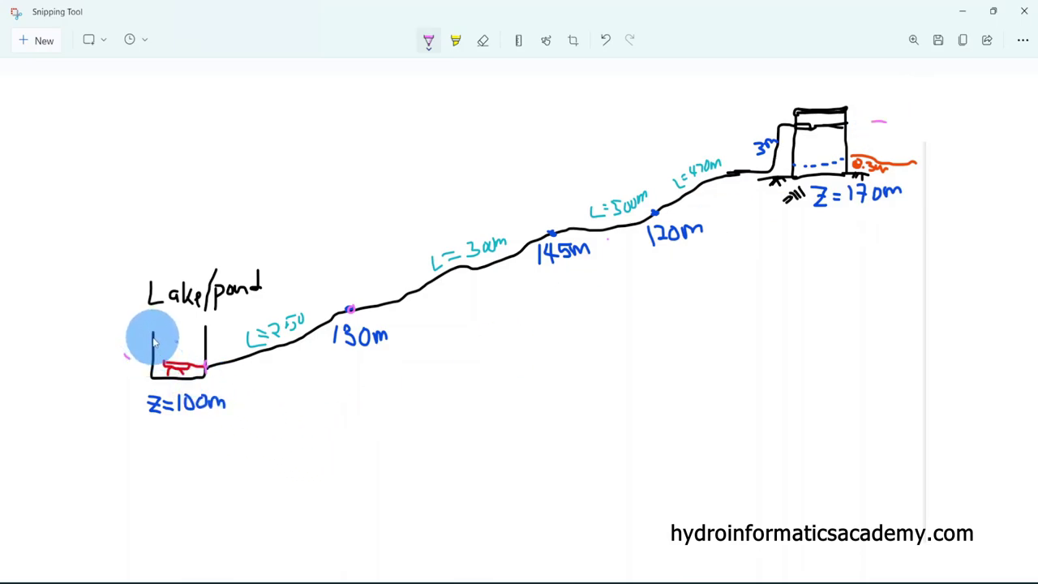
Draw the water surface inside the lake and underline the elevations of the lake, the tank and the points along the pipeline
mouse_move(154, 342)
left_mouse_down()
mouse_move(204, 340)
mouse_move(181, 341)
mouse_move(188, 327)
left_mouse_up()
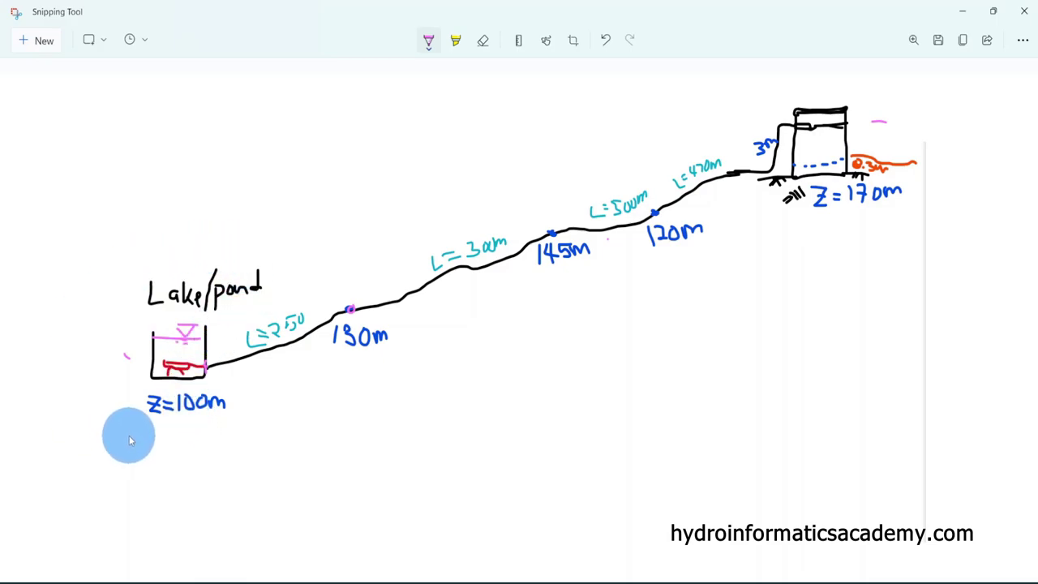
left_click_drag(188, 426, 218, 426)
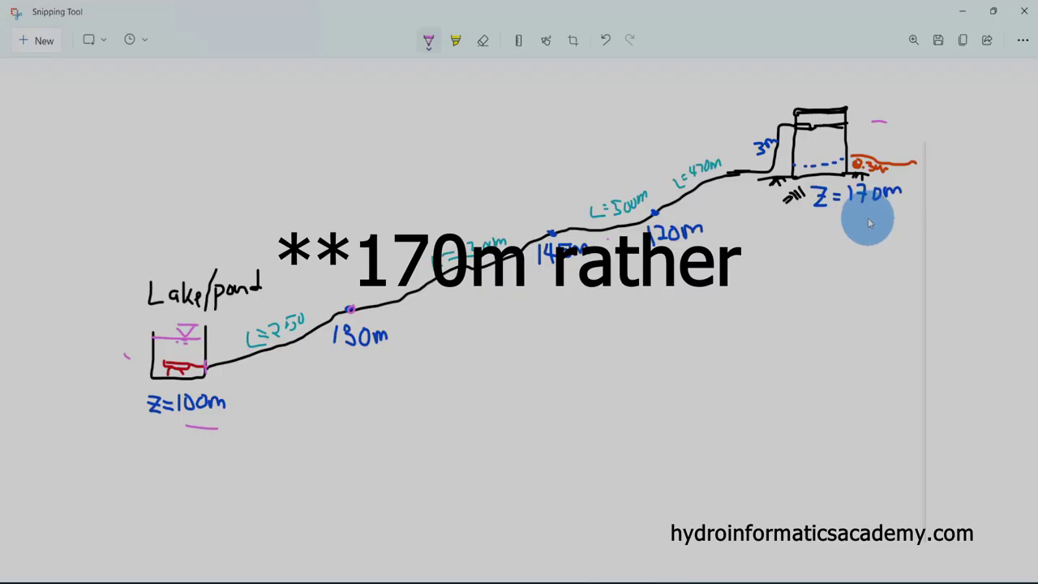
left_click_drag(866, 216, 893, 215)
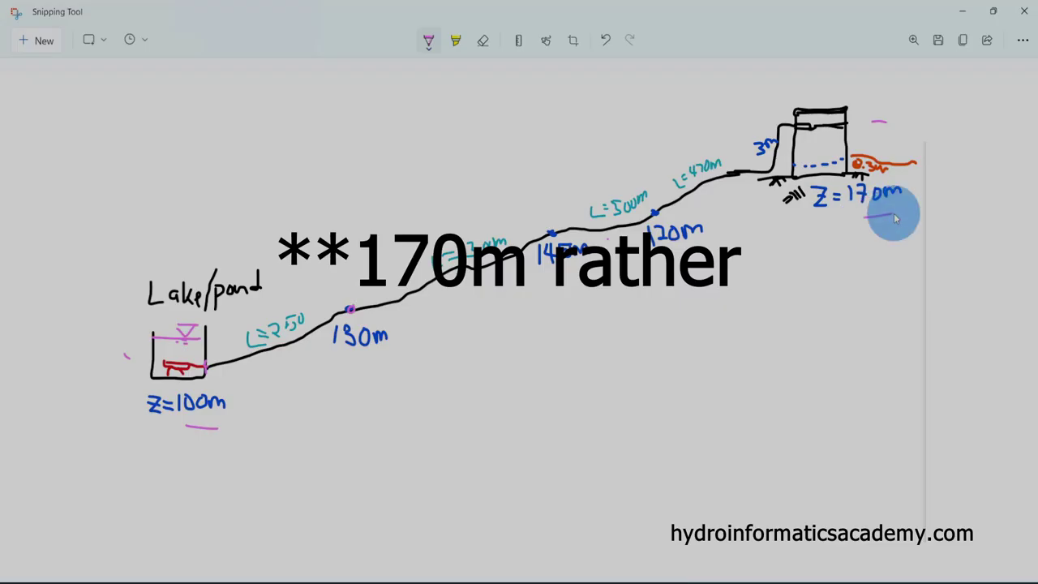
left_click_drag(356, 362, 366, 362)
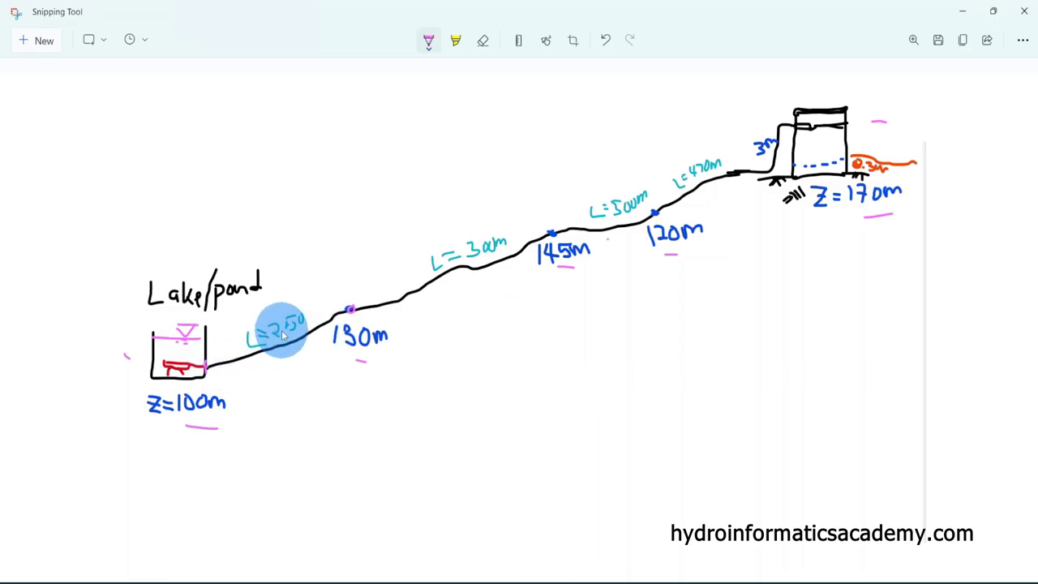
Underline the 300 m and 500 m pipe lengths, and draw an arc over the 470 m length and a rising curve below the pipeline
left_click_drag(472, 261, 495, 258)
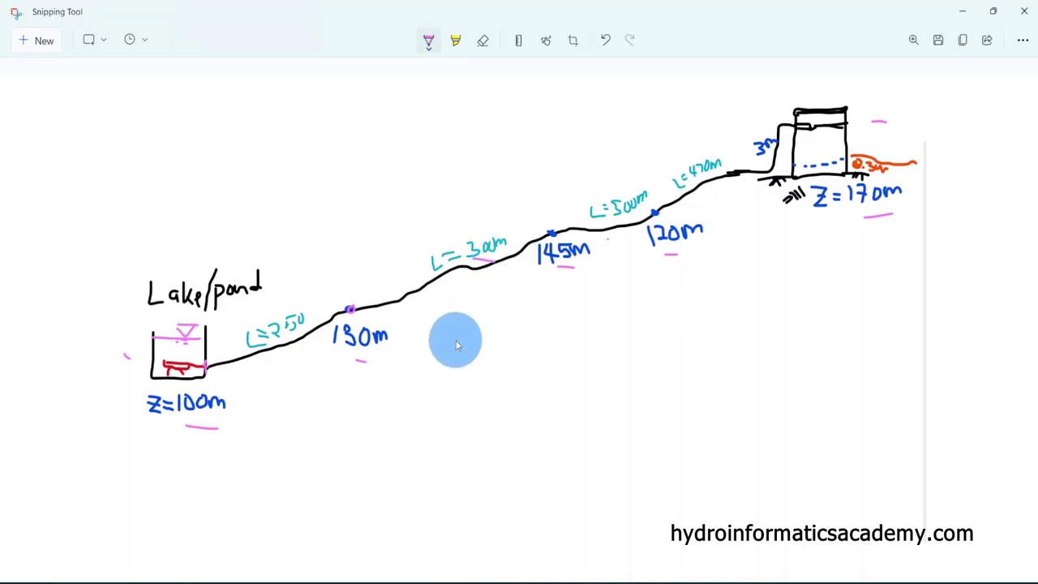
left_click_drag(620, 219, 629, 218)
left_click_drag(730, 140, 668, 169)
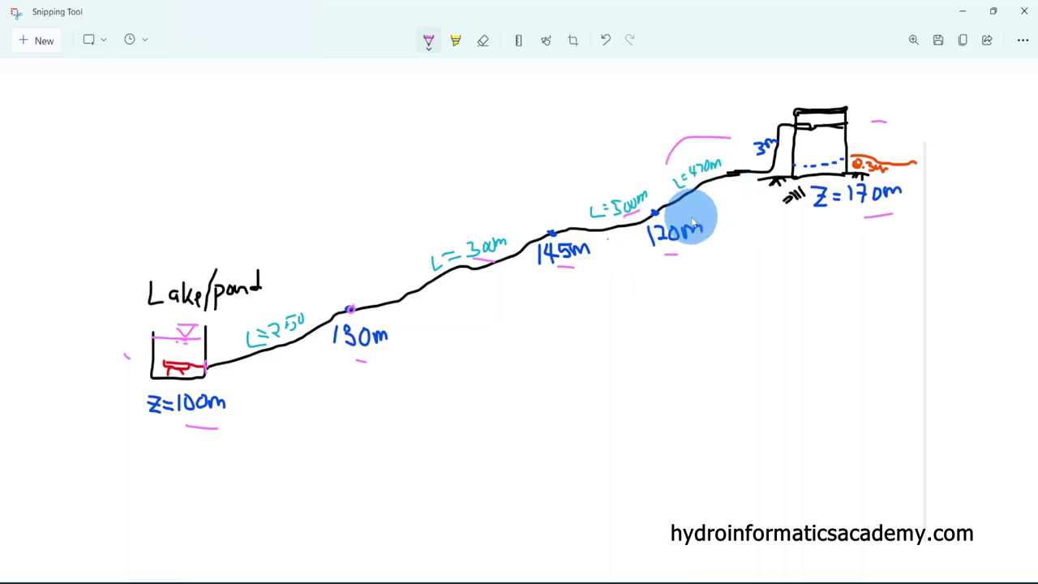
left_click_drag(539, 364, 781, 307)
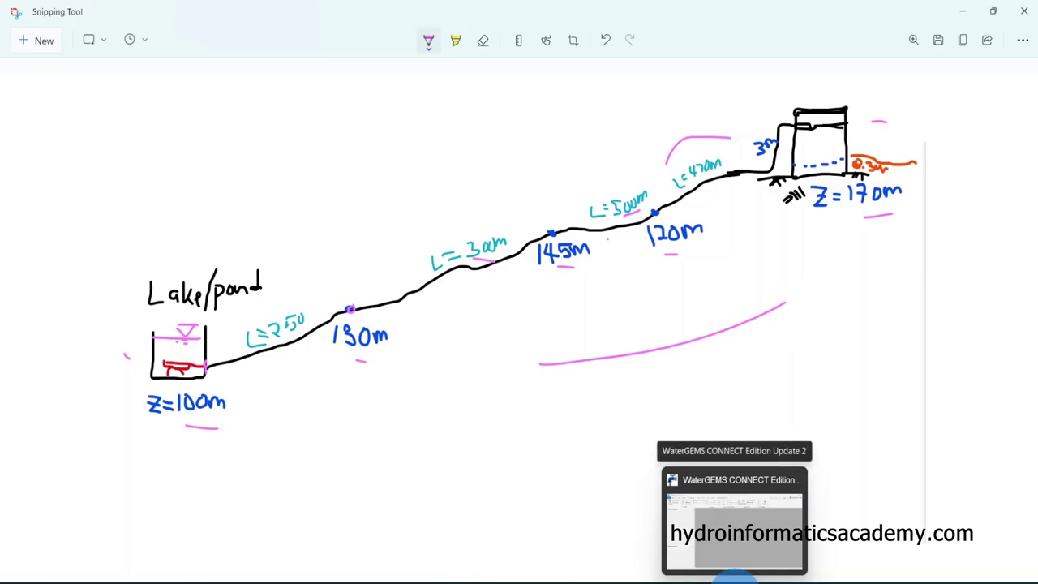
Switch to WaterGEMS and create a new hydraulic model with change tracking enabled
left_click(735, 578)
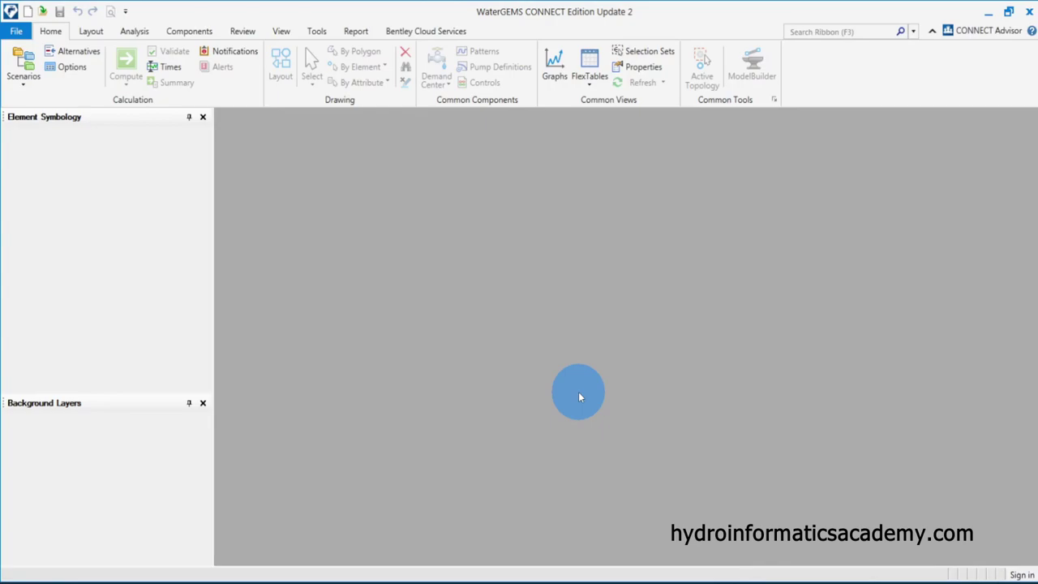
left_click(29, 12)
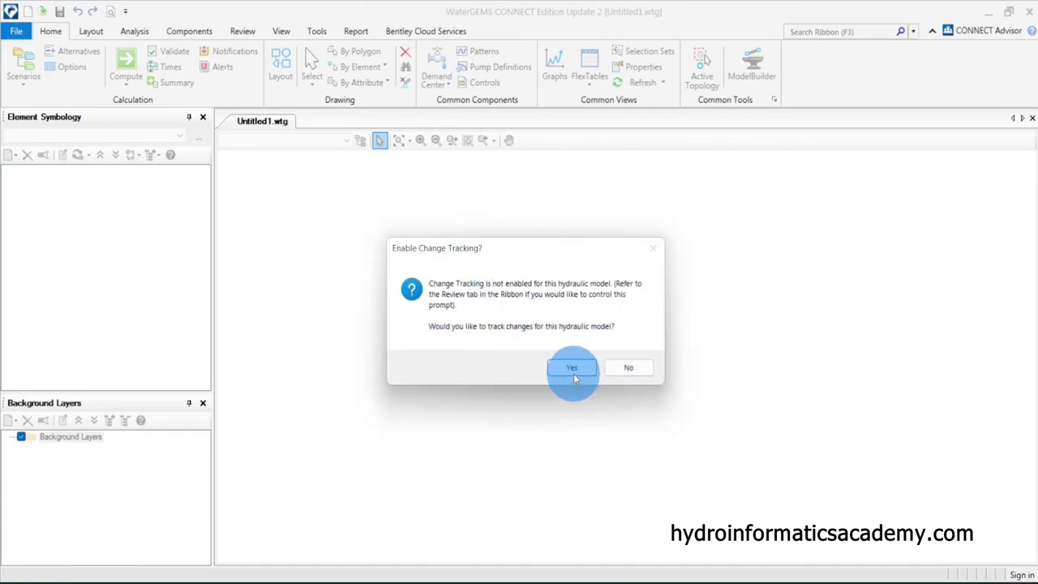
left_click(569, 368)
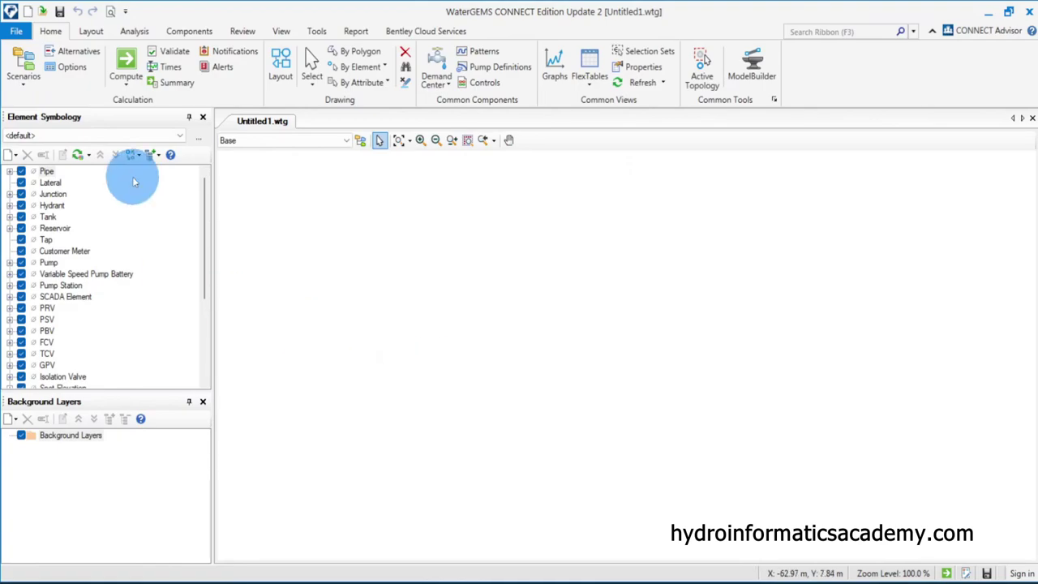
Open the properties of the Steady State/EPS Solver's Base Calculation Options and look through the settings
left_click(72, 67)
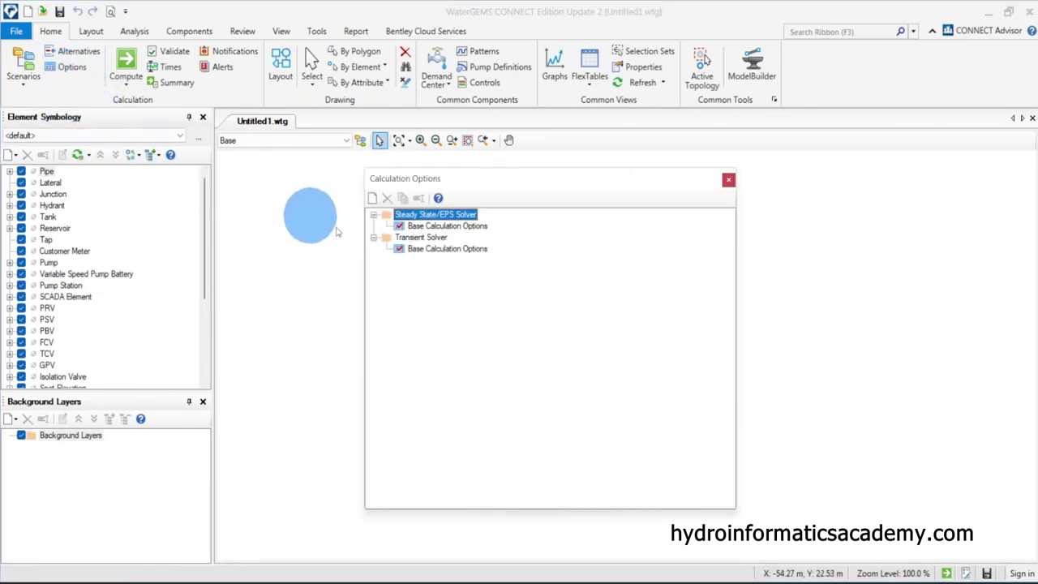
left_click(446, 225)
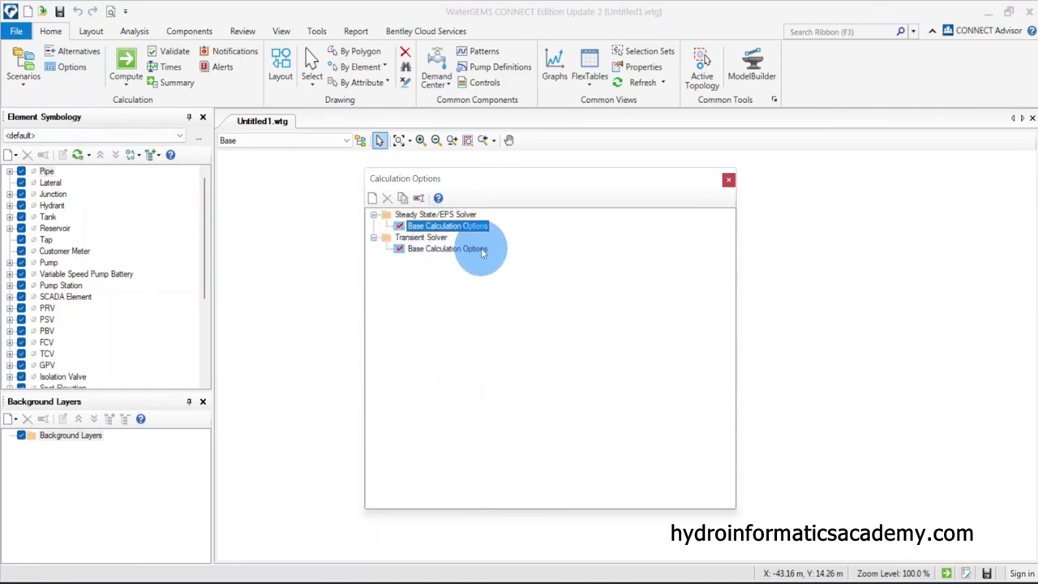
right_click(465, 232)
left_click(493, 258)
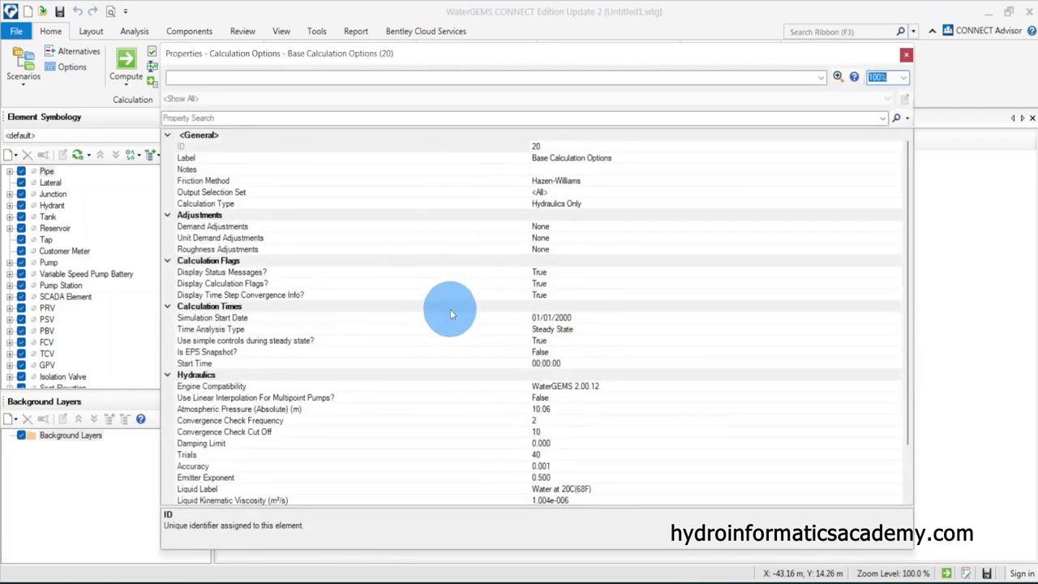
scroll(392, 308, "down", 2)
scroll(404, 348, "up", 2)
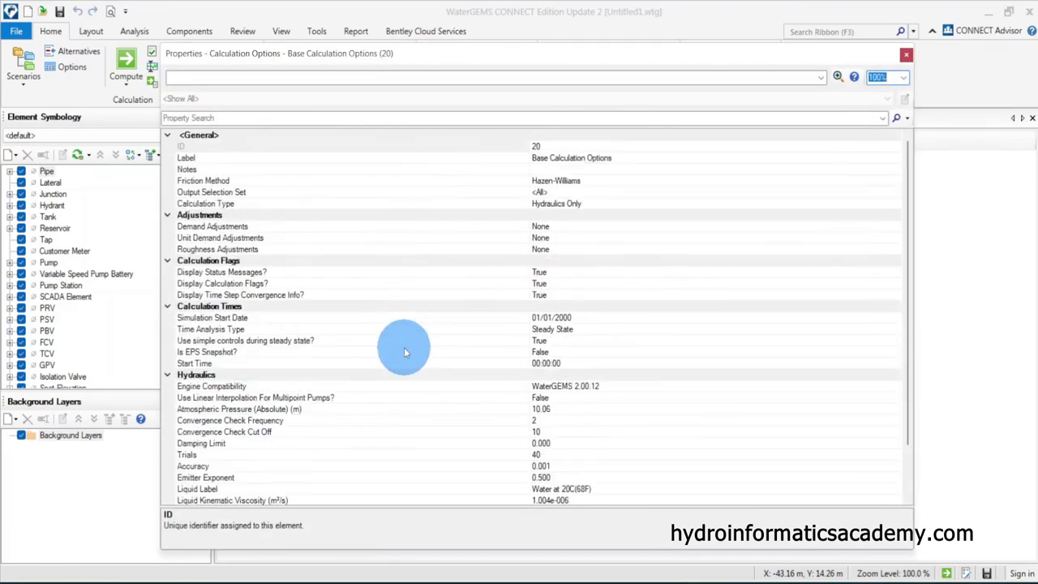
scroll(436, 335, "down", 2)
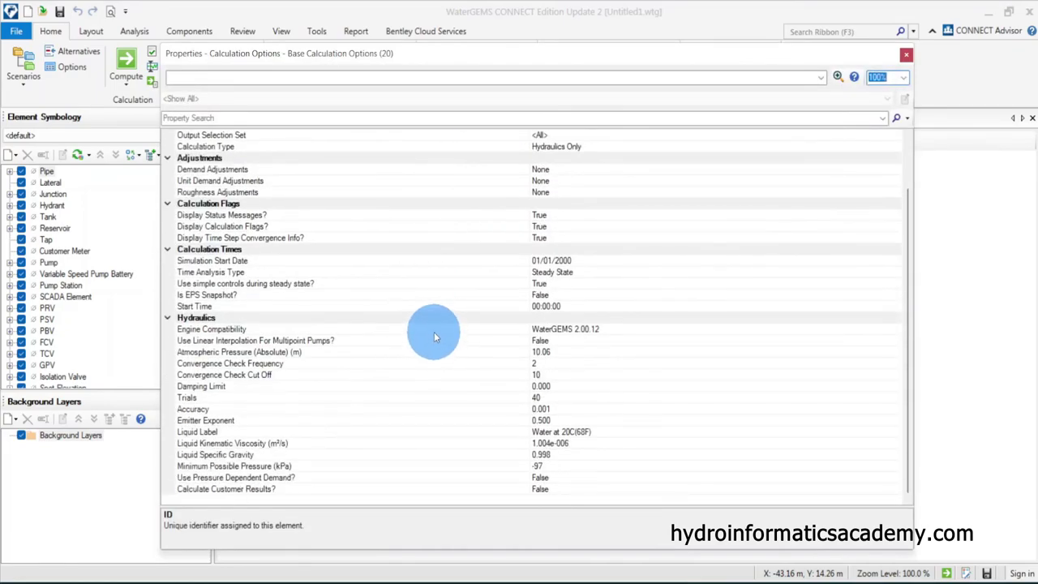
Examine the engine compatibility, steady-state controls, time analysis type and available calculation types, and close the calculation options
left_click(232, 331)
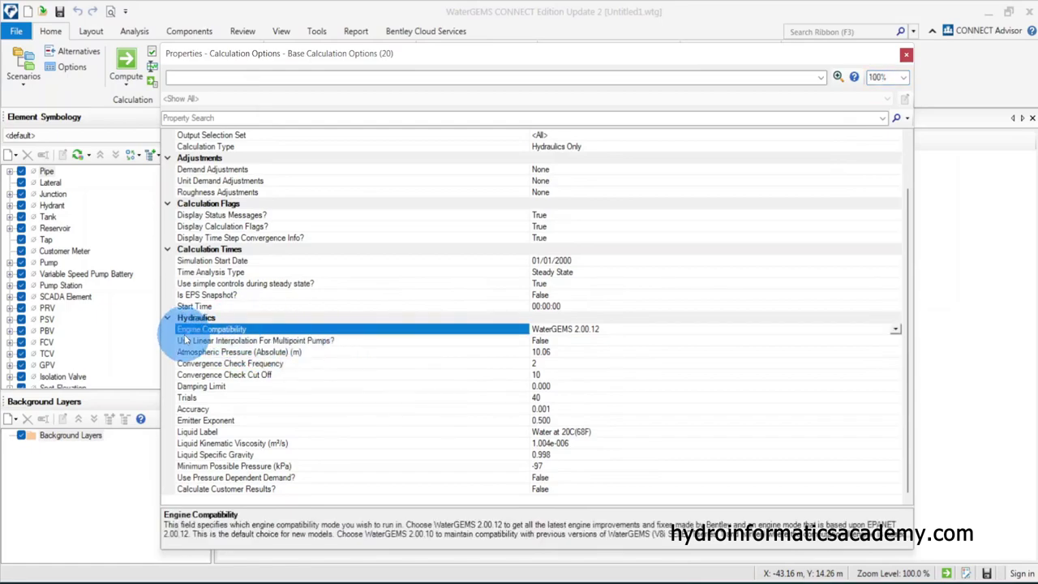
left_click(577, 334)
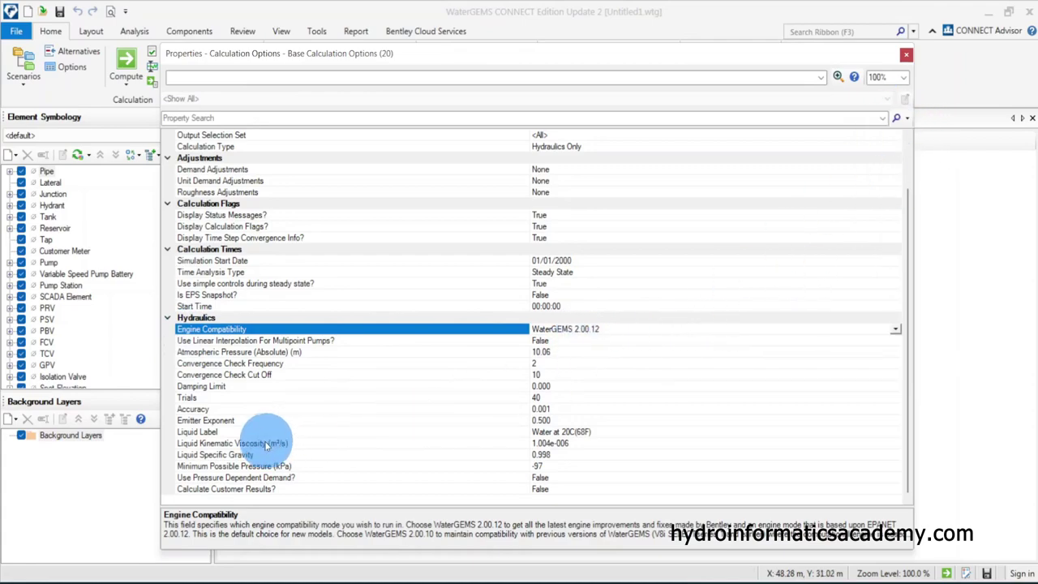
scroll(403, 438, "up", 3)
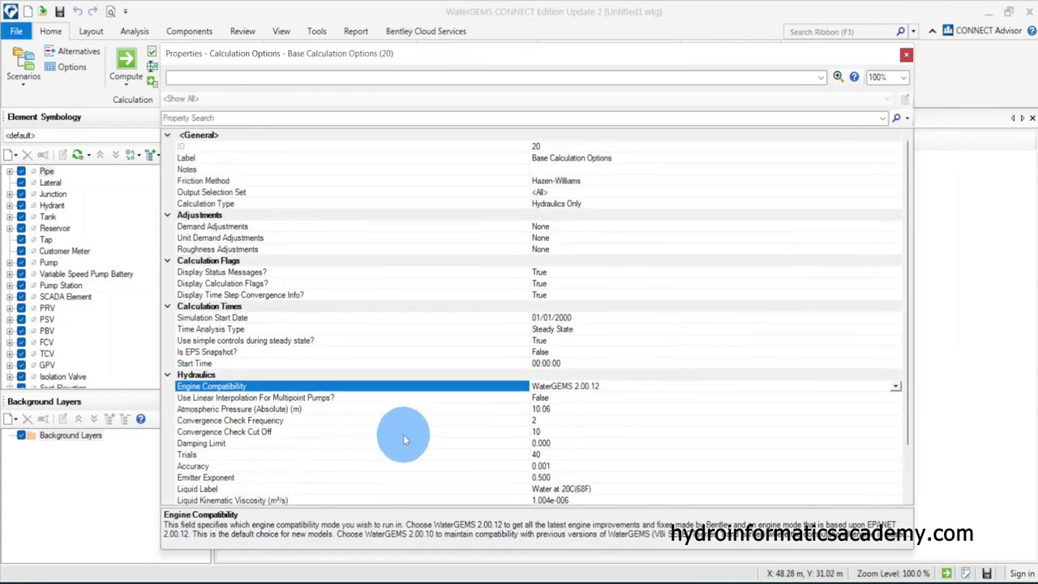
left_click(237, 342)
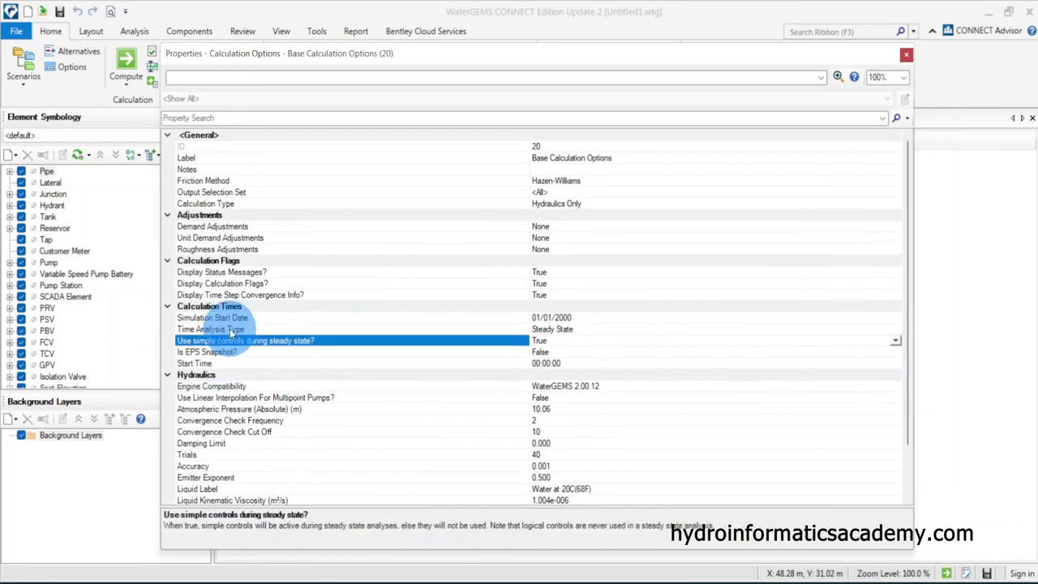
left_click(229, 328)
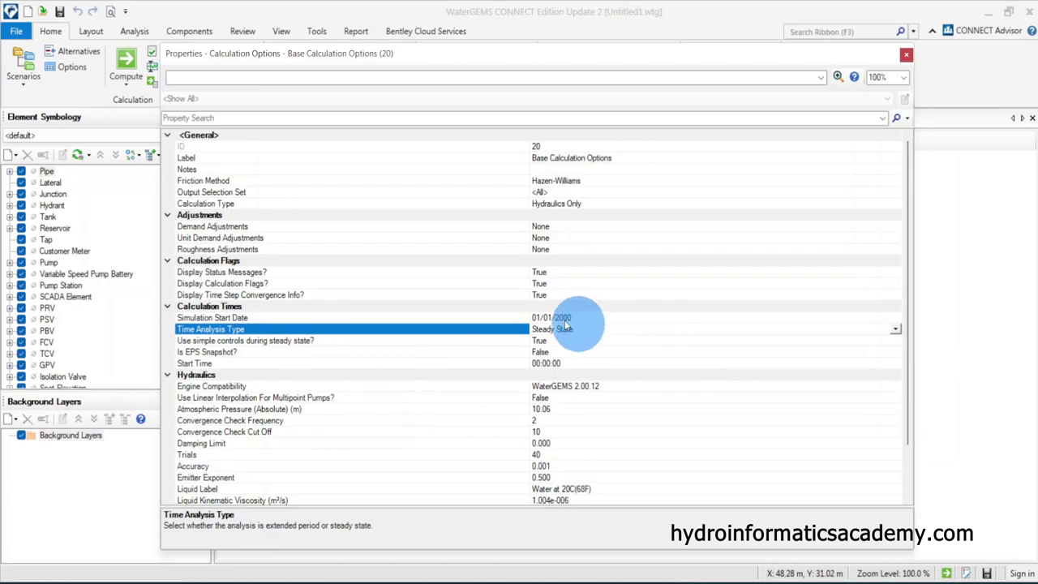
left_click(217, 204)
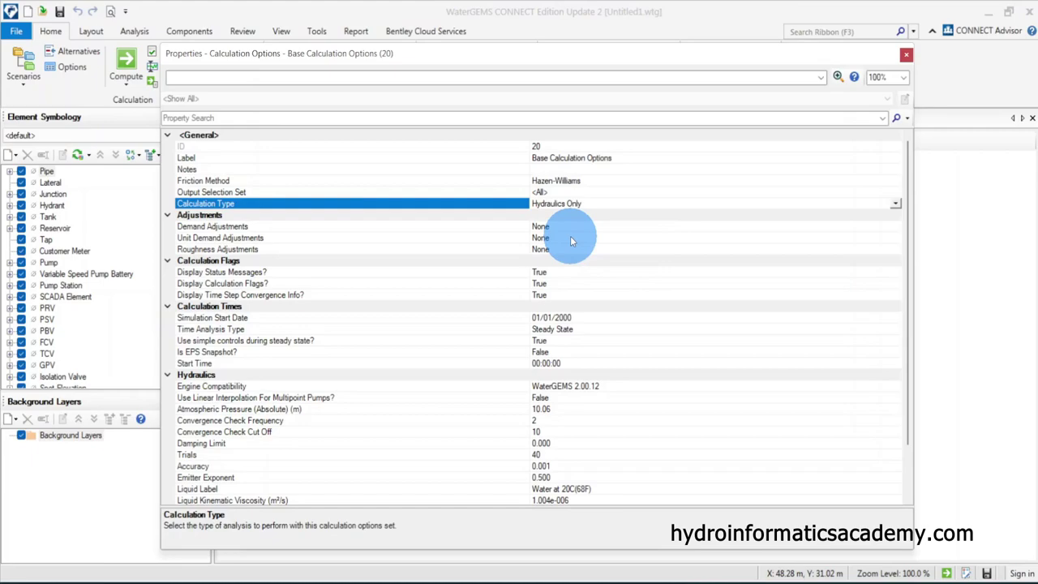
left_click(897, 203)
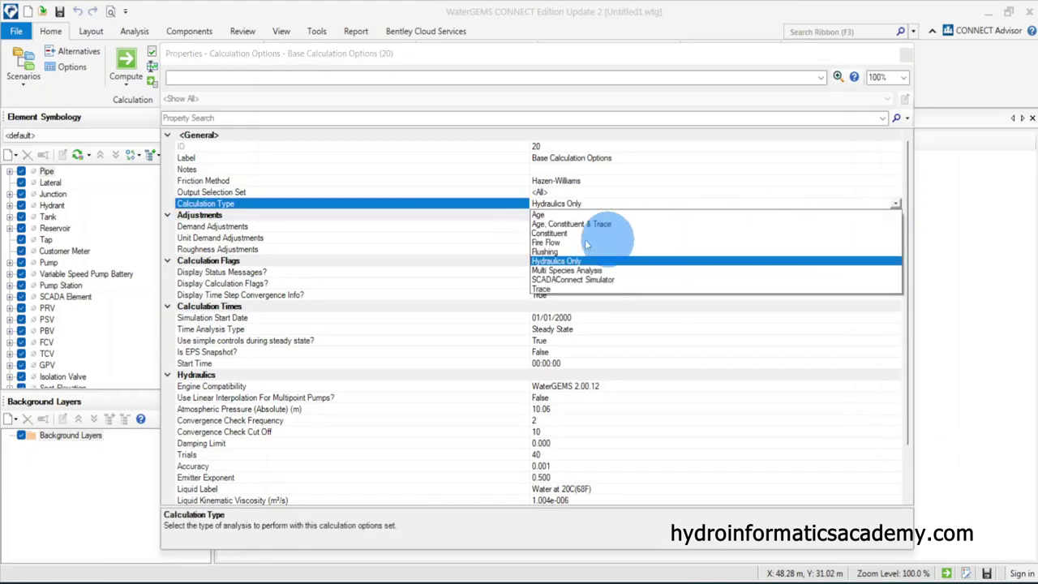
left_click(418, 211)
left_click(907, 55)
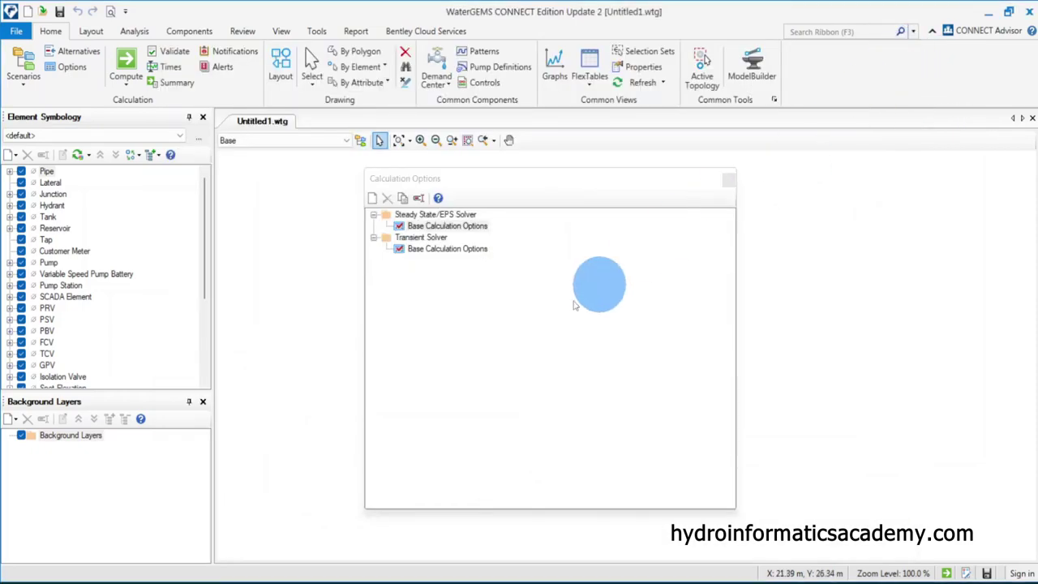
left_click(729, 178)
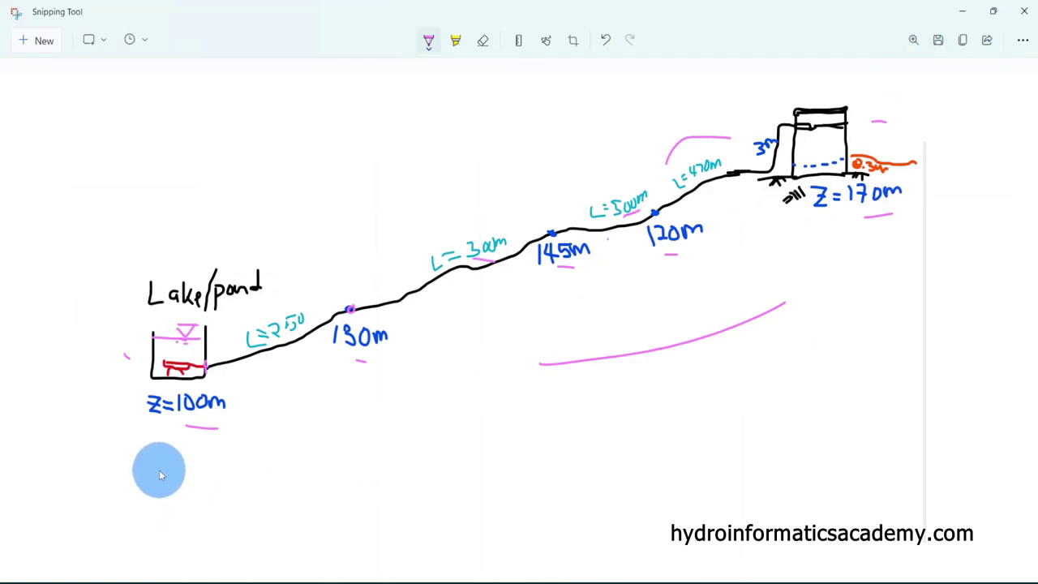
Return to WaterGEMS and, after checking the sketch, lay out a reservoir for the lake at about X -49 m, Y -2 m
left_click(964, 12)
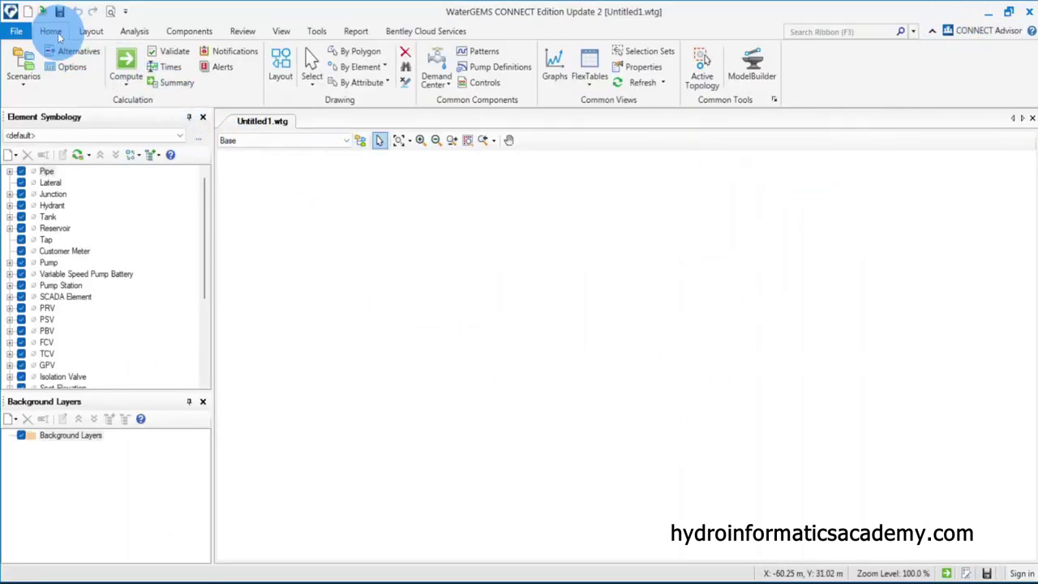
left_click(294, 75)
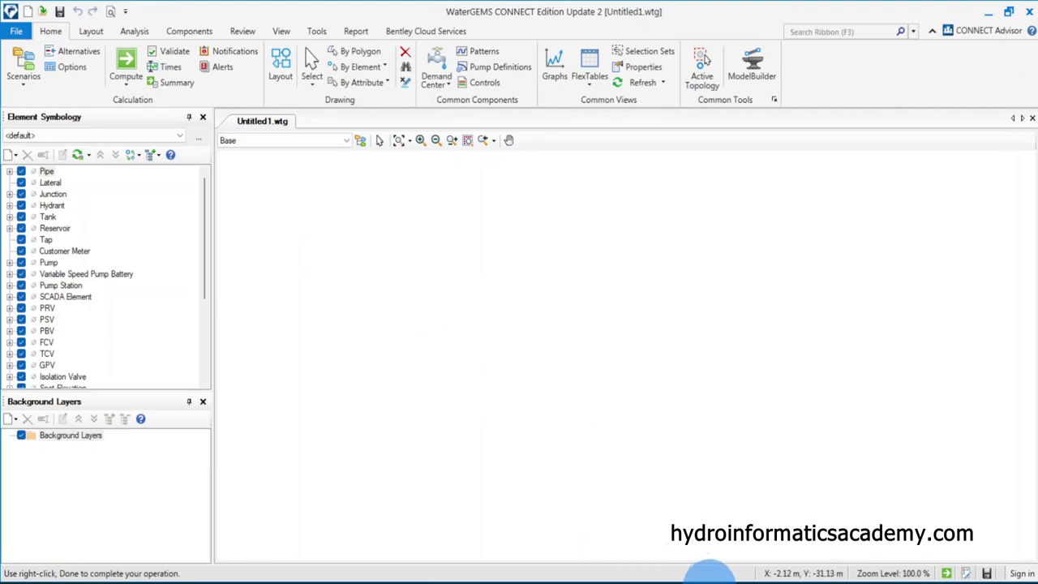
left_click(672, 577)
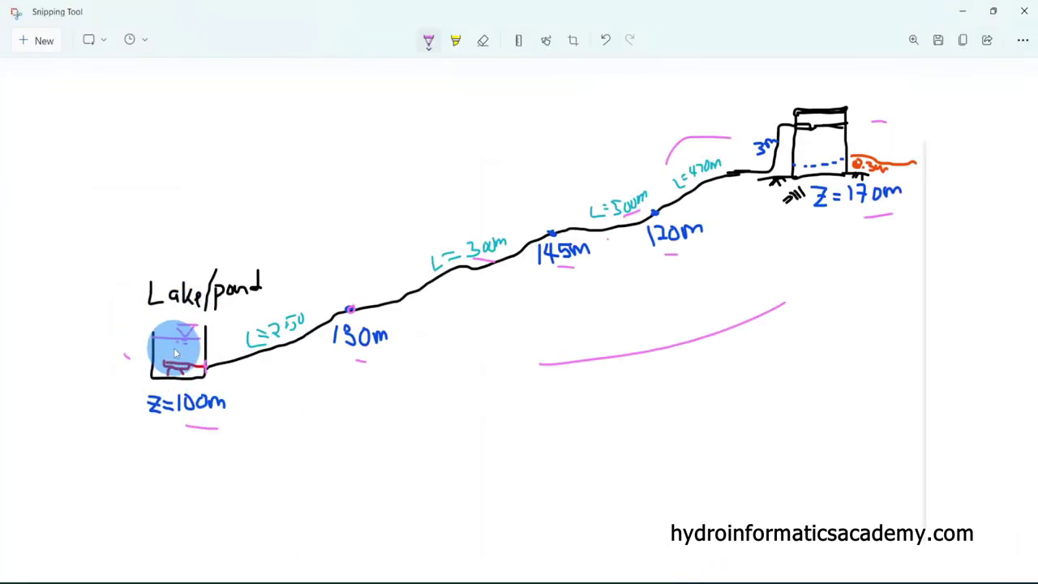
left_click(962, 12)
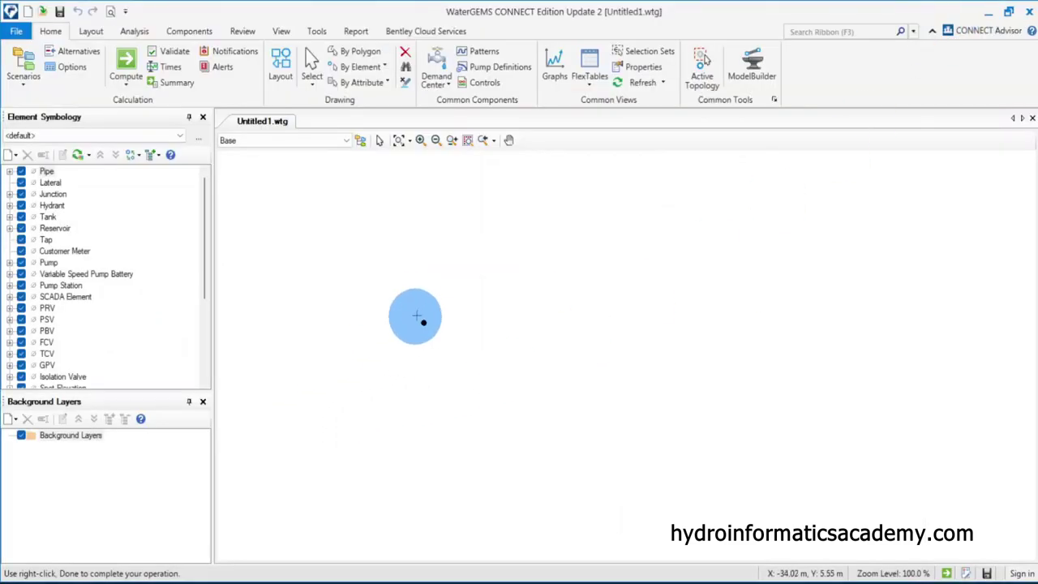
right_click(428, 289)
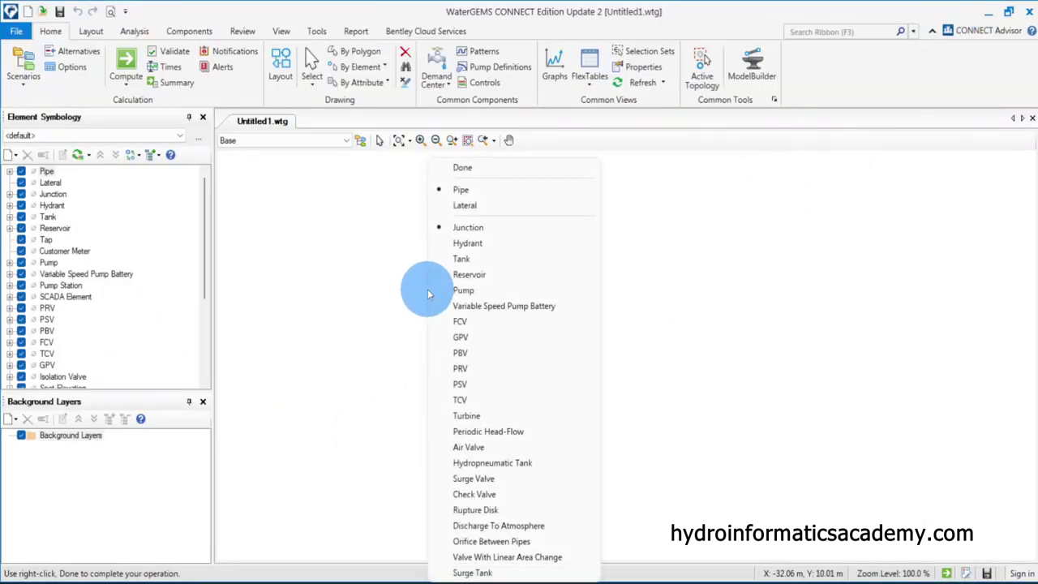
left_click(499, 276)
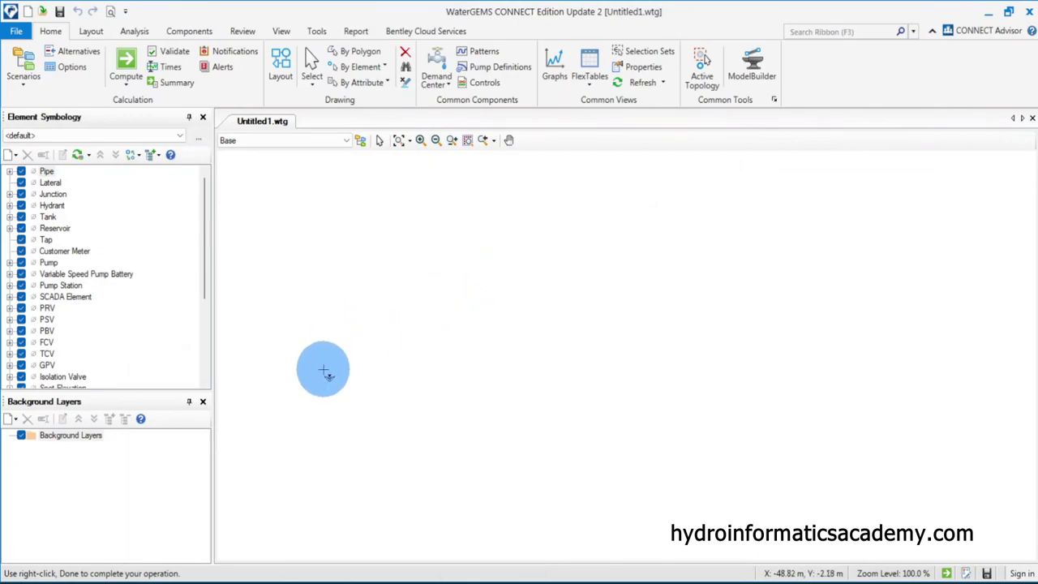
left_click(319, 366)
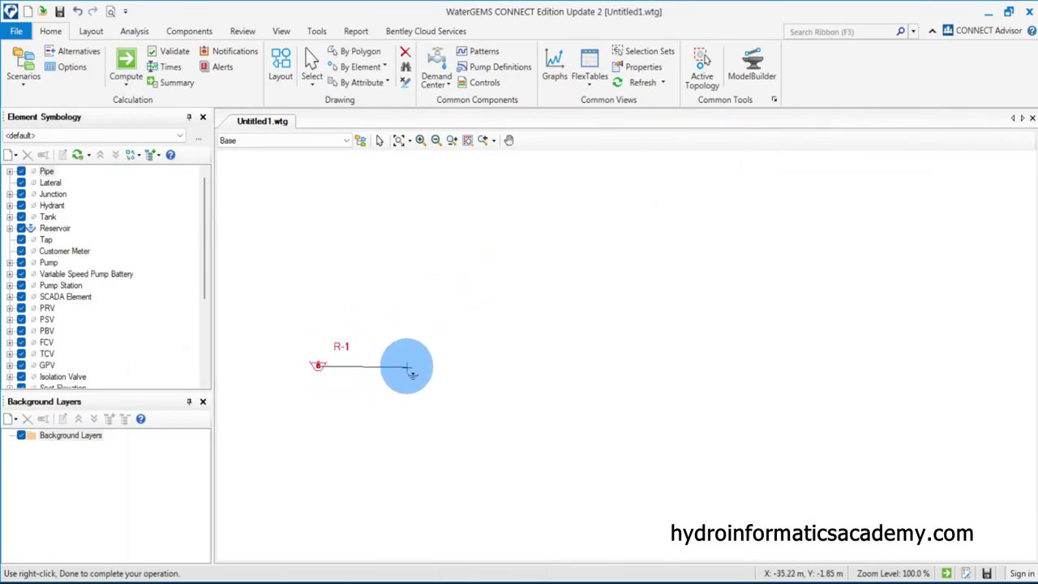
Check the sketch in Snipping Tool, return to WaterGEMS and place a pump, piped from the reservoir, at about X -36 m, Y -1 m
left_click(654, 577)
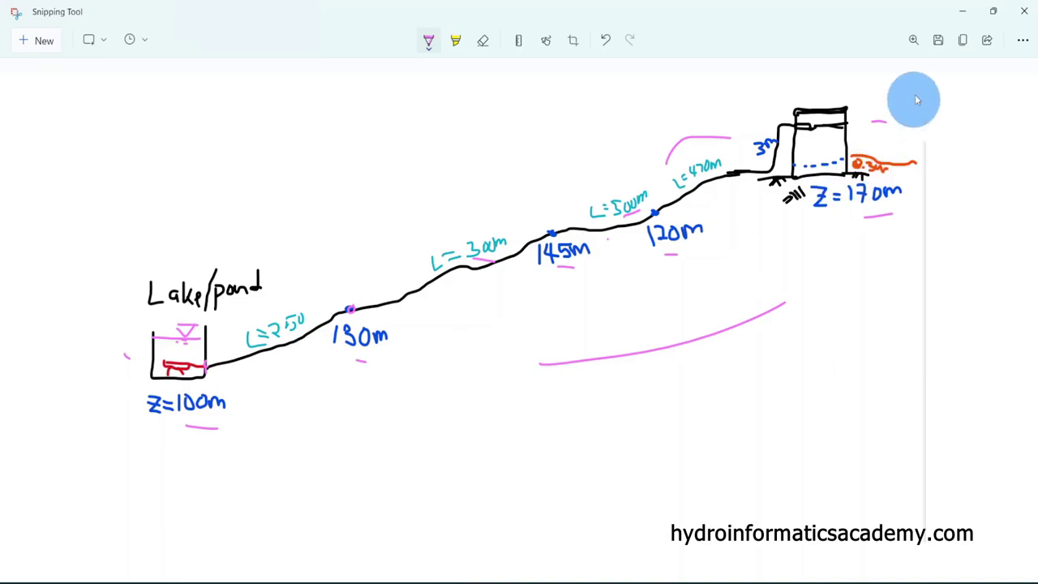
left_click(962, 11)
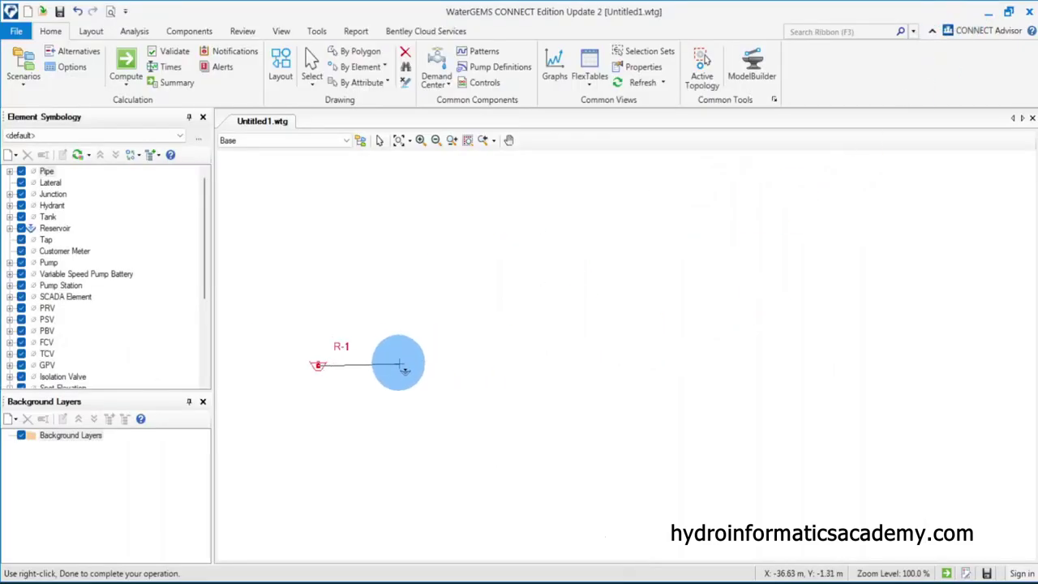
right_click(403, 368)
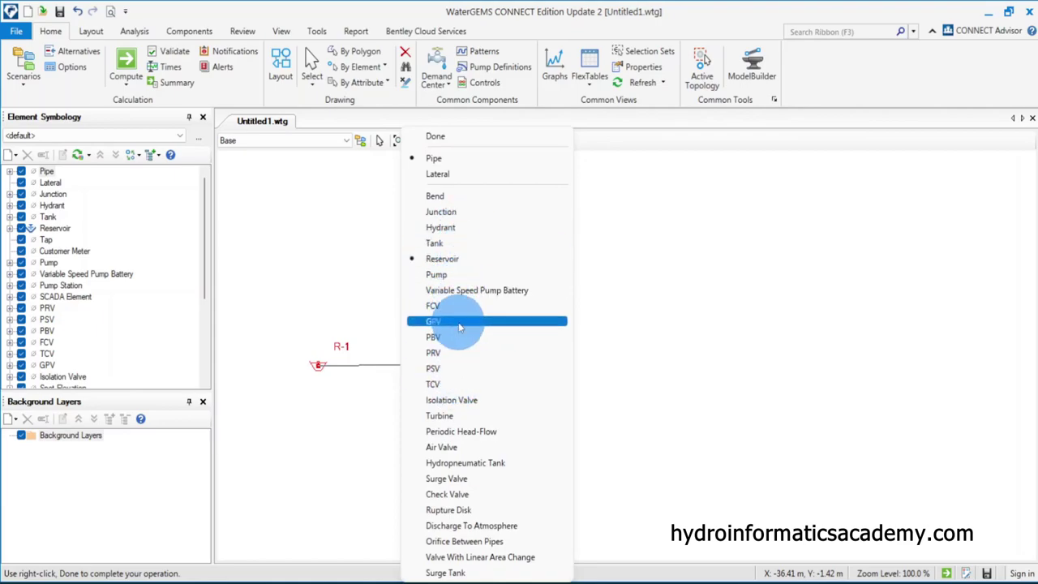
left_click(456, 275)
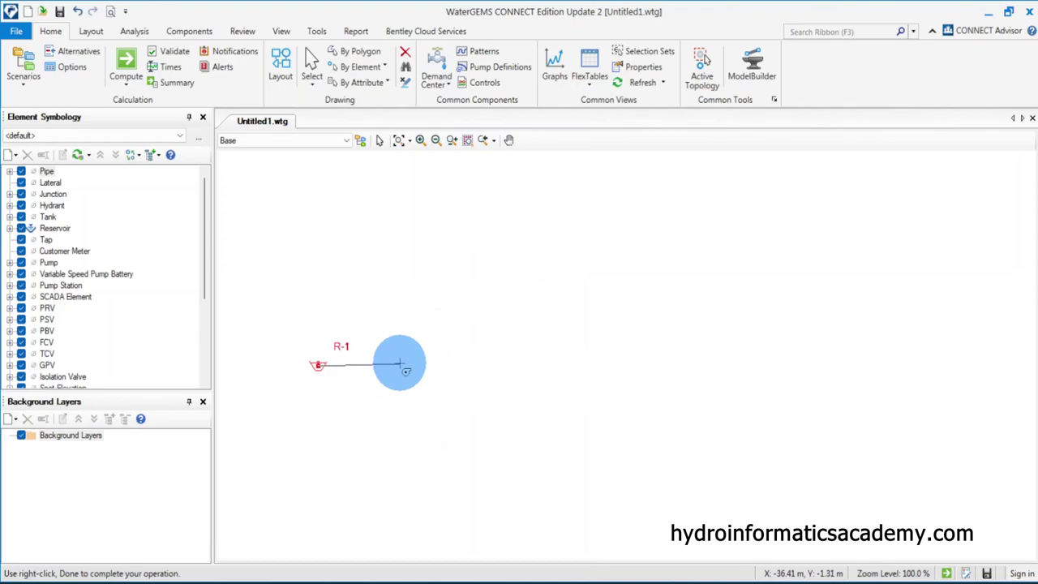
left_click(401, 363)
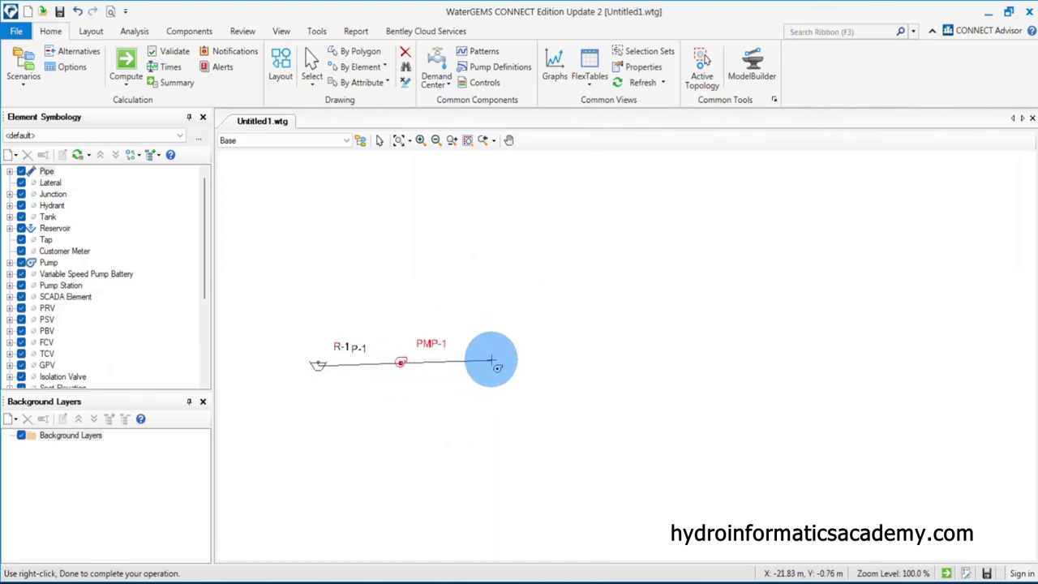
Continue the pipeline from the pump with three successively higher junctions as in the sketch, the middle one at about X 6 m, Y 8 m
right_click(491, 359)
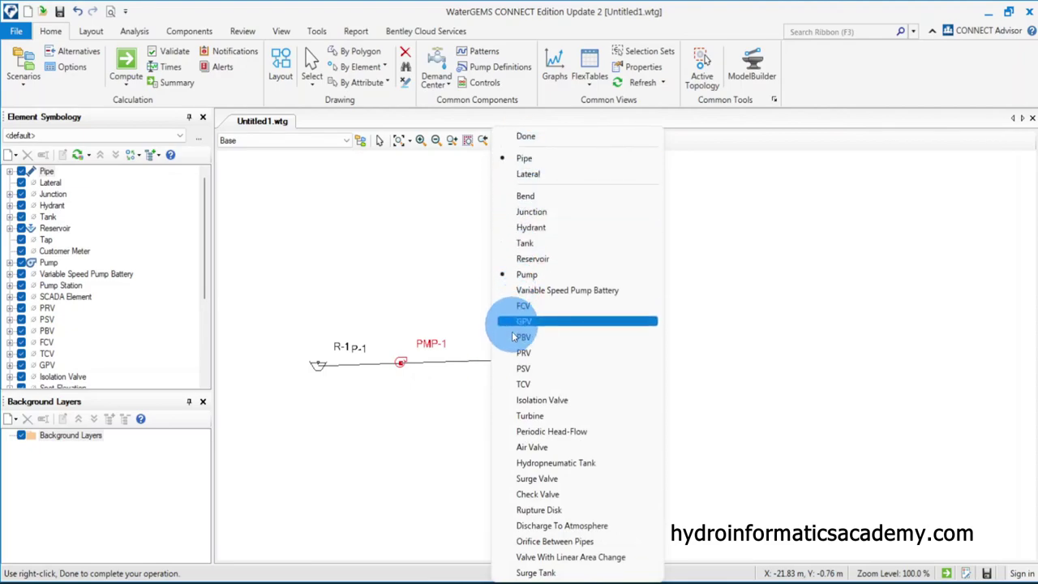
left_click(564, 217)
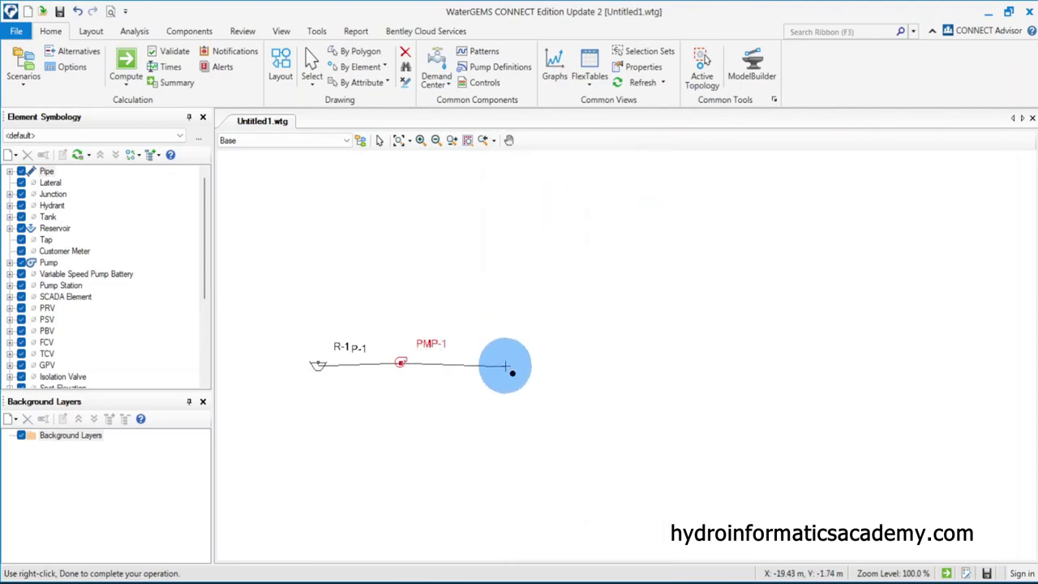
left_click(521, 343)
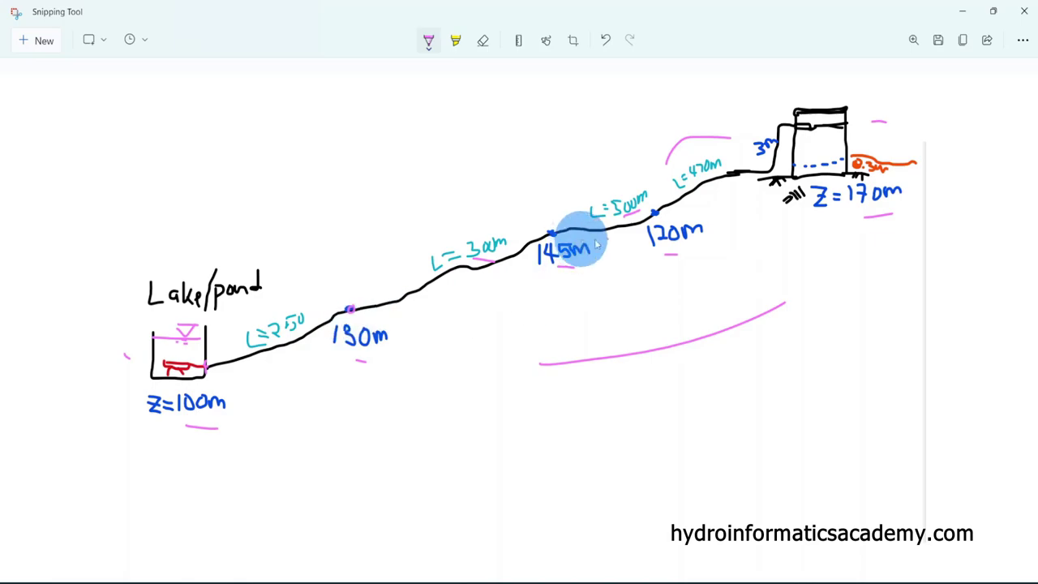
left_click(963, 11)
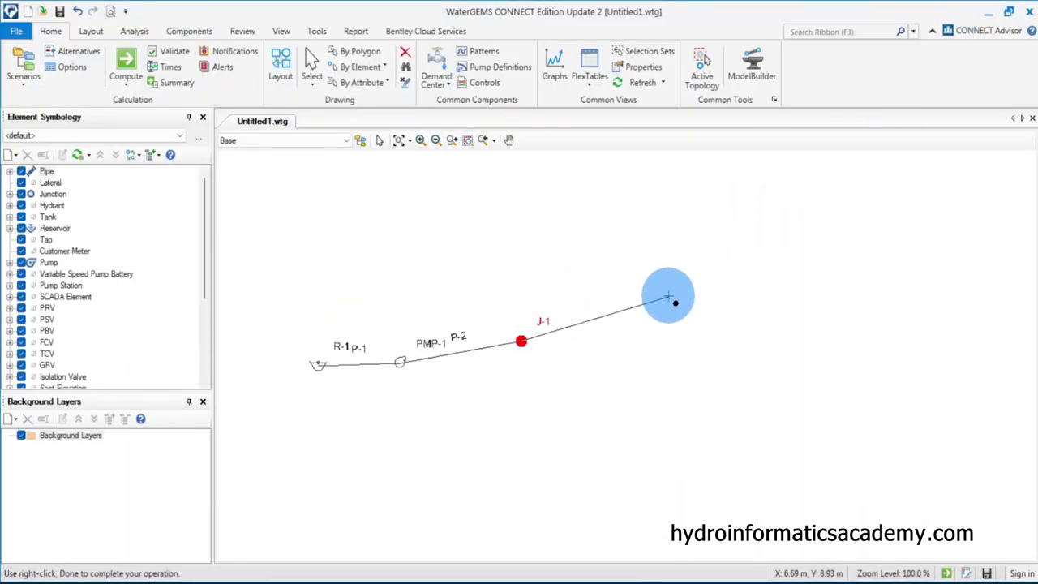
left_click(663, 302)
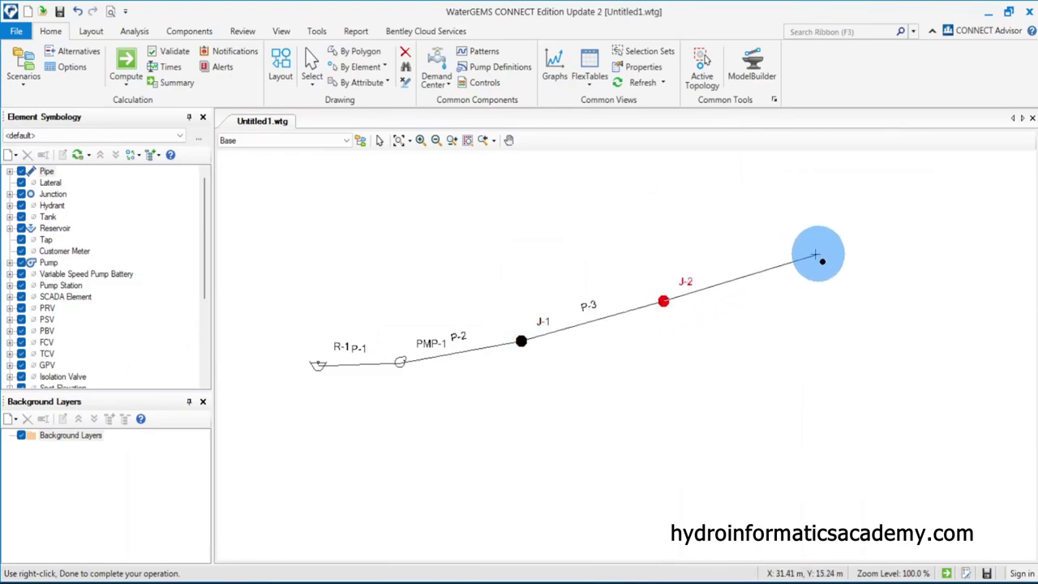
left_click(806, 253)
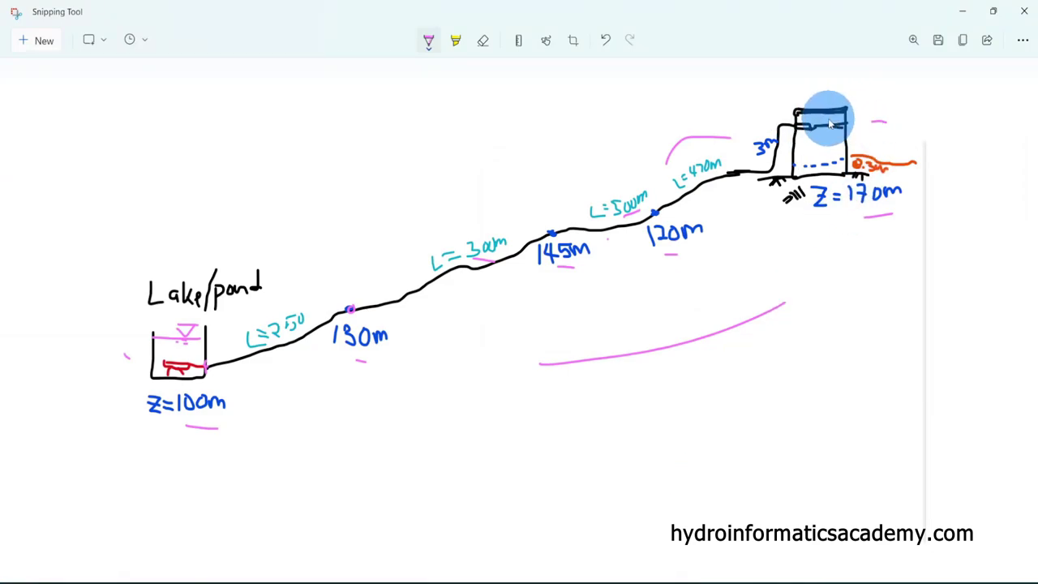
Return to WaterGEMS from the sketch and end the pipeline with a tank at about X 50 m, Y 24 m, finishing the layout
left_click(963, 11)
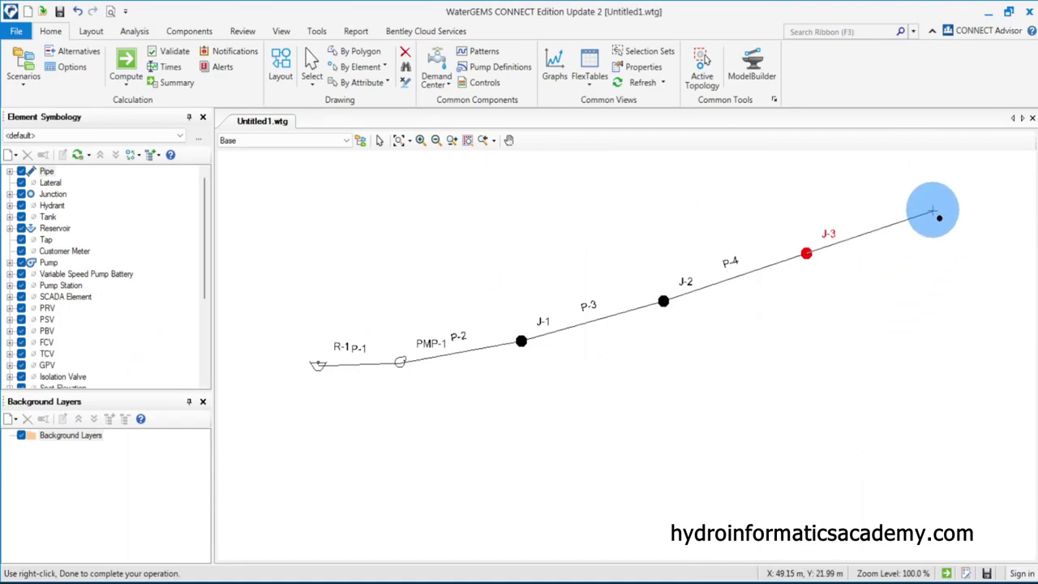
right_click(929, 212)
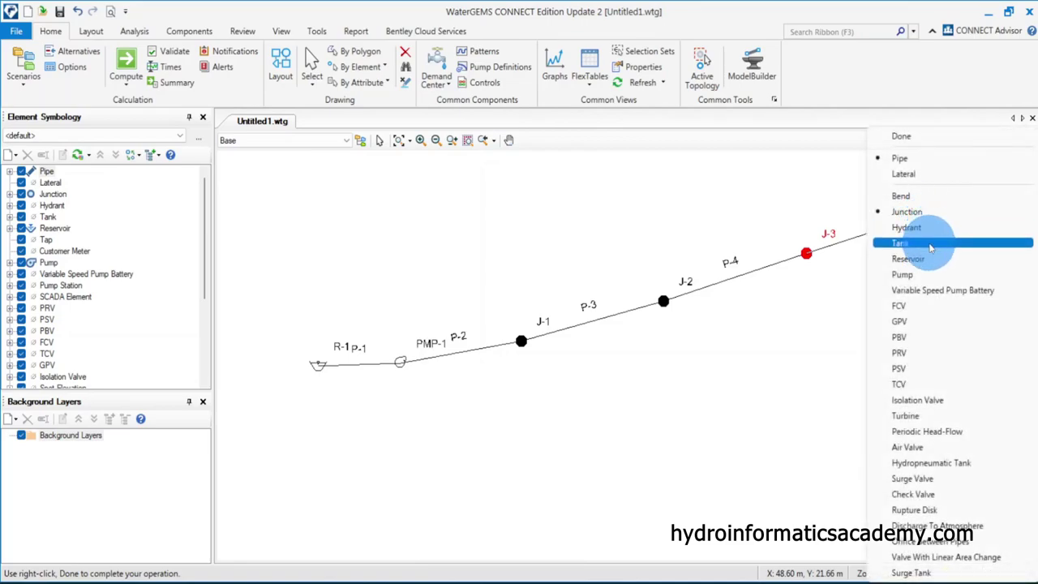
left_click(931, 245)
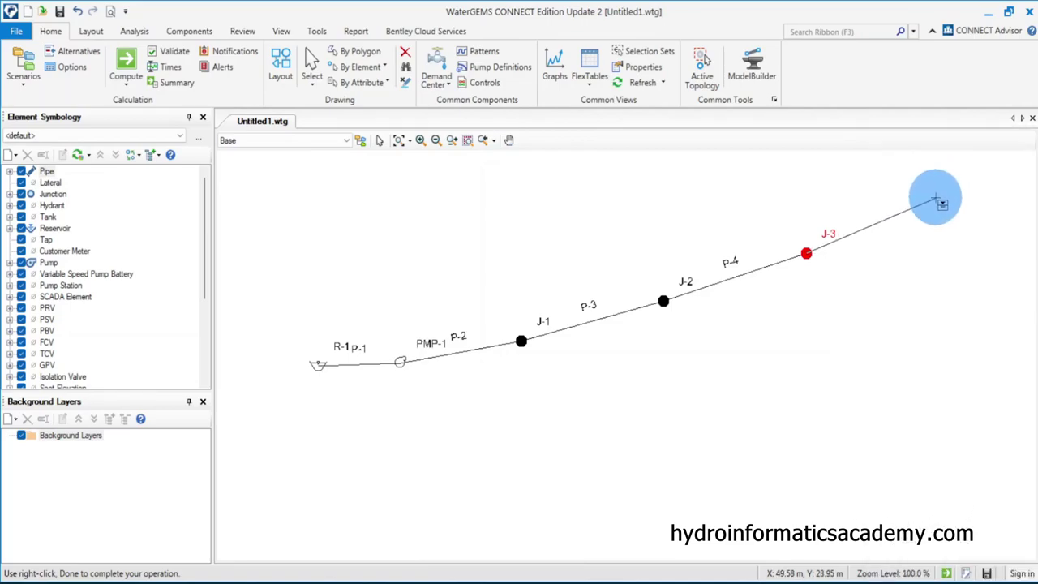
left_click(936, 198)
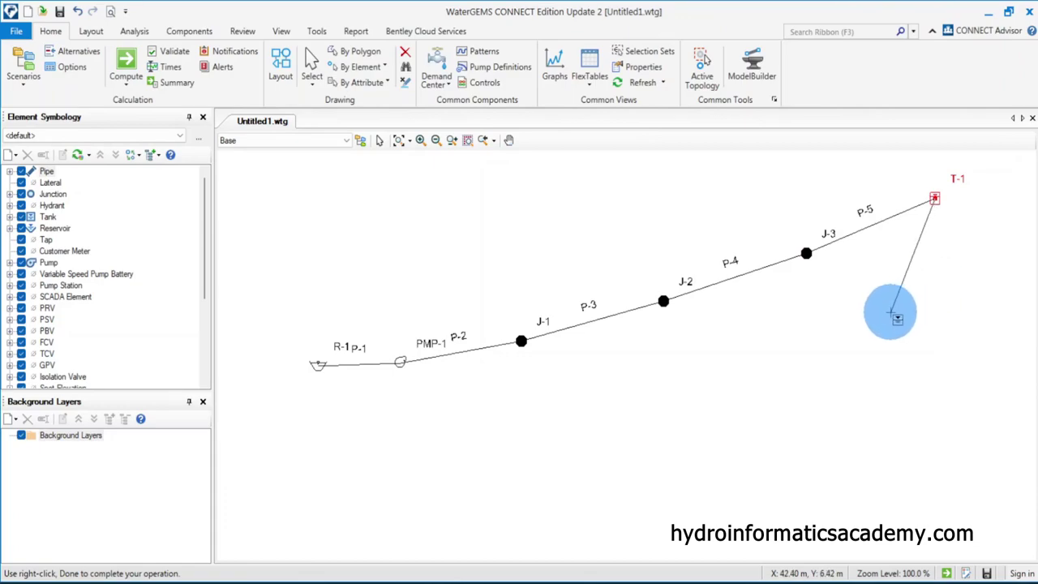
right_click(892, 313)
left_click(907, 135)
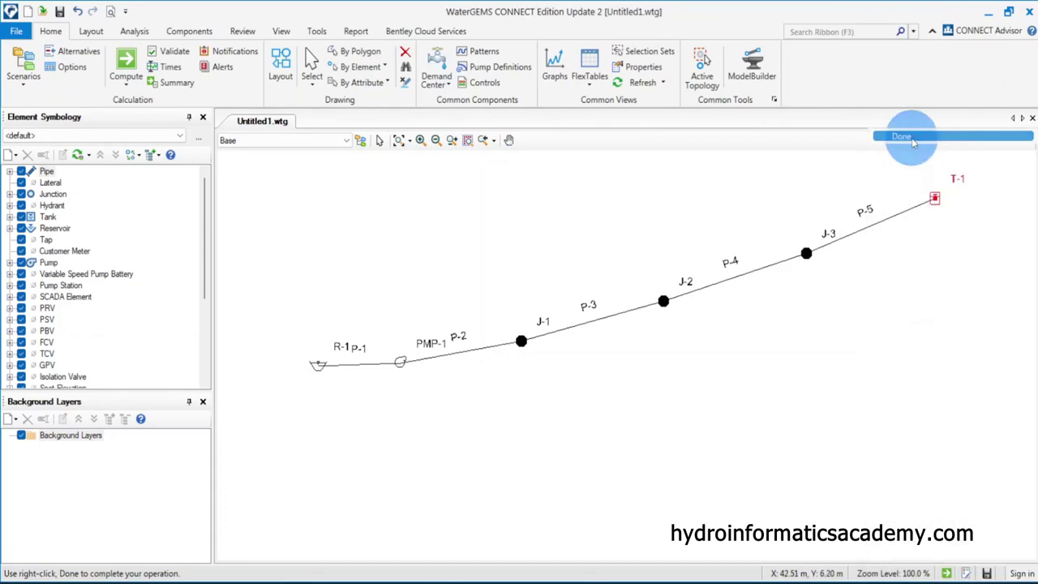
right_click(821, 378)
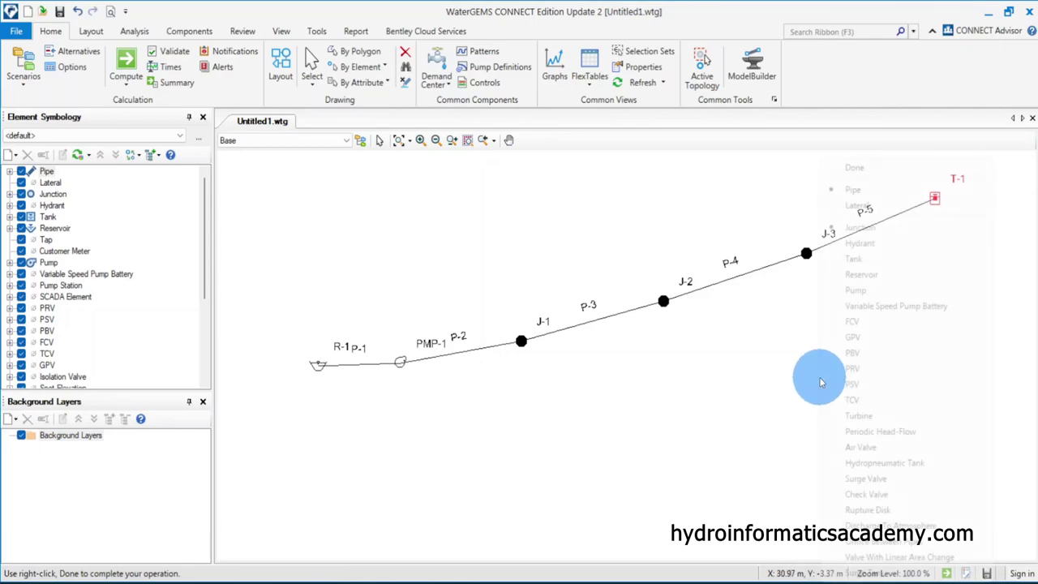
left_click(856, 170)
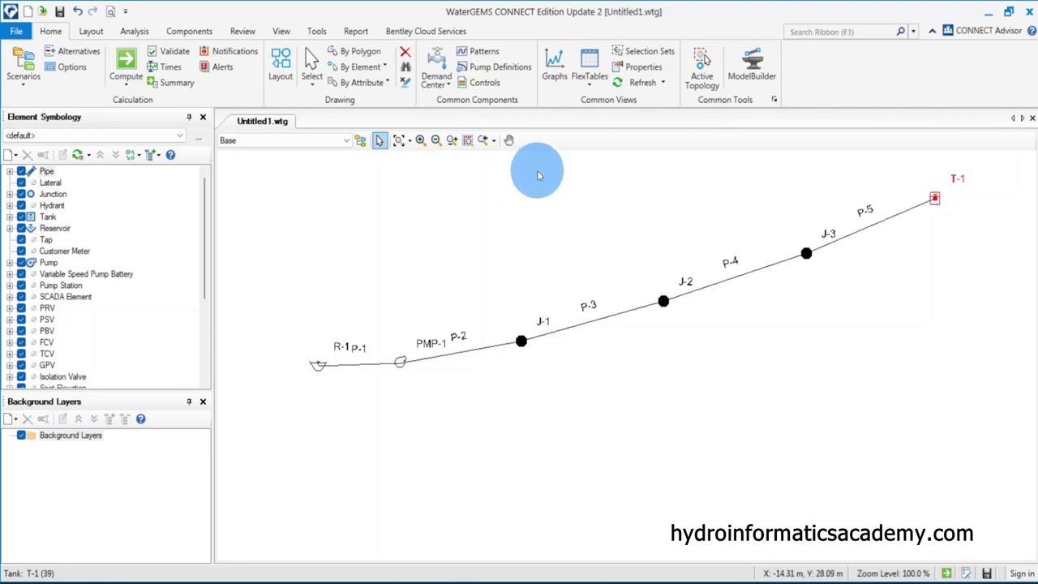
Open the junction FlexTable and, after consulting the sketch, set the elevation of J-1 to 130 m
left_click(589, 81)
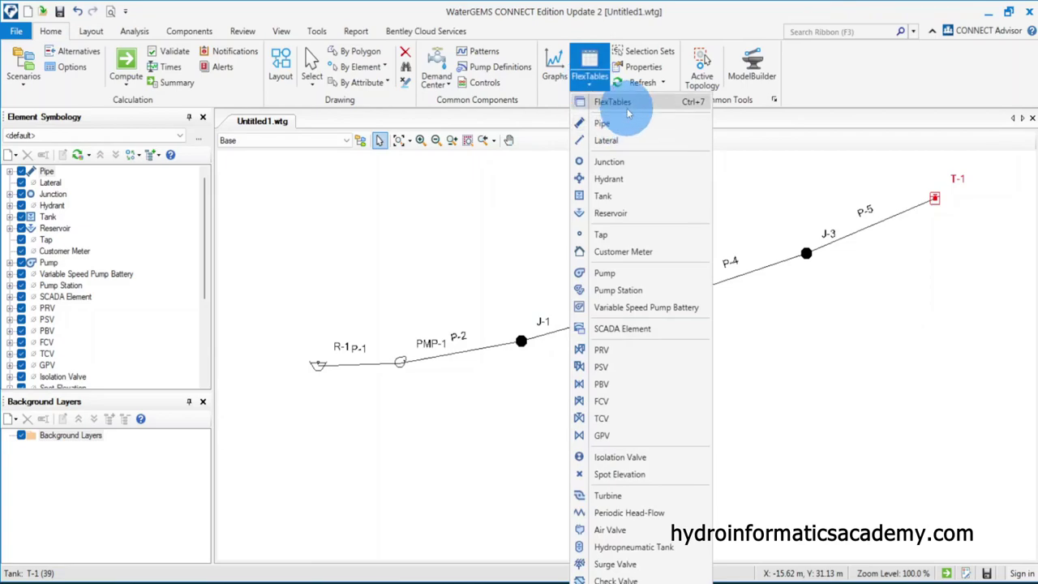
left_click(623, 165)
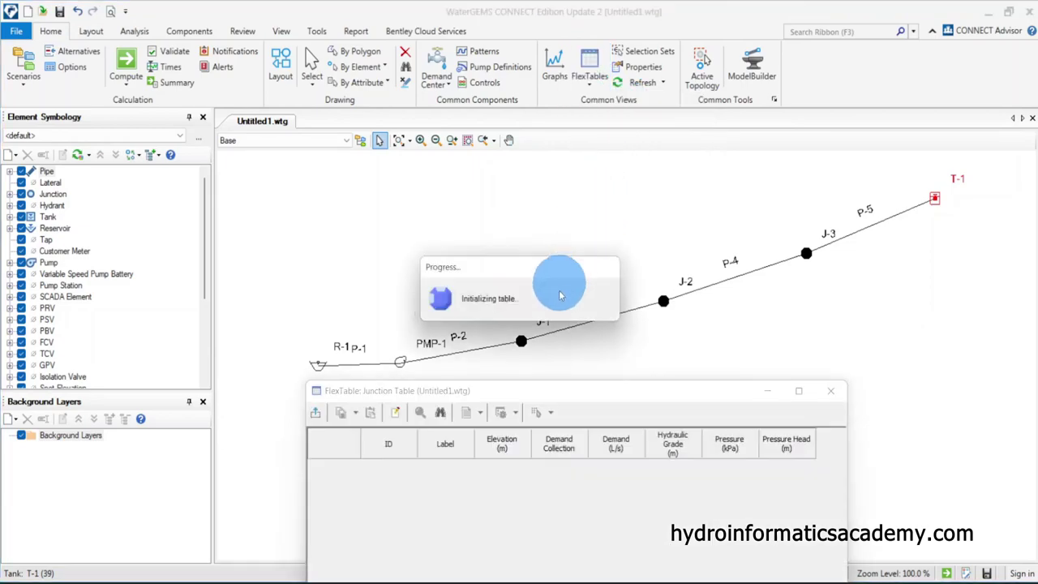
left_click_drag(608, 398, 654, 403)
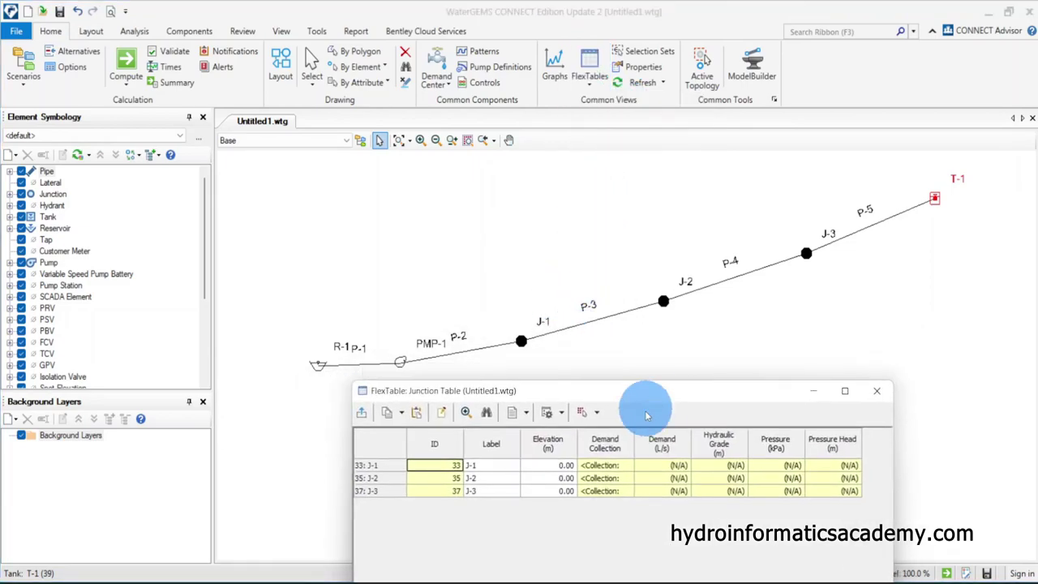
left_click(675, 580)
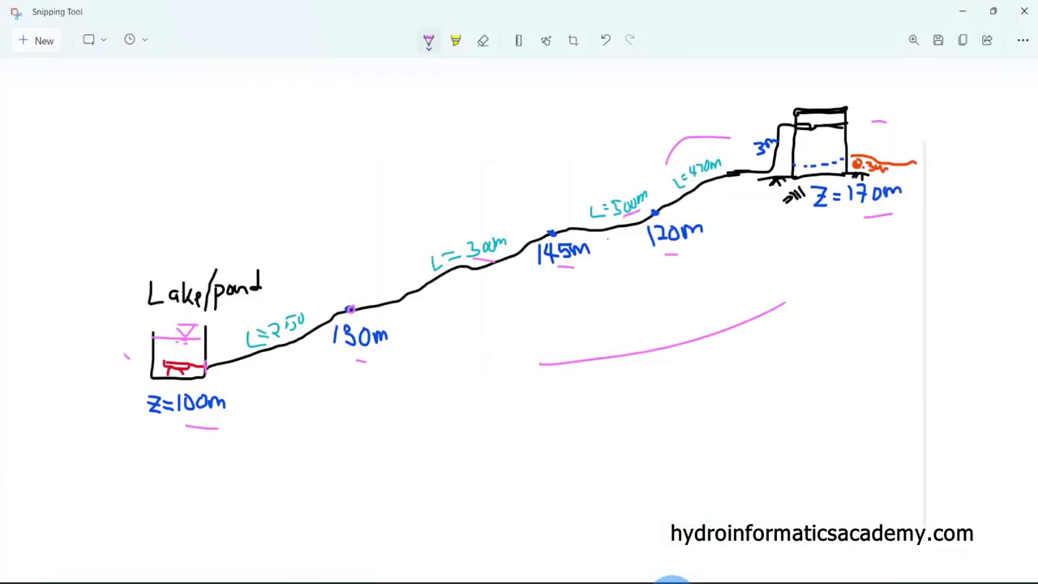
left_click_drag(356, 361, 369, 365)
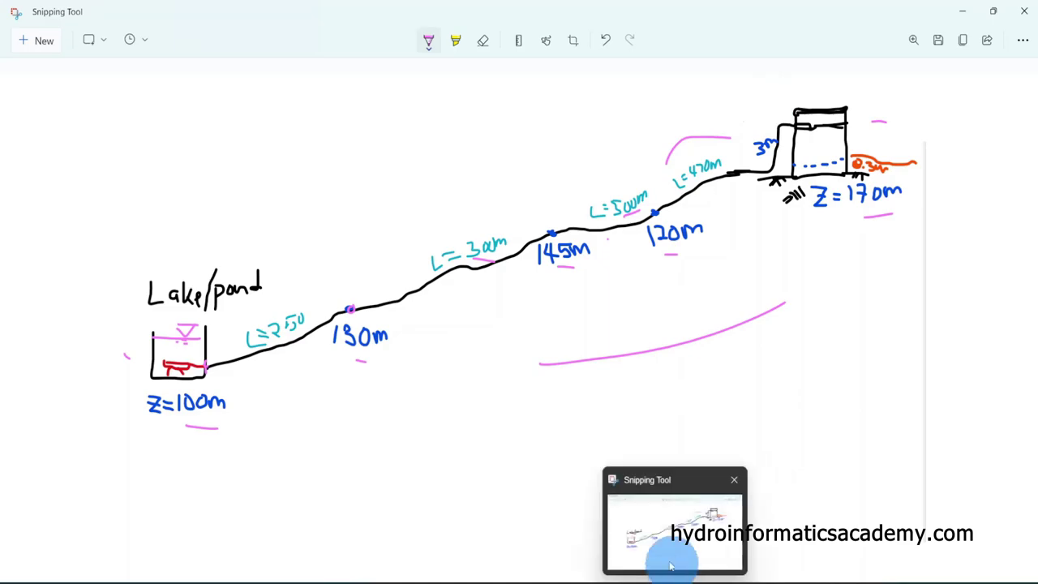
mouse_move(617, 581)
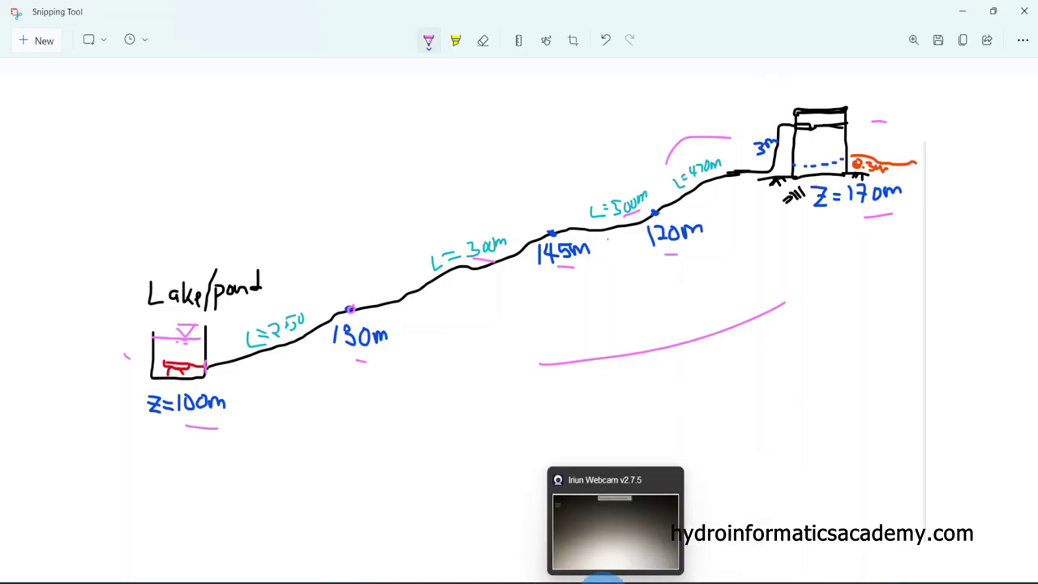
mouse_move(705, 581)
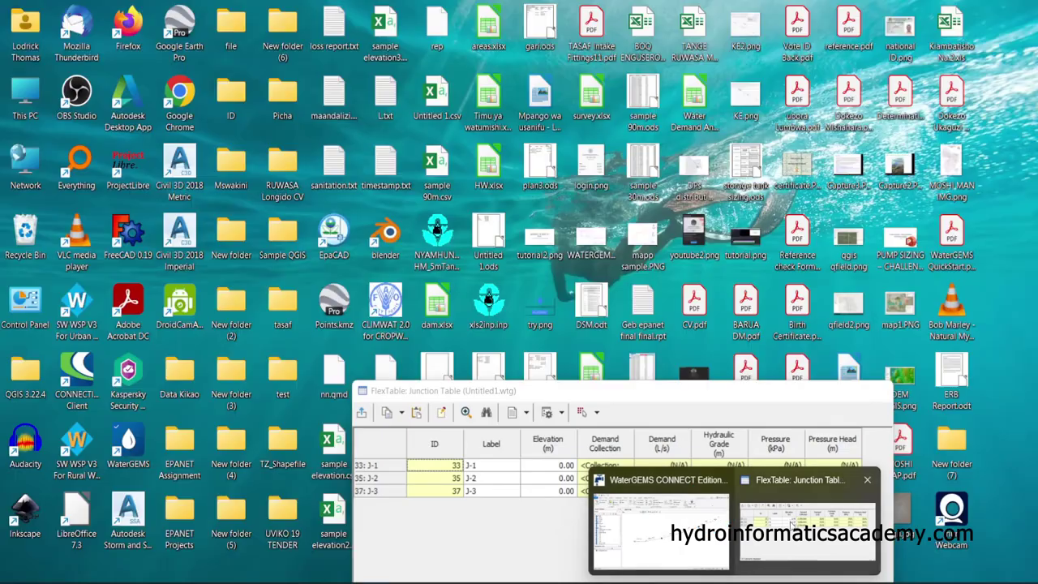
left_click(795, 526)
left_click(542, 465)
left_click(552, 468)
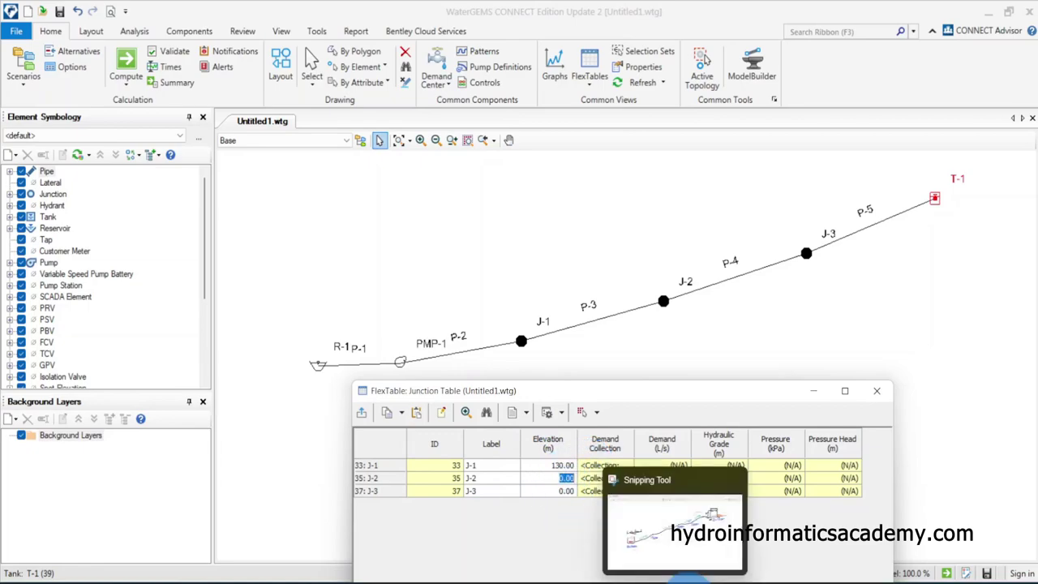
Following the sketch, set the elevations of J-2 to 145 m and J-3 to 120 m, and close the junction table
left_click(673, 581)
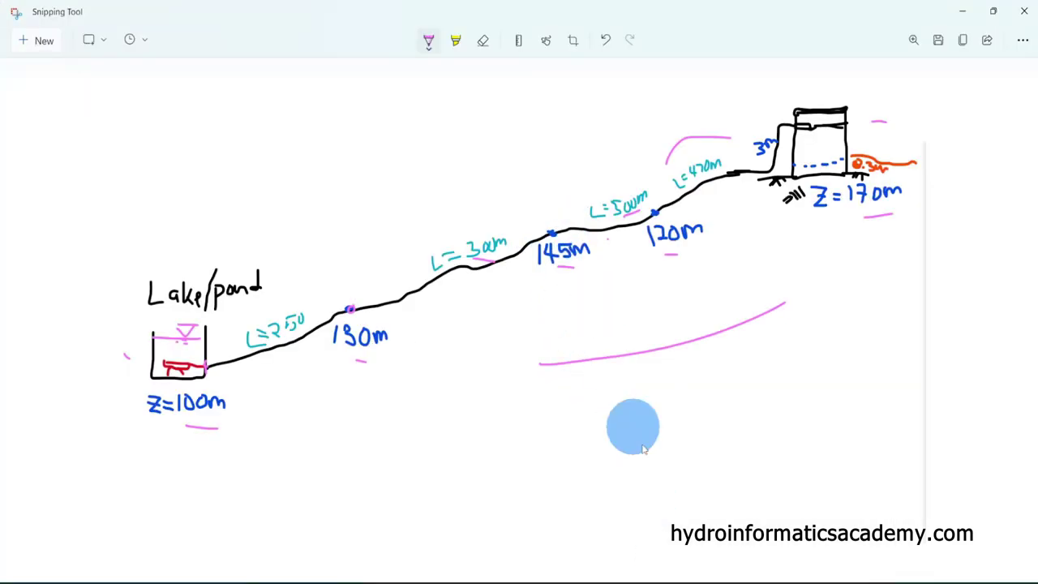
left_click(673, 581)
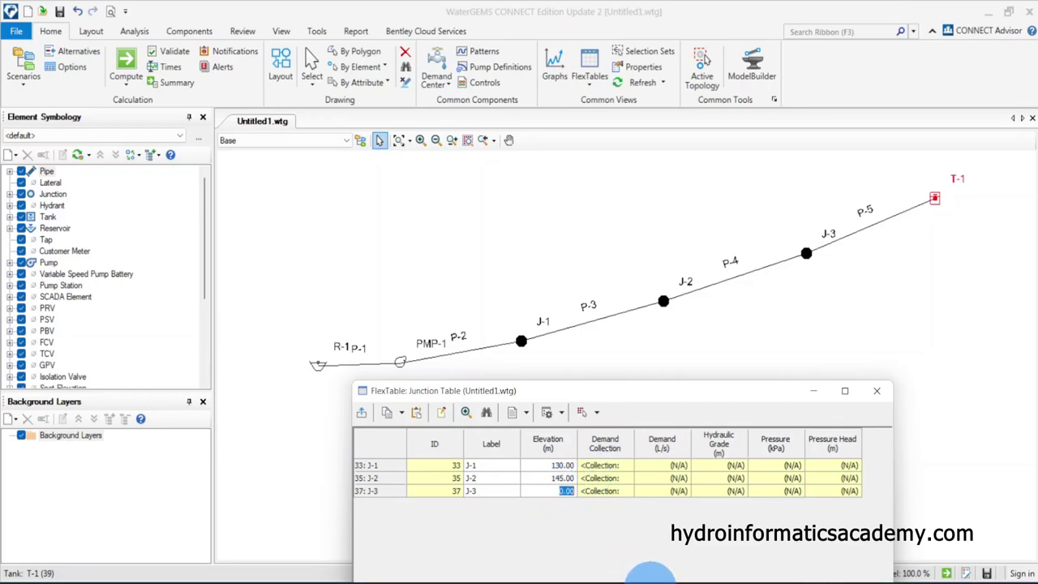
left_click(673, 581)
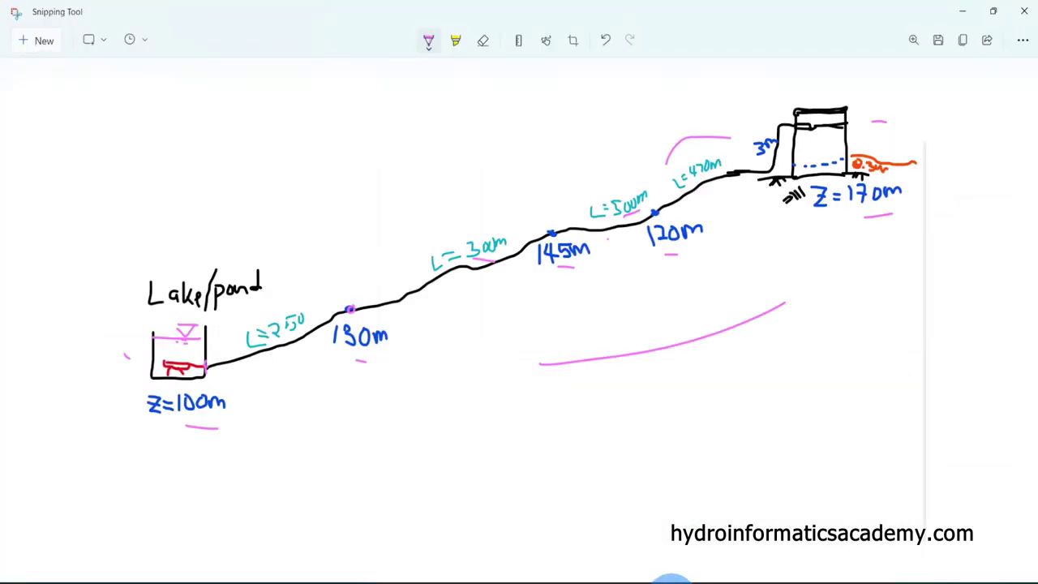
left_click(673, 581)
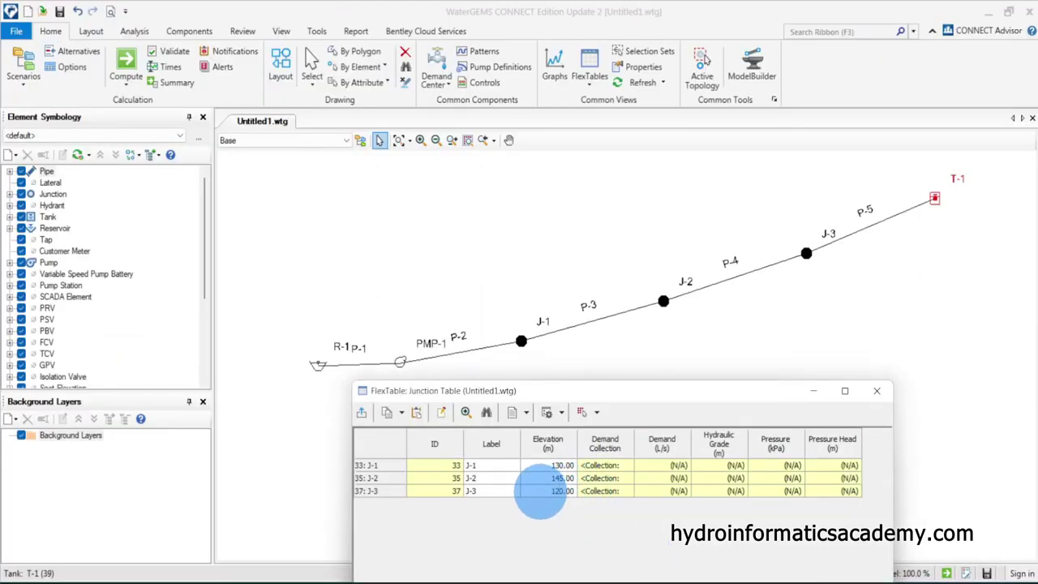
left_click(562, 465)
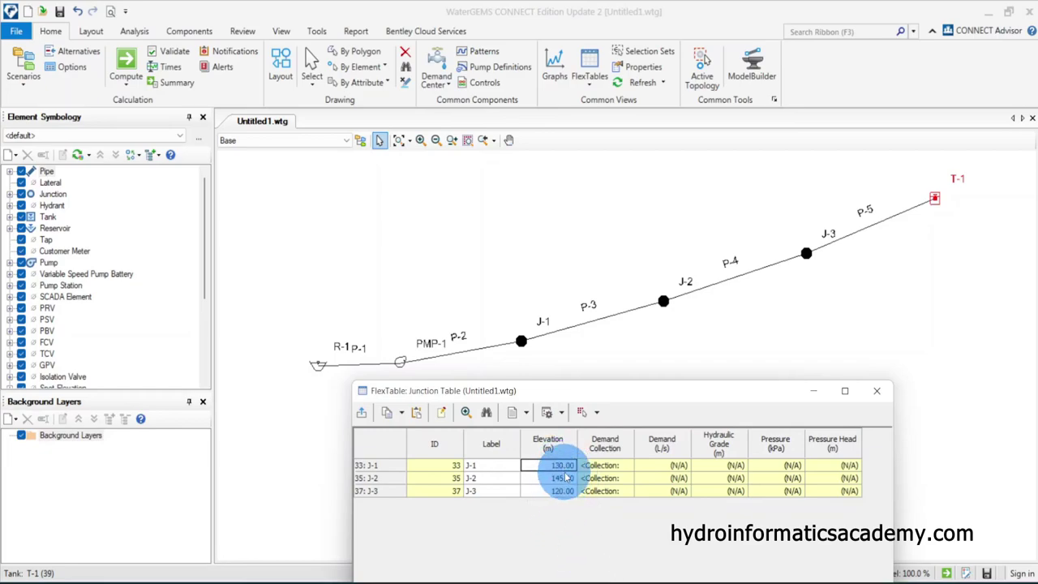
left_click(558, 491)
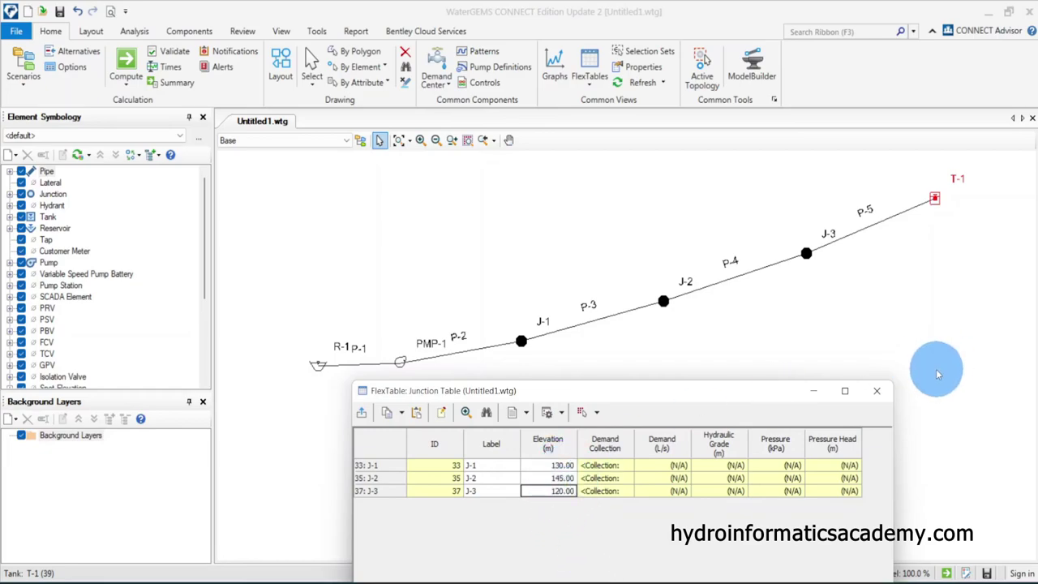
left_click(882, 392)
Check the elevation in junction J-2's properties, close them and deselect the junction
double_click(665, 301)
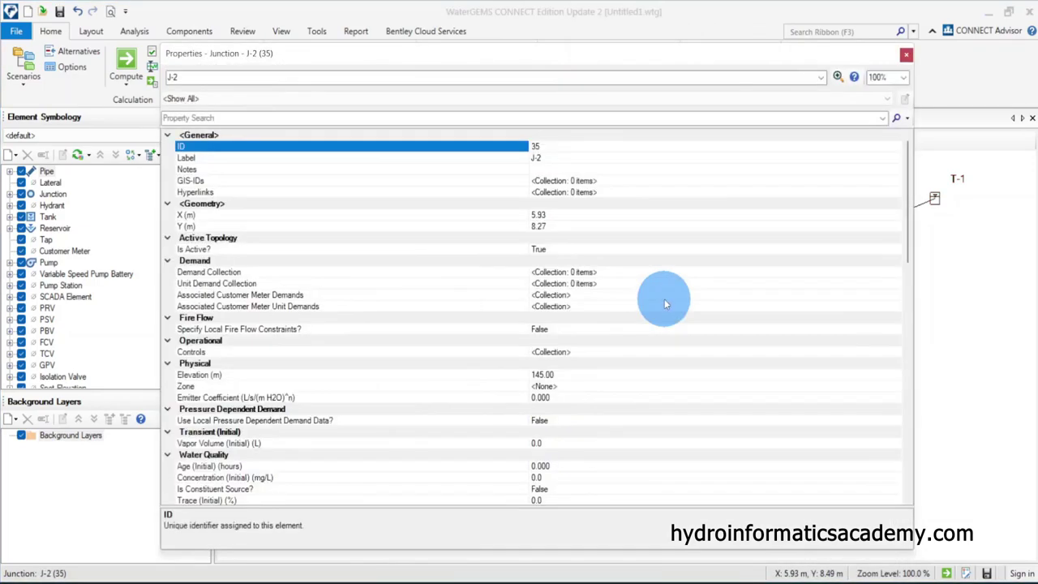
left_click(195, 375)
left_click_drag(568, 372, 493, 371)
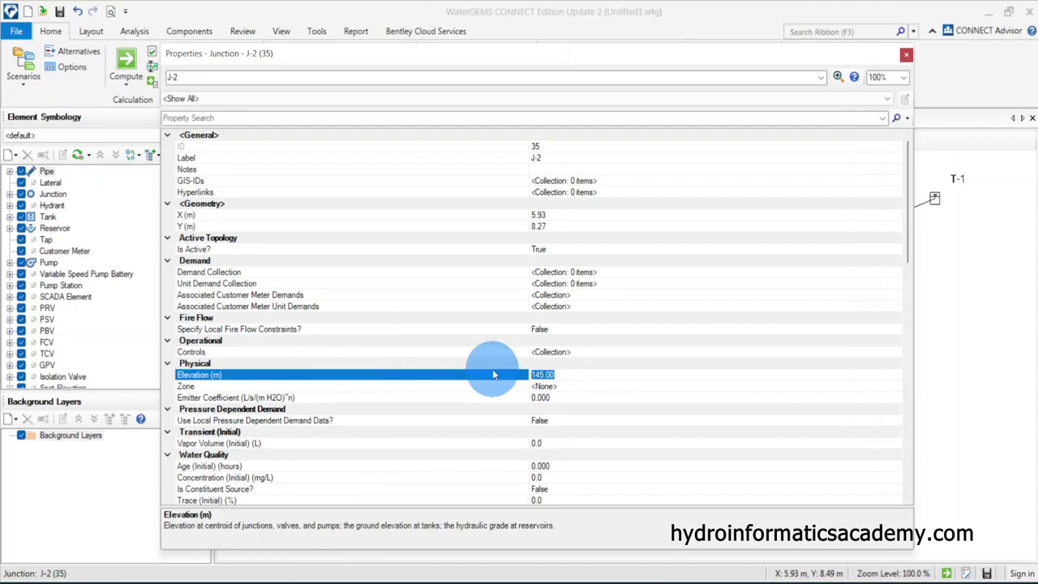
left_click(906, 54)
left_click(605, 437)
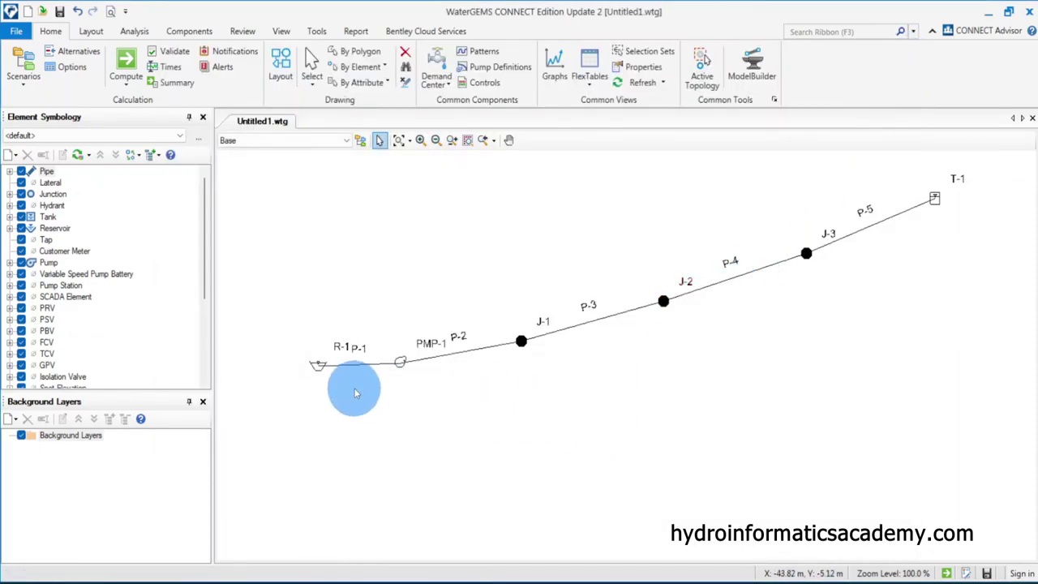
Following the sketch, set the elevation of reservoir R-1 to 100 m, close its properties and deselect it
double_click(317, 365)
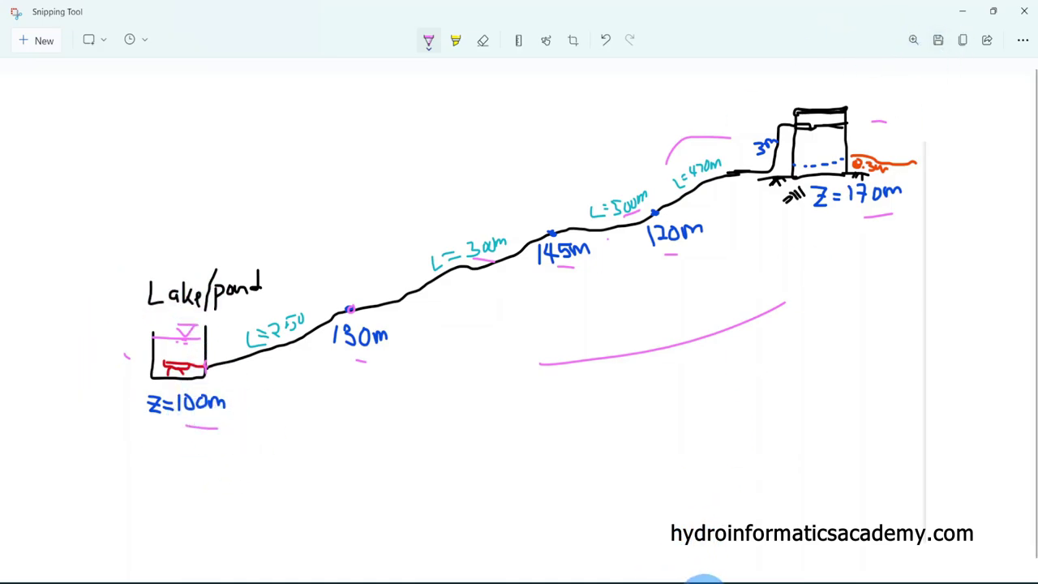
left_click(972, 14)
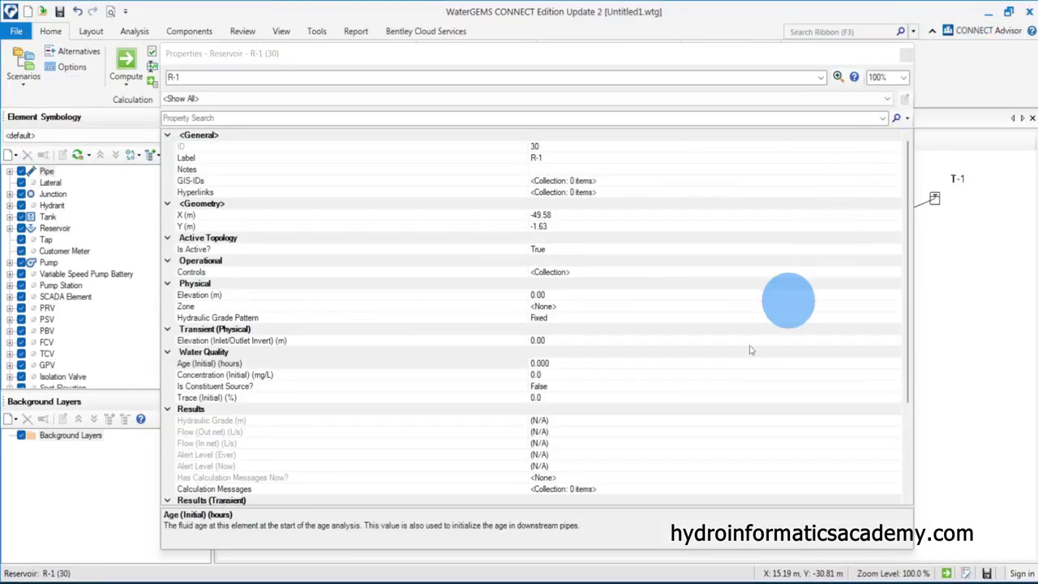
left_click(236, 363)
left_click(232, 350)
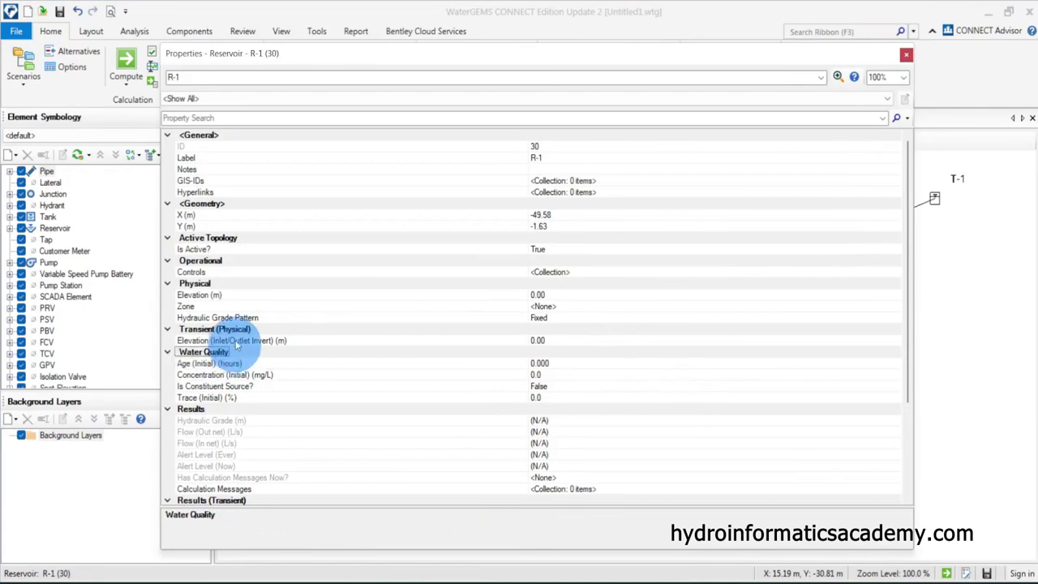
left_click(227, 295)
left_click(560, 295)
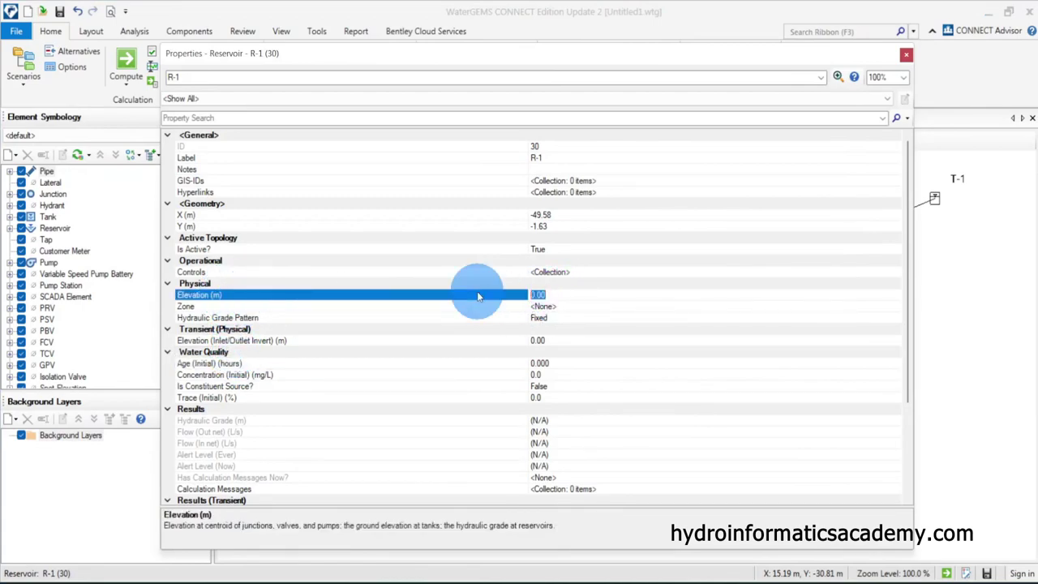
type("100")
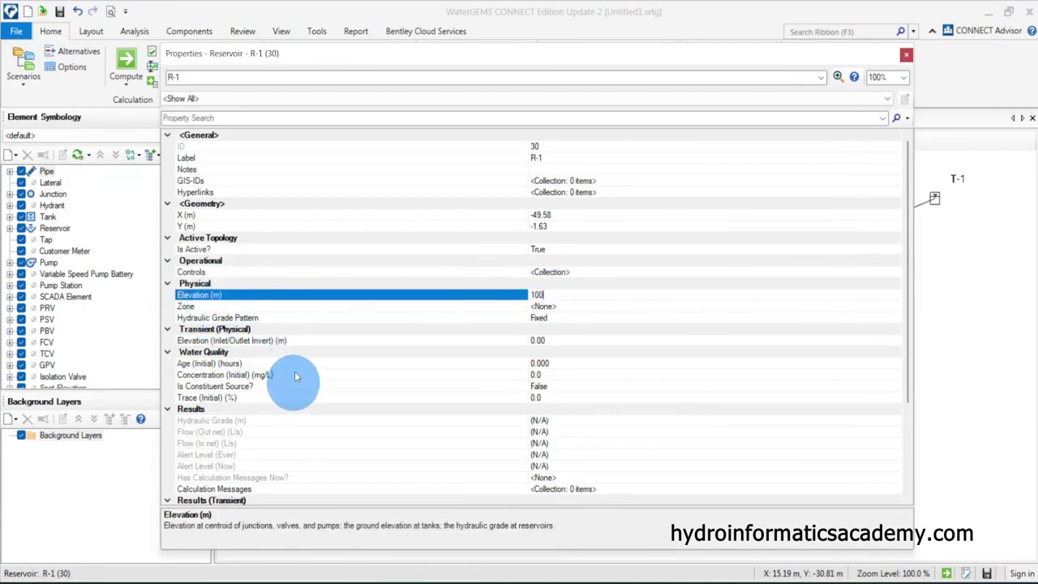
left_click(906, 54)
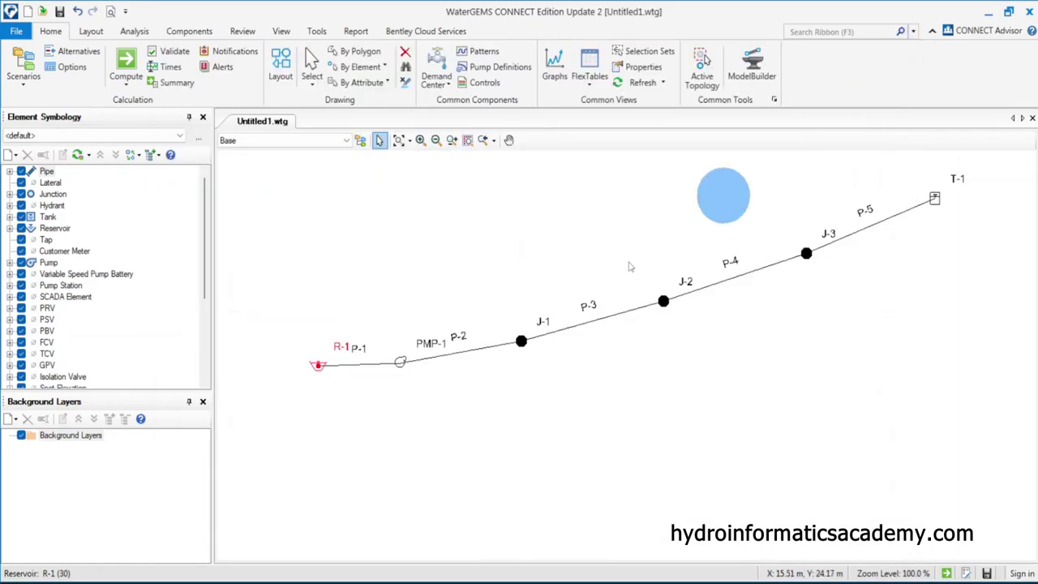
left_click(402, 411)
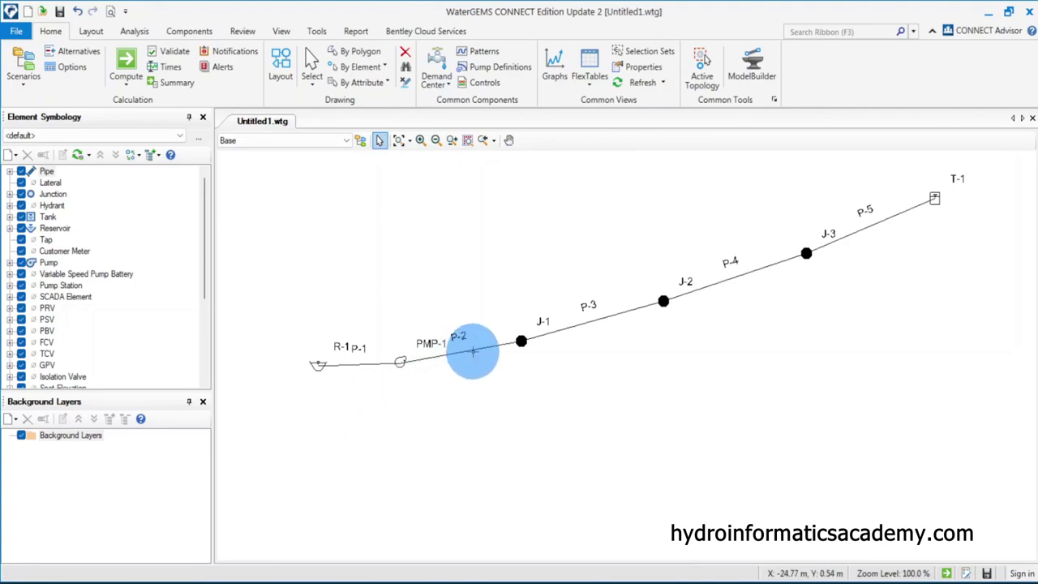
Check the properties of pipe P-2, then briefly view the pipe FlexTable and close it
double_click(475, 354)
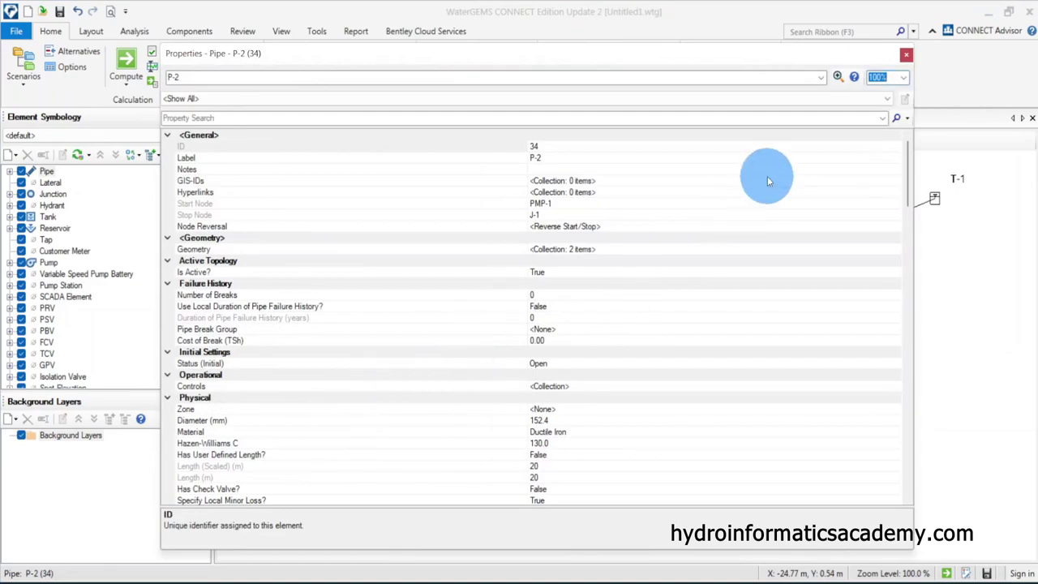
left_click(907, 57)
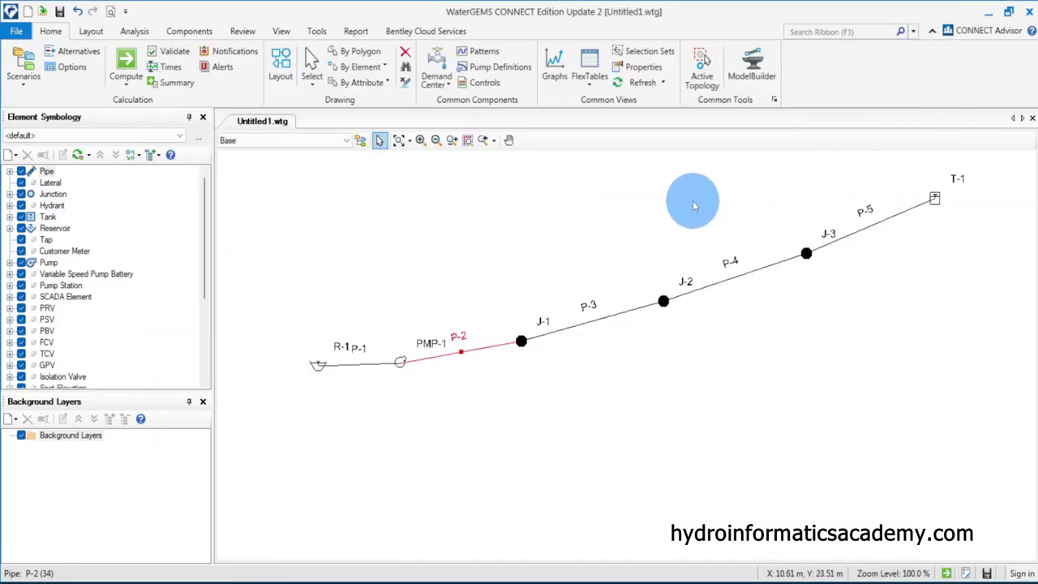
left_click(599, 91)
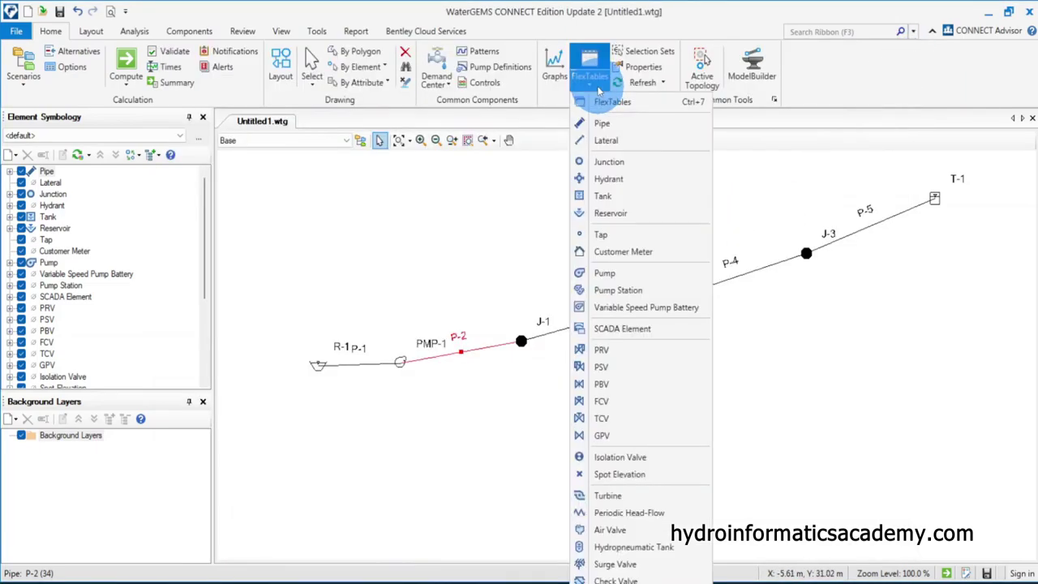
left_click(618, 127)
left_click(862, 120)
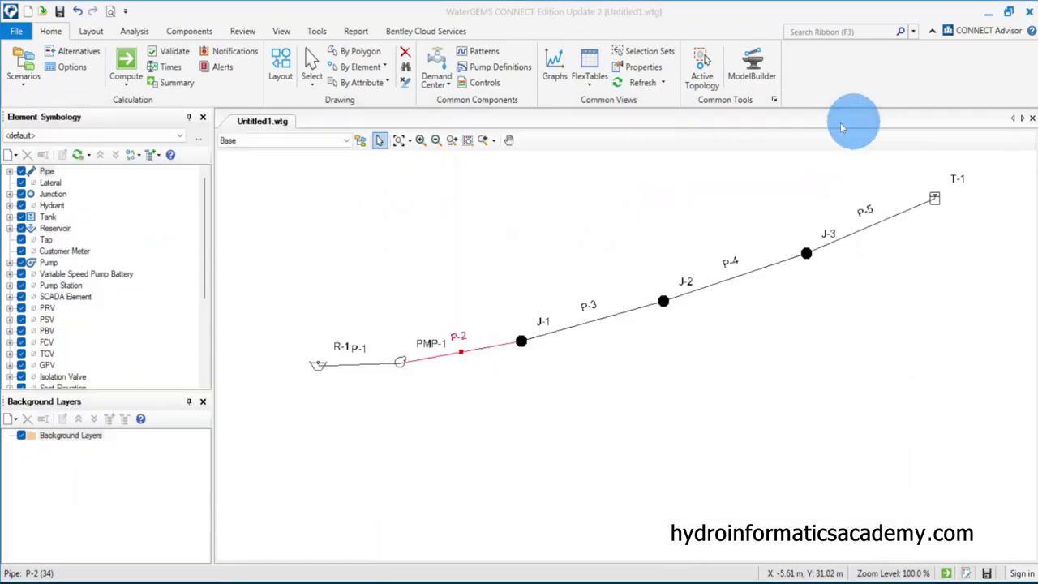
Open the pipe FlexTable and enable user-defined length for all five pipes, P-1 to P-5
left_click(591, 75)
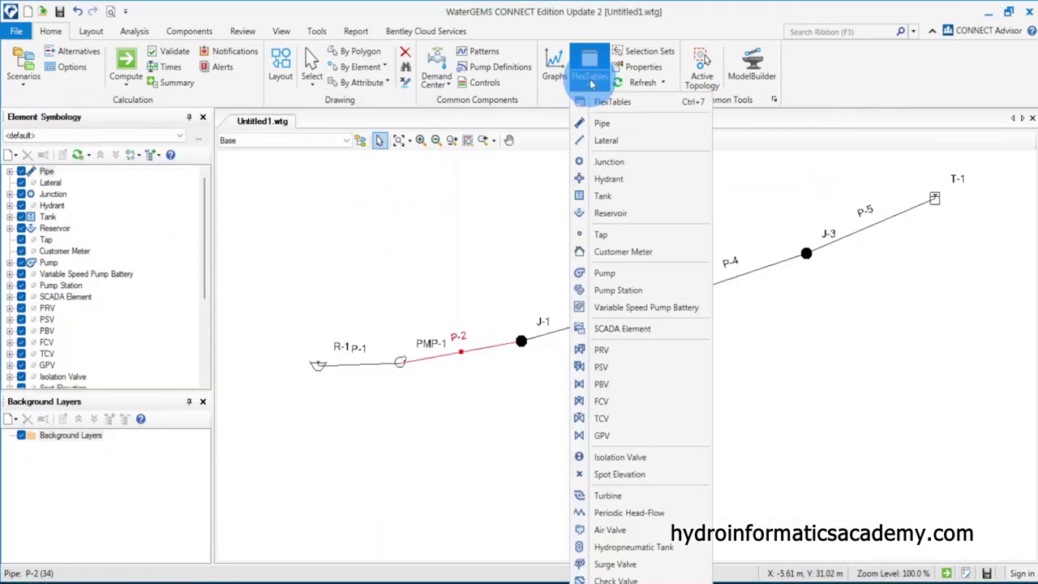
left_click(615, 127)
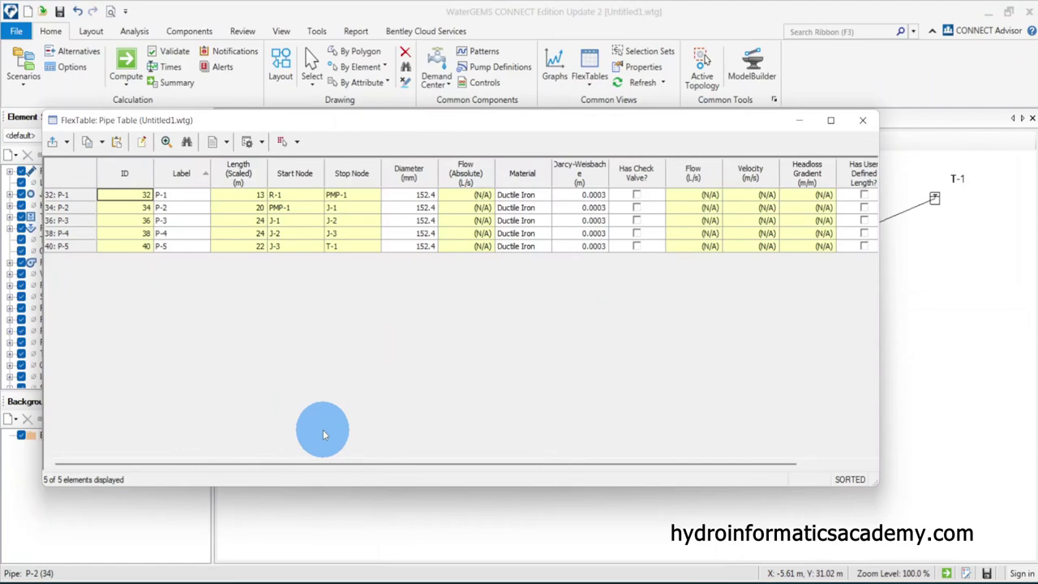
left_click_drag(340, 460, 414, 463)
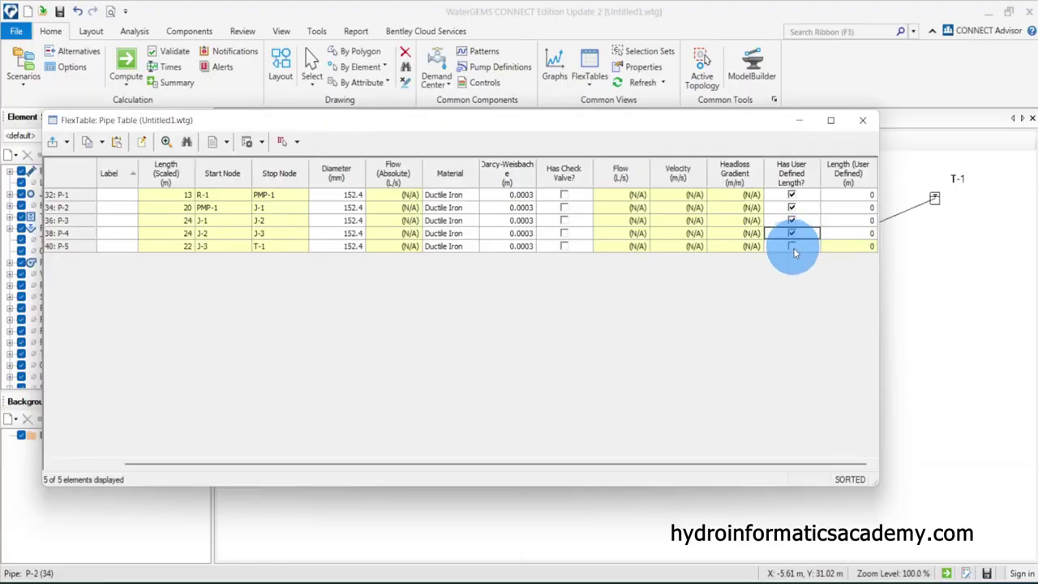
left_click(793, 246)
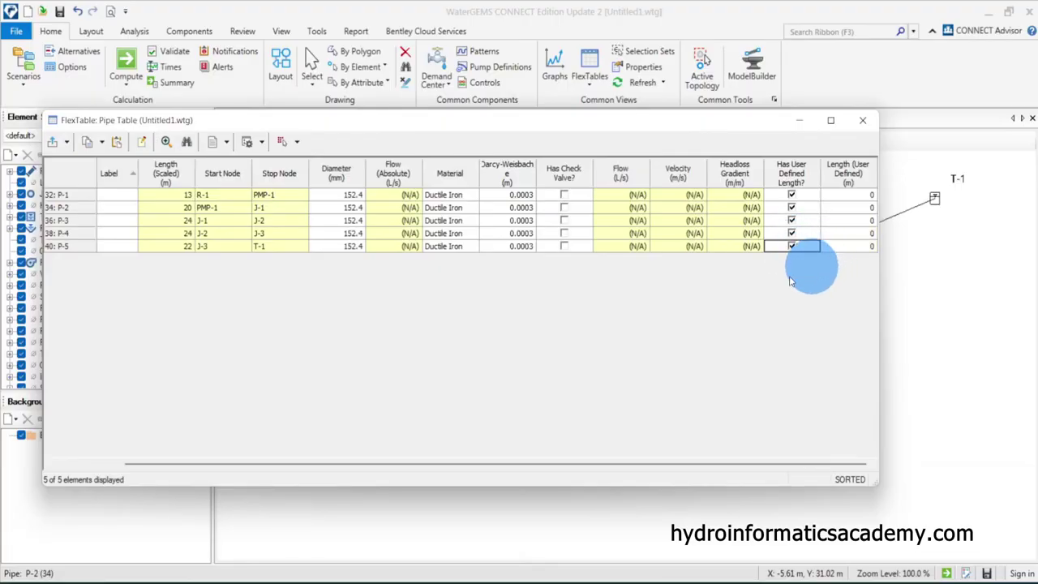
left_click_drag(530, 463, 621, 463)
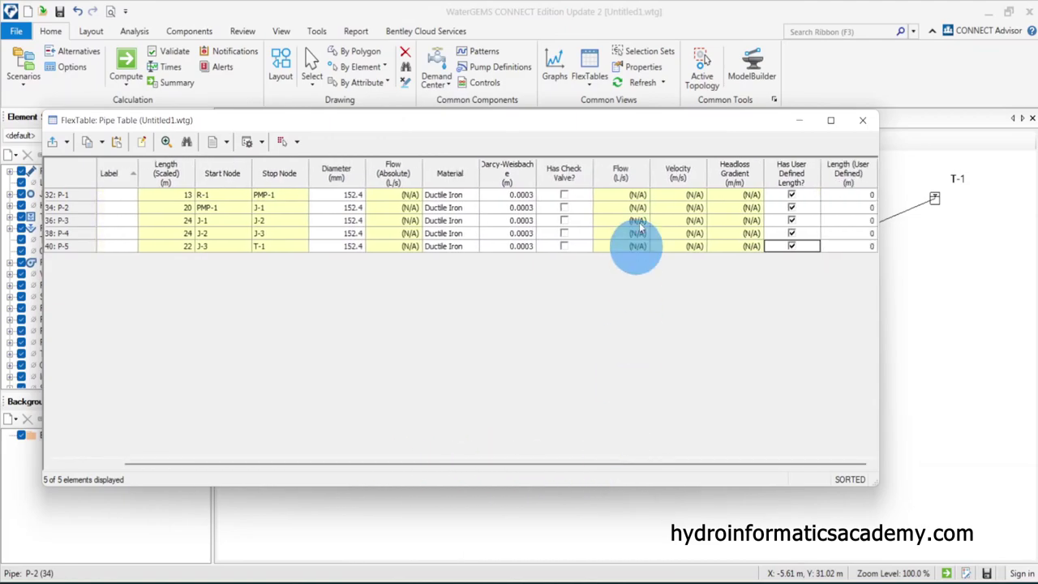
After consulting the sketch, set the user-defined lengths of P-5 to 470 m and P-4 to 500 m
mouse_move(622, 125)
left_mouse_down()
mouse_move(514, 378)
mouse_move(470, 407)
left_mouse_up()
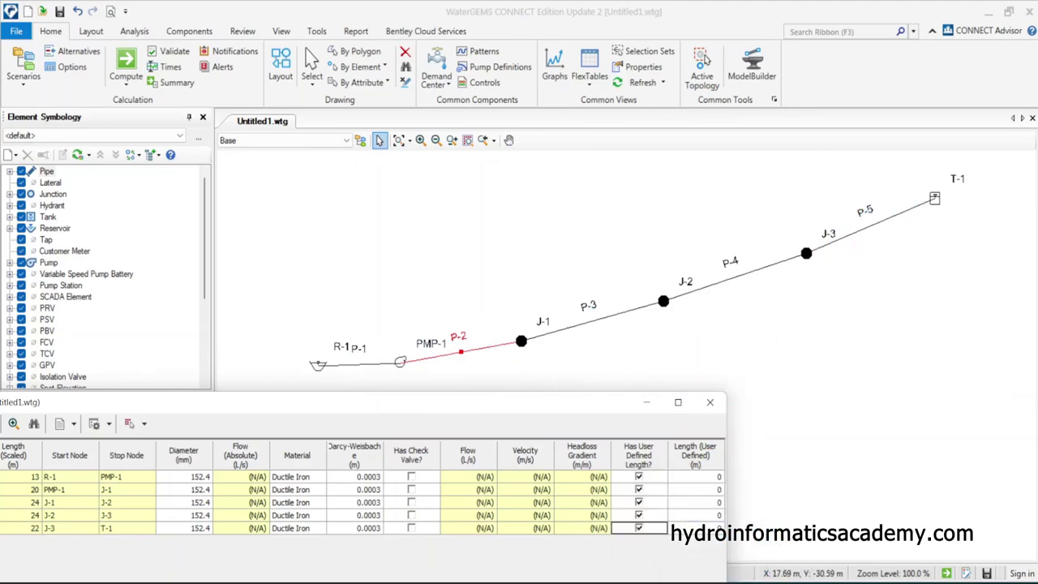
left_click(673, 581)
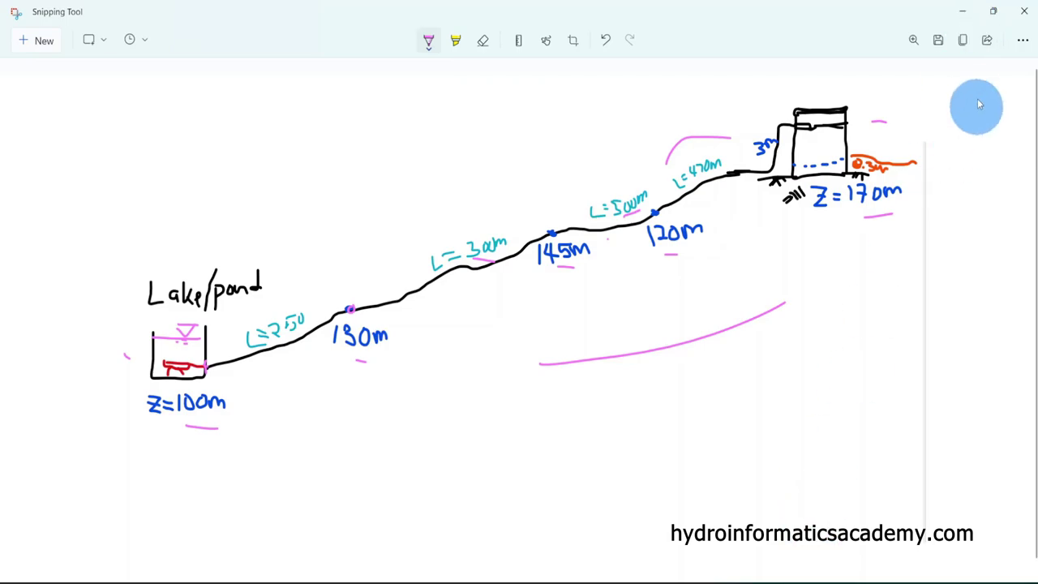
left_click(963, 12)
left_click(696, 480)
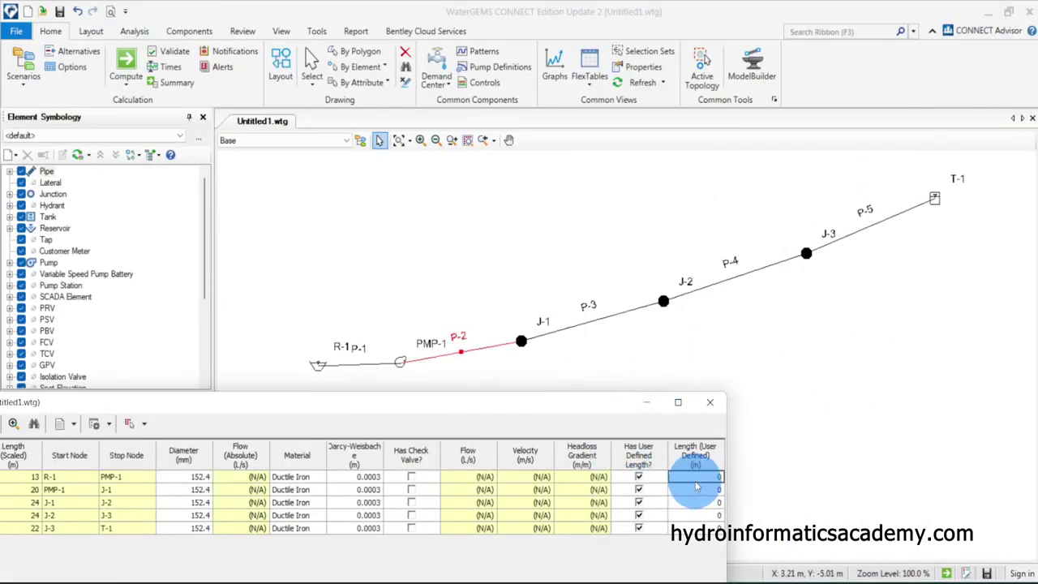
left_click_drag(563, 402, 605, 281)
left_click_drag(533, 282, 614, 165)
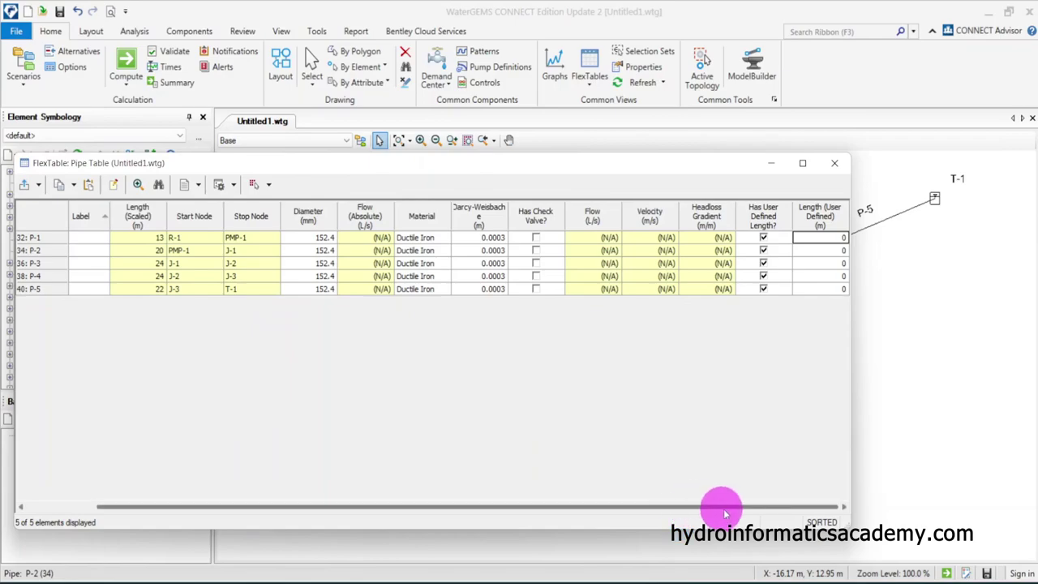
left_click(822, 289)
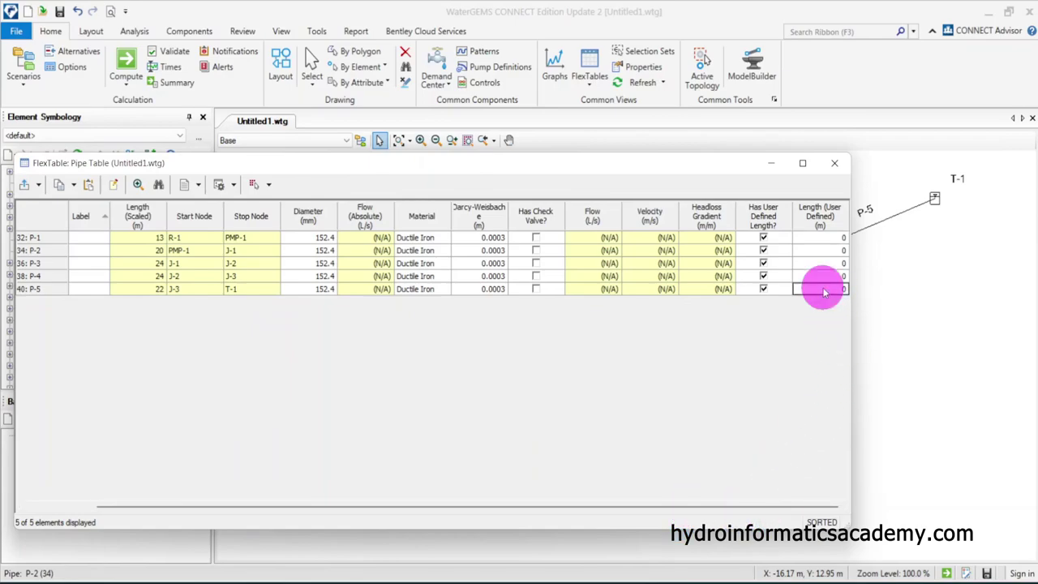
left_click(827, 289)
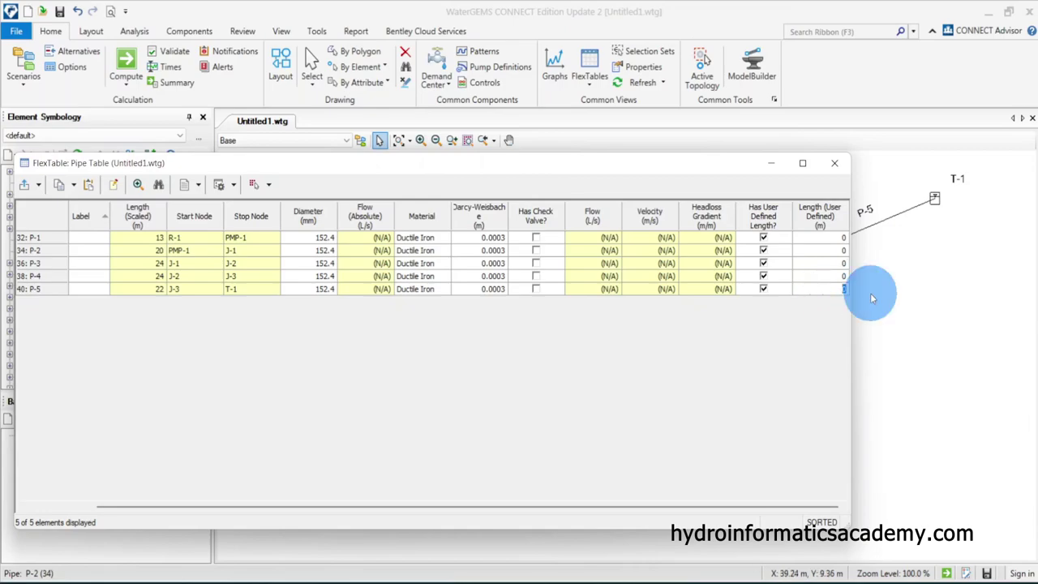
type("470")
left_click(824, 277)
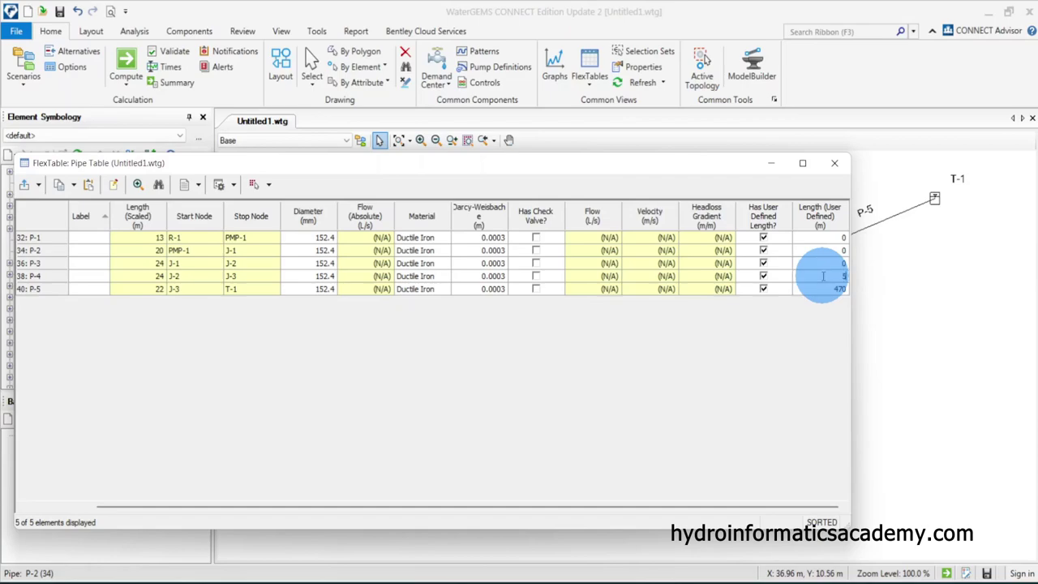
Following the sketch, set the user-defined lengths of P-3 to 300 m and P-2 to 250 m, and close the pipe table
left_click(836, 263)
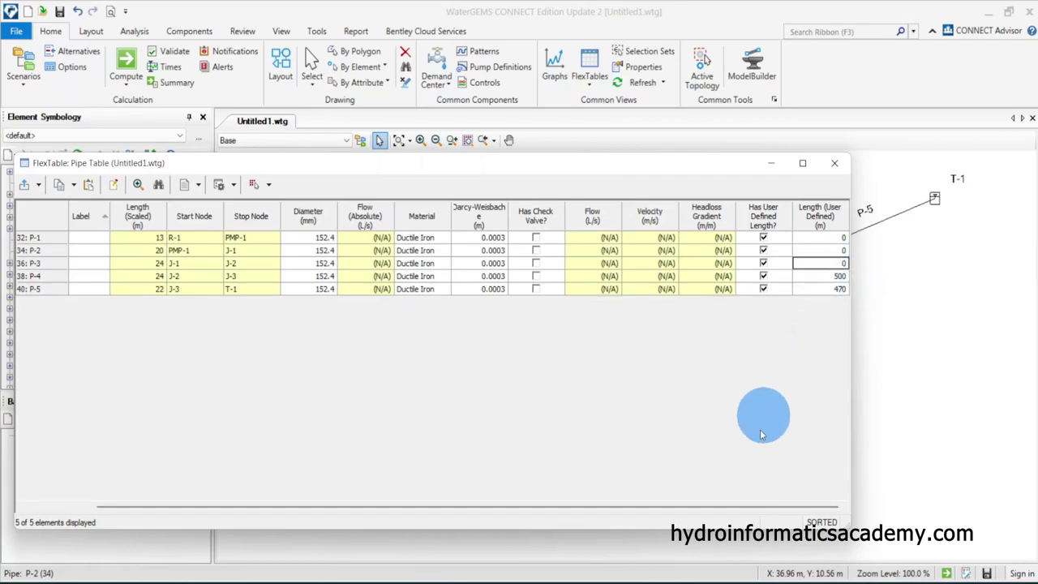
left_click(673, 580)
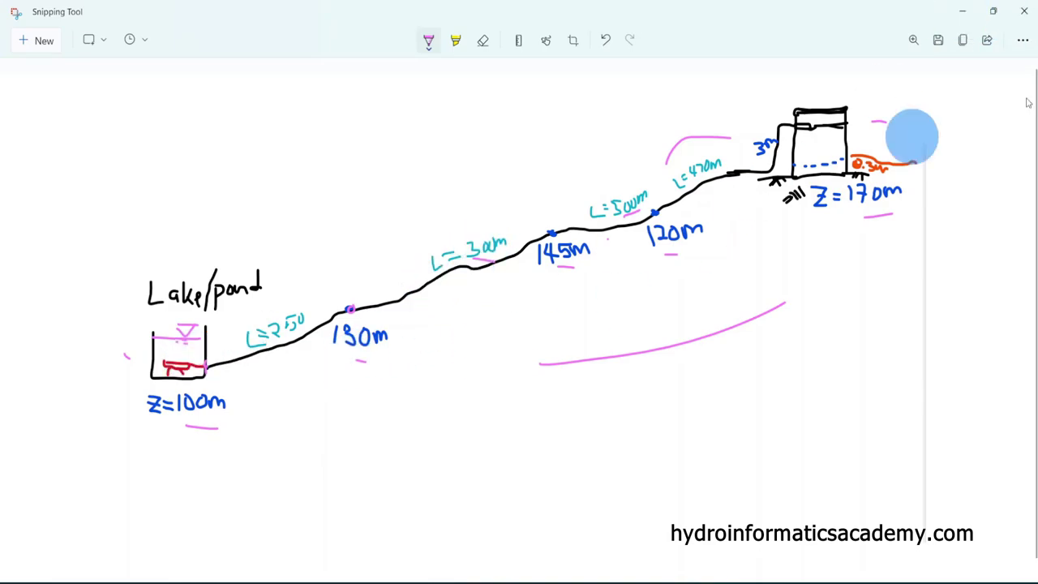
left_click(961, 13)
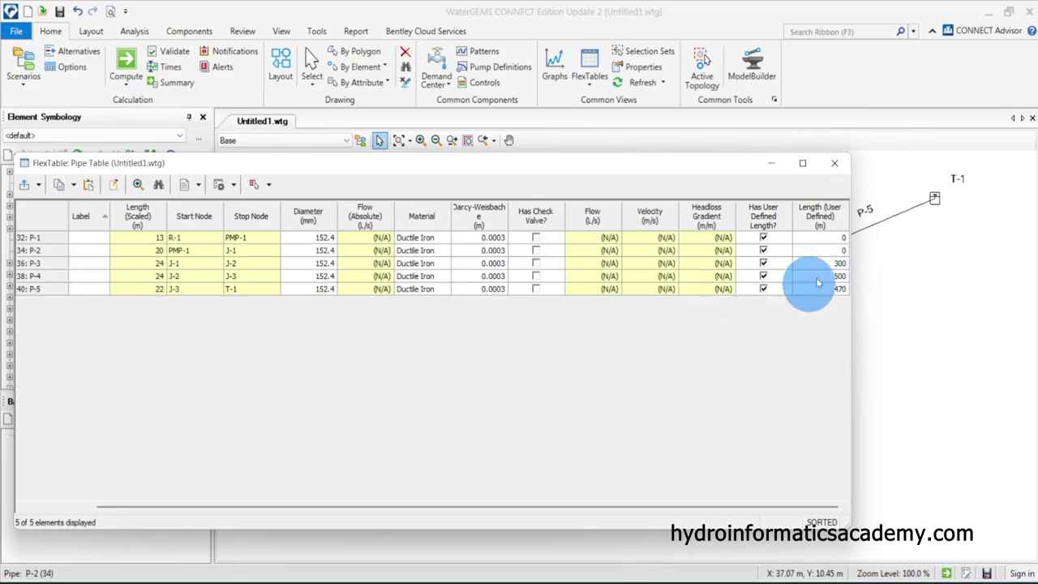
left_click(823, 250)
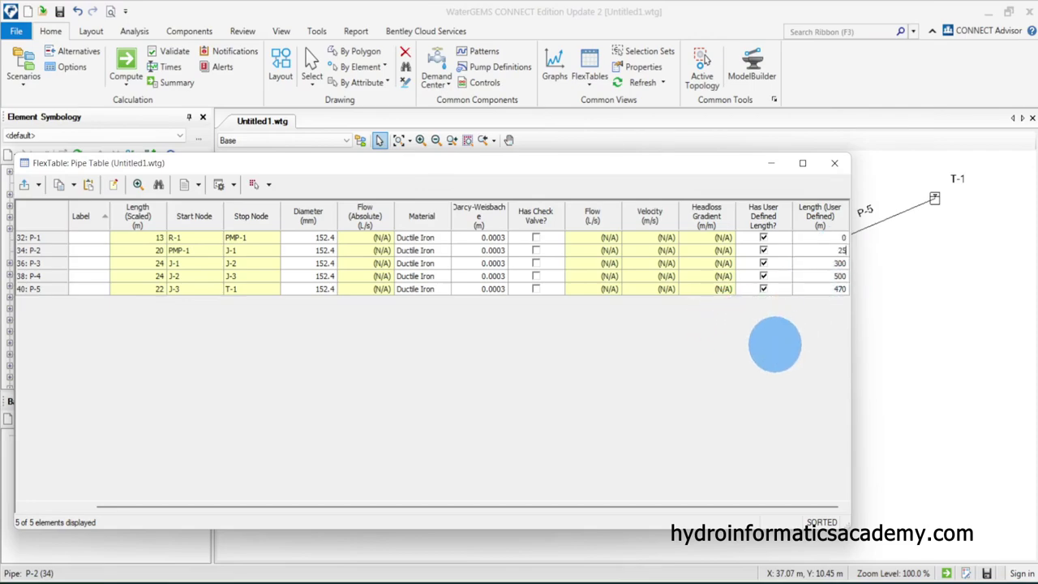
left_click(823, 238)
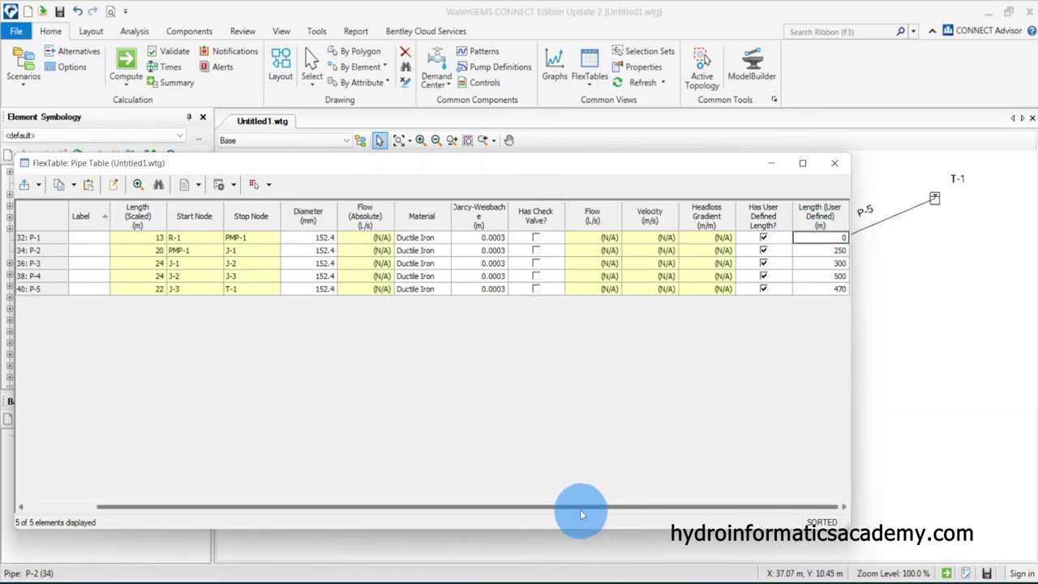
left_click_drag(580, 509, 493, 513)
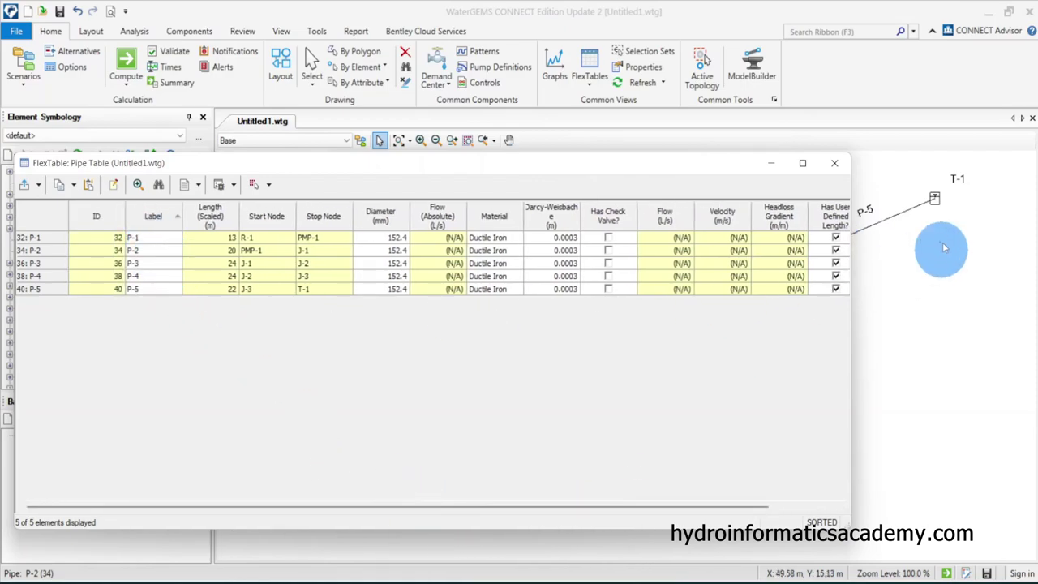
left_click(835, 165)
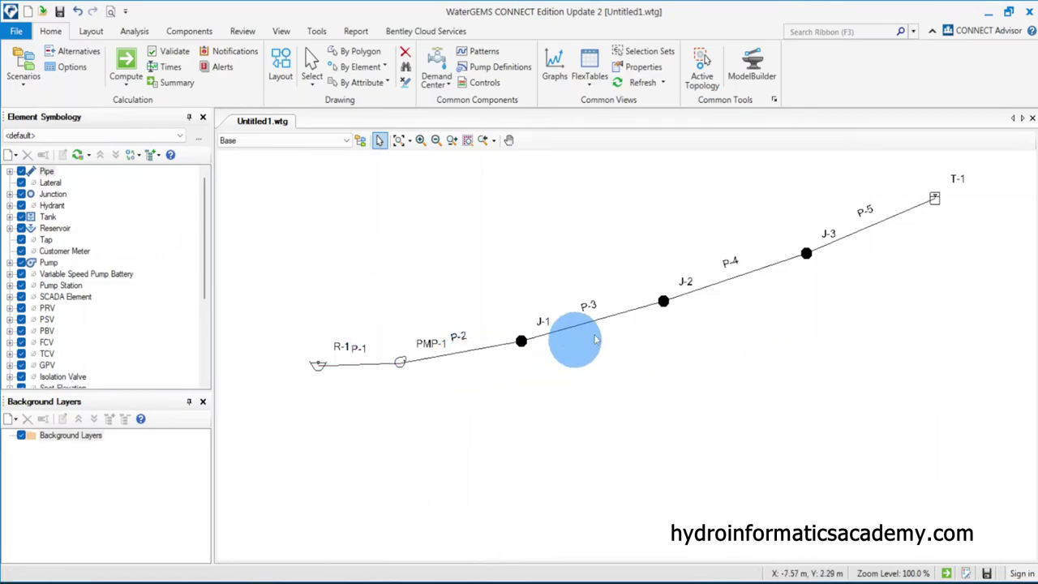
Switch to the sketch in Snipping Tool, circle the L=250 label of the first pipe run with the pen, and return to WaterGEMS
left_click(503, 461)
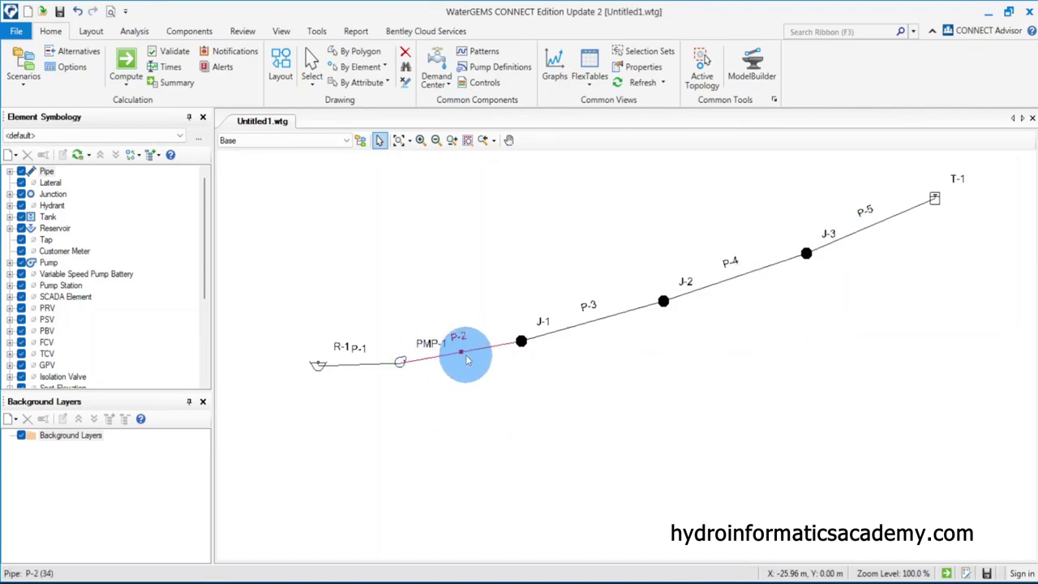
left_click(701, 519)
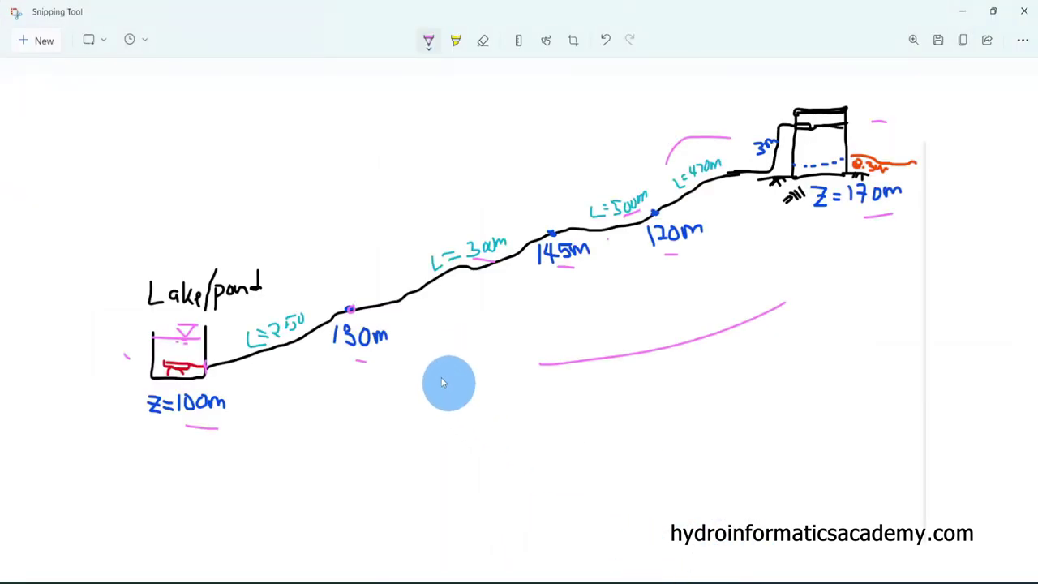
left_click(428, 38)
left_click(283, 377)
mouse_move(296, 366)
left_mouse_down()
mouse_move(300, 297)
mouse_move(223, 325)
mouse_move(278, 371)
mouse_move(311, 342)
left_mouse_up()
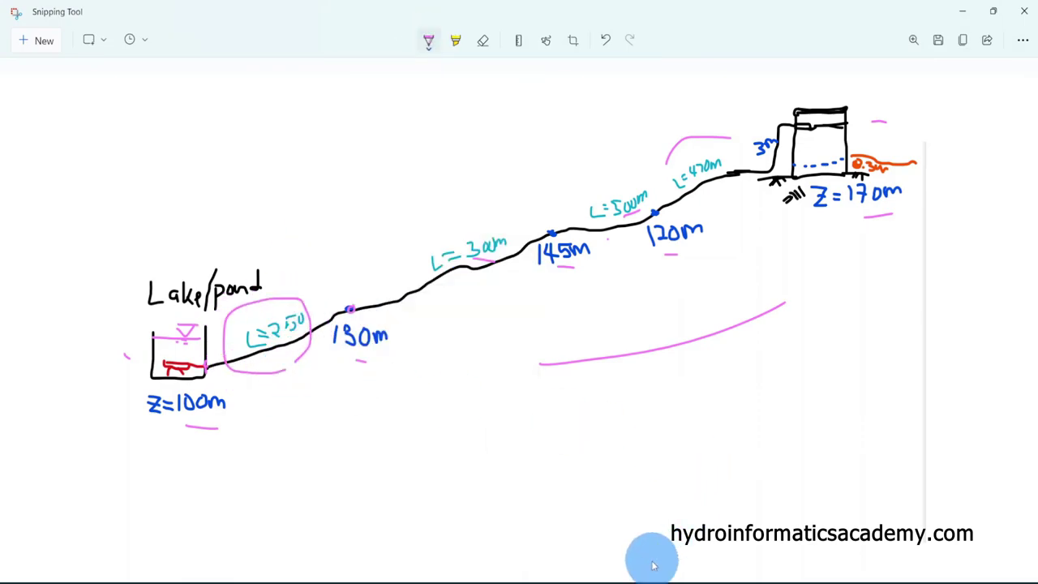
left_click(678, 577)
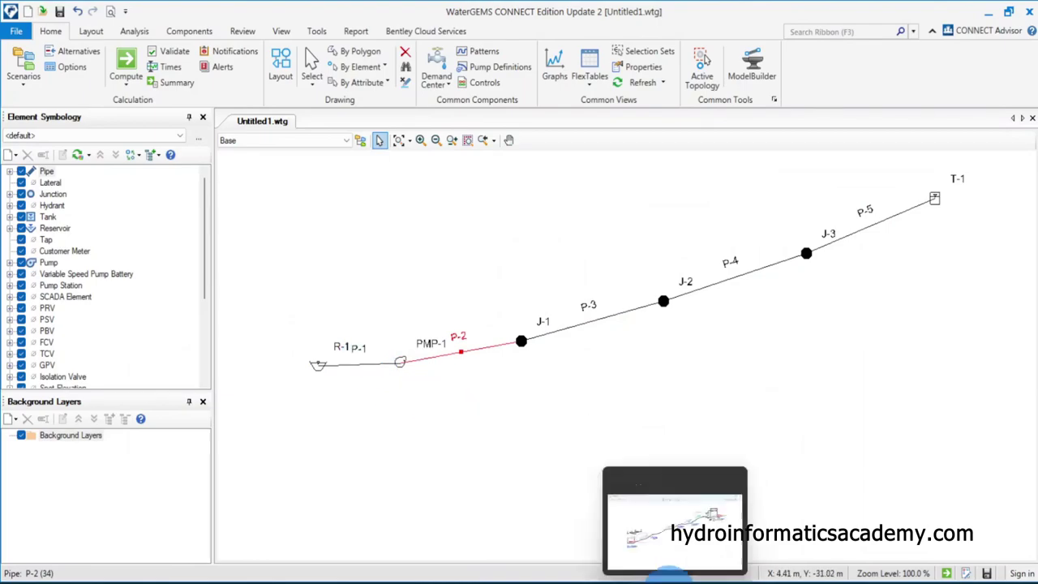
left_click(670, 576)
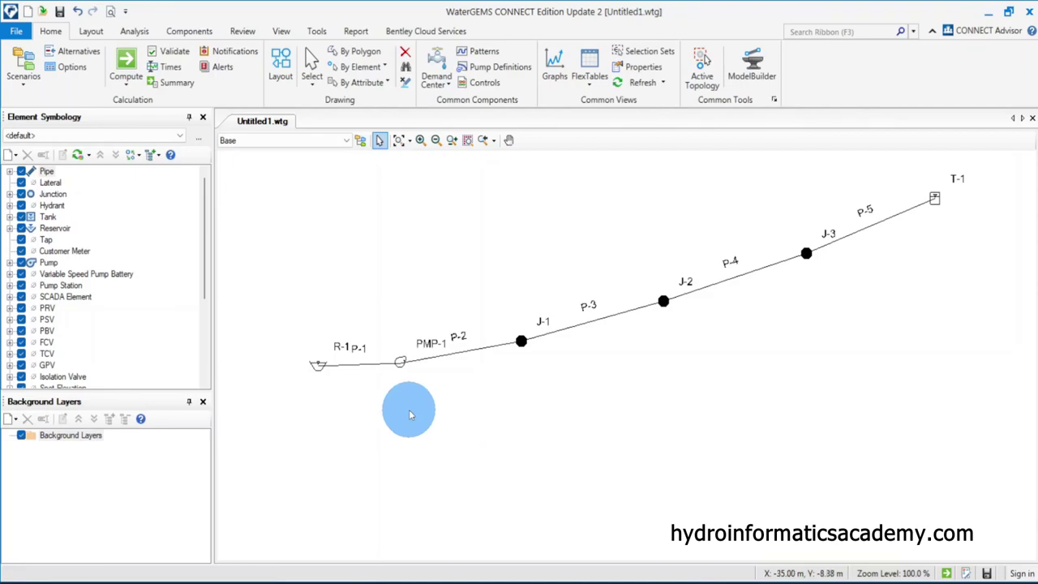
Open the properties of pipe P-1 between the reservoir and the pump and set its diameter to 10000 mm
double_click(366, 367)
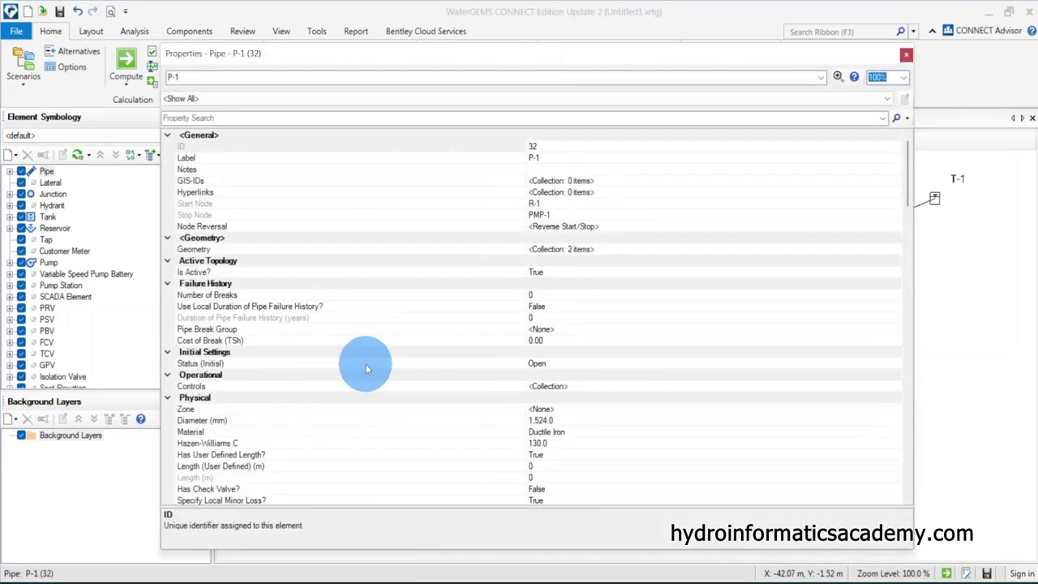
left_click(235, 423)
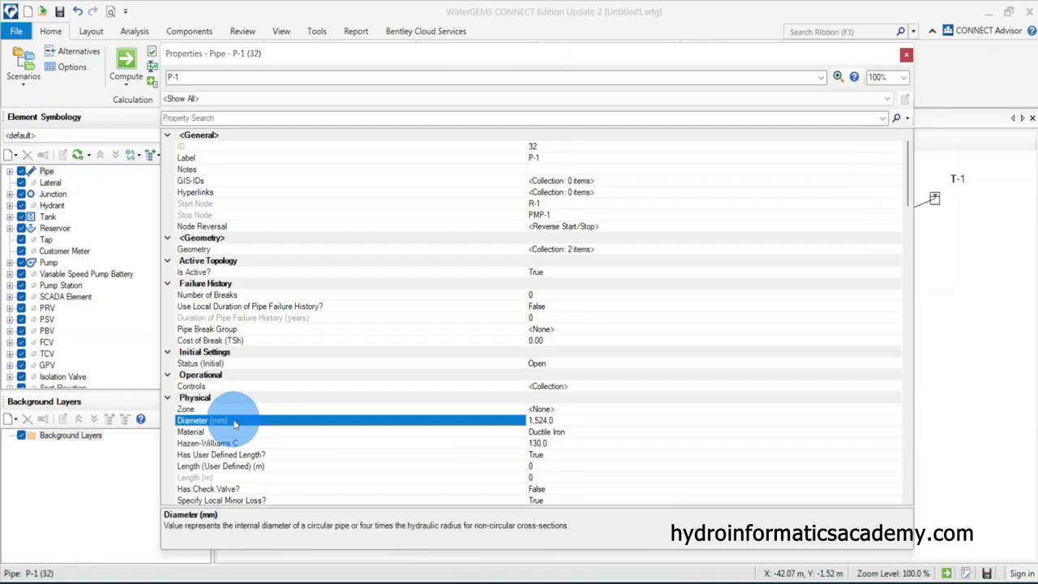
left_click(539, 421)
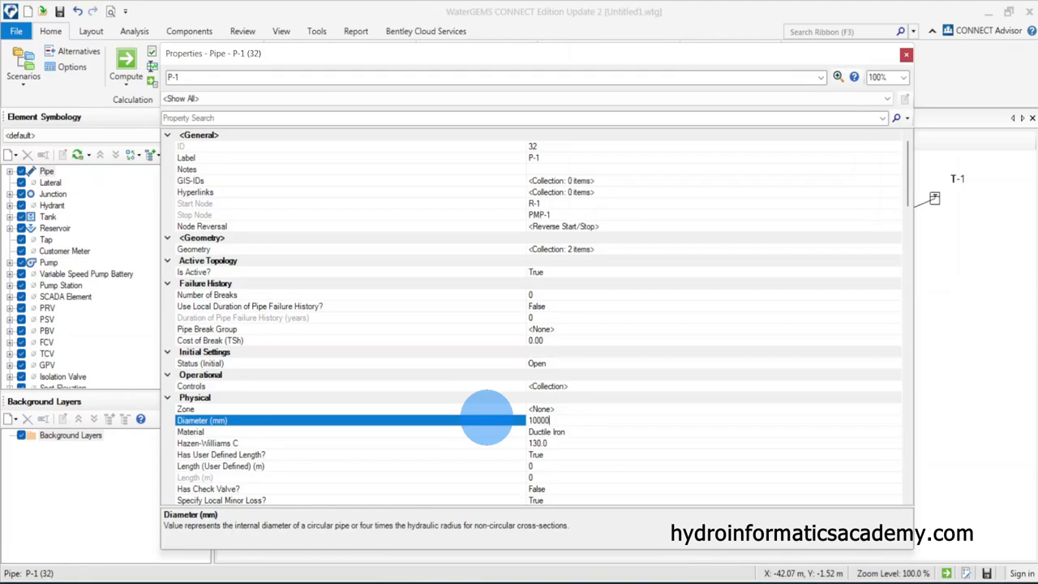
left_click(243, 454)
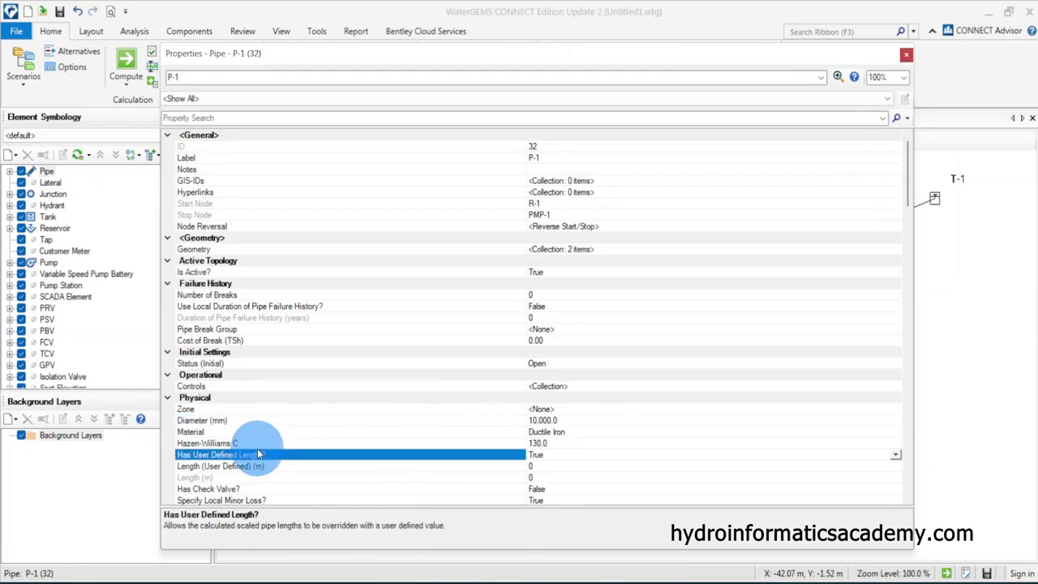
Review P-1's physical properties, checking the user-defined length option and the user-defined length value
scroll(275, 442, "down", 5)
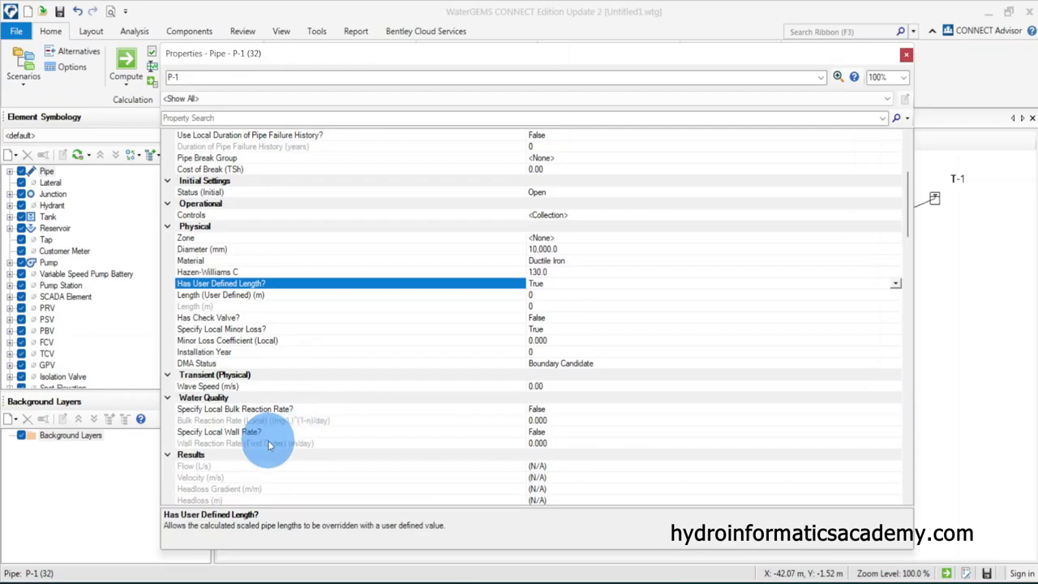
scroll(271, 442, "down", 3)
scroll(270, 446, "up", 4)
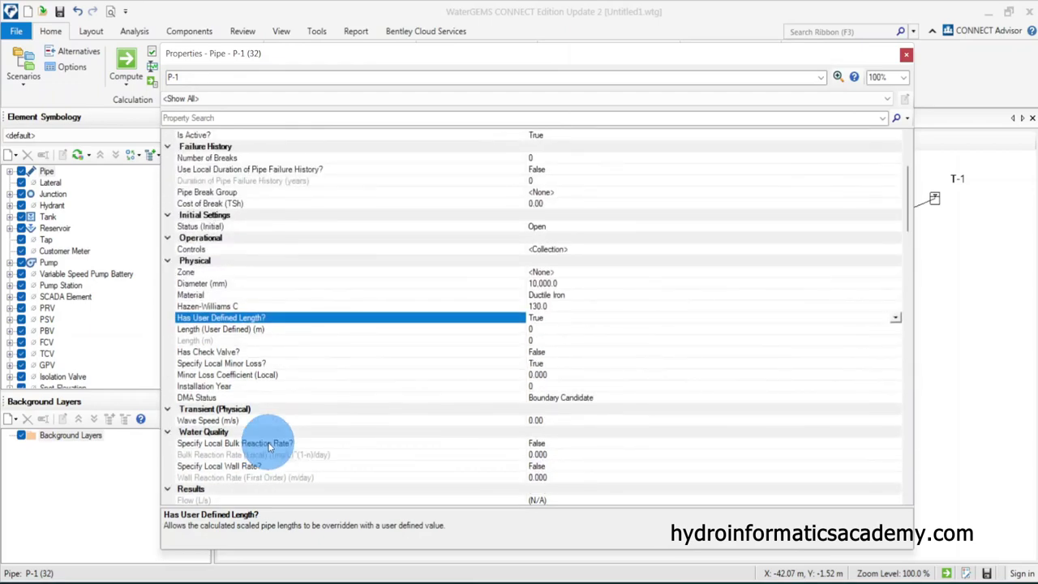
left_click(279, 331)
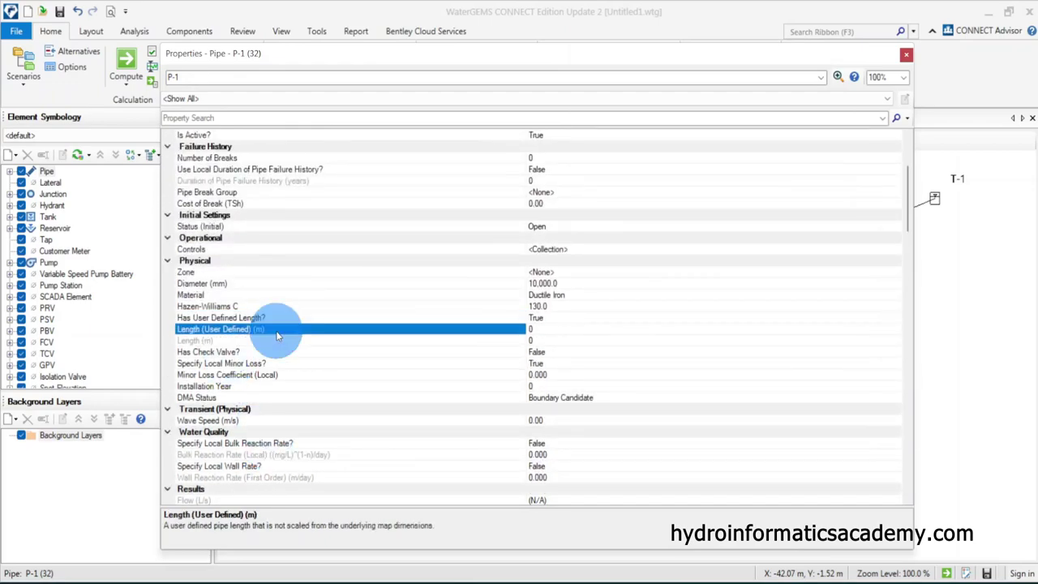
left_click(551, 319)
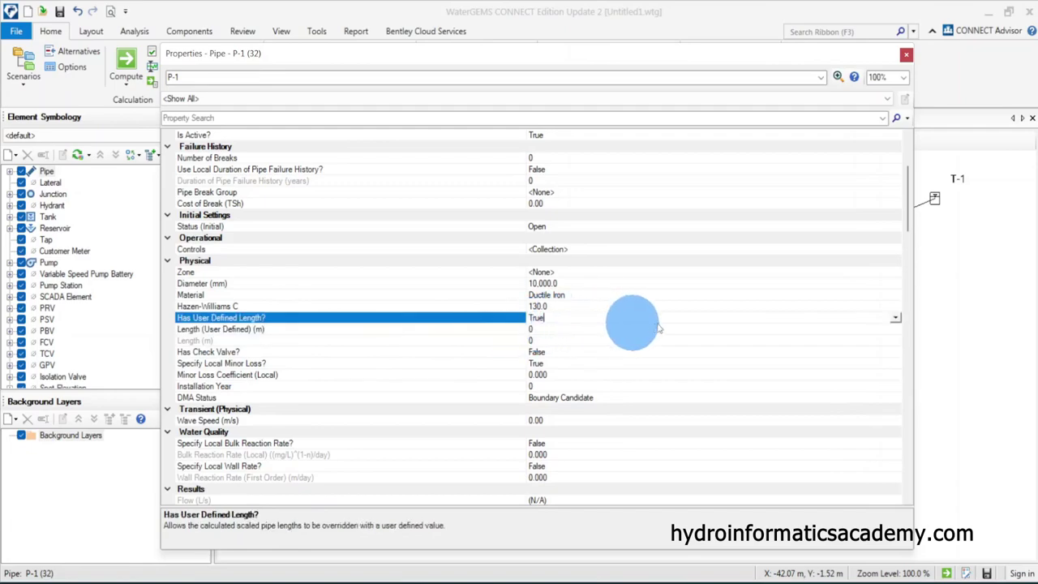
left_click(897, 318)
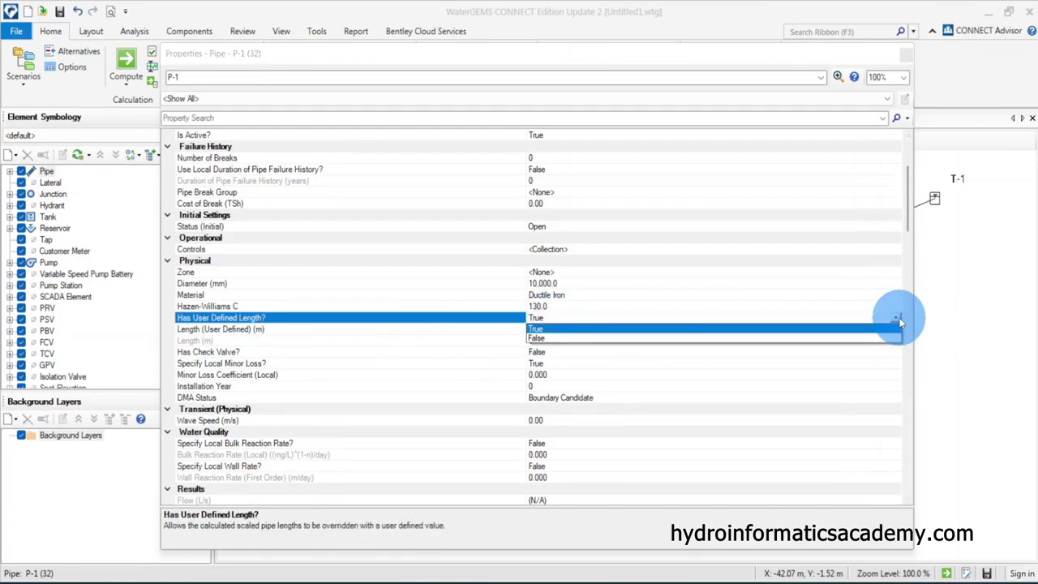
left_click(899, 324)
left_click(507, 331)
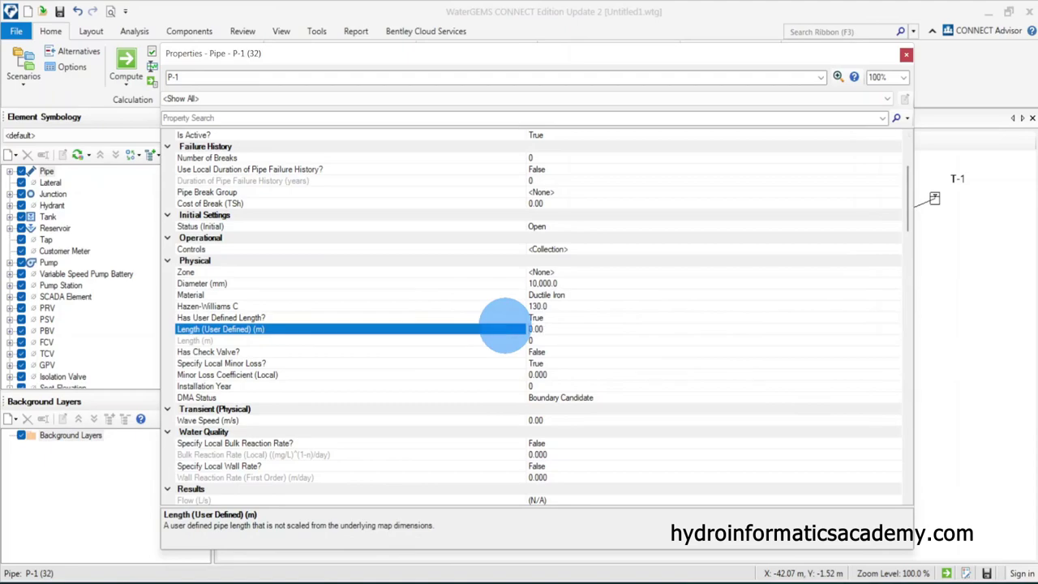
key("Return")
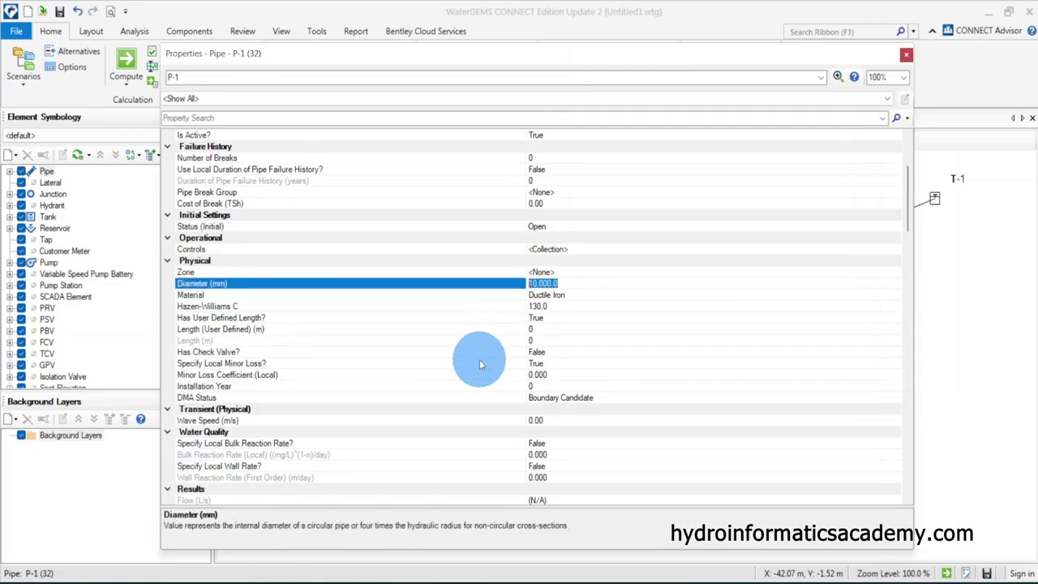
Check P-1's local minor loss, diameter, material, check valve and user-defined length, and close its properties
left_click(233, 365)
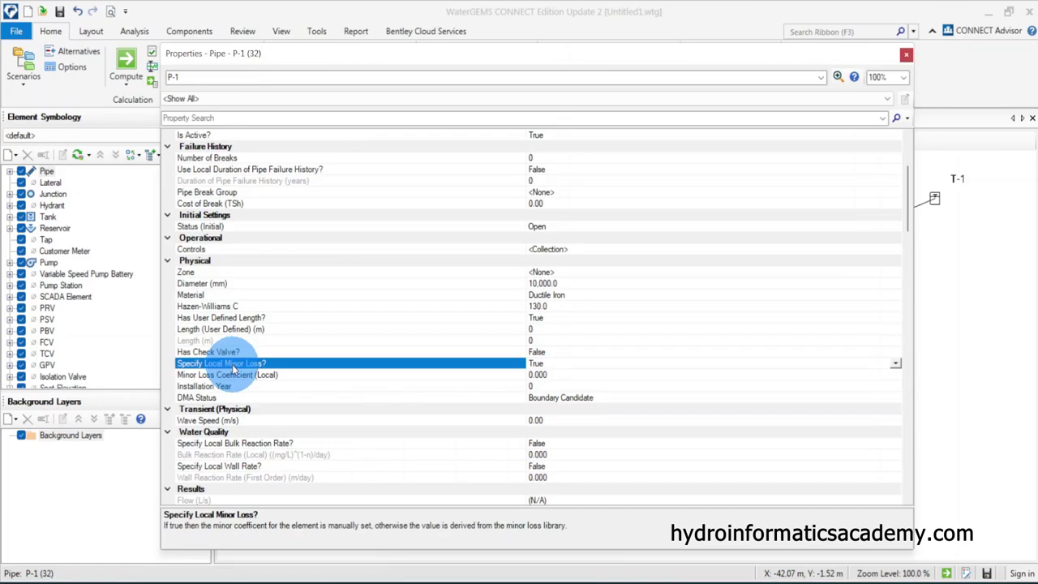
left_click(216, 284)
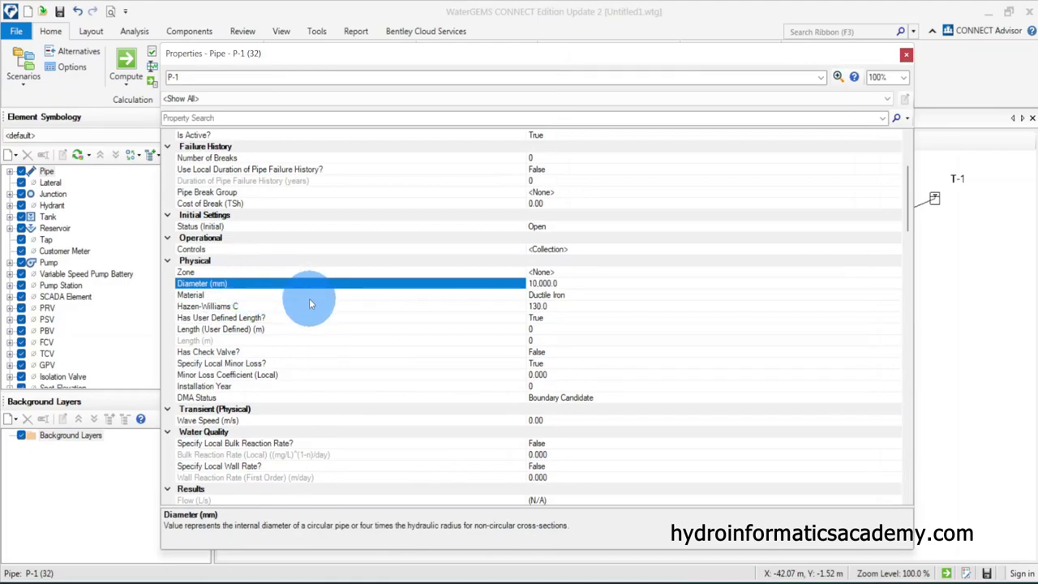
left_click(543, 294)
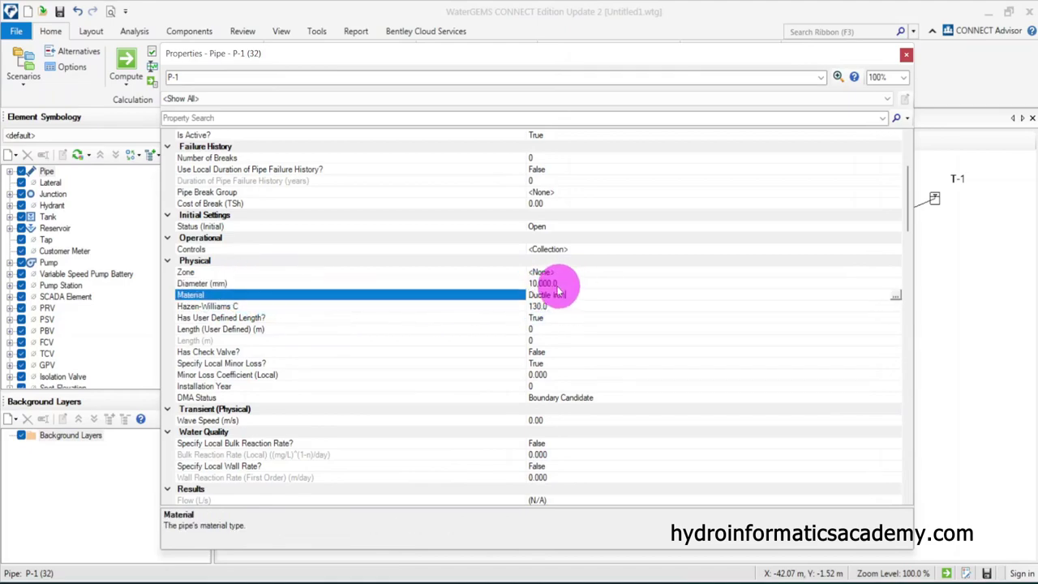
left_click(240, 352)
left_click(254, 330)
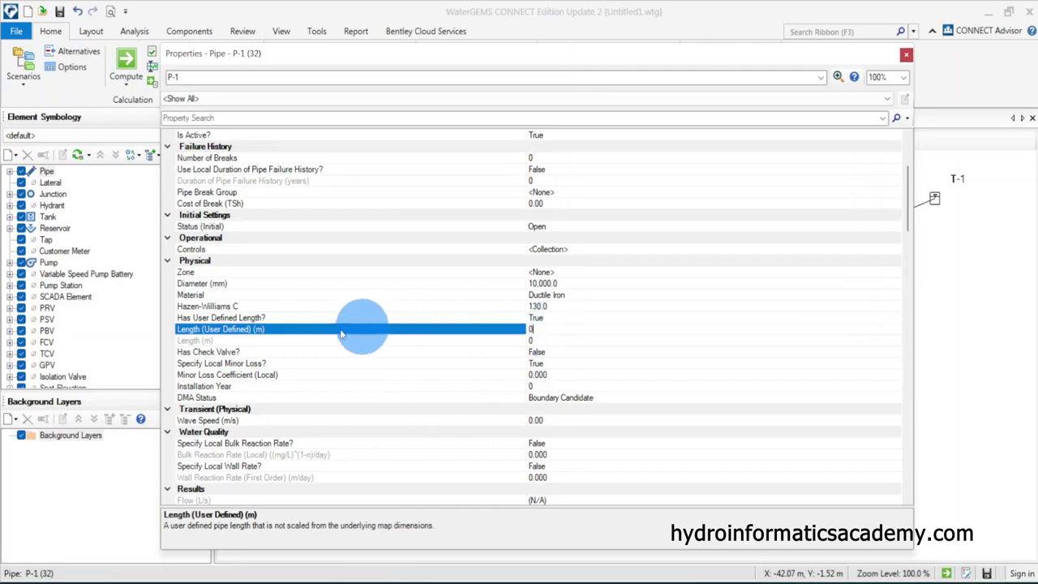
left_click(907, 57)
left_click(464, 403)
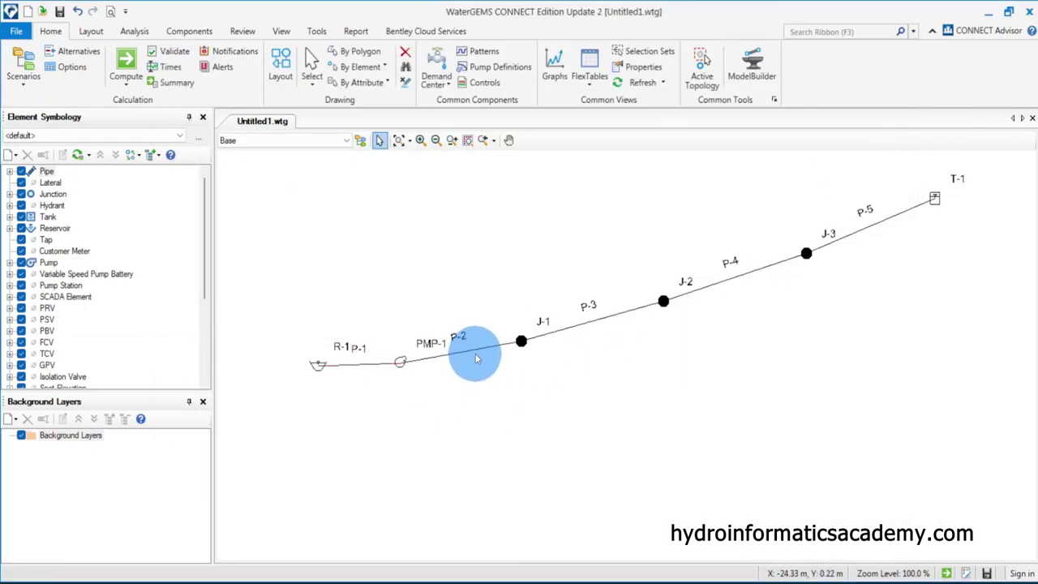
Inspect the properties of pipes P-1 and P-2 in turn, closing each pipe's properties
double_click(376, 364)
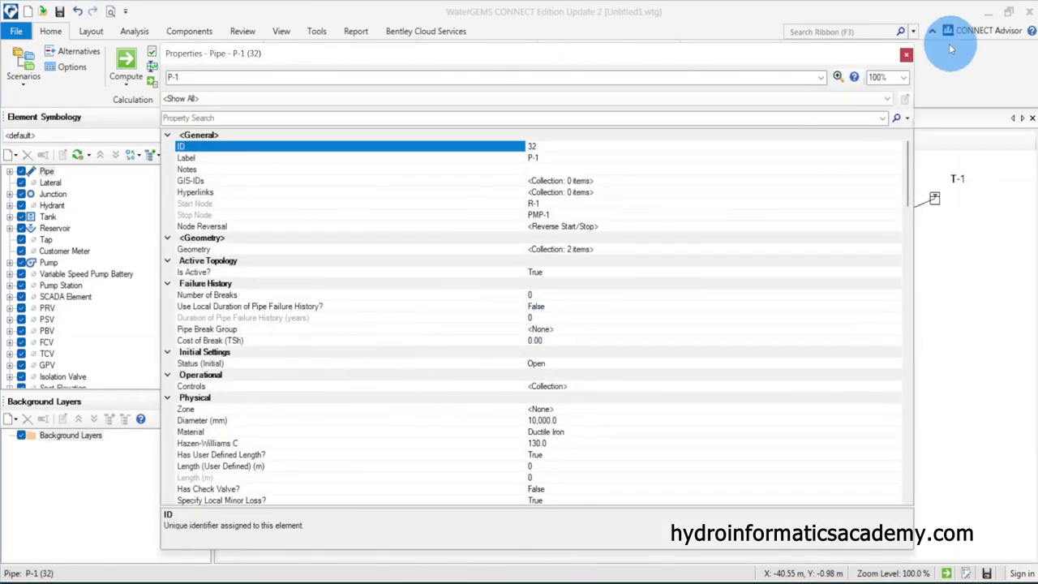
left_click(907, 54)
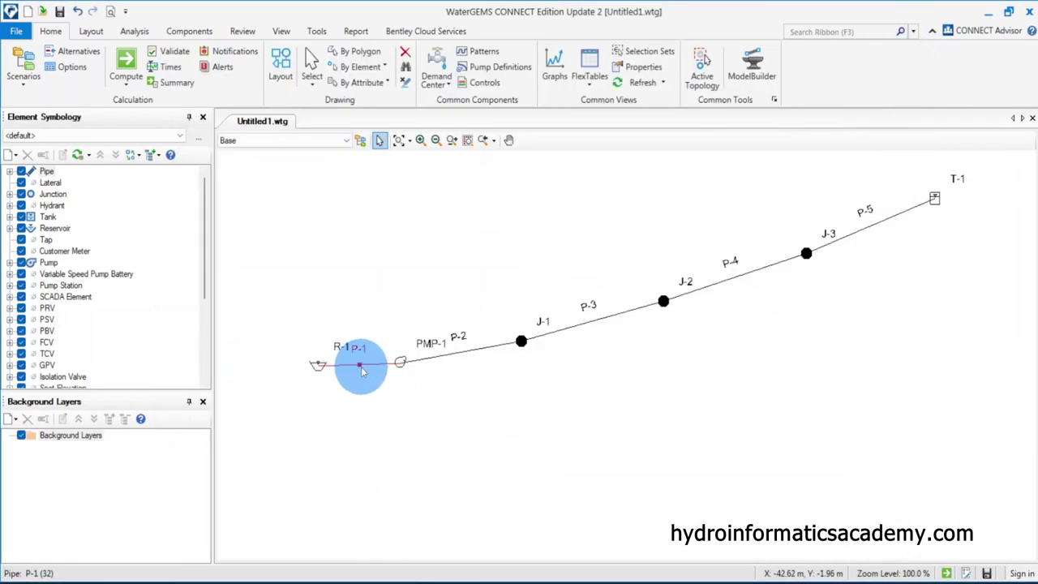
left_click(465, 350)
double_click(464, 350)
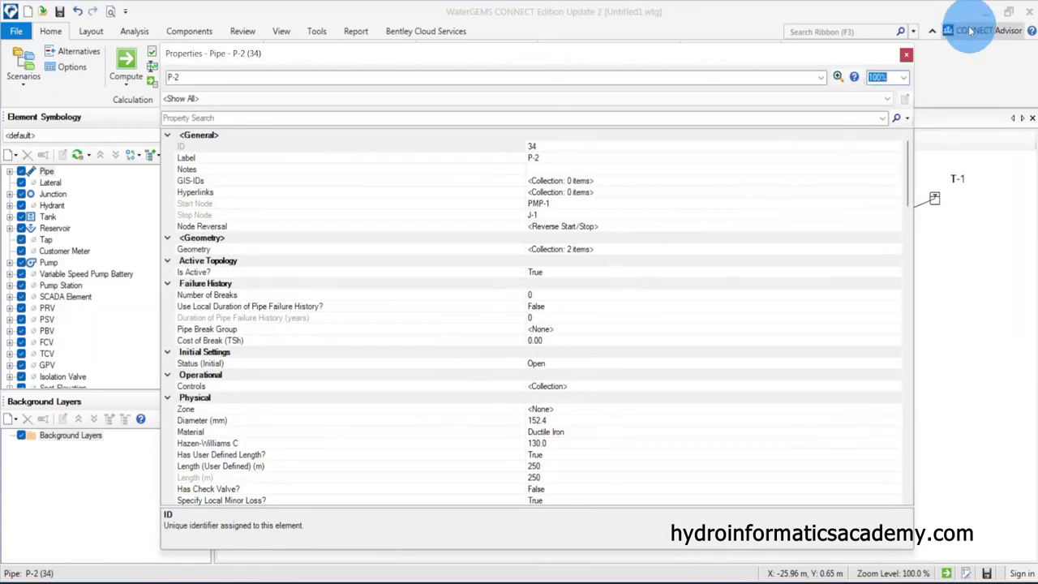
scroll(434, 393, "down", 1)
scroll(433, 392, "down", 1)
left_click(907, 55)
left_click(567, 398)
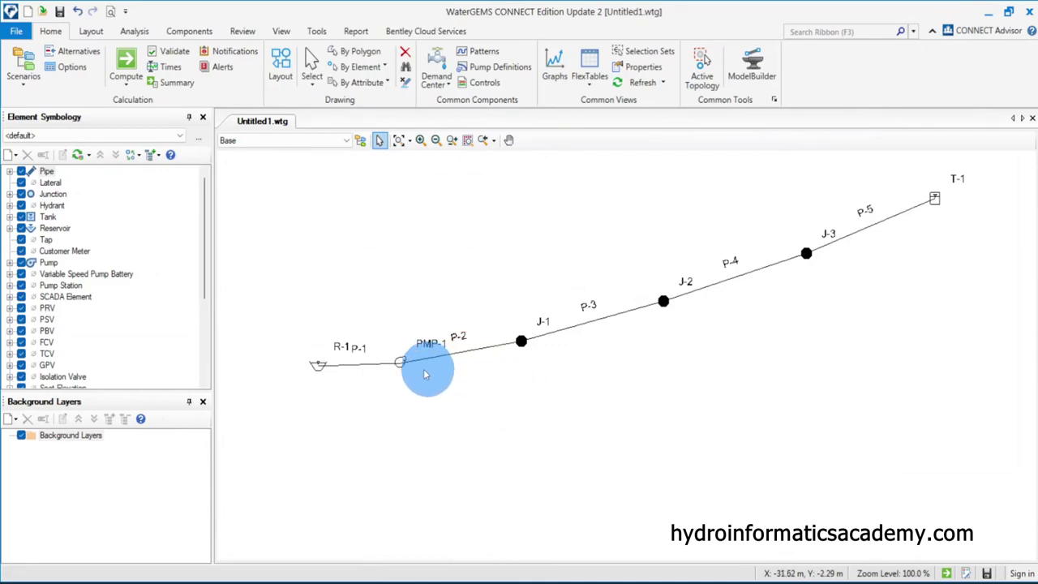
Open the properties of tank T-1 and examine its operating range and physical data
left_click(937, 201)
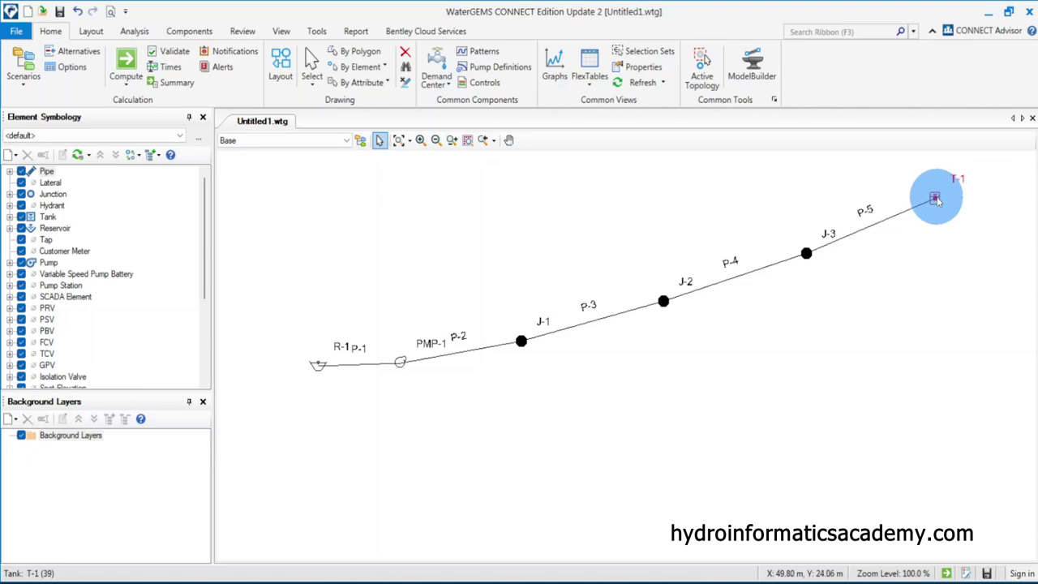
double_click(934, 199)
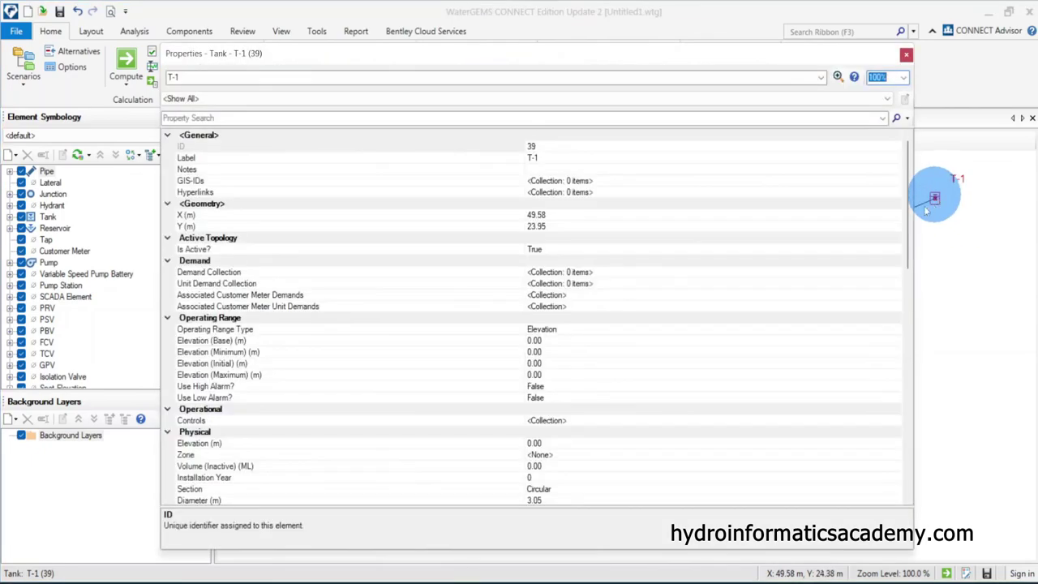
scroll(323, 419, "down", 5)
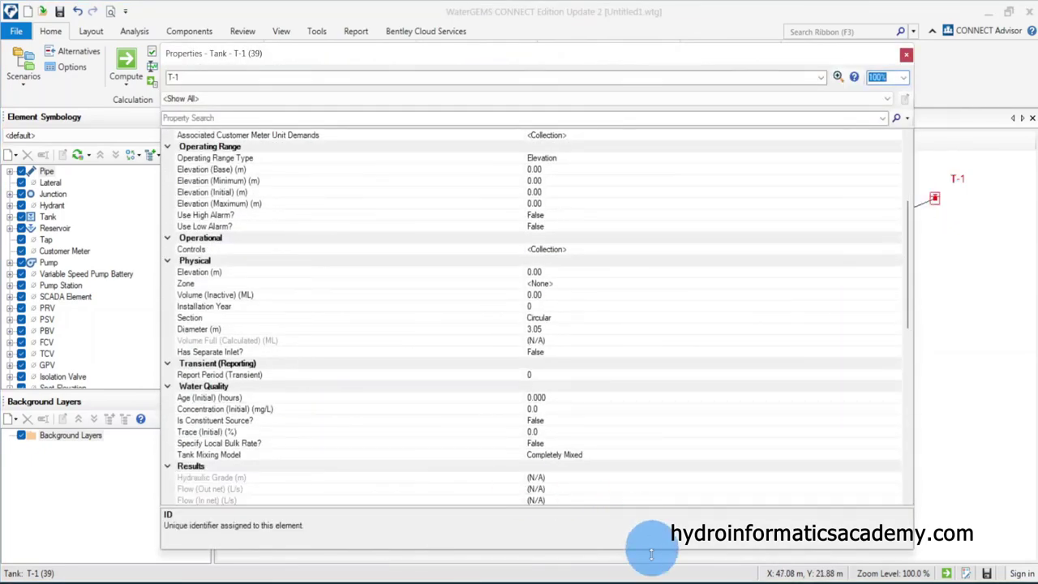
In the Snipping Tool sketch, mark the lake and the tank with pen strokes, and return to WaterGEMS to close the tank properties
key("alt+Tab")
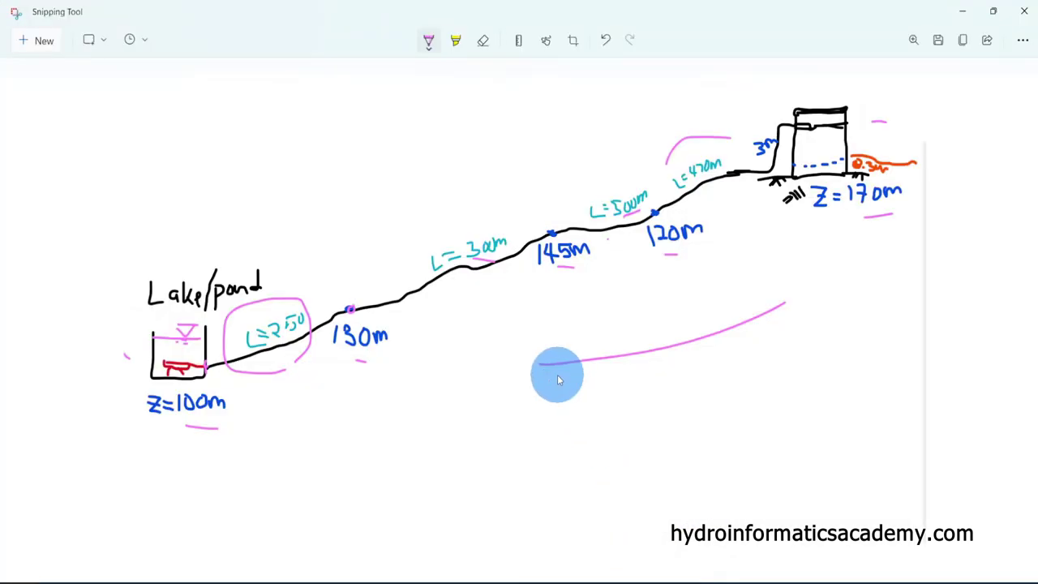
left_click_drag(122, 343, 116, 388)
left_click_drag(866, 97, 882, 136)
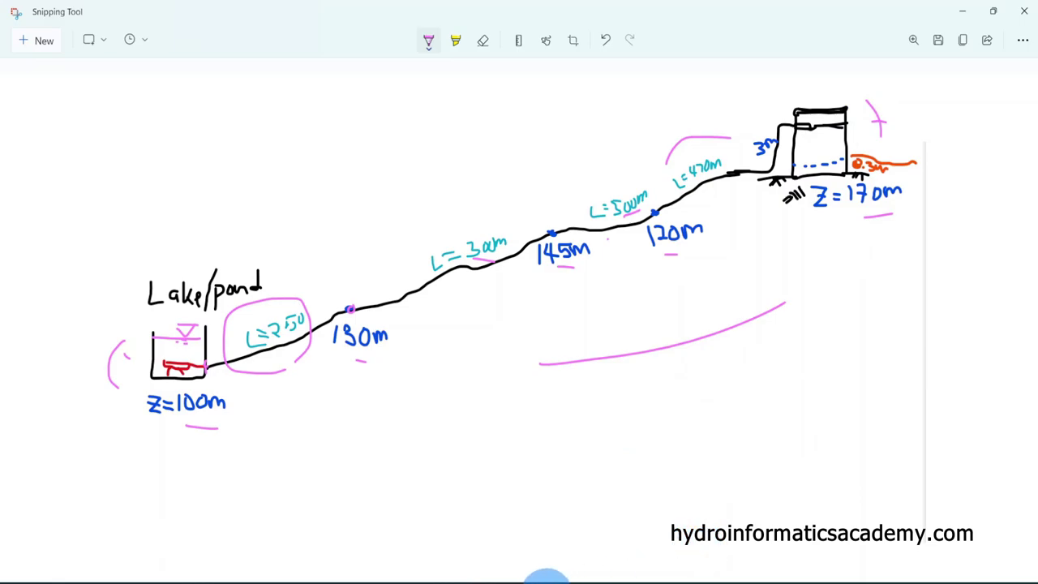
left_click(734, 578)
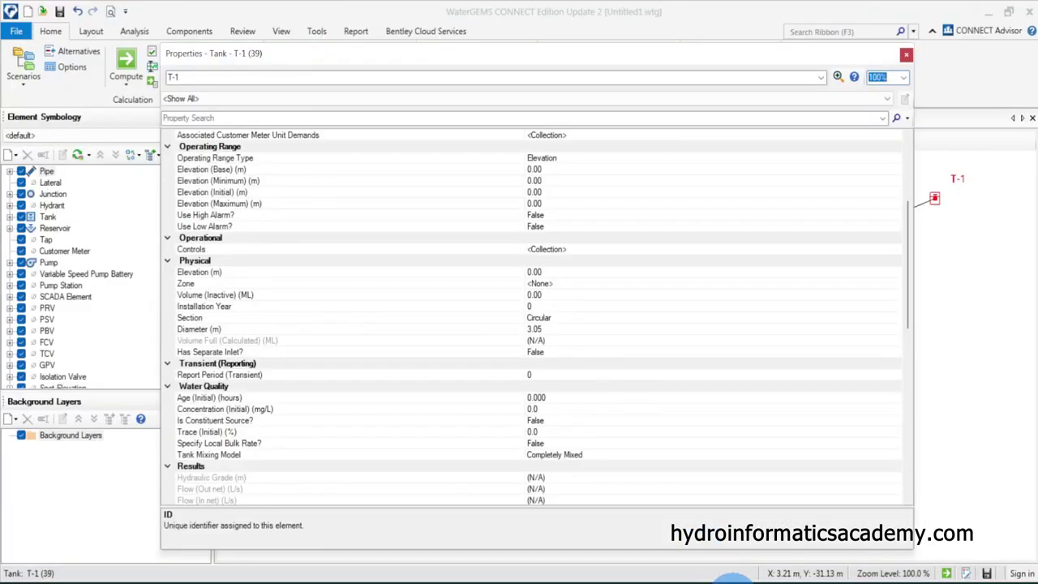
left_click(906, 55)
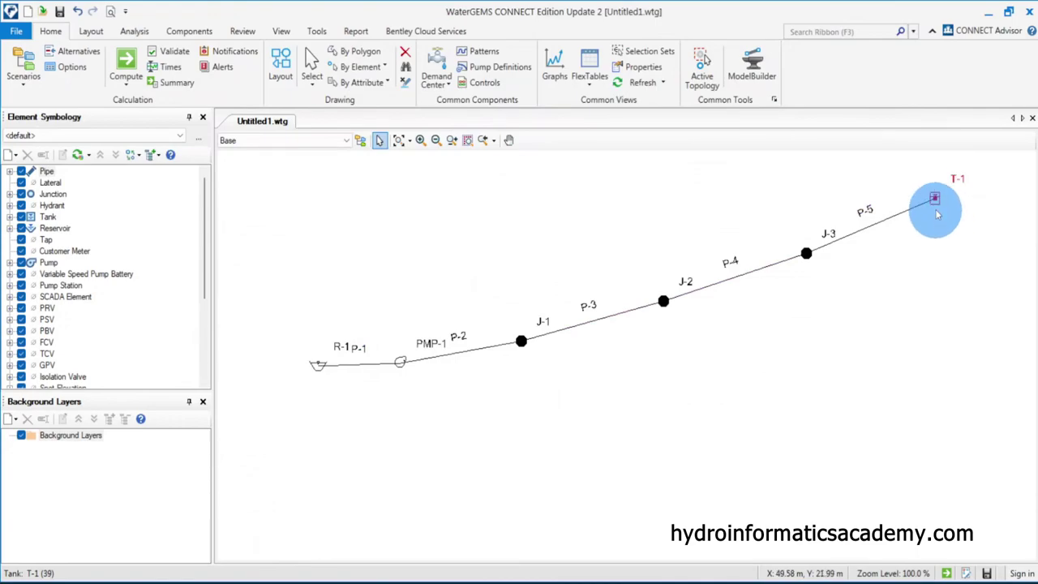
left_click_drag(923, 167, 972, 235)
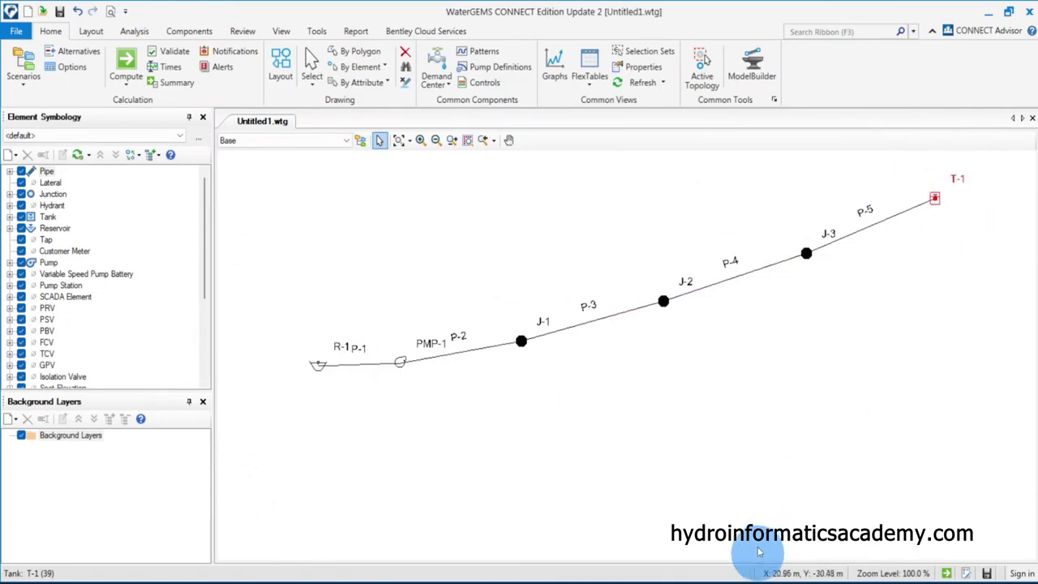
left_click(674, 577)
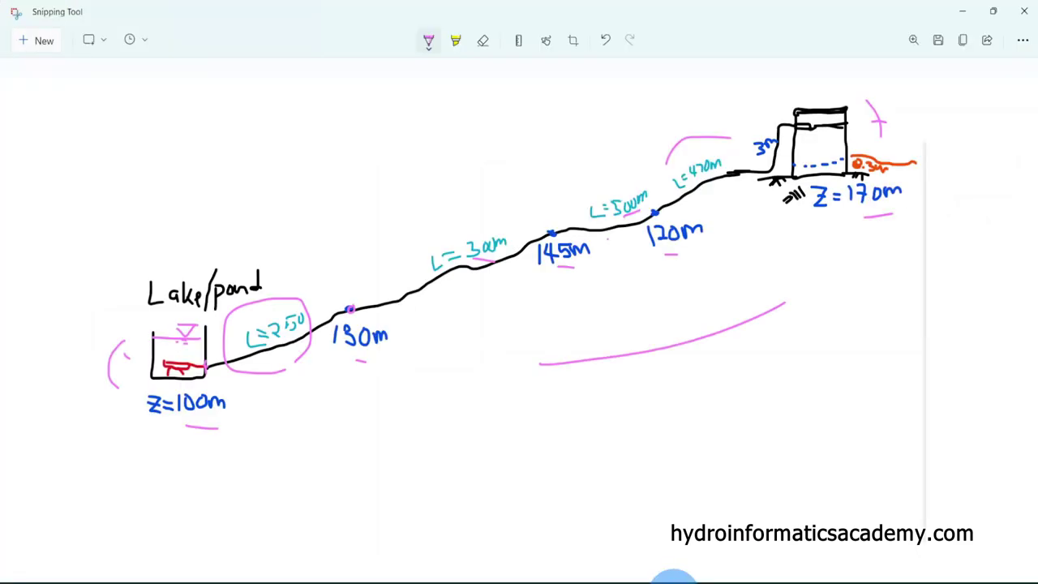
left_click(674, 578)
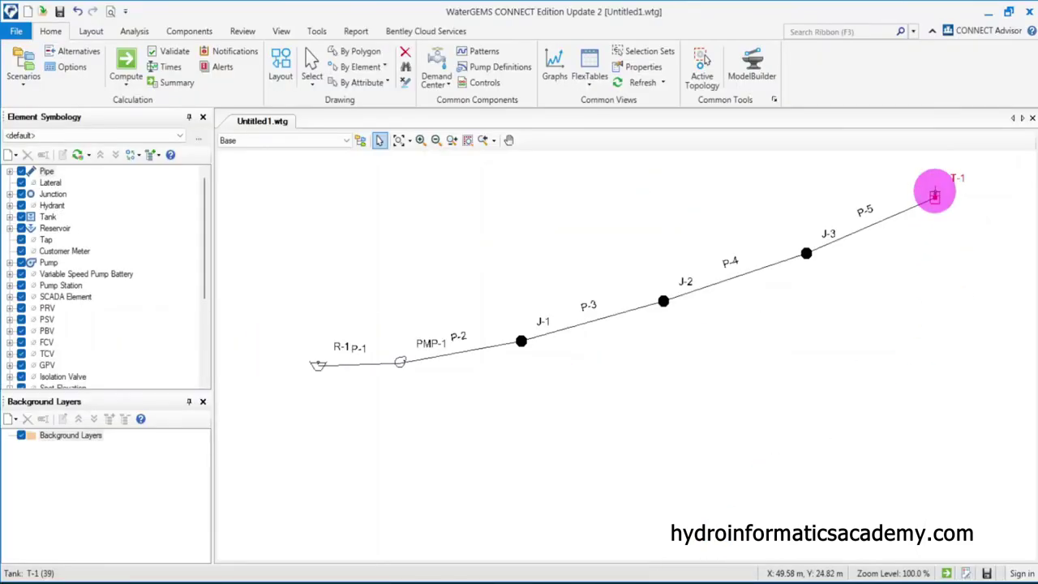
Open the properties of tank T-1, check its ground level in the Snipping Tool sketch, and set the physical elevation to 170 m
double_click(935, 197)
left_click(239, 317)
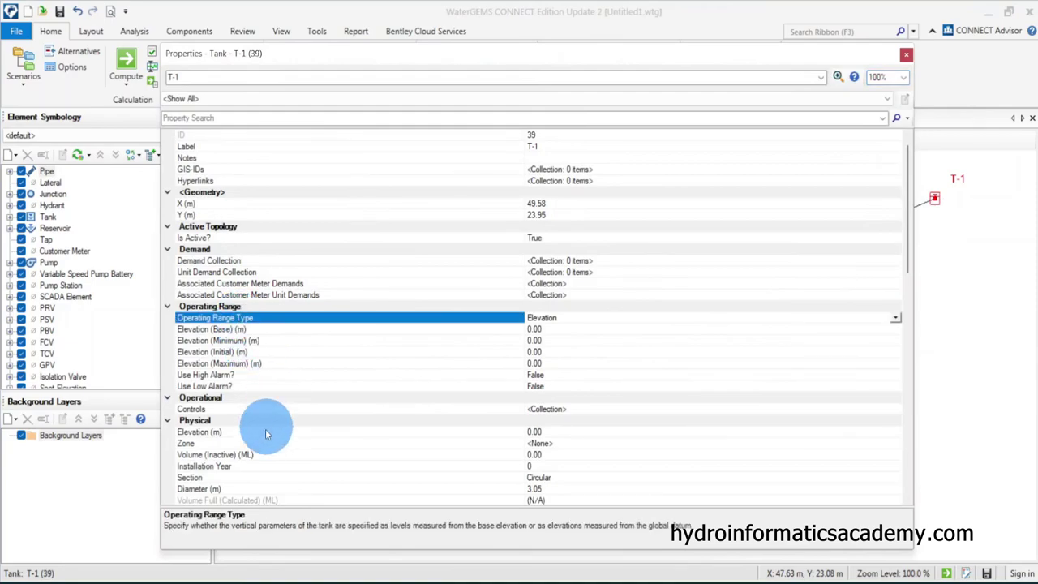
left_click(203, 432)
scroll(328, 454, "down", 1)
scroll(329, 459, "down", 1)
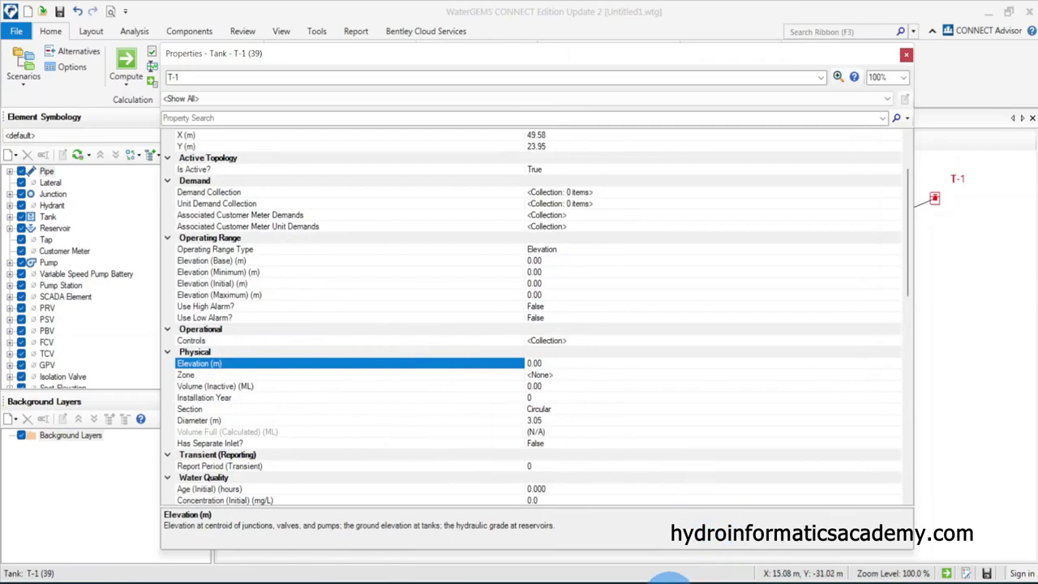
left_click(675, 581)
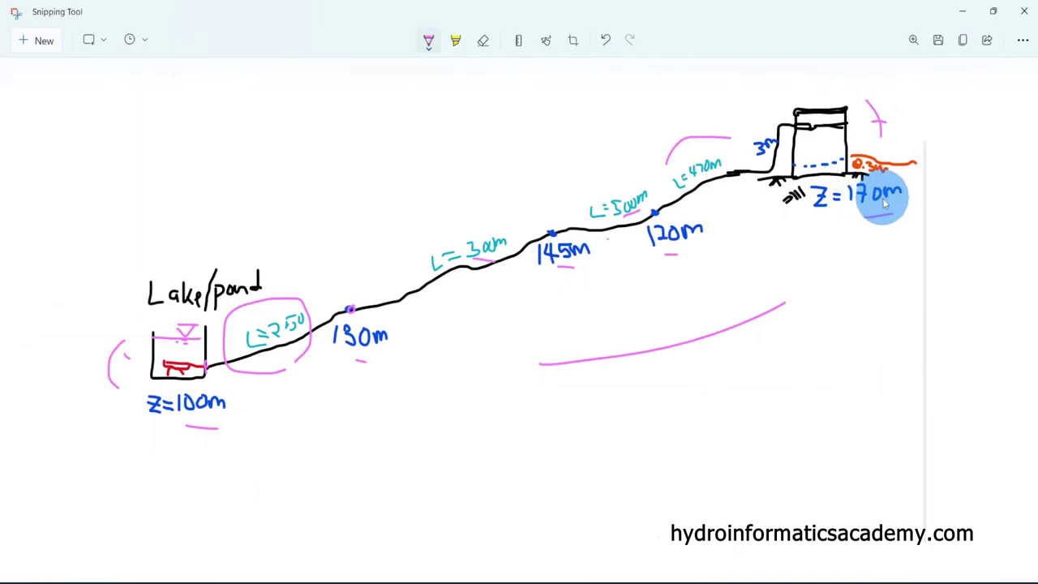
left_click(670, 579)
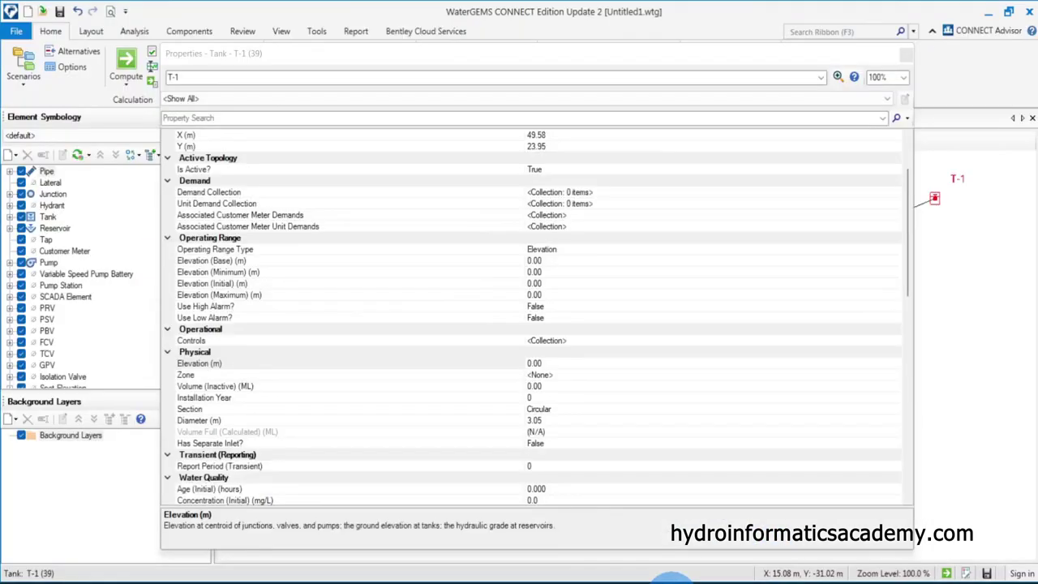
left_click(208, 364)
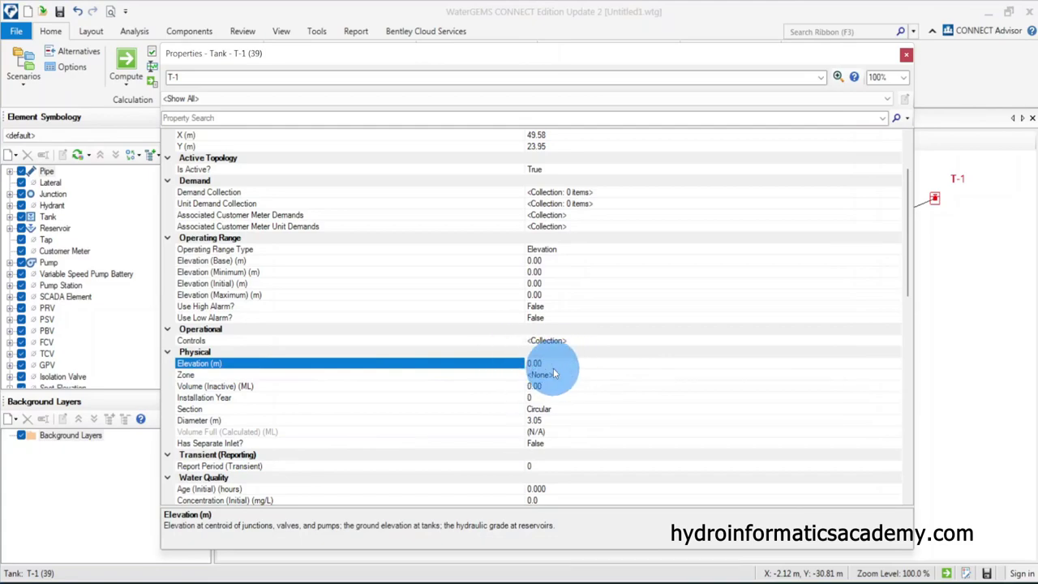
left_click(528, 364)
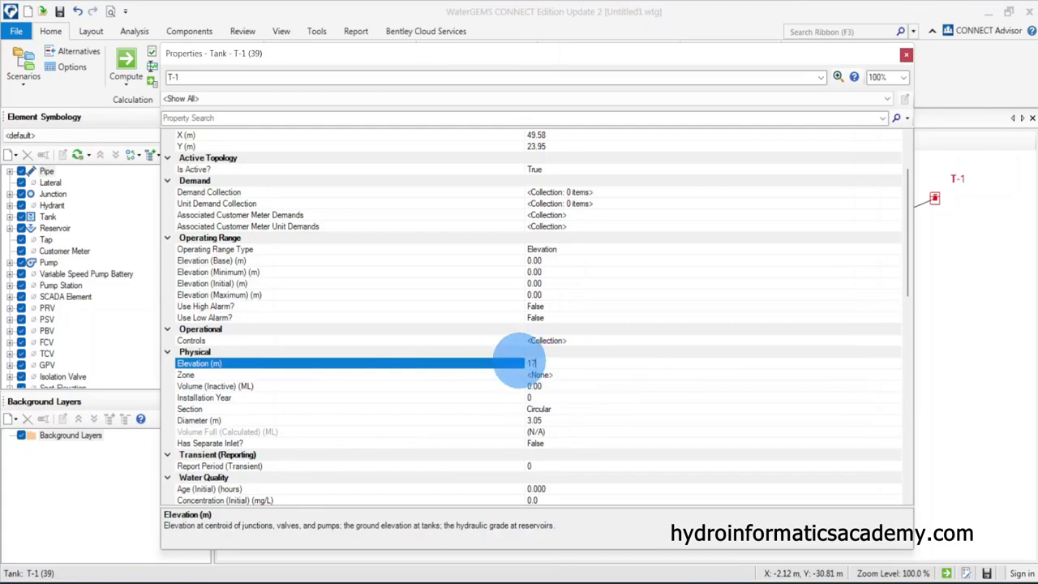
left_click(223, 238)
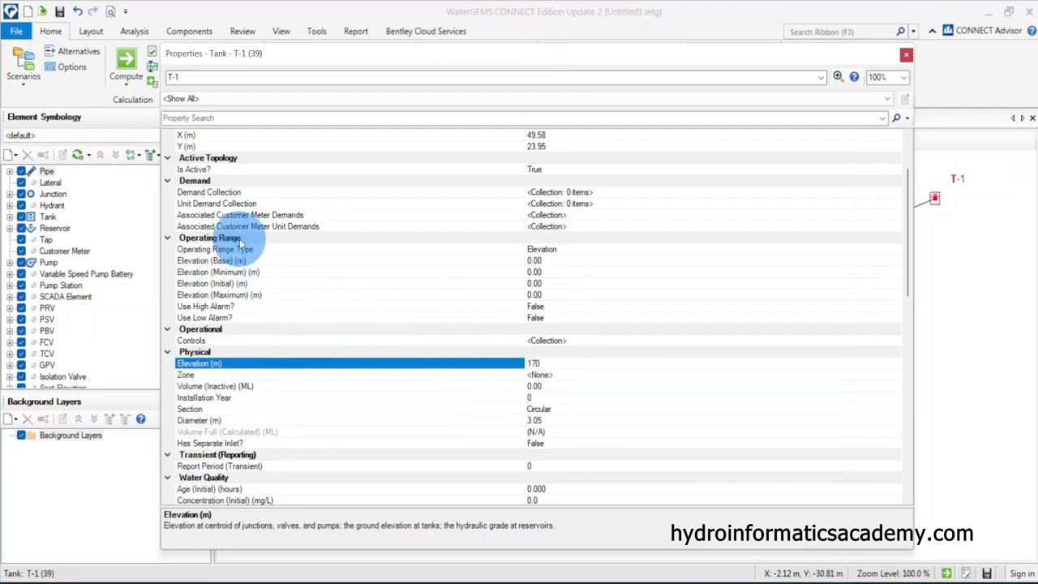
Review the tank's base, minimum and maximum elevation fields, and set the operating range type to Level
left_click(256, 261)
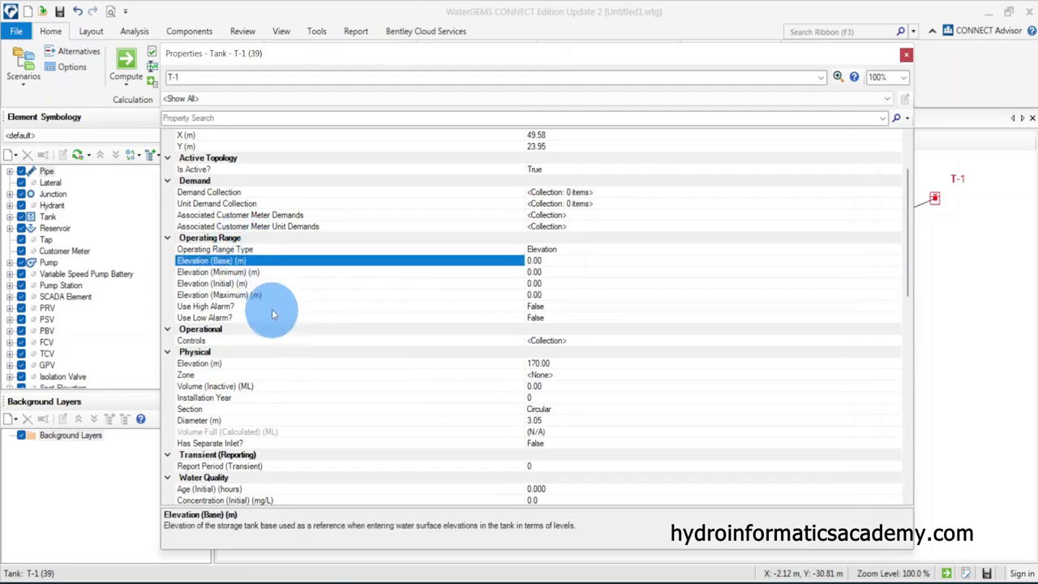
left_click(315, 297)
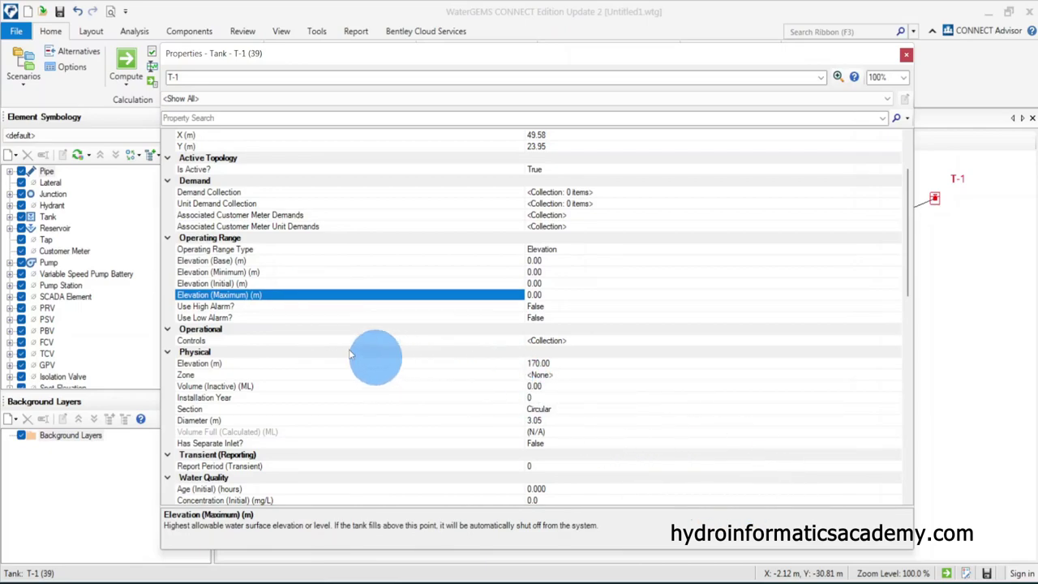
left_click(240, 261)
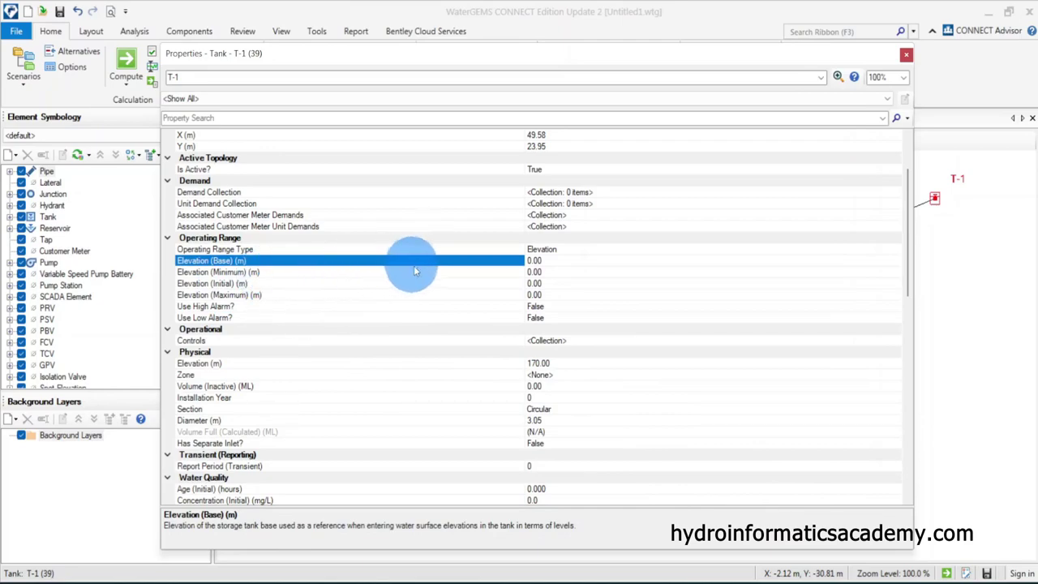
left_click(228, 249)
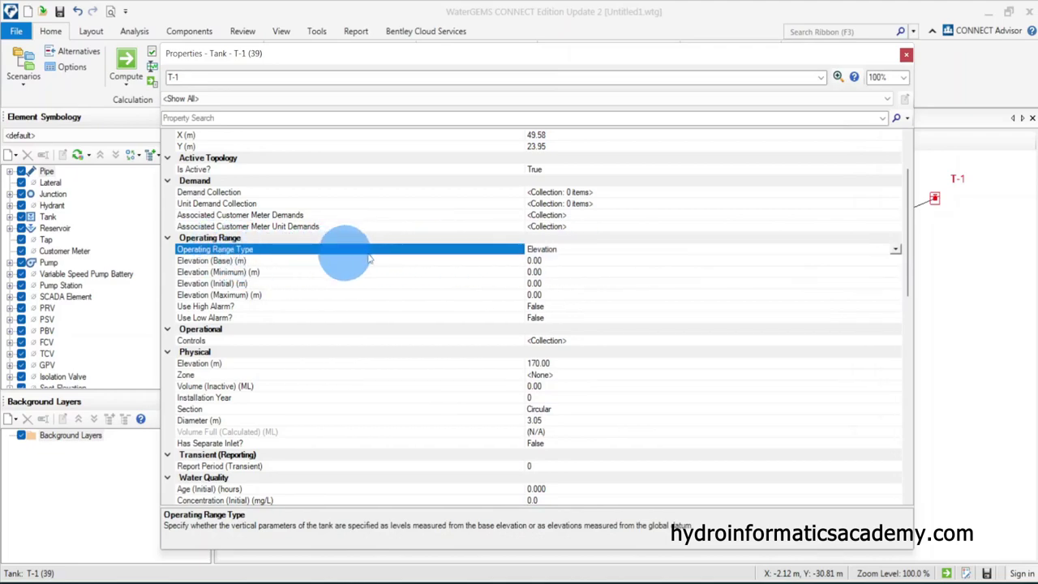
left_click(285, 273)
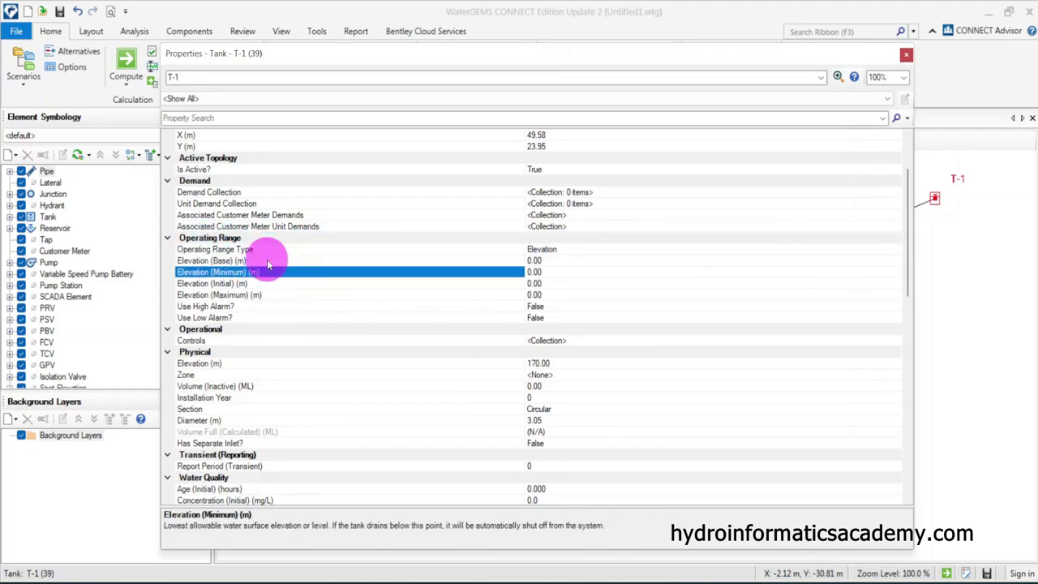
left_click(266, 294)
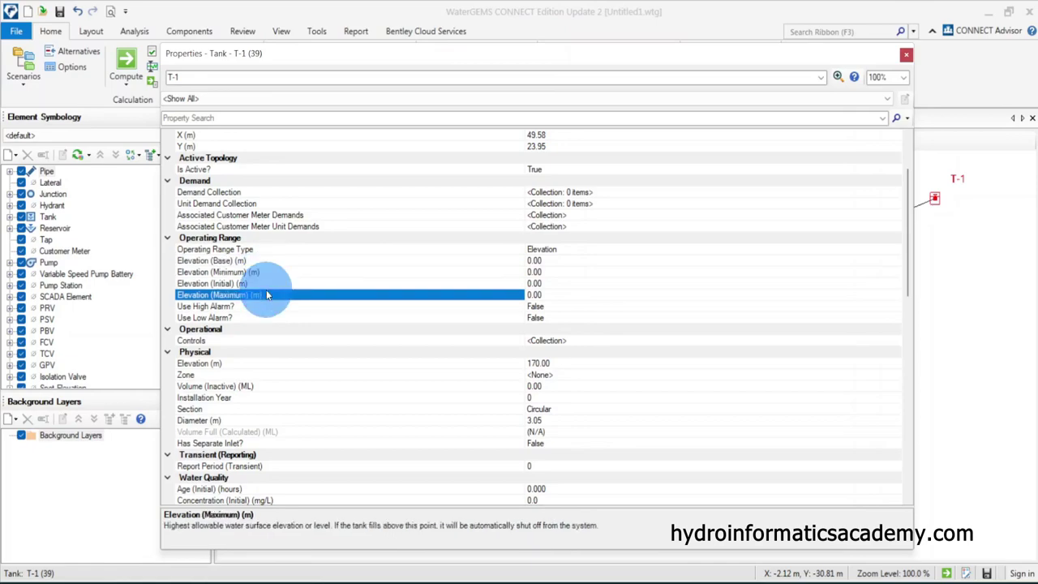
left_click(816, 245)
left_click(895, 250)
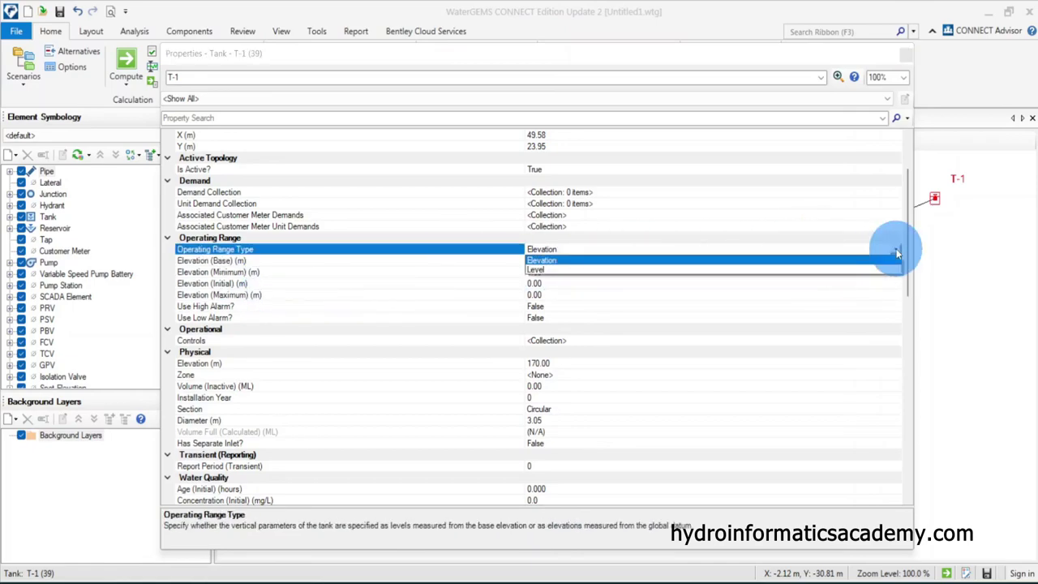
left_click(566, 274)
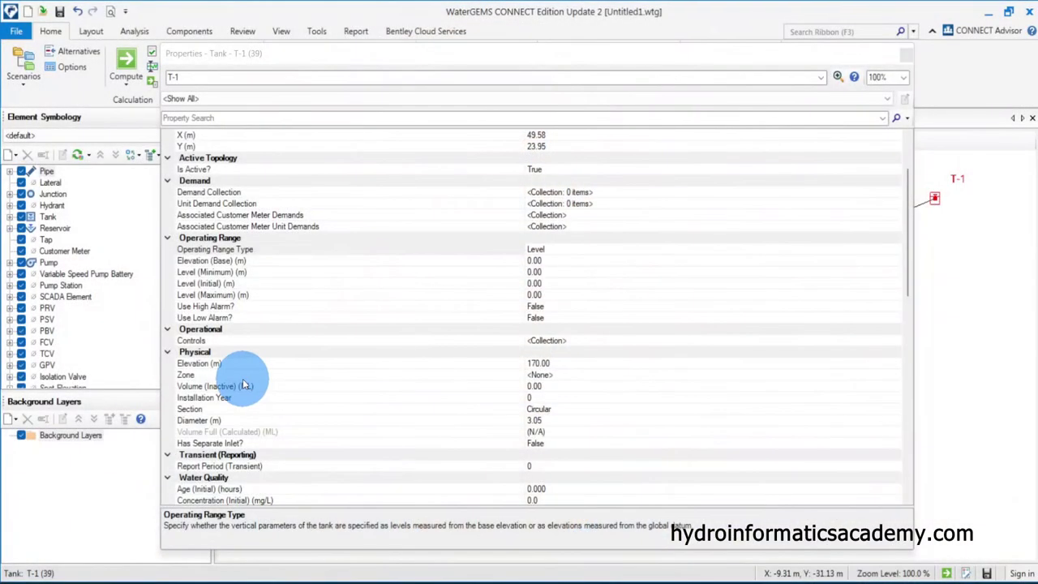
Keep Level as the tank's operating range type and set the base elevation to 170 m
left_click(242, 376)
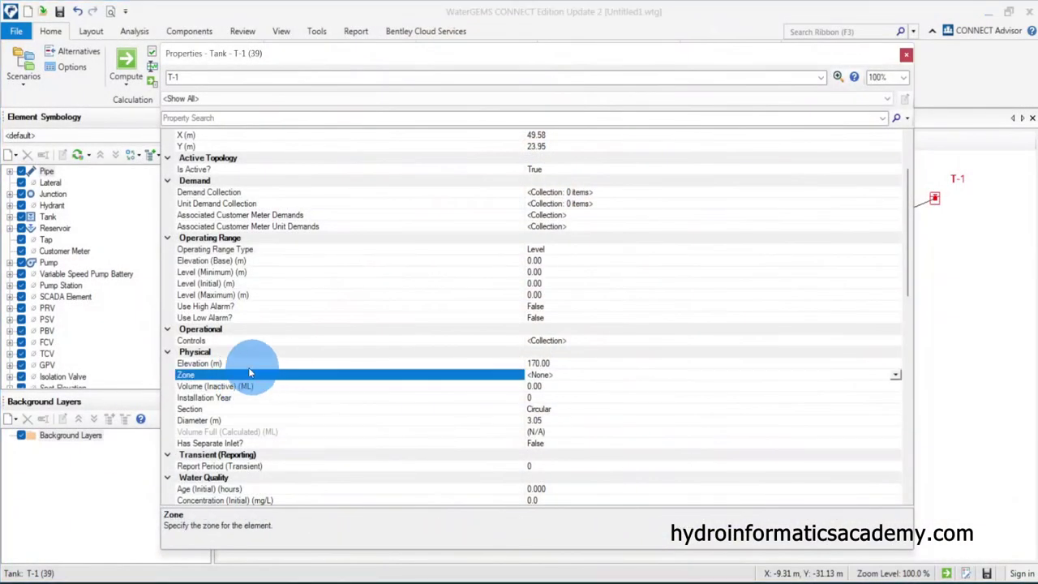
left_click(240, 367)
left_click(241, 249)
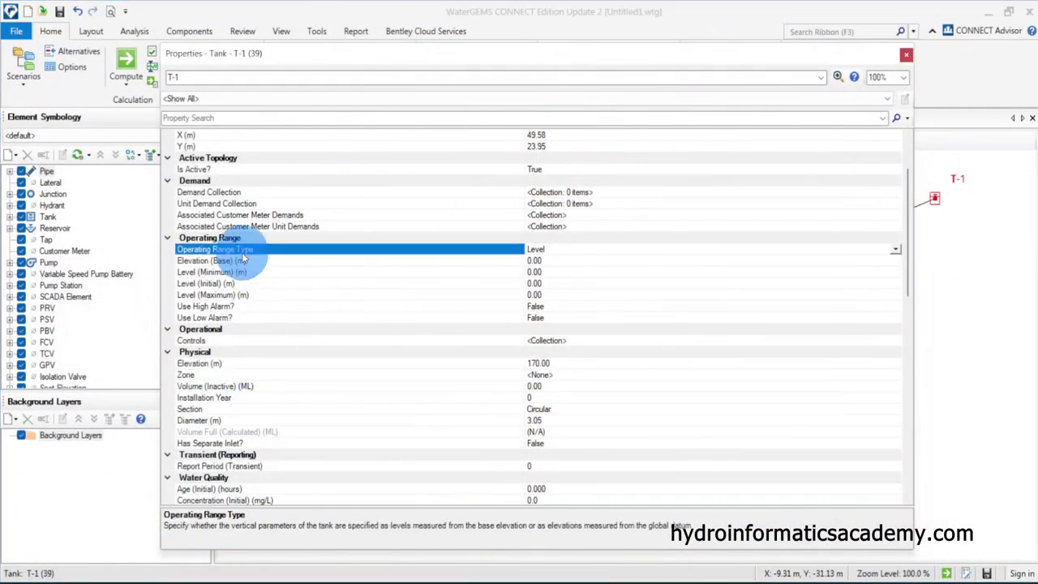
left_click(895, 251)
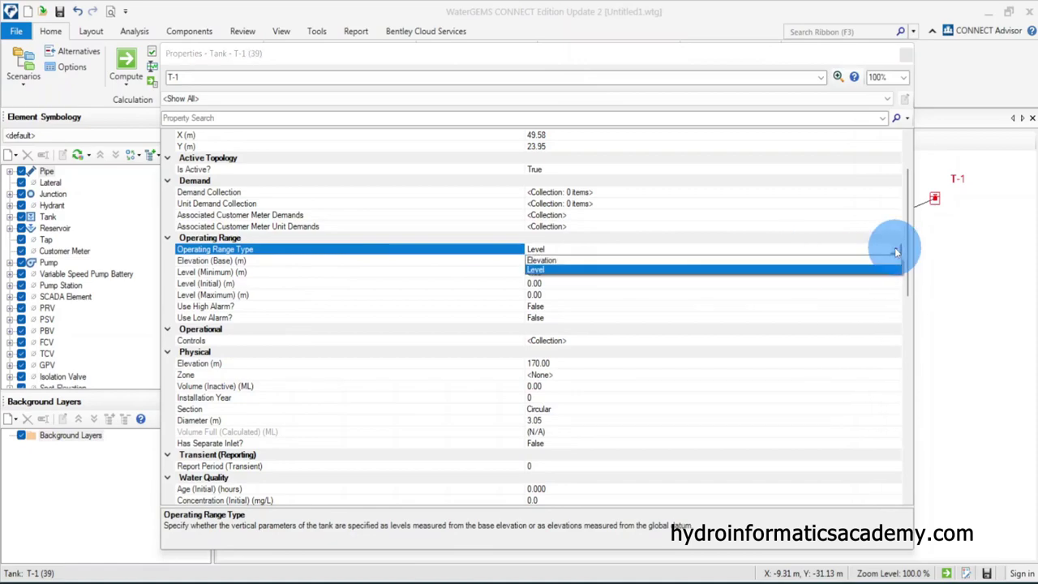
left_click(563, 270)
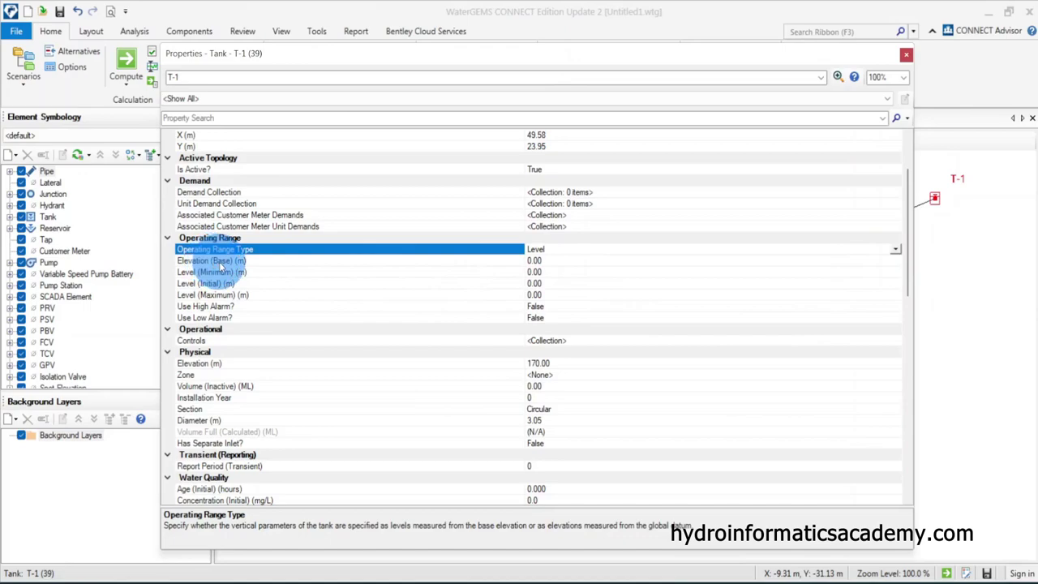
left_click(221, 263)
left_click(567, 260)
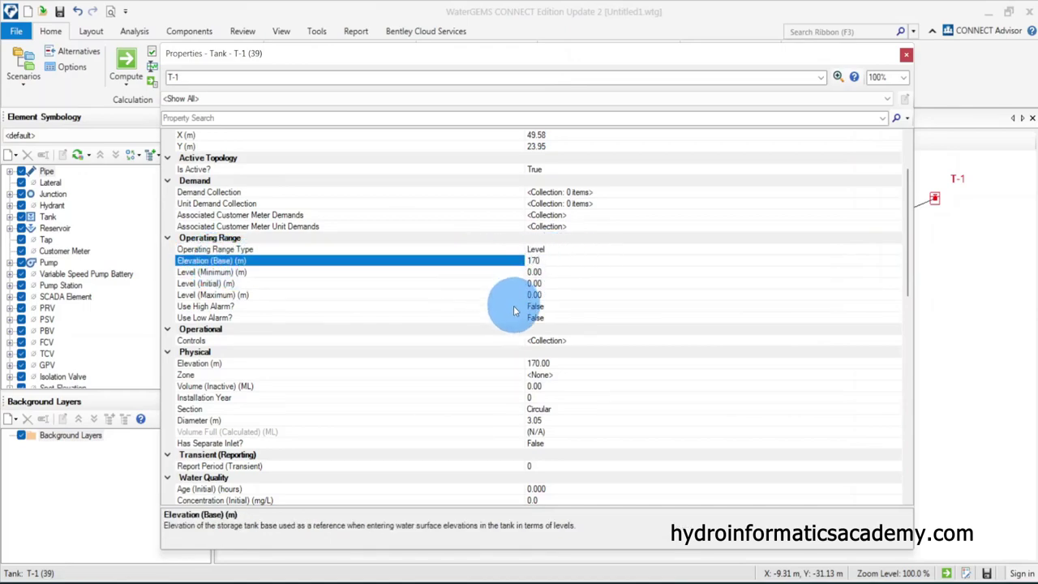
Consult the tank drawing in the Snipping Tool sketch and set the tank's minimum level to 0.3 m
left_click(249, 294)
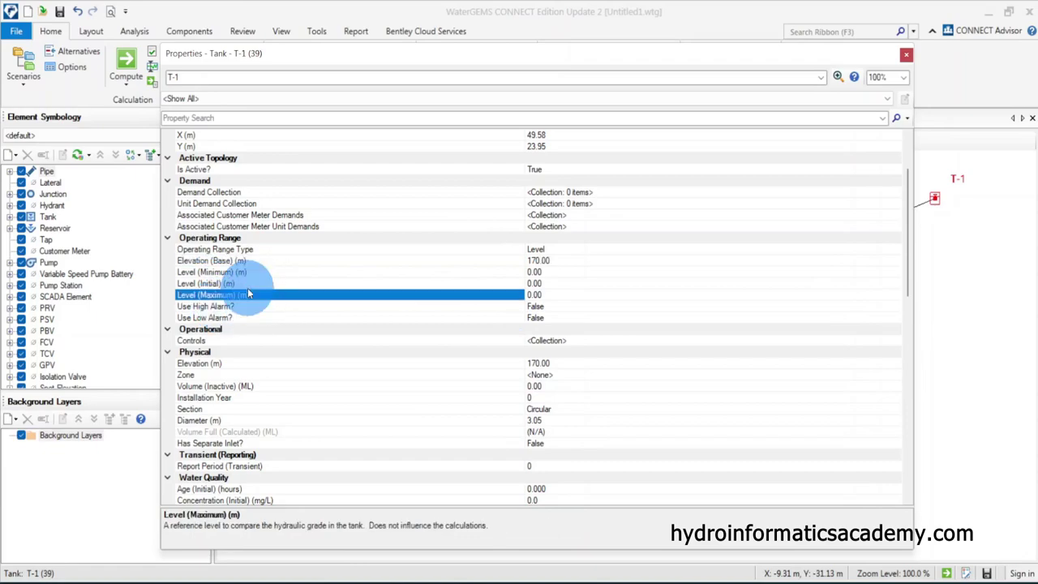
left_click(247, 274)
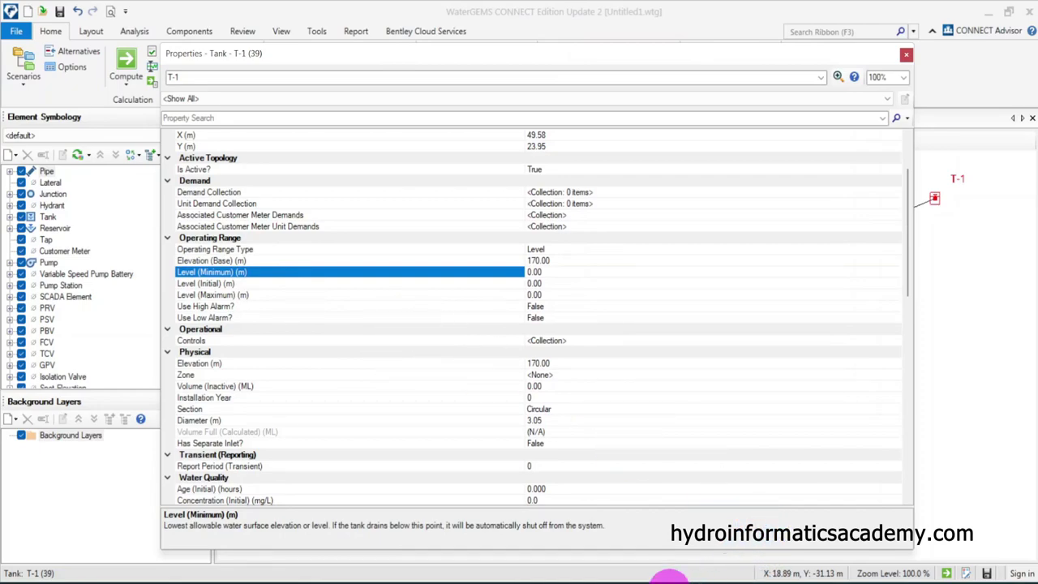
left_click(669, 577)
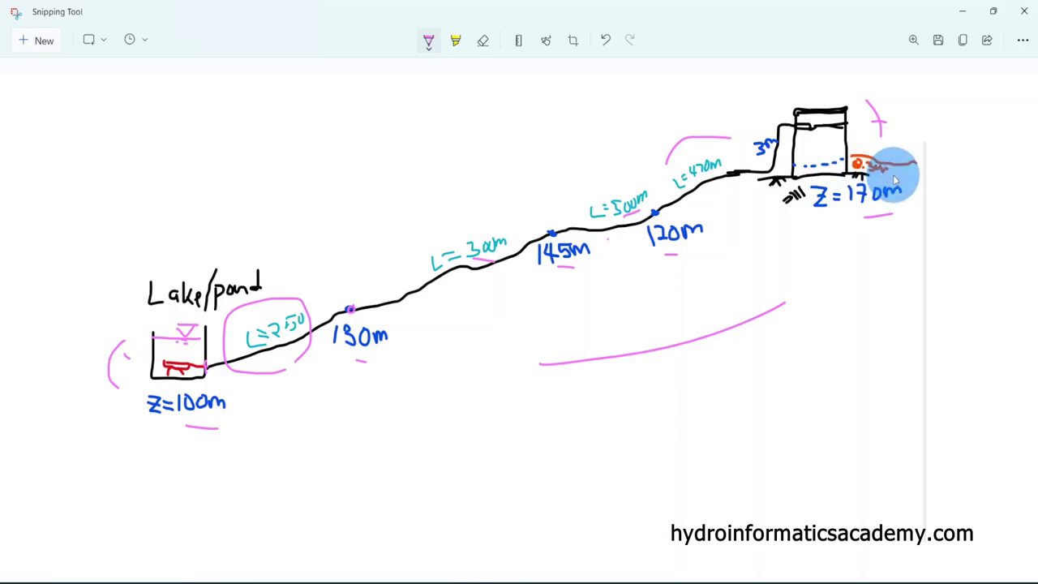
left_click(962, 11)
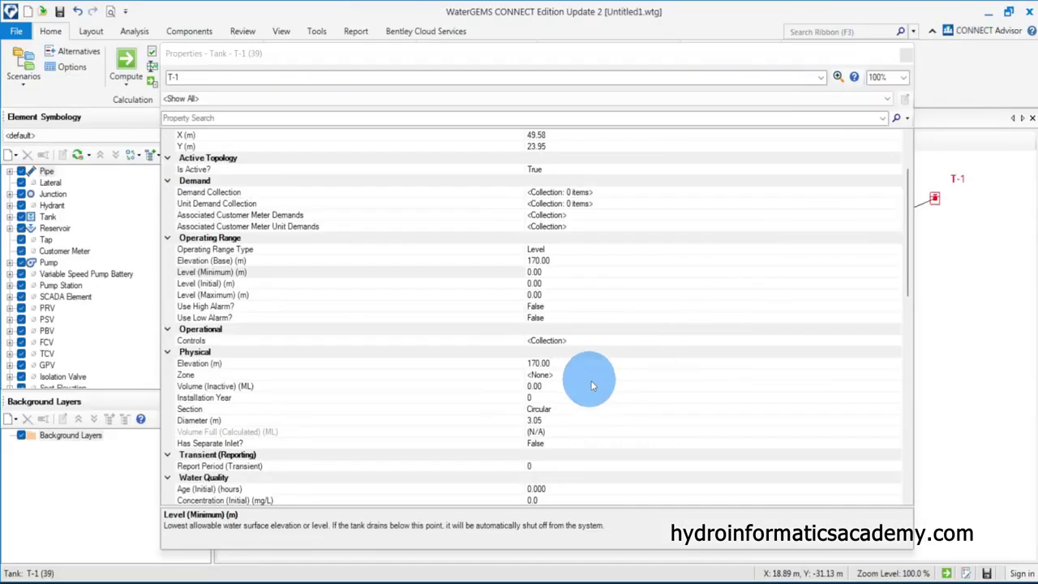
left_click(236, 272)
left_click(551, 272)
left_click_drag(550, 271, 520, 274)
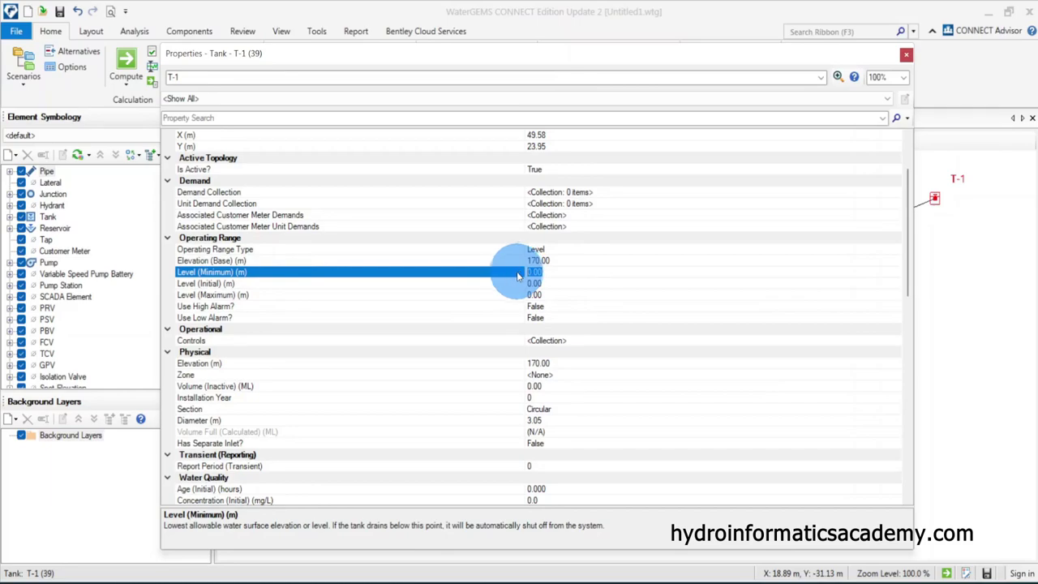
type("0")
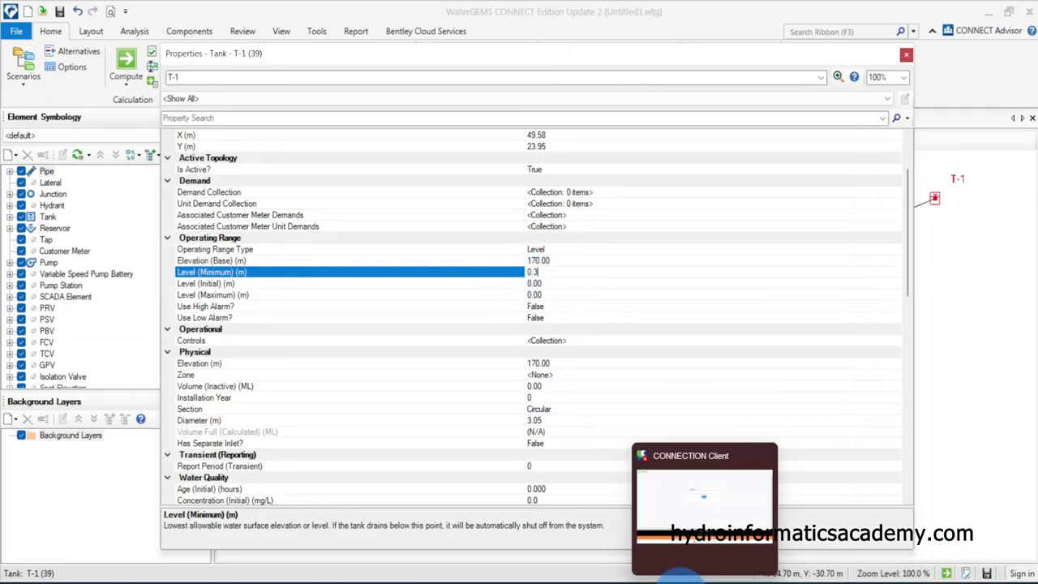
In the Snipping Tool sketch, mark the tank's base and 0.3 m outlet level with pen strokes, and return to WaterGEMS
left_click(682, 577)
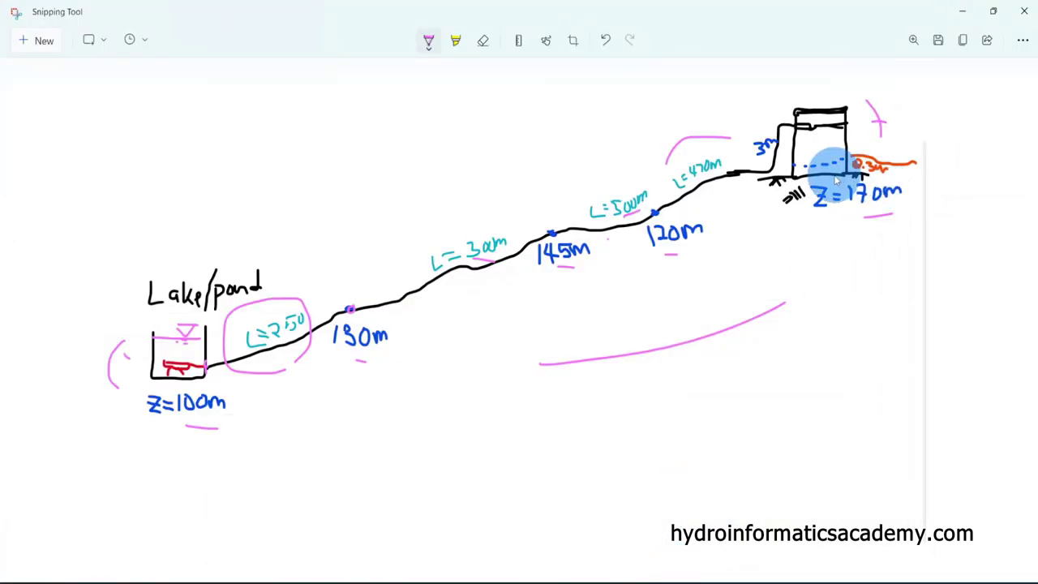
left_click_drag(835, 180, 852, 155)
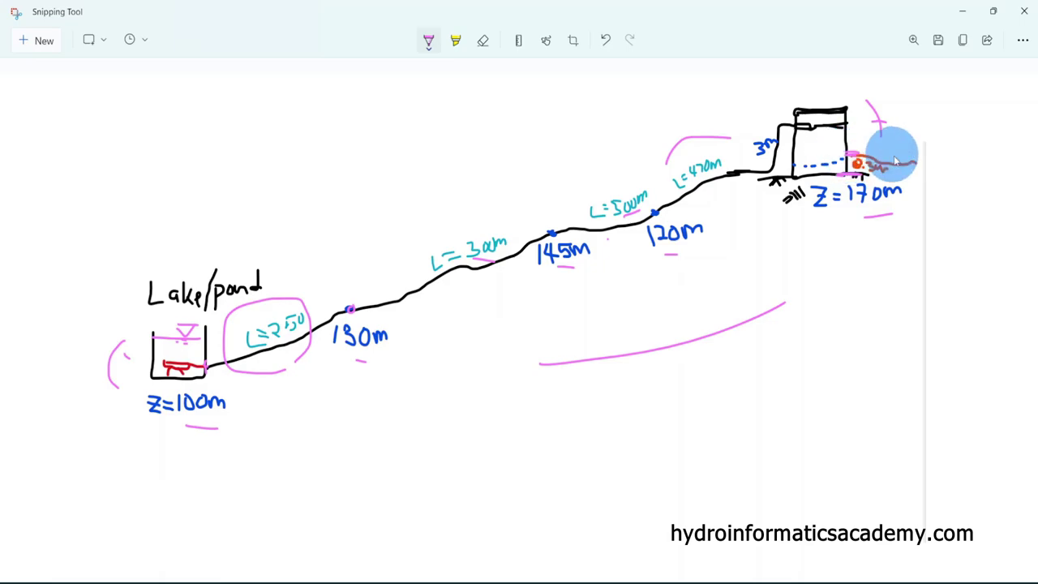
left_click(962, 11)
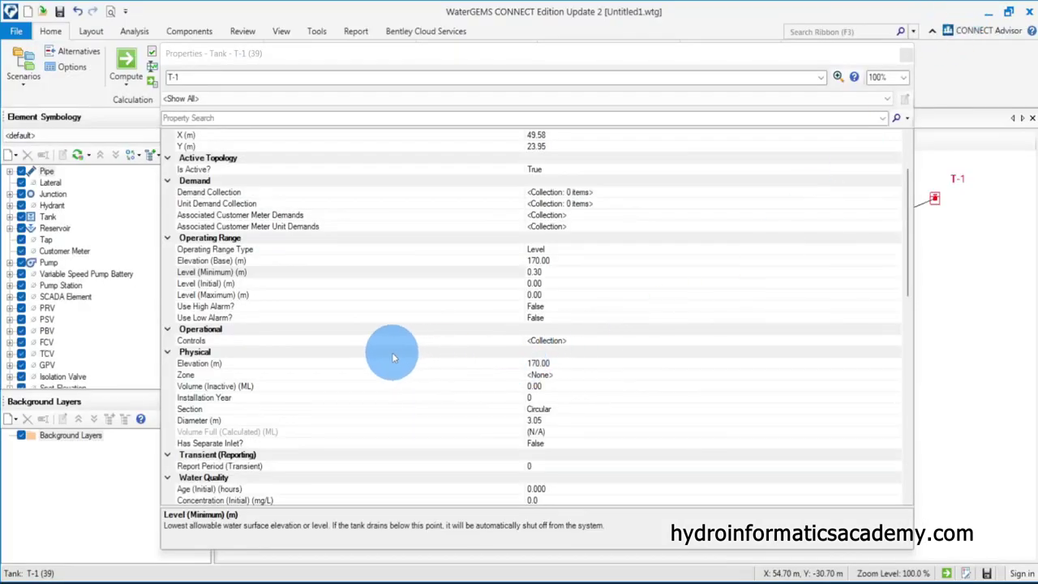
Select the tank's initial level, mark the tank base and 3 m inlet height in the Snipping Tool sketch, and return to WaterGEMS
left_click(235, 288)
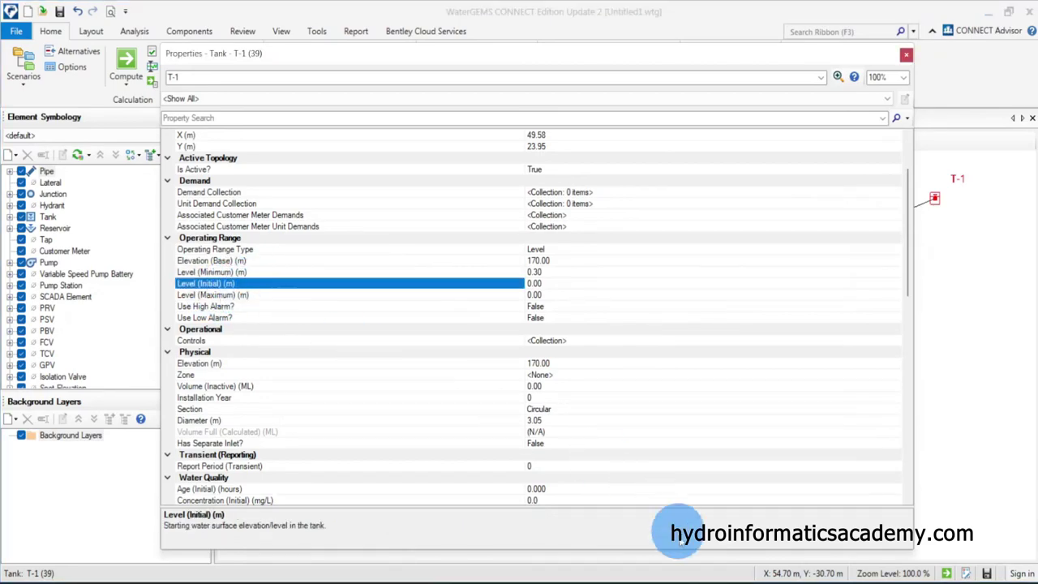
left_click(680, 578)
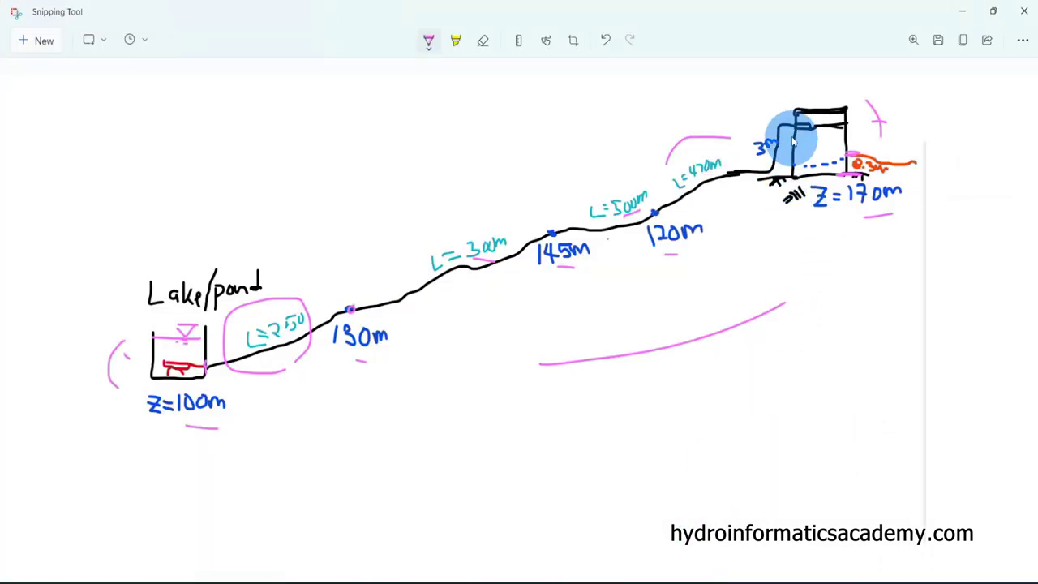
left_click(796, 180)
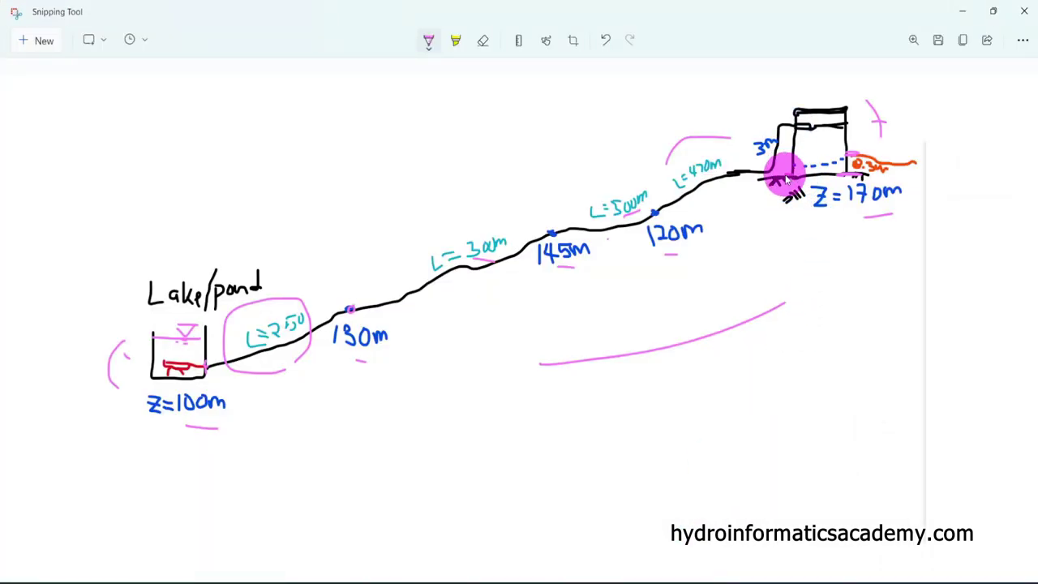
left_click(799, 122)
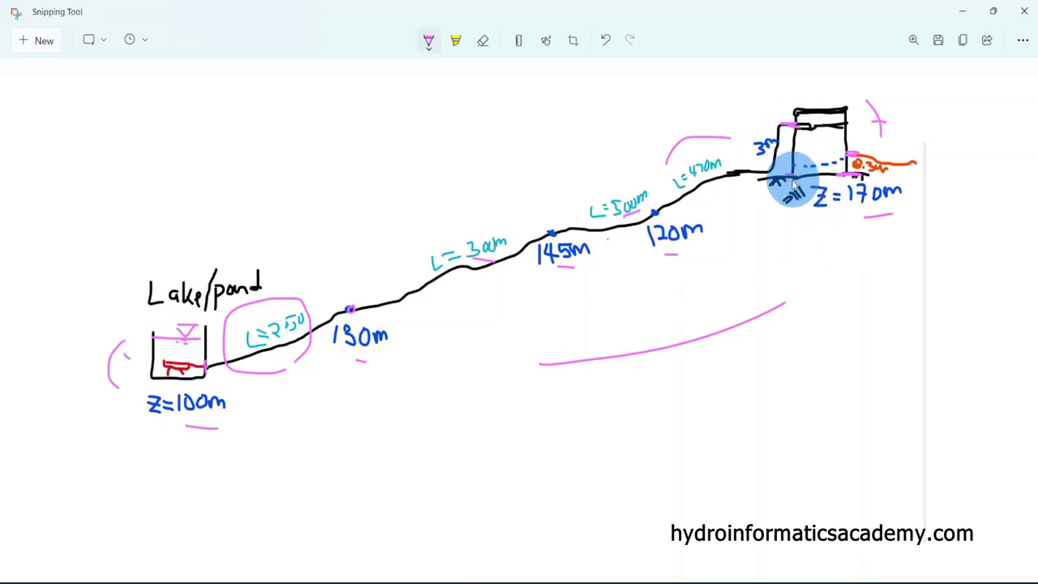
mouse_move(796, 184)
left_mouse_down()
mouse_move(781, 165)
mouse_move(781, 178)
left_mouse_up()
left_click_drag(791, 116, 800, 123)
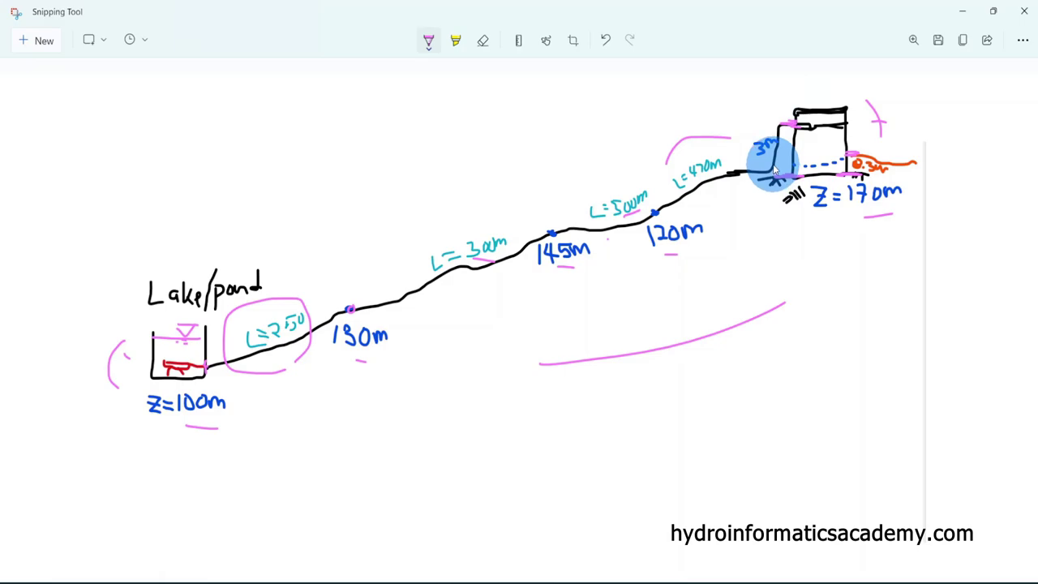
left_click(963, 12)
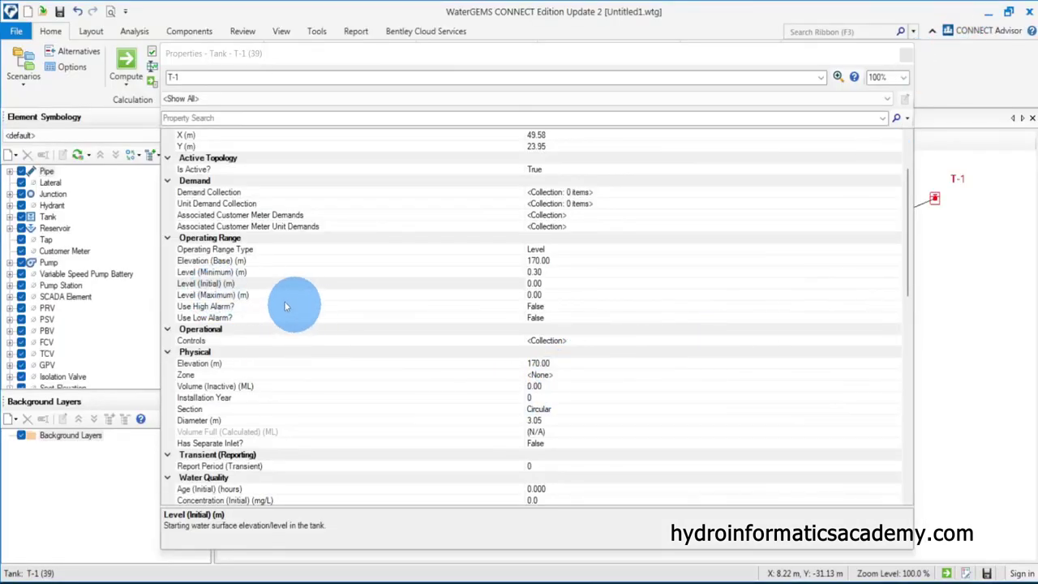
Set the tank's initial level to 3 m
left_click(221, 284)
left_click(499, 280)
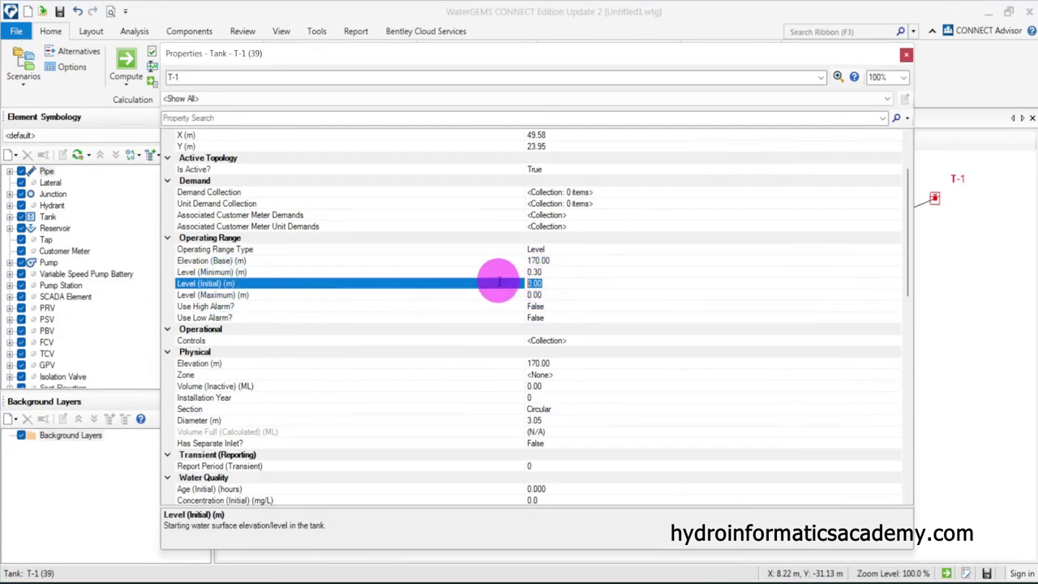
type("3")
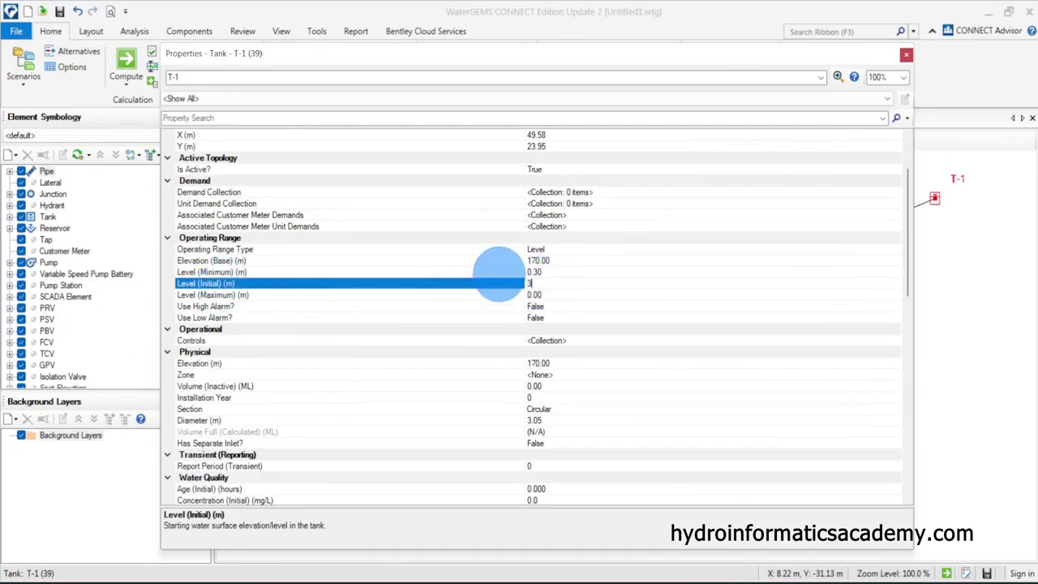
Select the tank's maximum level, mark the height just above the inlet in the Snipping Tool sketch, and return to WaterGEMS
left_click(240, 297)
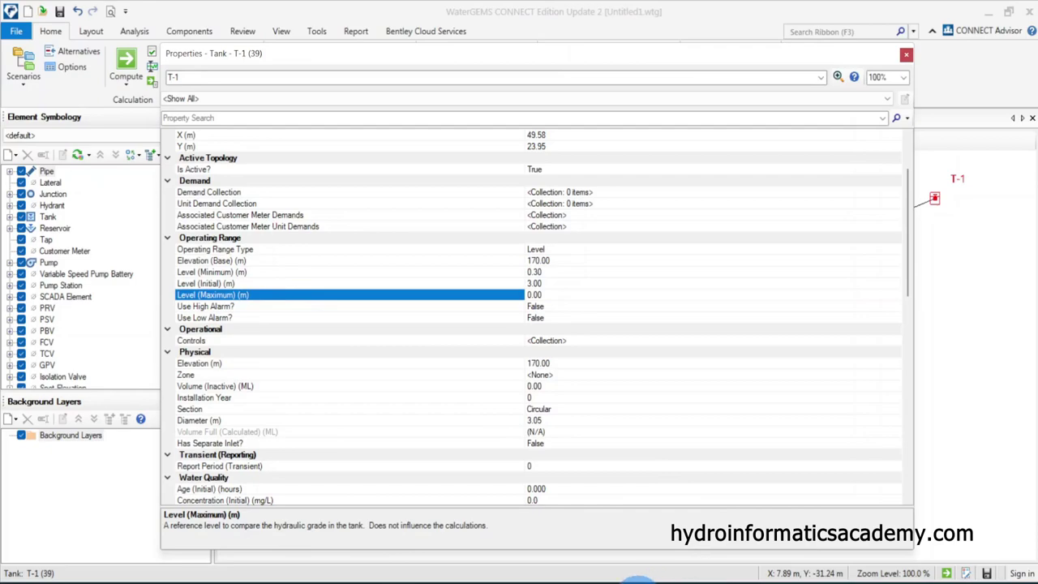
left_click(680, 579)
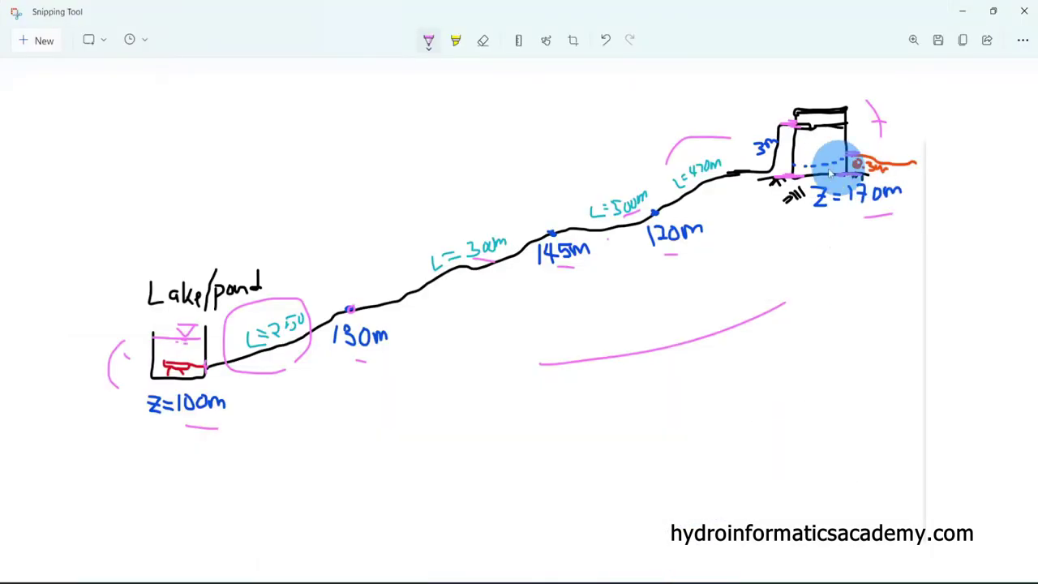
mouse_move(795, 109)
left_mouse_down()
mouse_move(779, 109)
mouse_move(801, 122)
left_mouse_up()
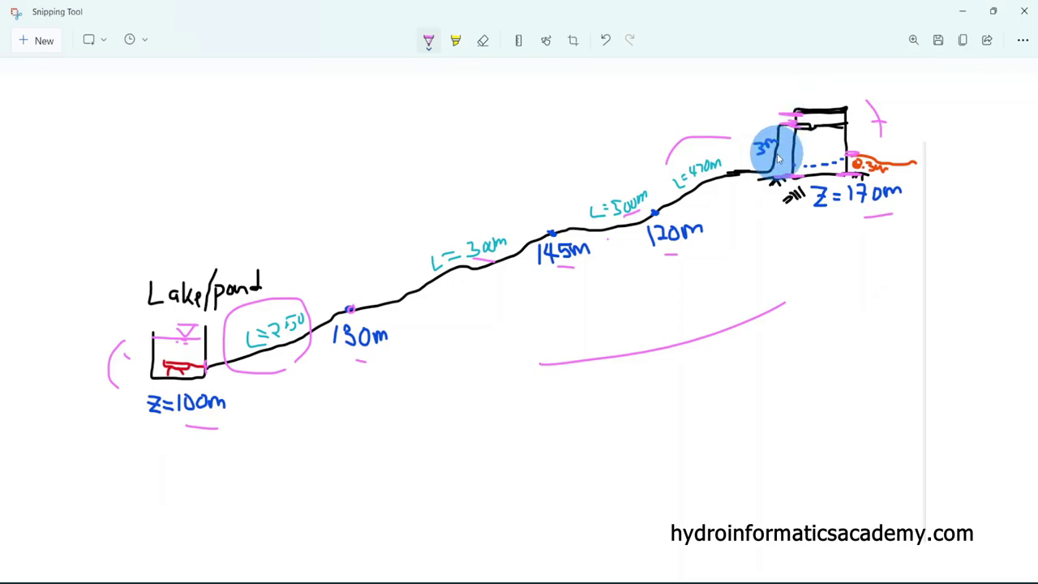
left_click(963, 11)
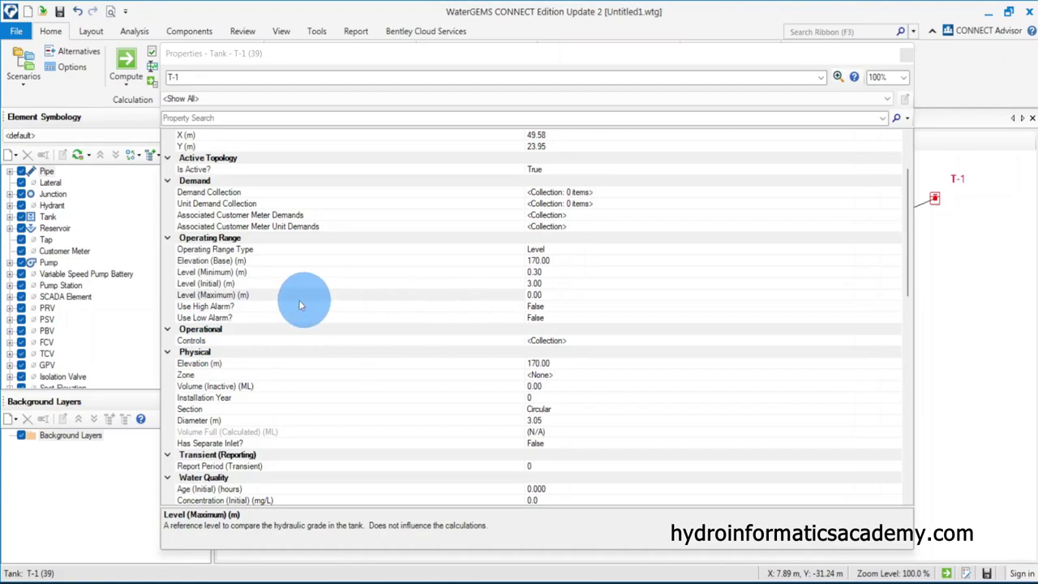
Enter the tank's maximum level, slightly above its 3 m initial level, and close the tank's properties
left_click(267, 306)
left_click(546, 294)
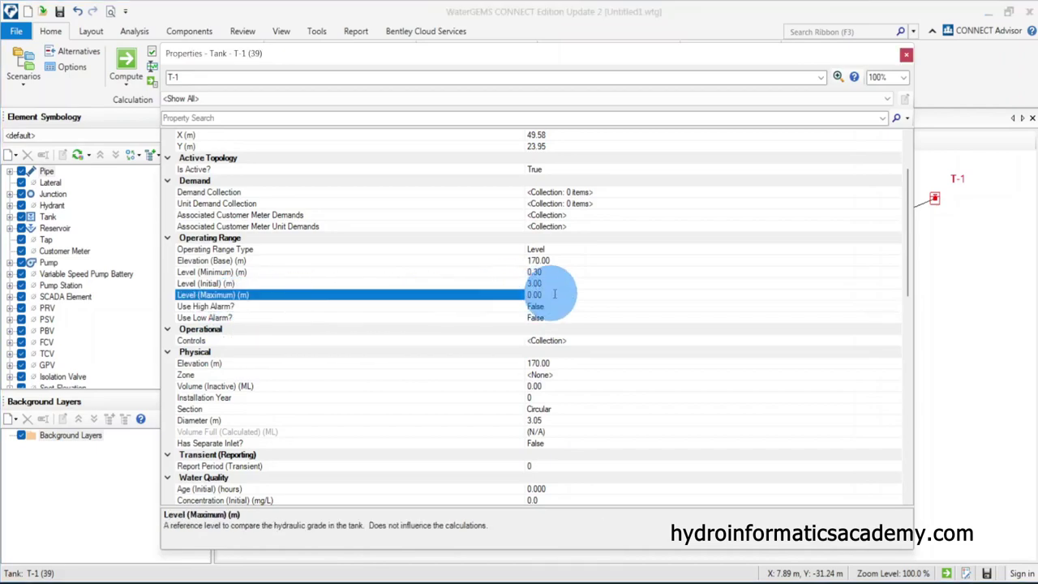
left_click(545, 283)
left_click(537, 294)
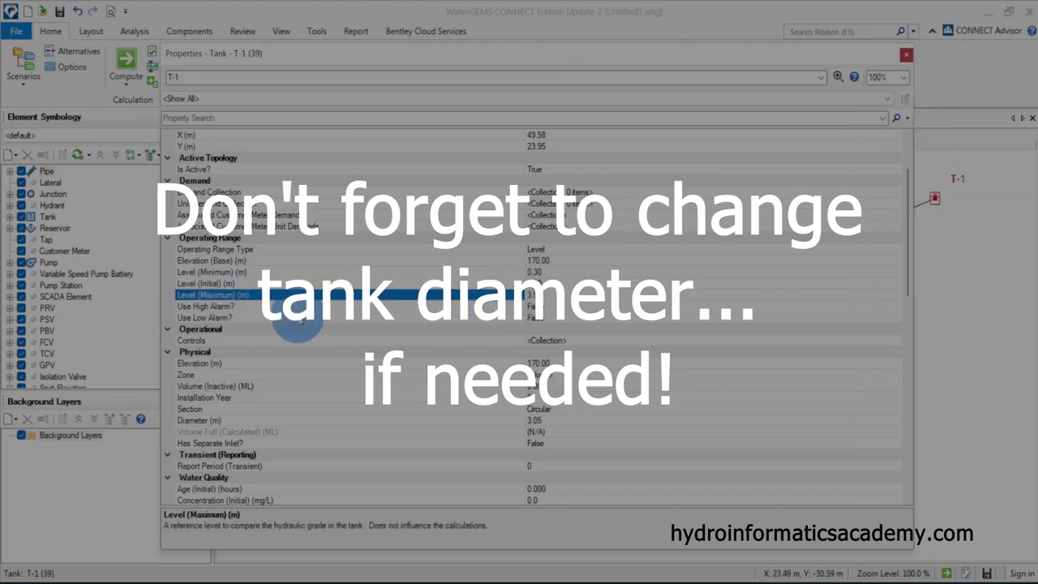
left_click(906, 54)
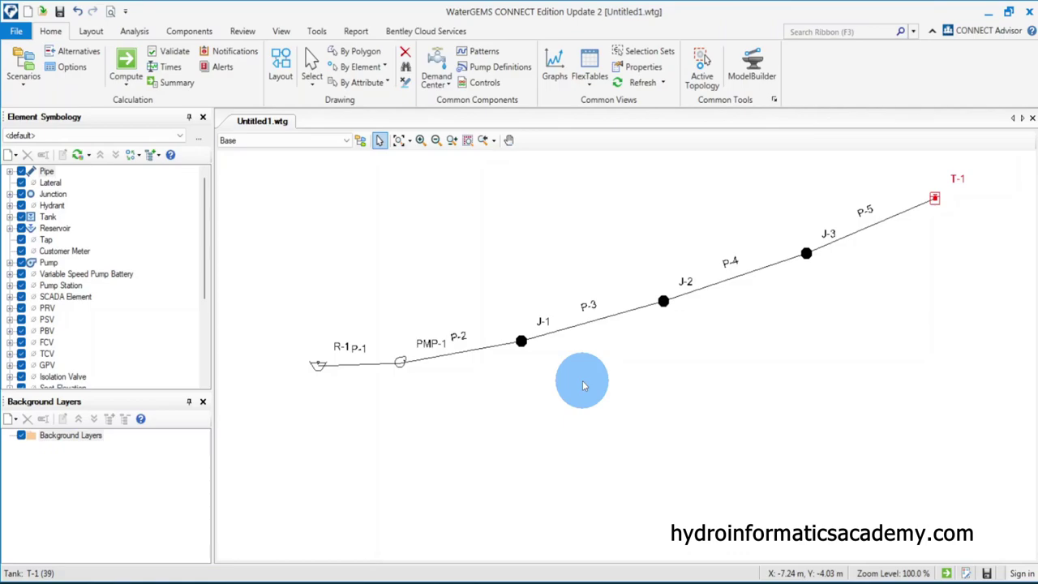
Open the properties of pump PMP-1, look at its elevation setting, and close them
double_click(402, 362)
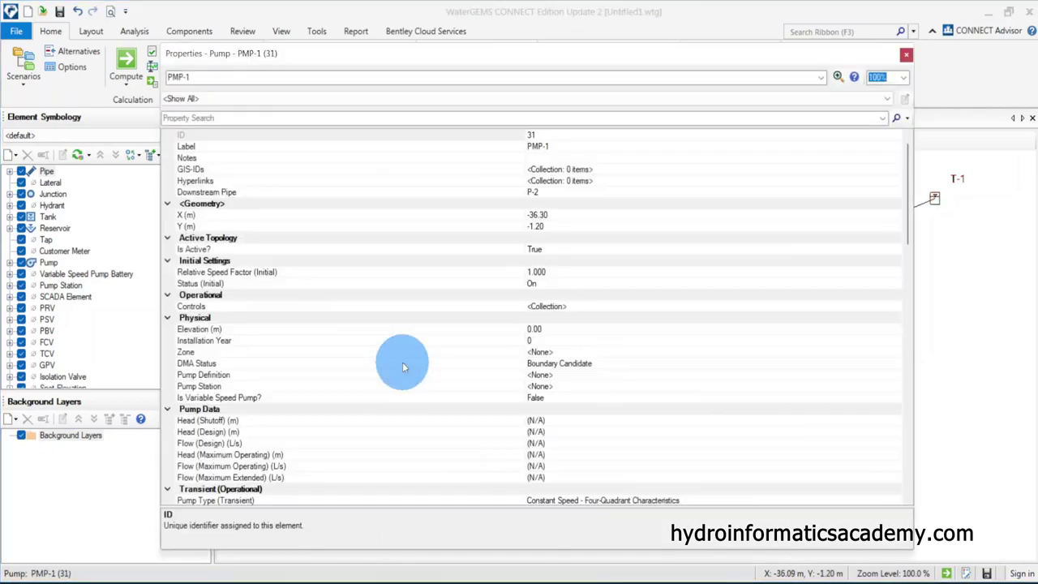
left_click(221, 330)
left_click(242, 341)
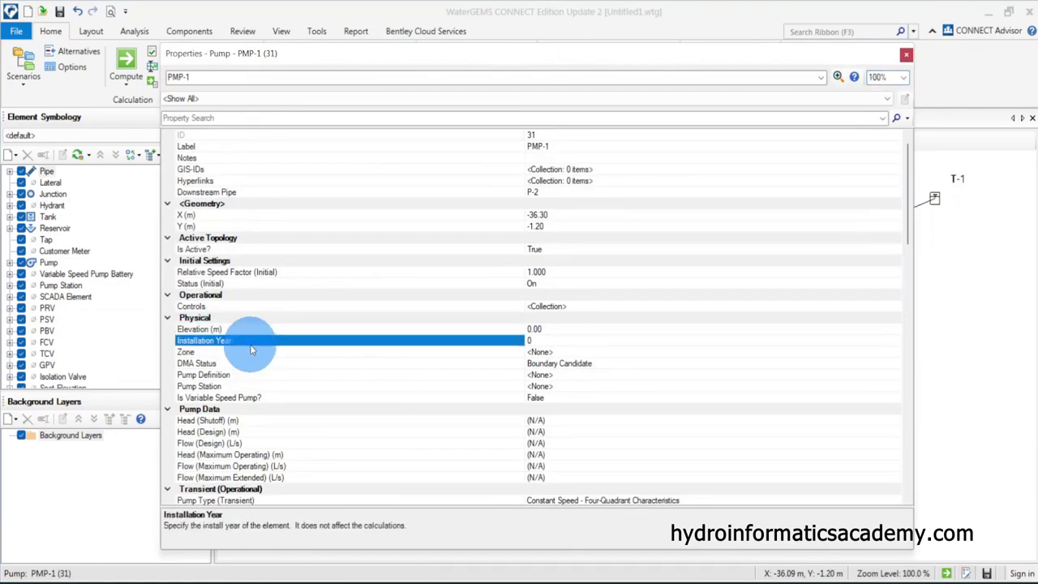
right_click(231, 332)
left_click(906, 54)
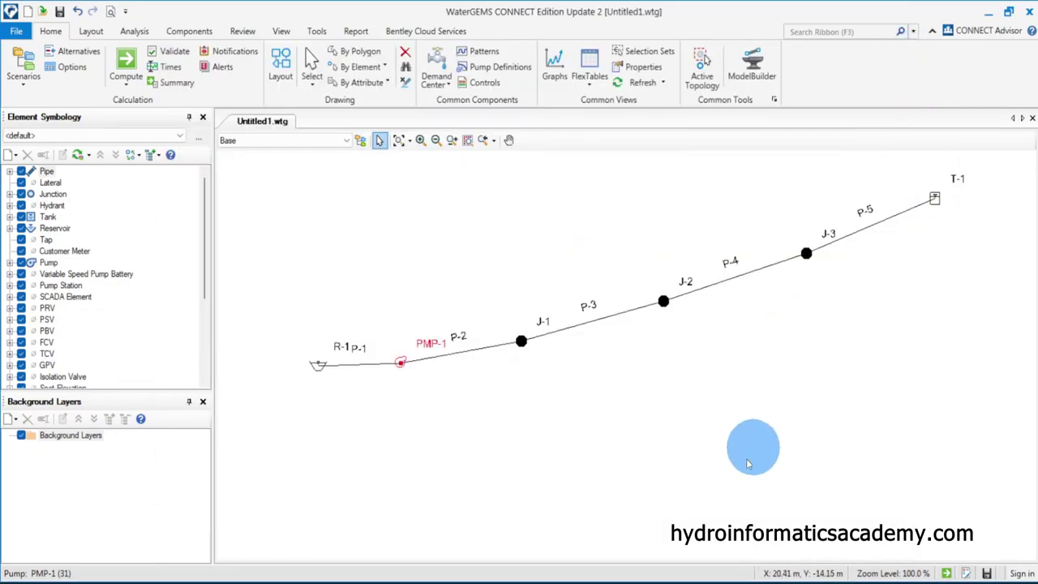
In the Snipping Tool sketch, mark the base level under the pump in the lake, and return to WaterGEMS
left_click(626, 561)
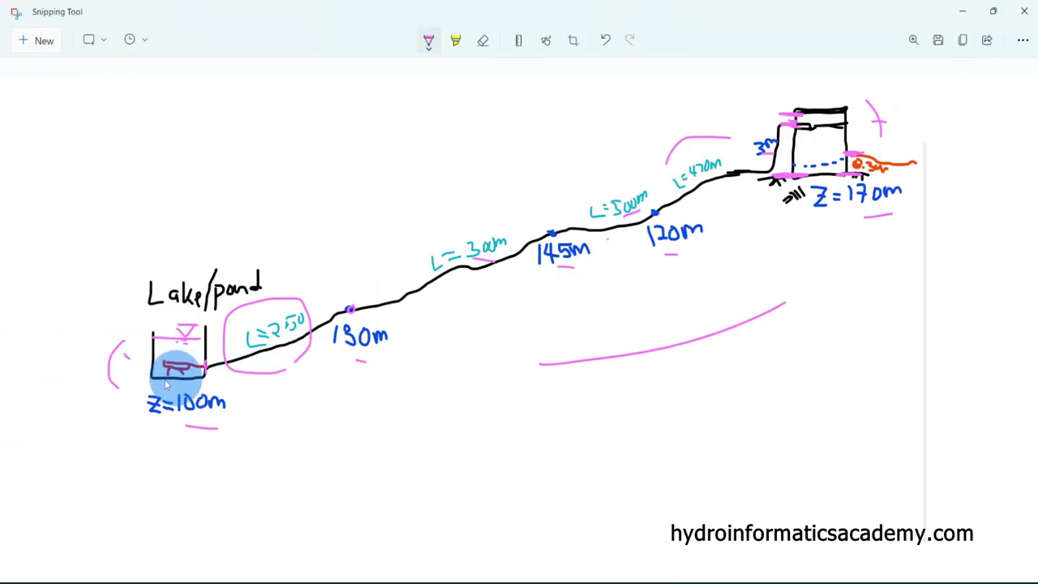
mouse_move(170, 370)
left_mouse_down()
mouse_move(186, 378)
mouse_move(163, 383)
left_mouse_up()
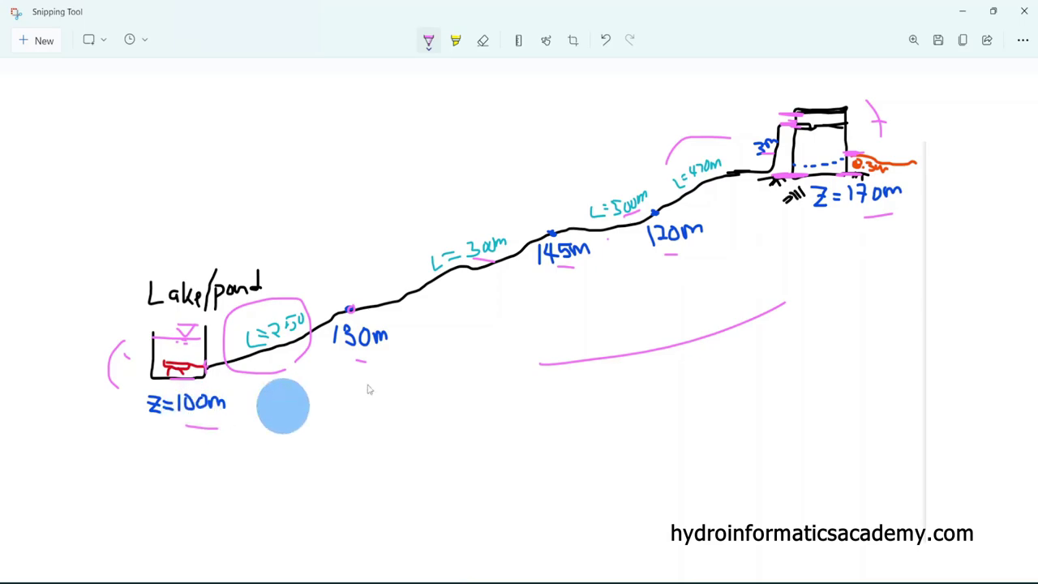
left_click(963, 12)
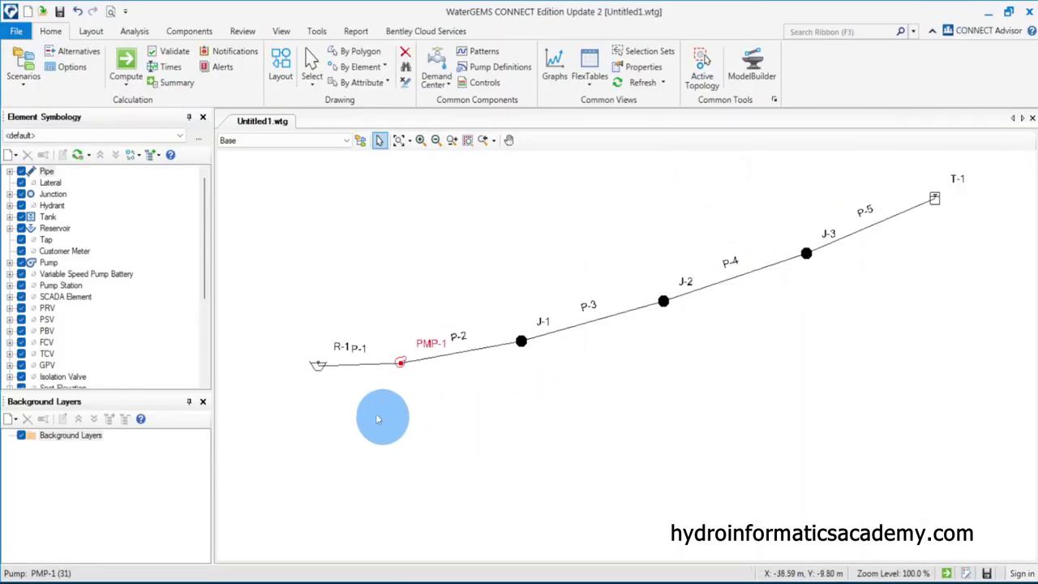
Set the elevation of pump PMP-1 to 100 m and close its properties
double_click(401, 362)
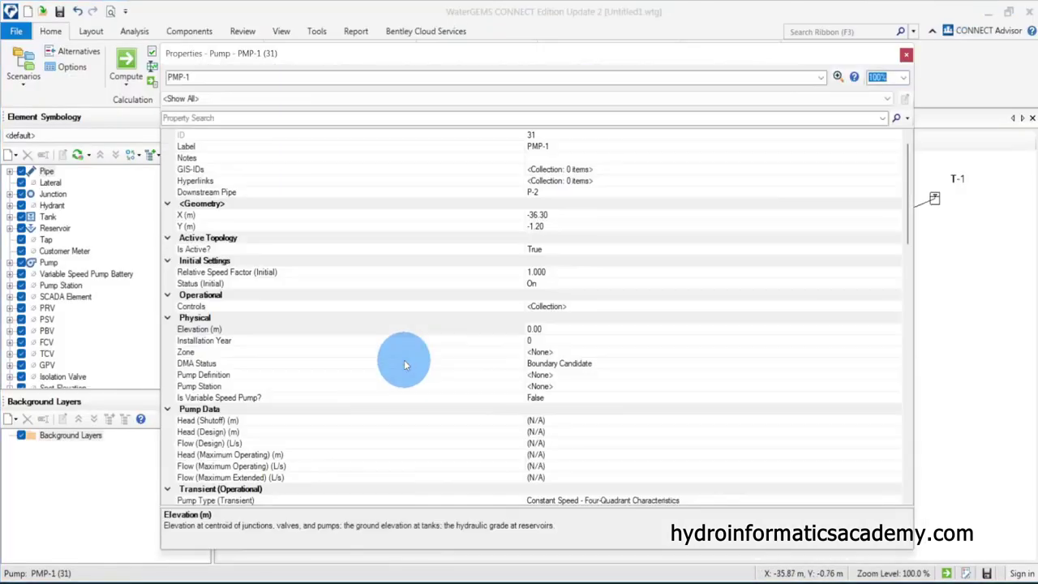
left_click(209, 331)
left_click(534, 329)
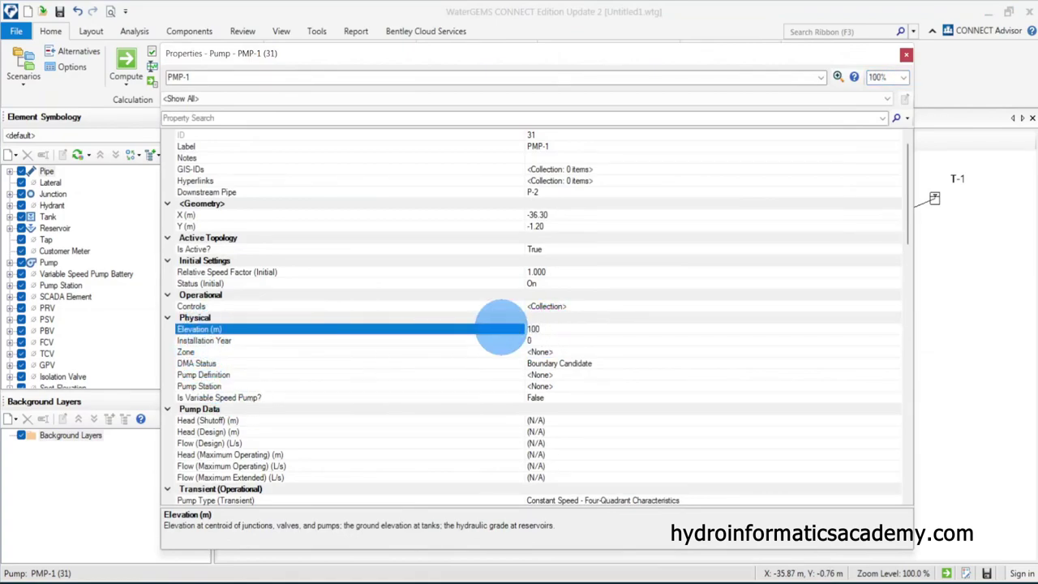
left_click(906, 54)
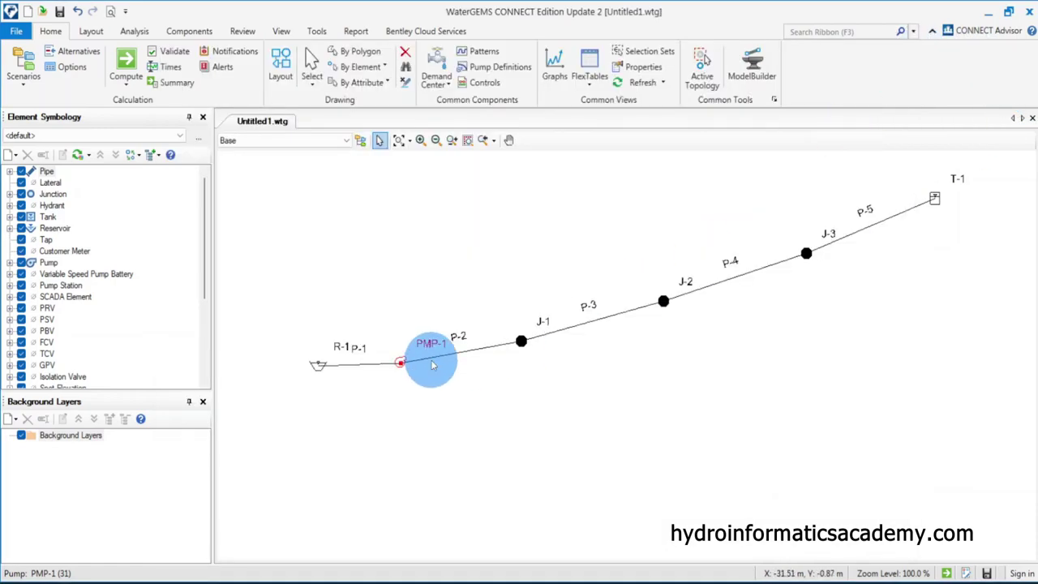
Reopen the properties of pump PMP-1 and open the pump definitions editor from its Pump Definition setting
double_click(400, 363)
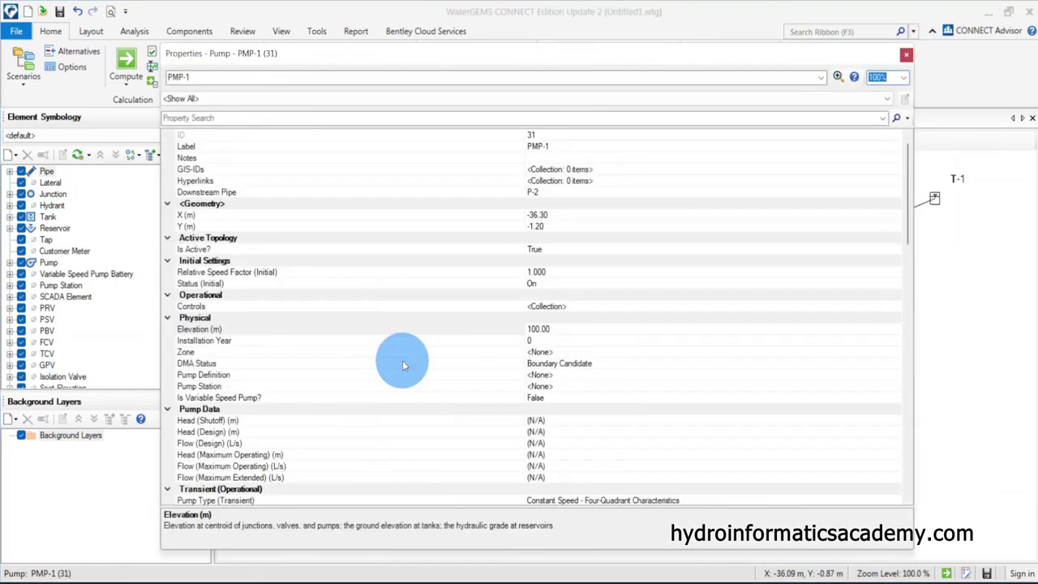
left_click(211, 374)
left_click(213, 364)
scroll(341, 442, "up", 1)
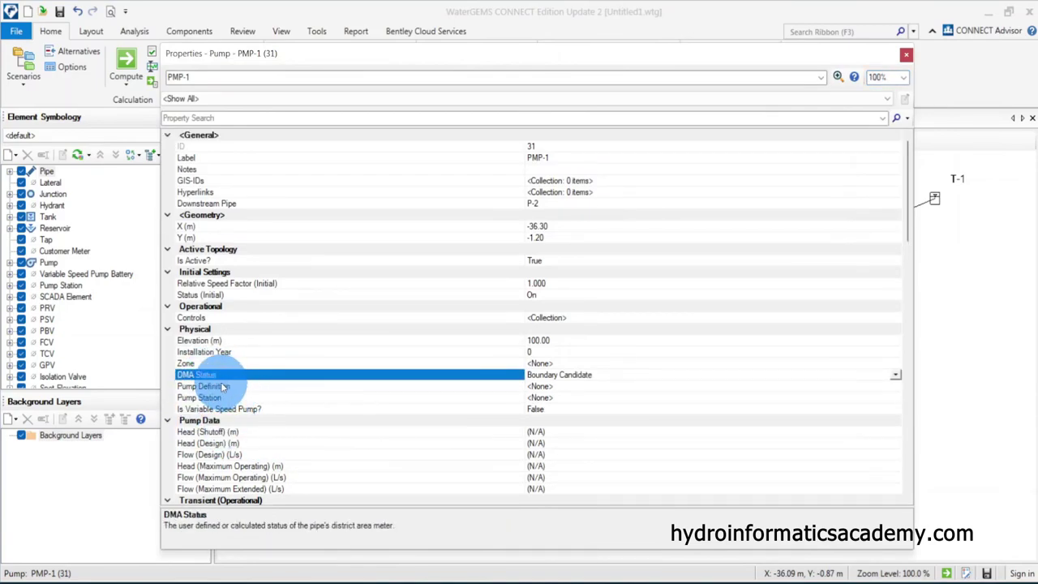
left_click(194, 387)
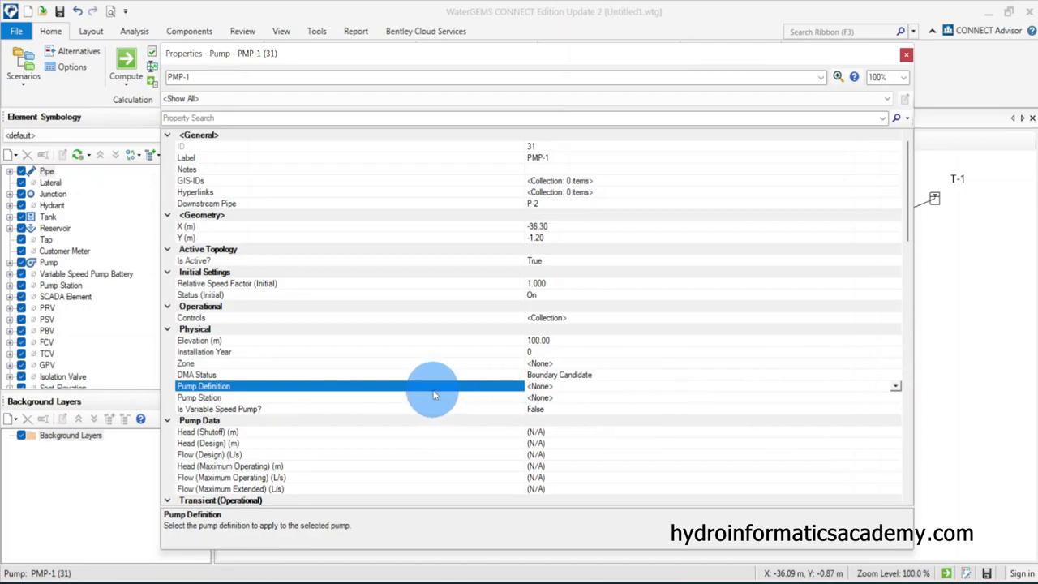
left_click(897, 387)
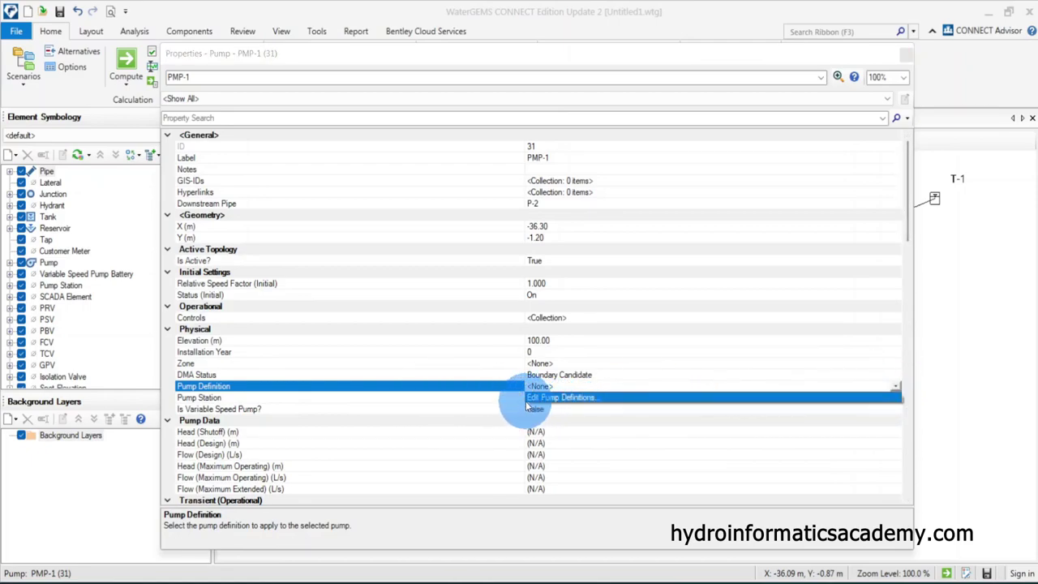
left_click(609, 399)
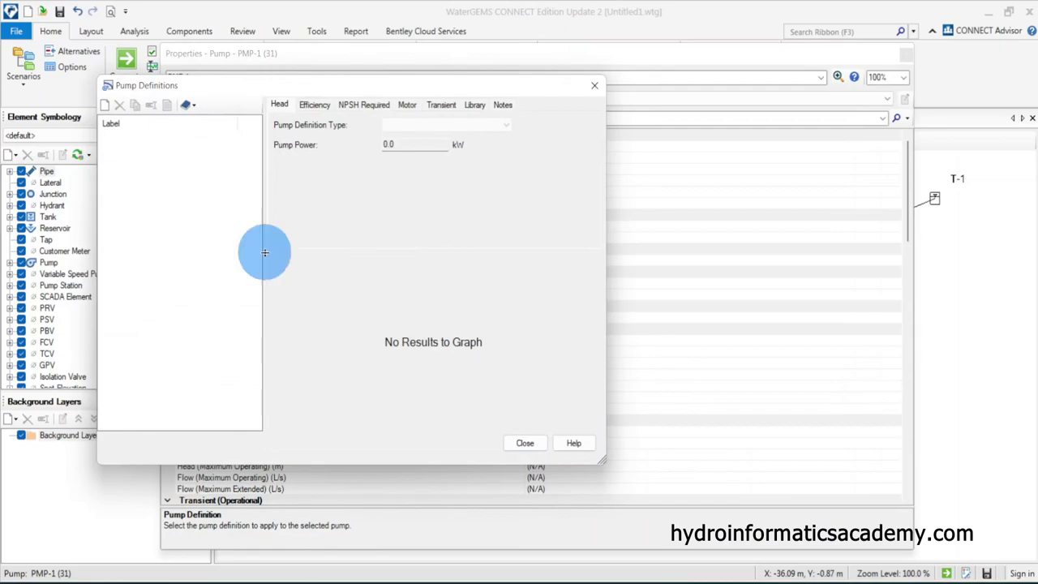
Move the Pump Definitions dialog clear of the property names and create a new pump definition named Pump1
left_click_drag(326, 77, 517, 95)
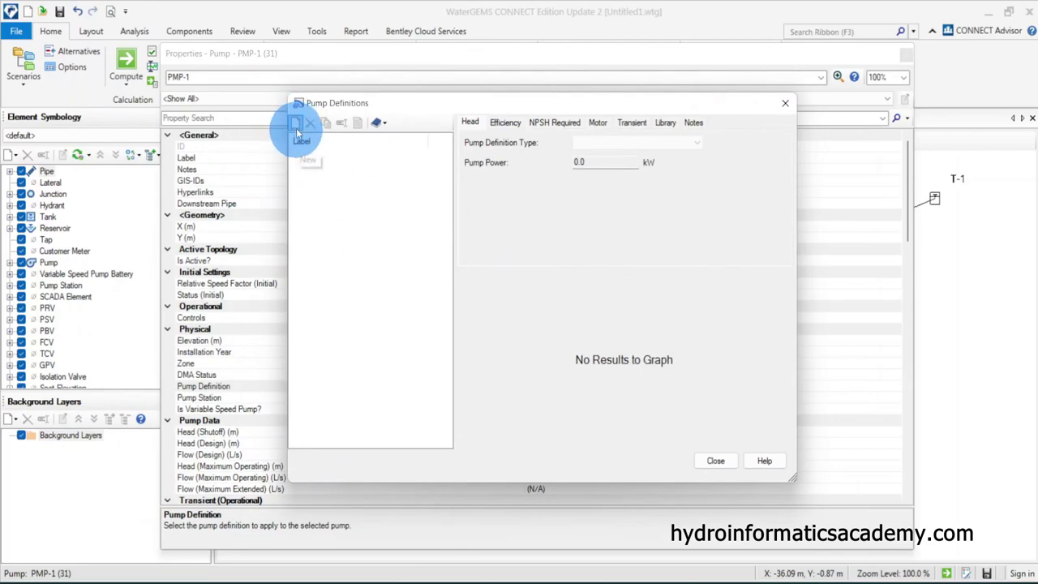
left_click_drag(417, 109, 545, 169)
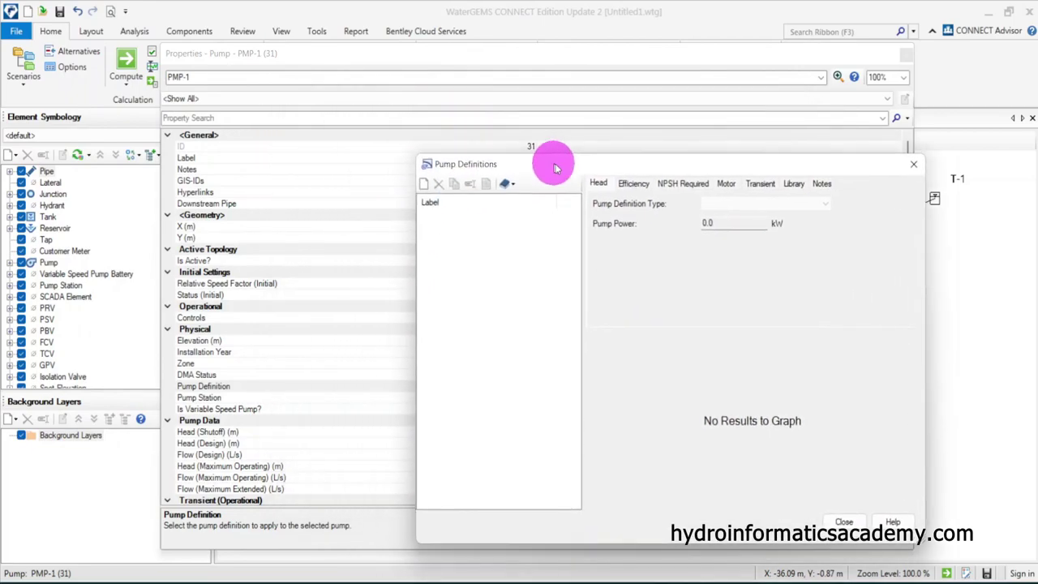
left_click(427, 186)
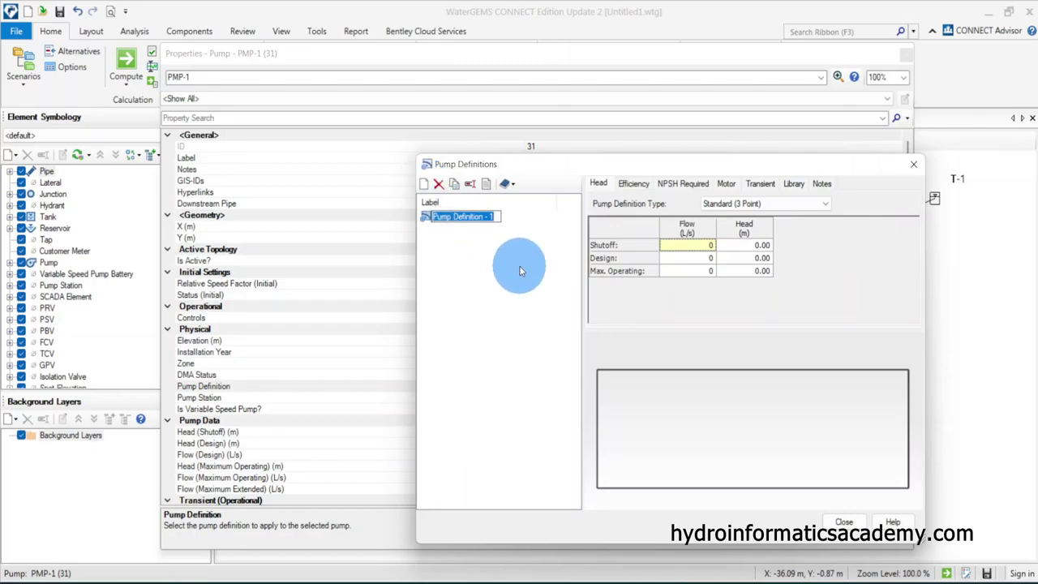
type("Pump")
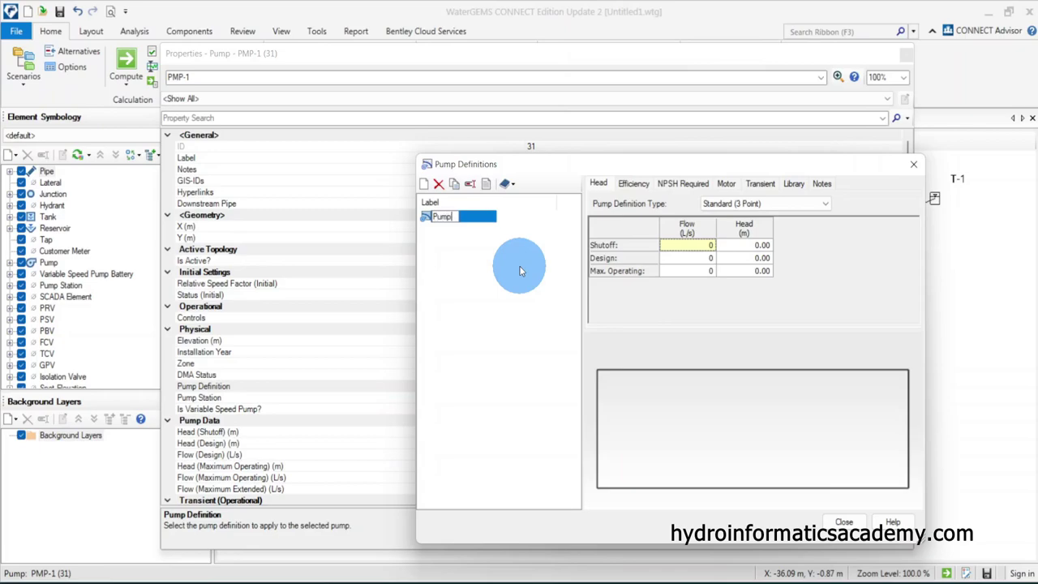
left_click(527, 306)
left_click(454, 219)
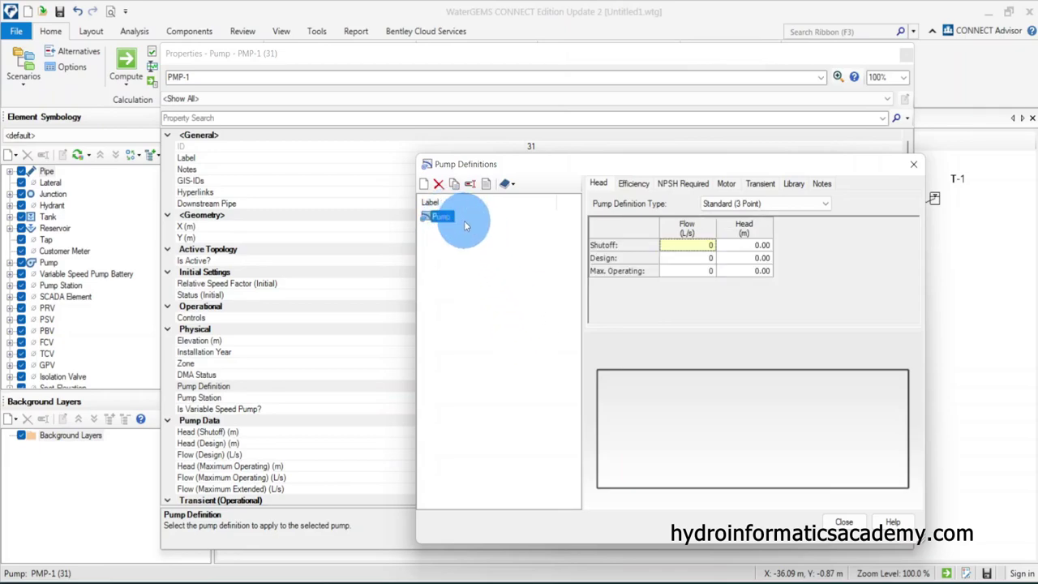
left_click(456, 216)
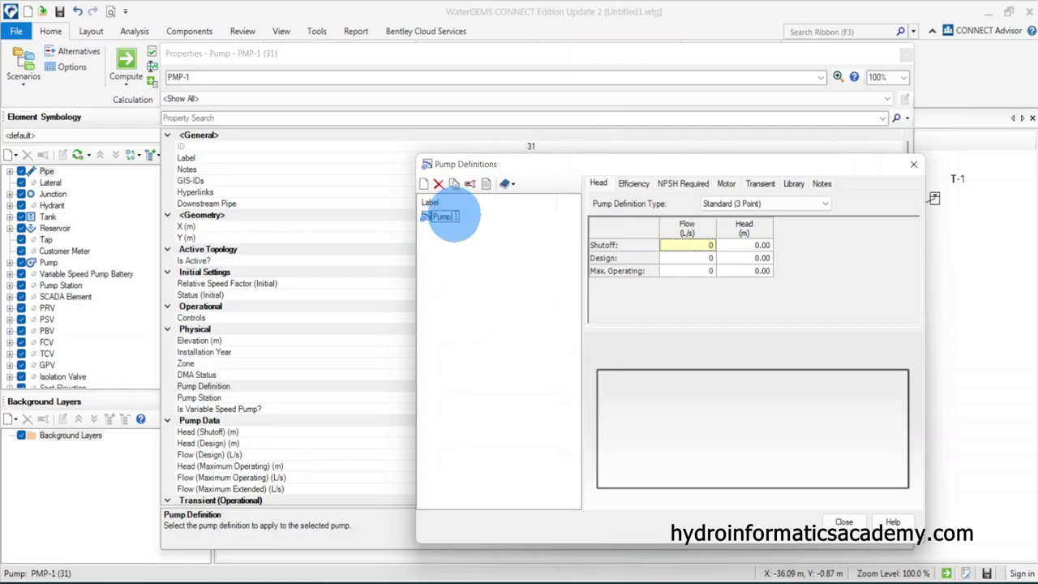
type("1")
left_click(468, 256)
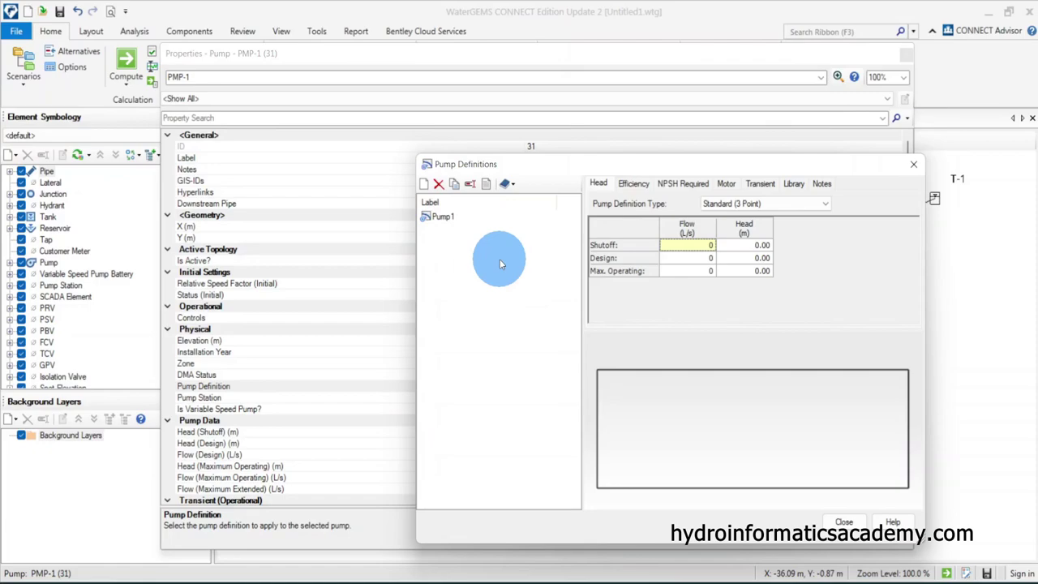
Review the available pump definition types and set Pump1 to Design Point (1 Point)
left_click(614, 213)
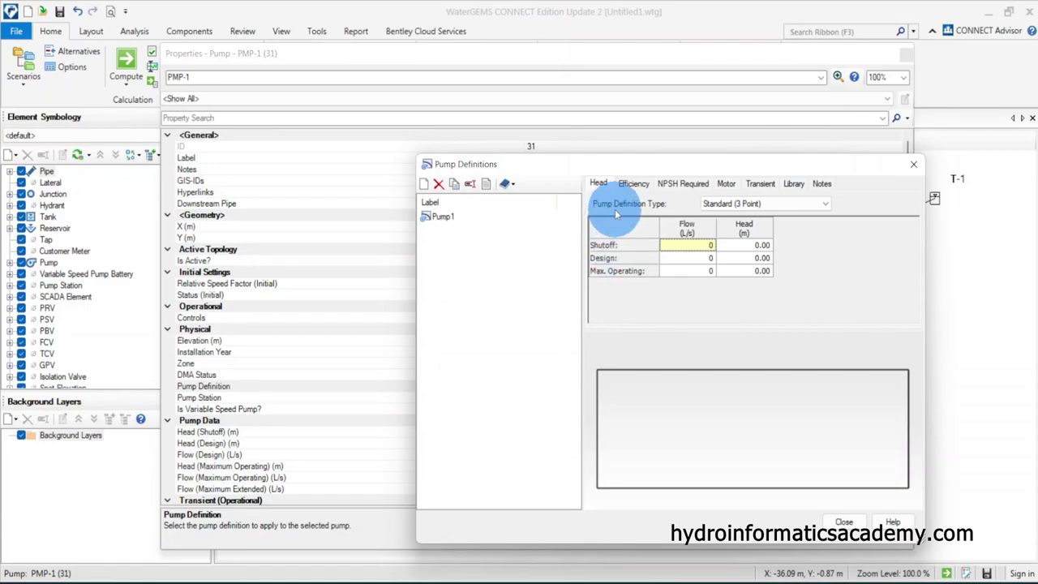
left_click(741, 203)
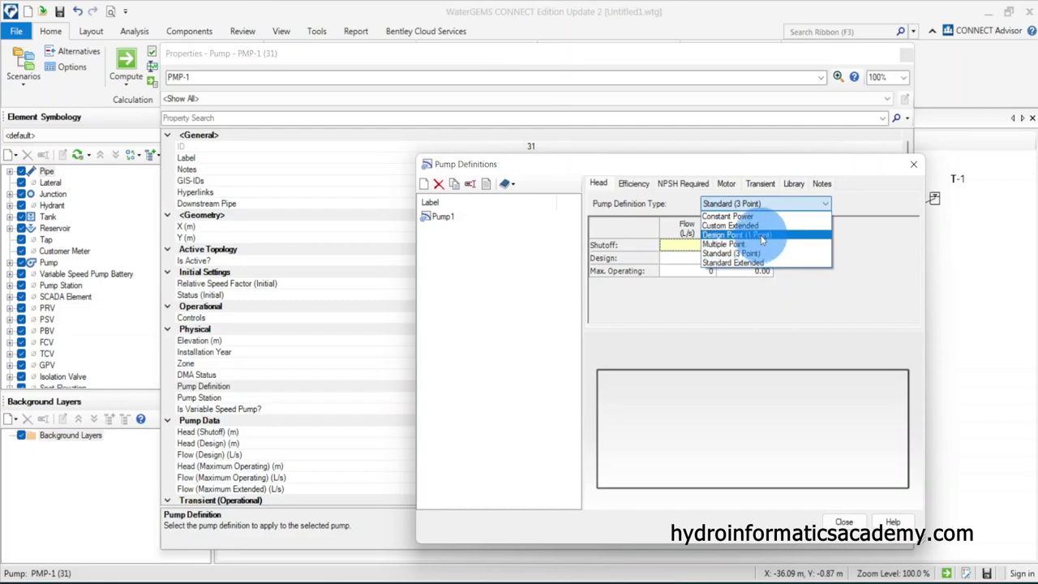
left_click(761, 236)
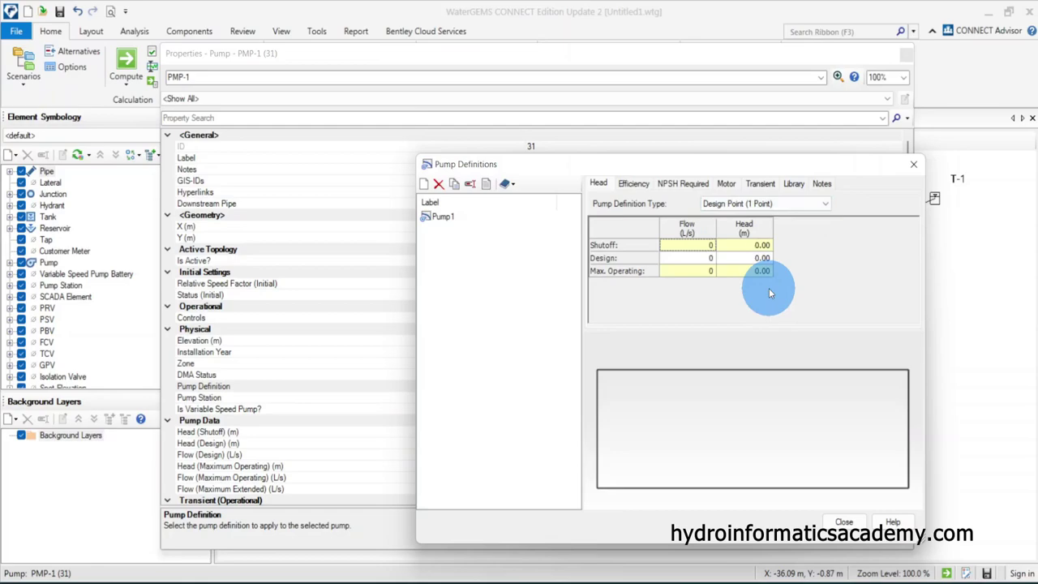
left_click(783, 206)
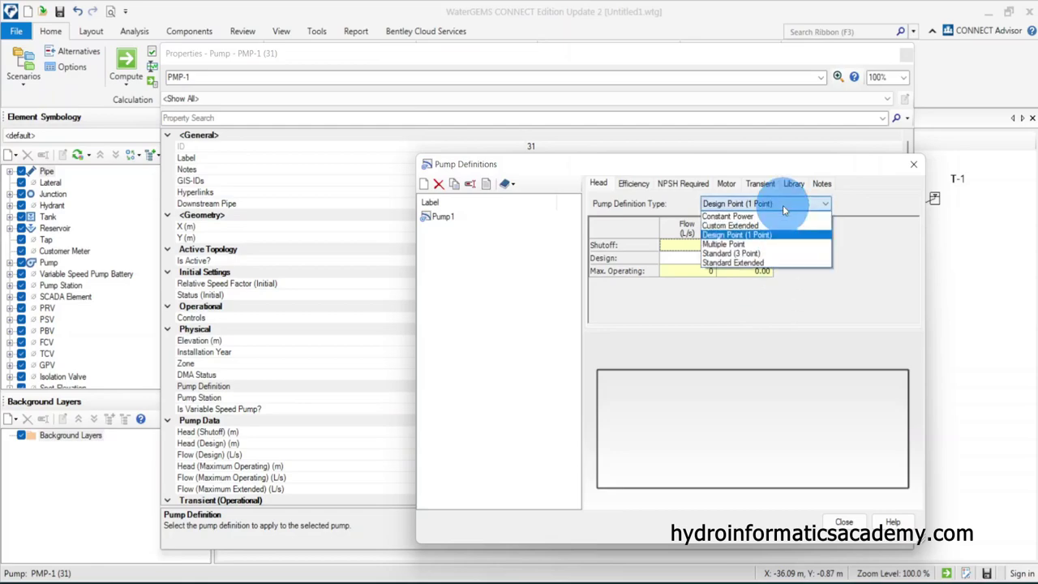
left_click(753, 236)
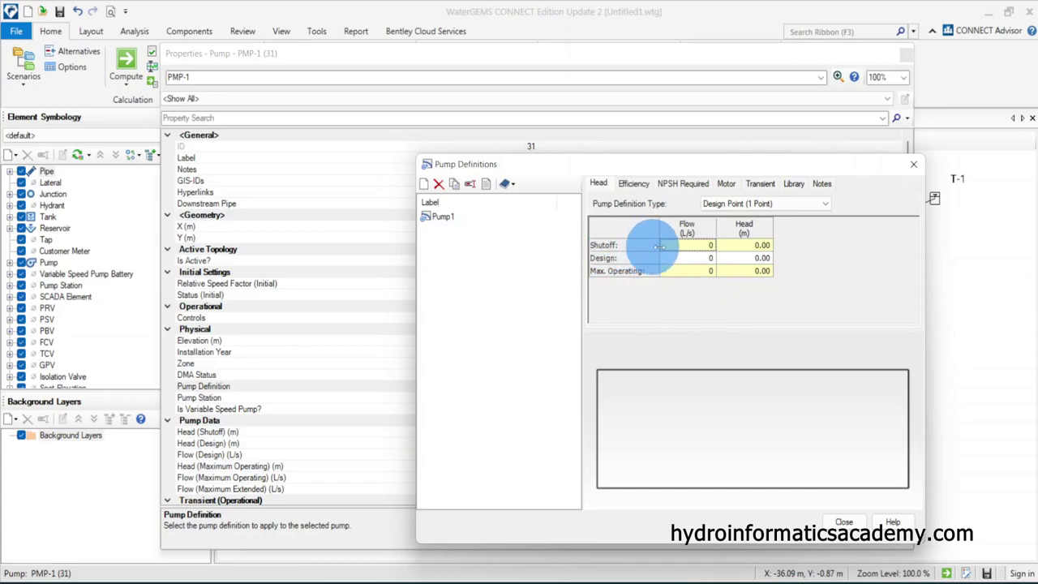
Examine the shutoff, design and maximum operating flow and head cells of Pump1 and check the pipeline sketch in Snipping Tool
left_click(745, 246)
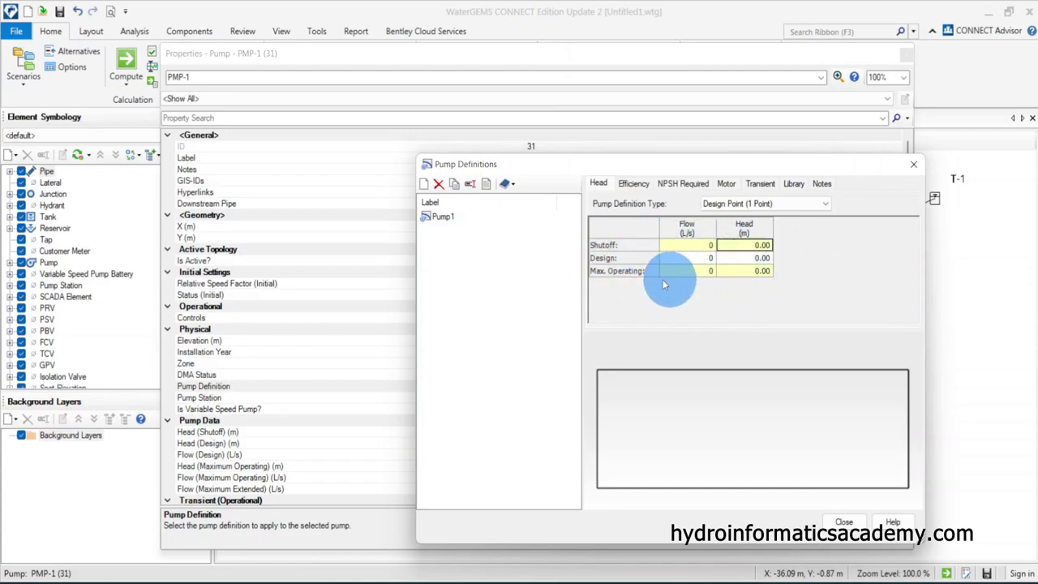
left_click(696, 272)
left_click(753, 271)
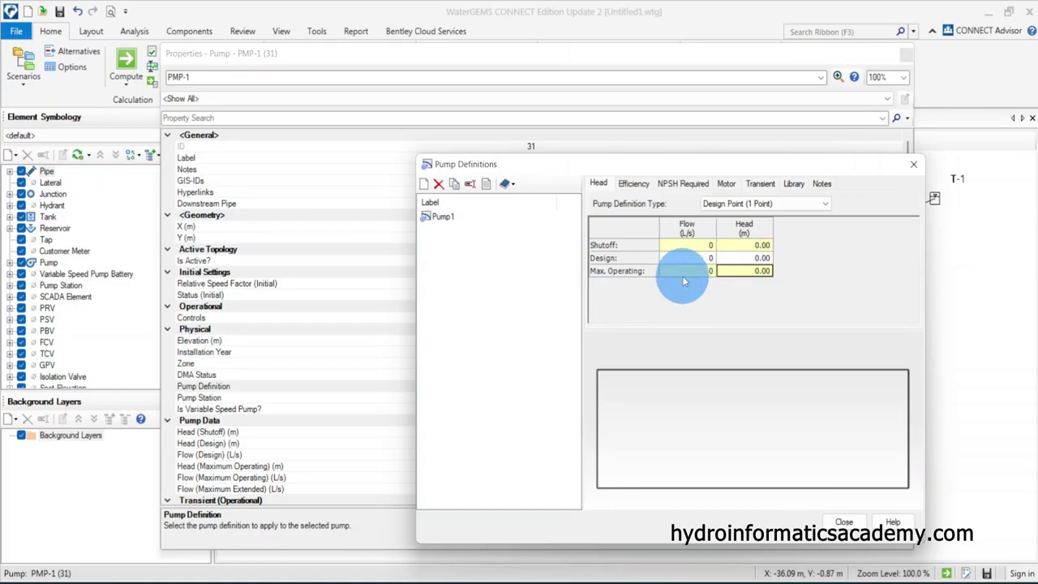
left_click(623, 262)
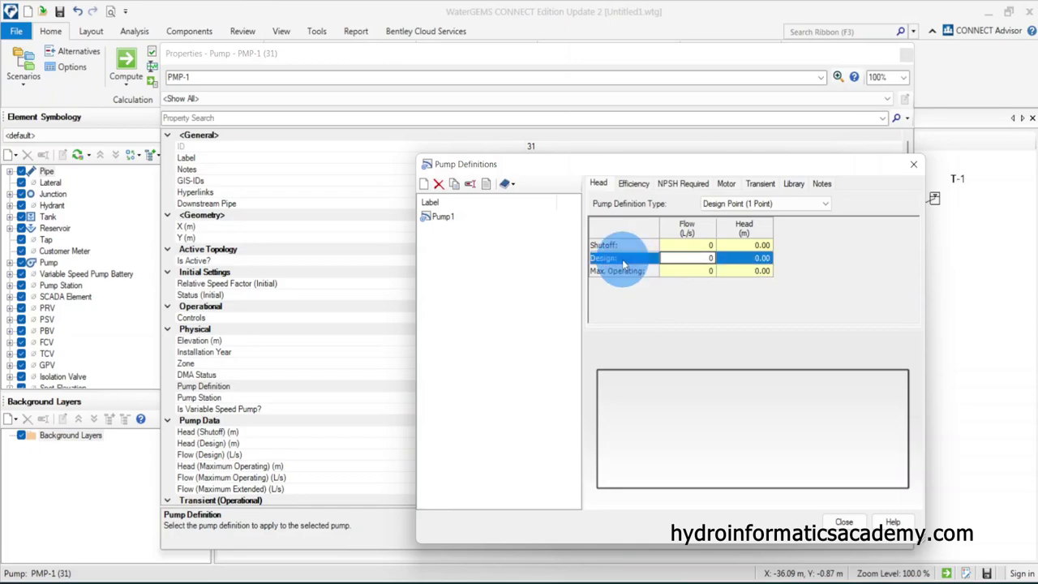
left_click(691, 262)
left_click(704, 260)
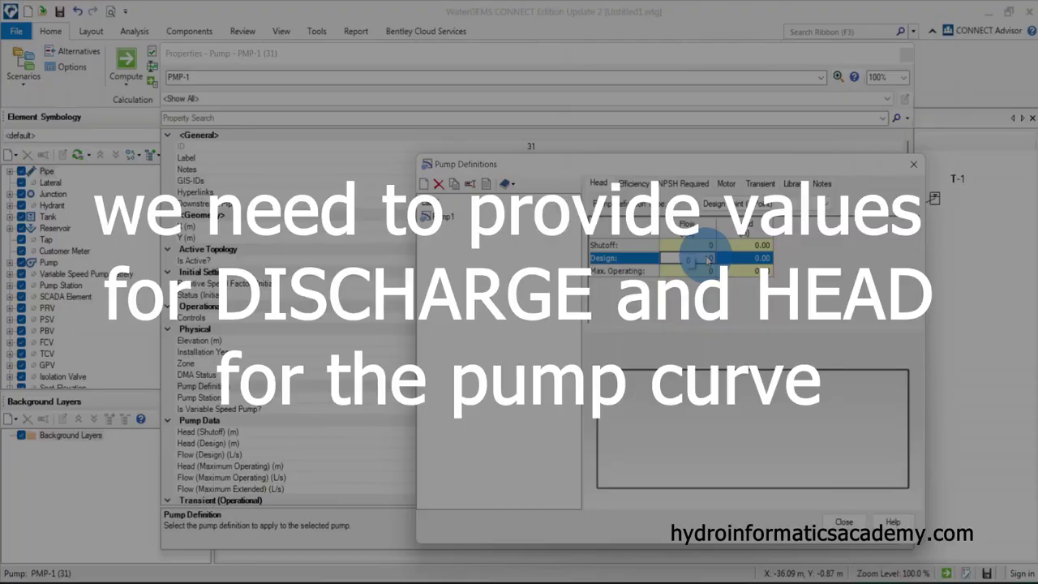
left_click(752, 260)
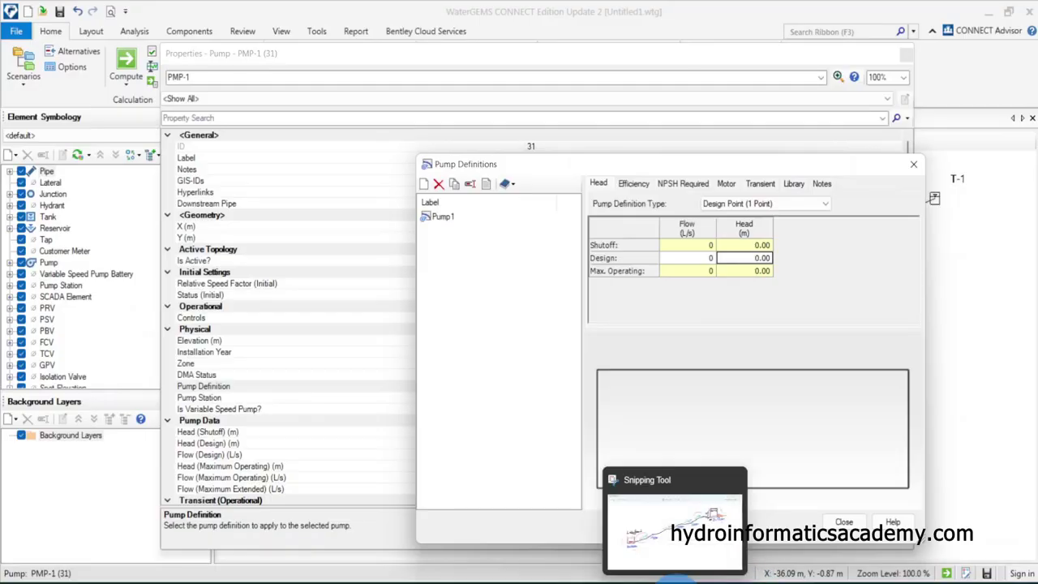
left_click(685, 519)
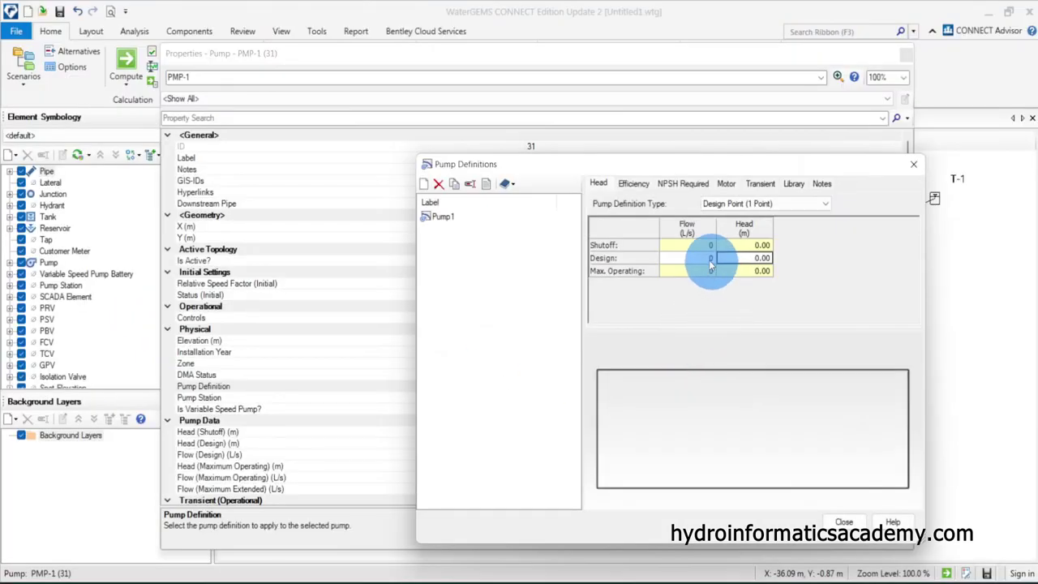
Set the design flow of Pump1 to 6 L/s and its design head to 70 m
left_click(710, 258)
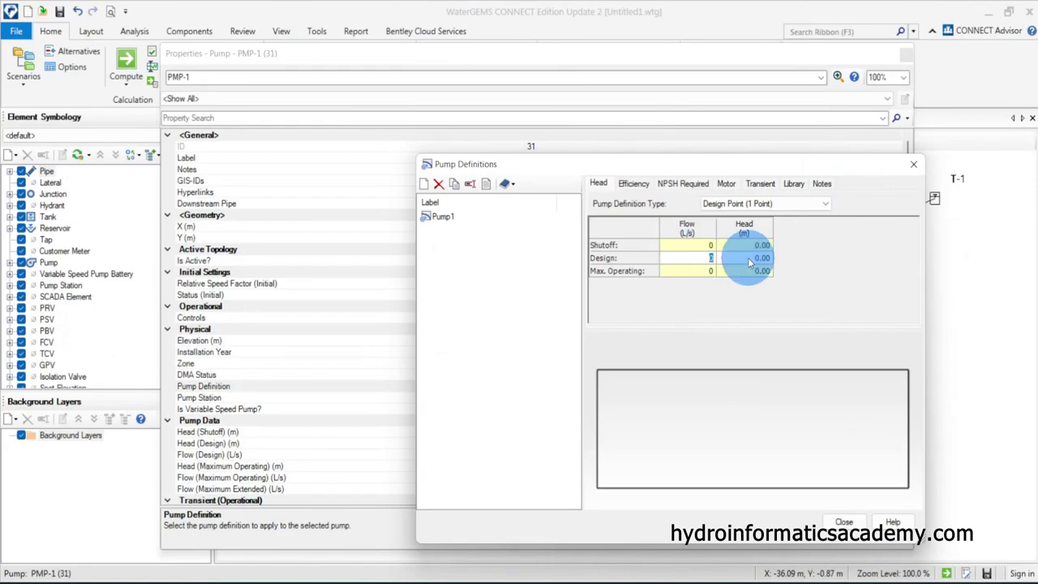
left_click(695, 270)
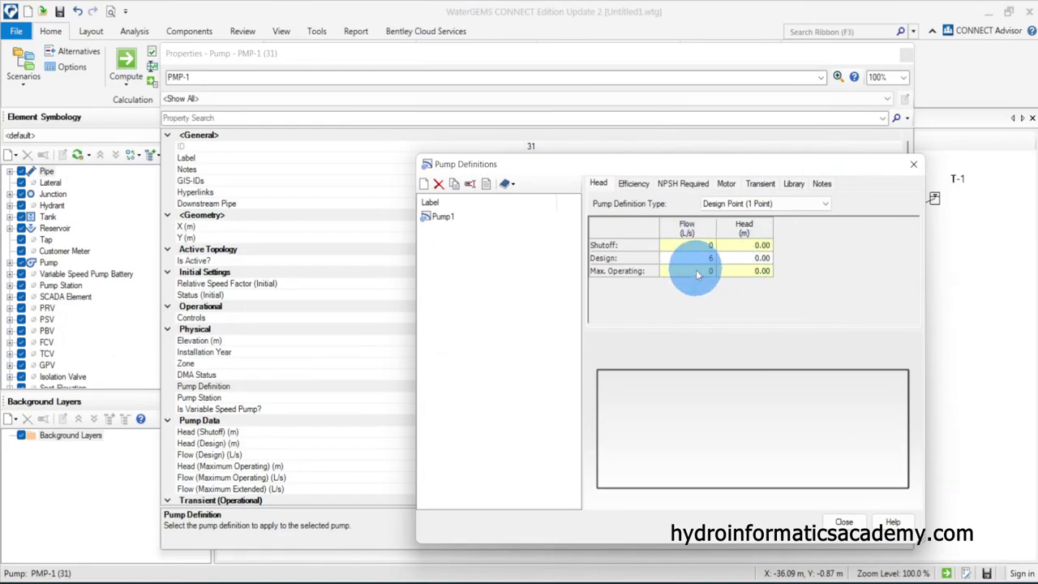
type("12")
left_click(741, 257)
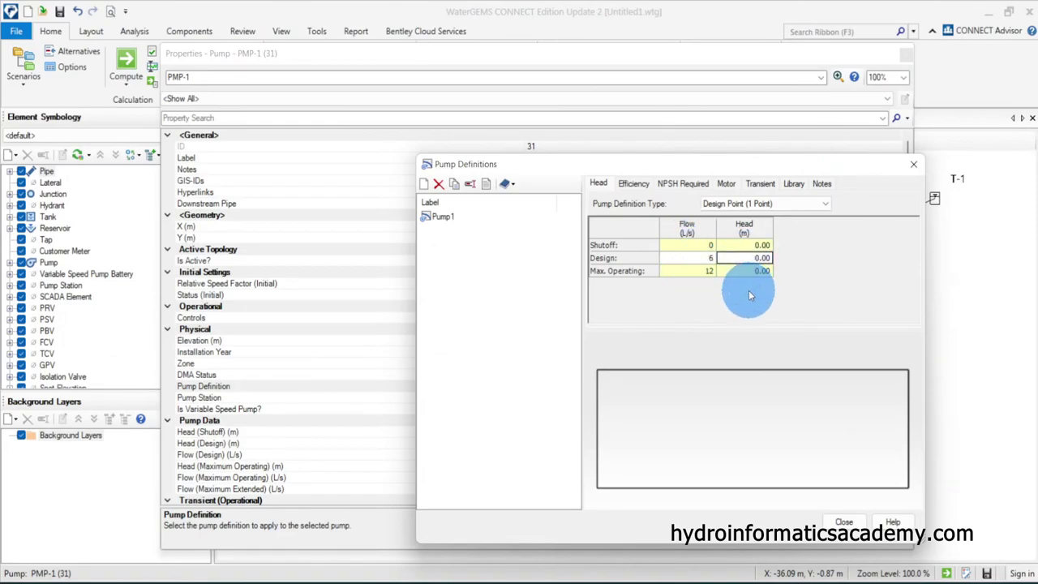
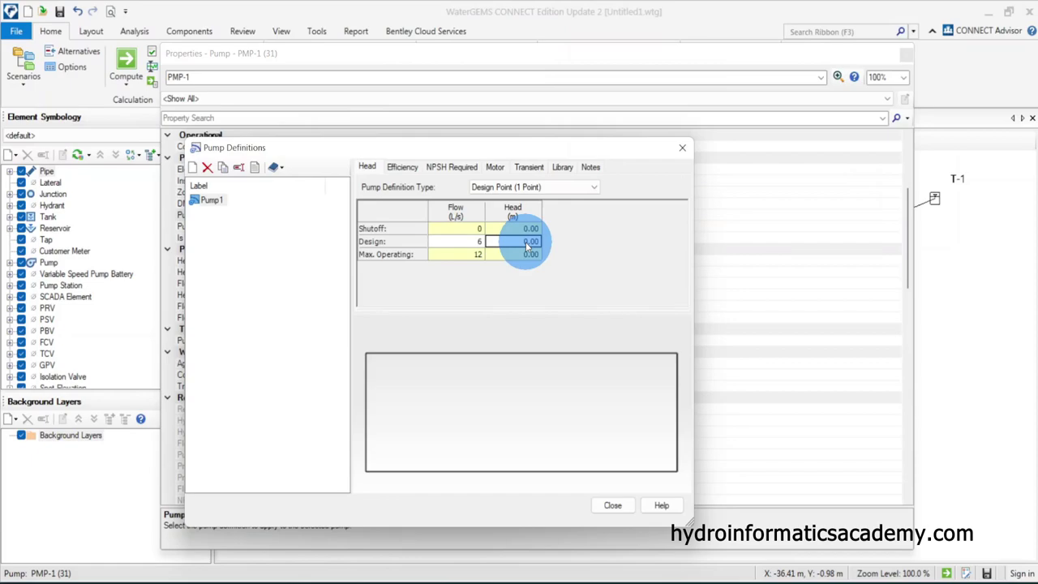
type("70")
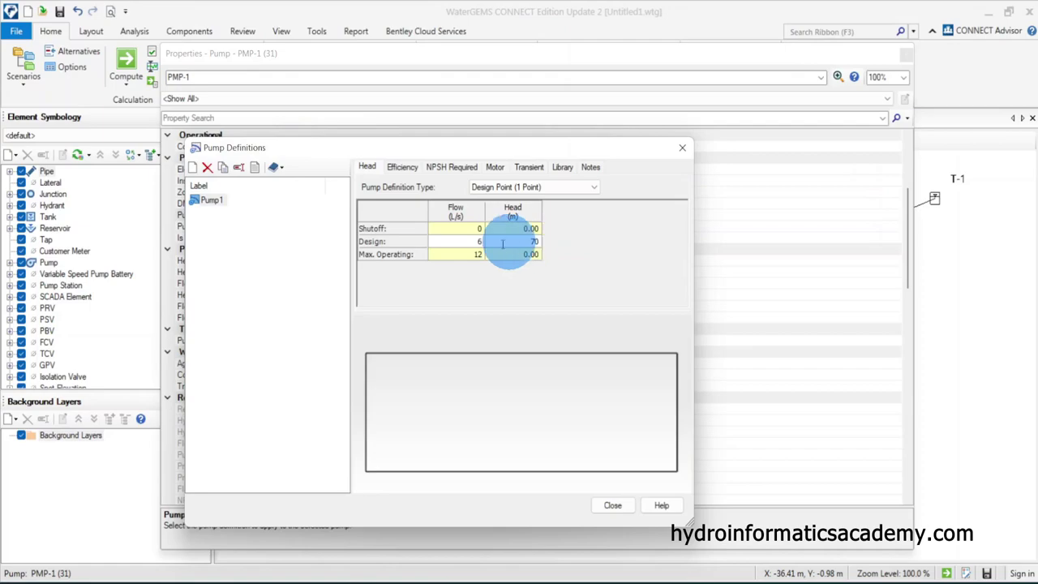
Switch to the pipeline sketch in Snipping Tool and underline the lake elevation of 100 m and the tank elevation of 170 m
left_click(674, 581)
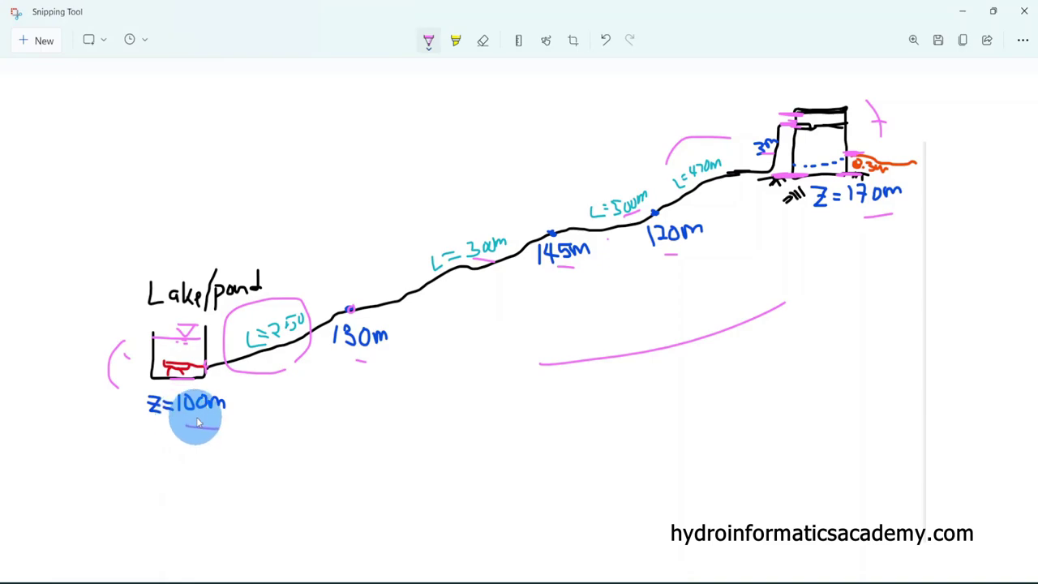
mouse_move(202, 417)
left_mouse_down()
mouse_move(176, 417)
mouse_move(216, 414)
left_mouse_up()
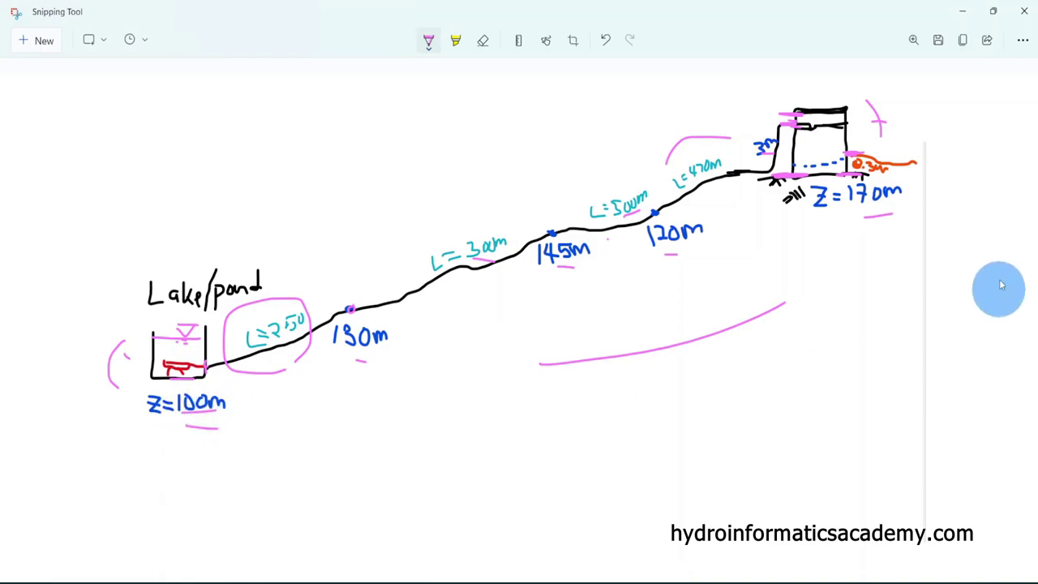
left_click_drag(866, 214, 904, 207)
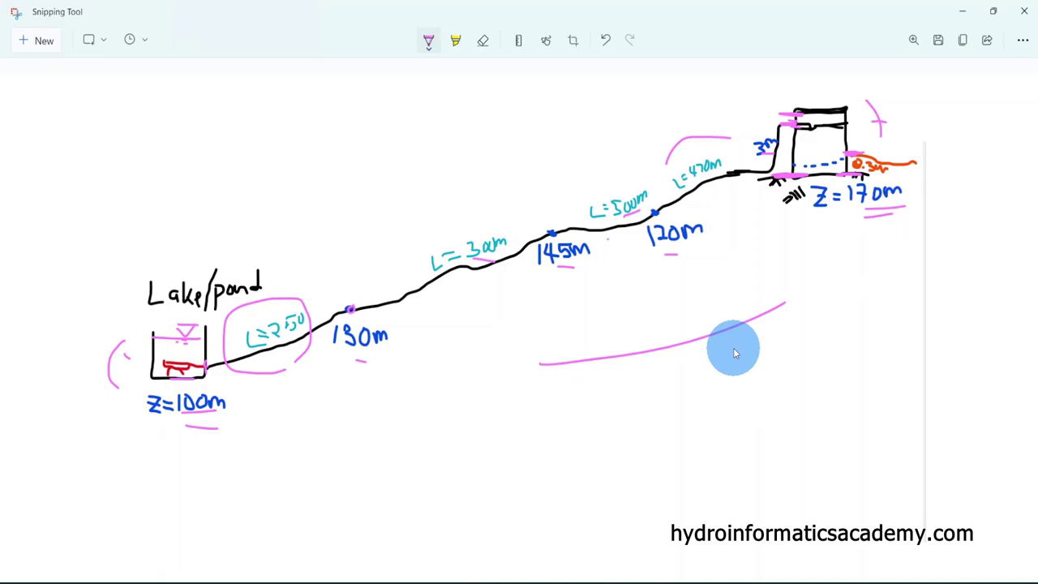
Handwrite "Static + Dy" below the pipeline in the sketch to note the components of the pumping head
left_click_drag(401, 425, 397, 456)
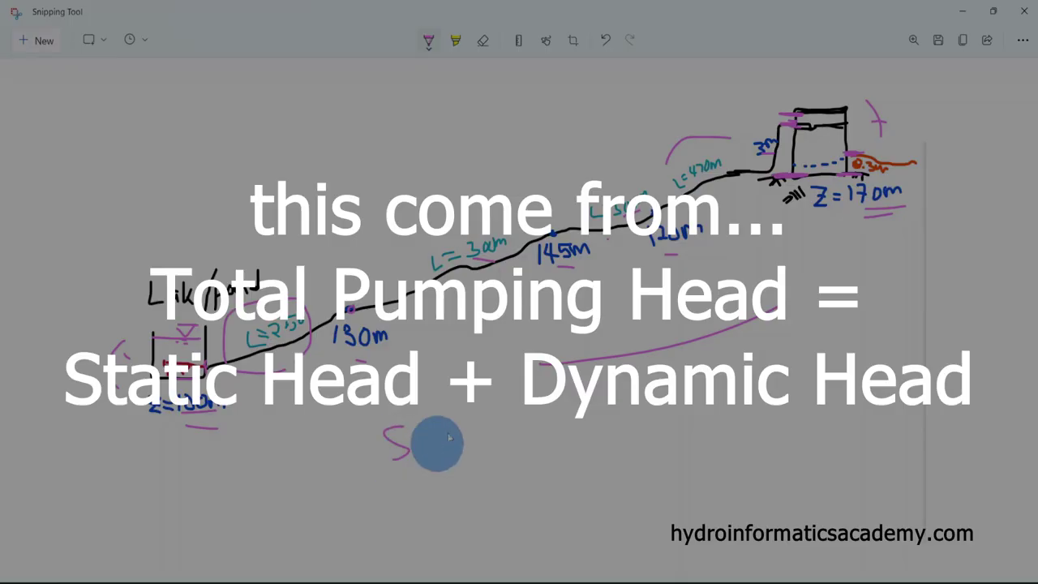
left_click_drag(449, 418, 445, 456)
mouse_move(446, 440)
left_mouse_down()
mouse_move(457, 447)
mouse_move(475, 417)
mouse_move(478, 438)
mouse_move(487, 423)
mouse_move(490, 435)
left_mouse_up()
mouse_move(507, 434)
left_mouse_down()
mouse_move(536, 437)
mouse_move(576, 423)
mouse_move(577, 439)
mouse_move(571, 427)
mouse_move(603, 408)
mouse_move(602, 442)
left_mouse_up()
left_click_drag(599, 391, 620, 436)
left_click_drag(664, 392, 670, 415)
left_click_drag(684, 393, 665, 445)
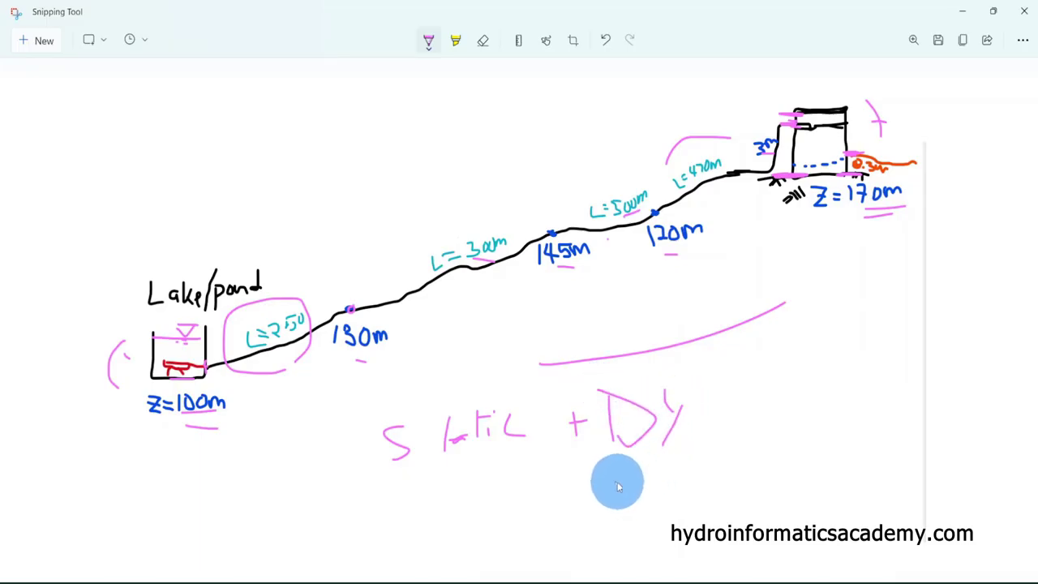
Emphasise the lake and tank elevations with further underlines and return to the pump definitions in WaterGEMS
left_click_drag(174, 413, 222, 409)
mouse_move(885, 213)
left_mouse_down()
mouse_move(865, 214)
mouse_move(895, 213)
left_mouse_up()
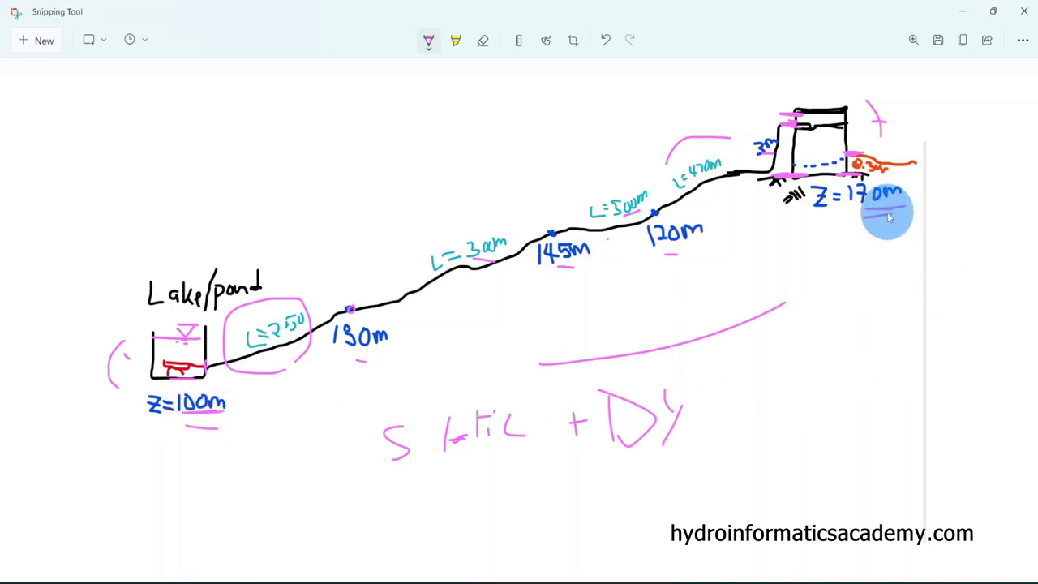
left_click_drag(174, 417, 222, 416)
left_click_drag(902, 216, 865, 218)
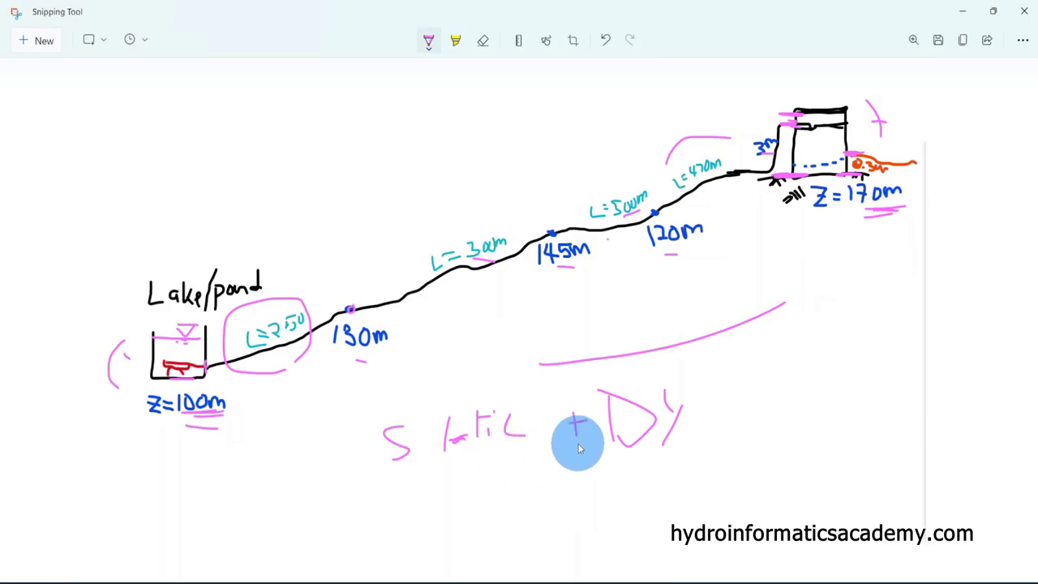
left_click(963, 12)
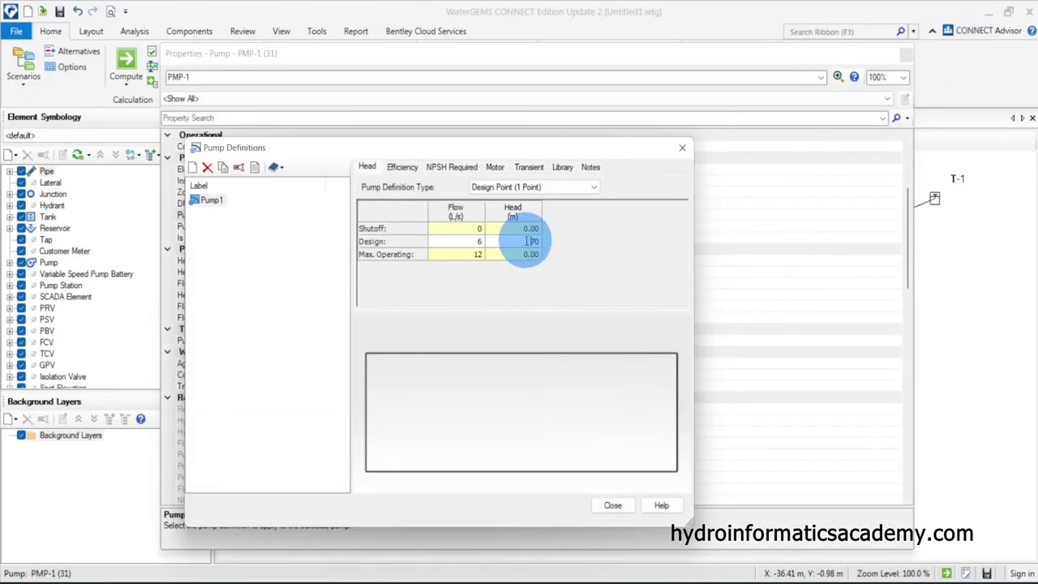
Apply the 70 m design head to generate the pump curve, and close the pump definitions editor with Pump1 assigned to PMP-1
left_click_drag(525, 242, 557, 241)
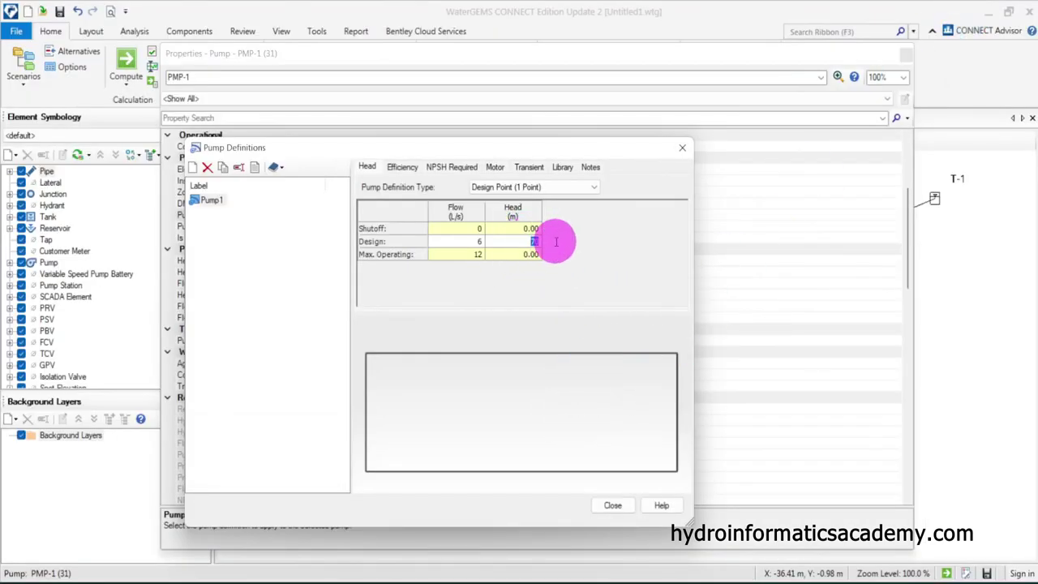
left_click(471, 242)
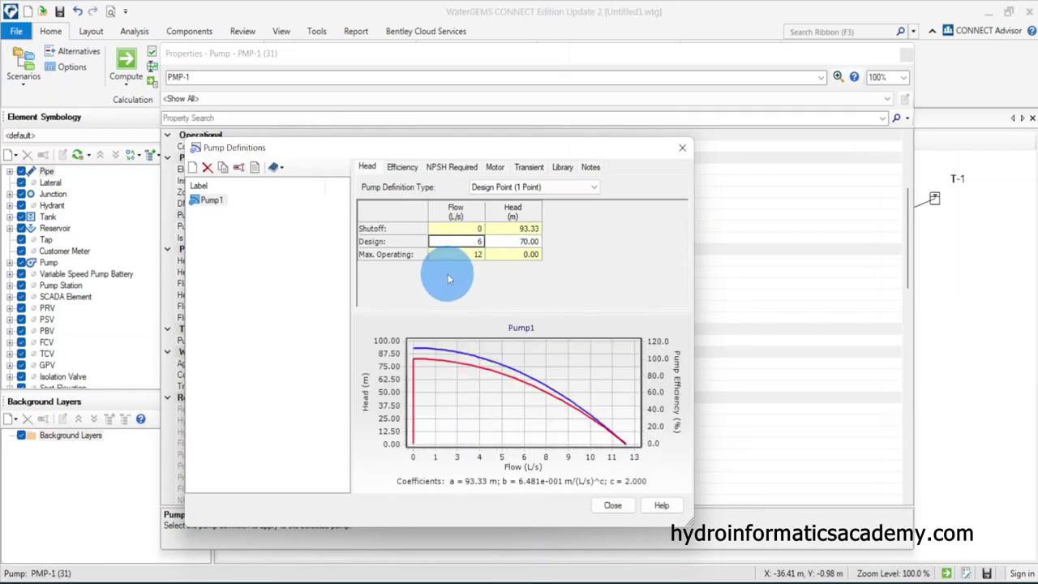
left_click(478, 242)
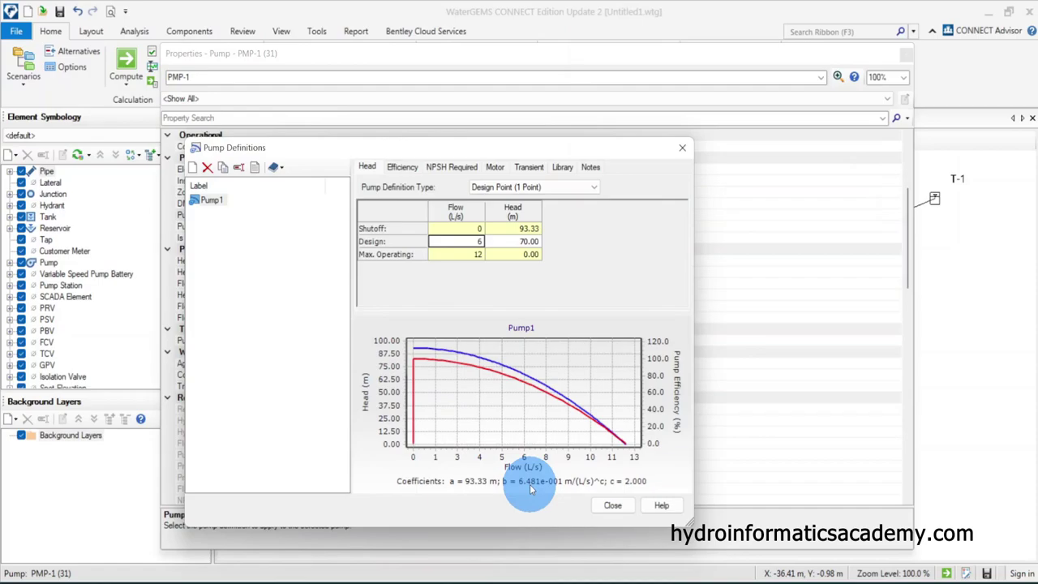
left_click(613, 505)
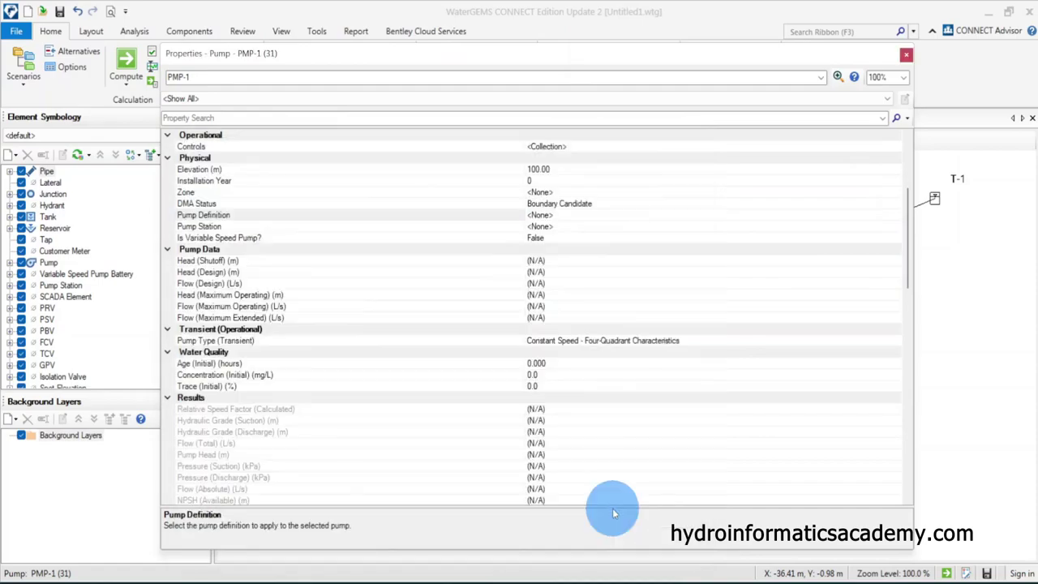
Review the assigned pump definition, shutoff head, design head and design flow of pump PMP-1, and close its properties
left_click(259, 261)
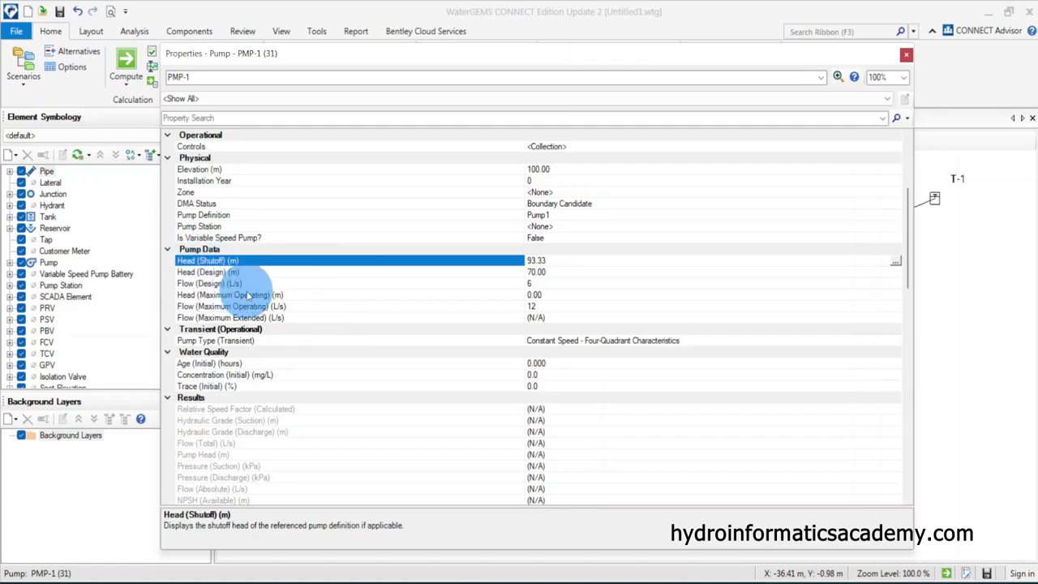
left_click(222, 283)
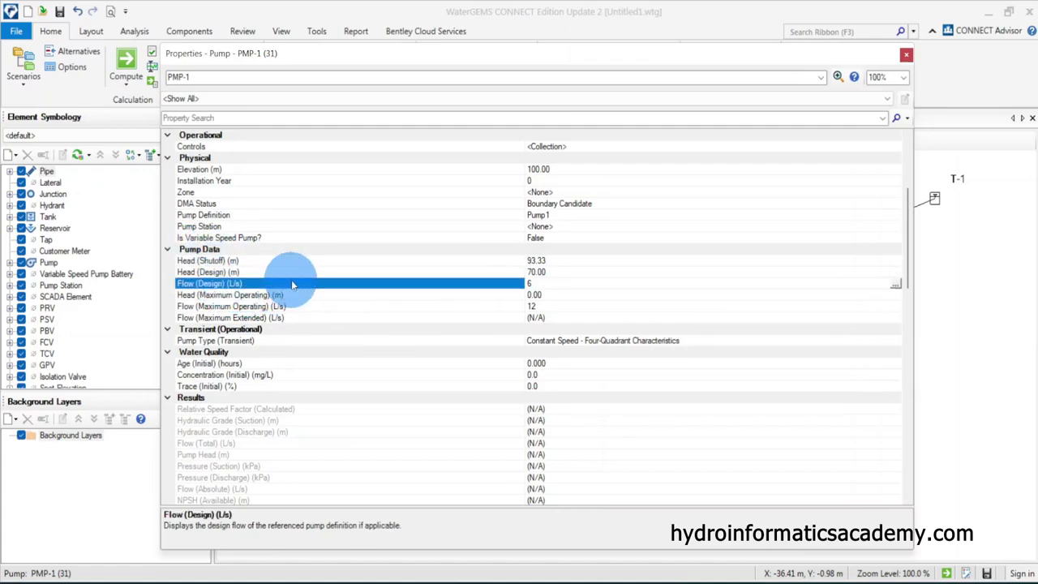
left_click(220, 261)
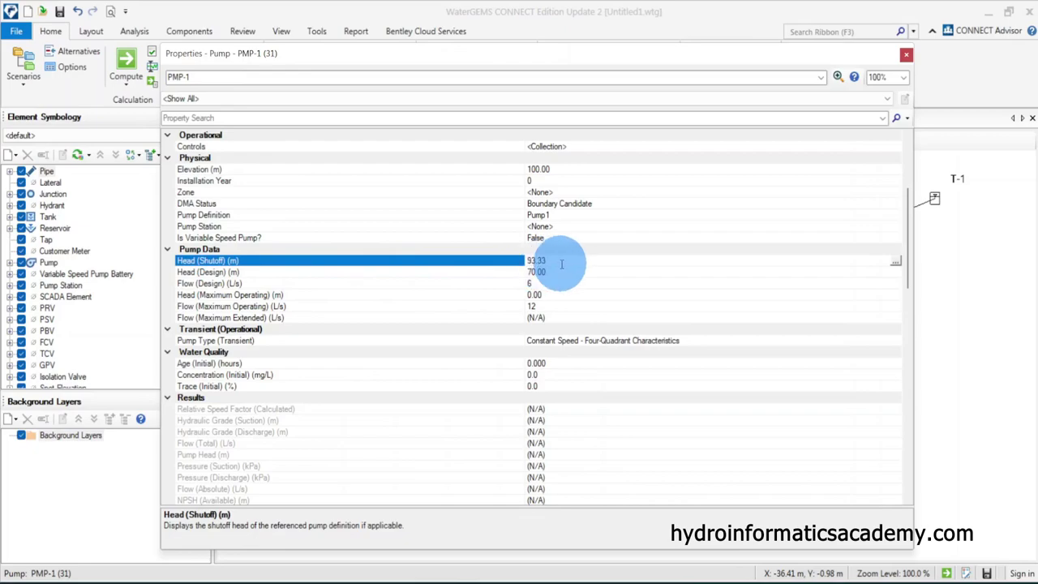
left_click(552, 214)
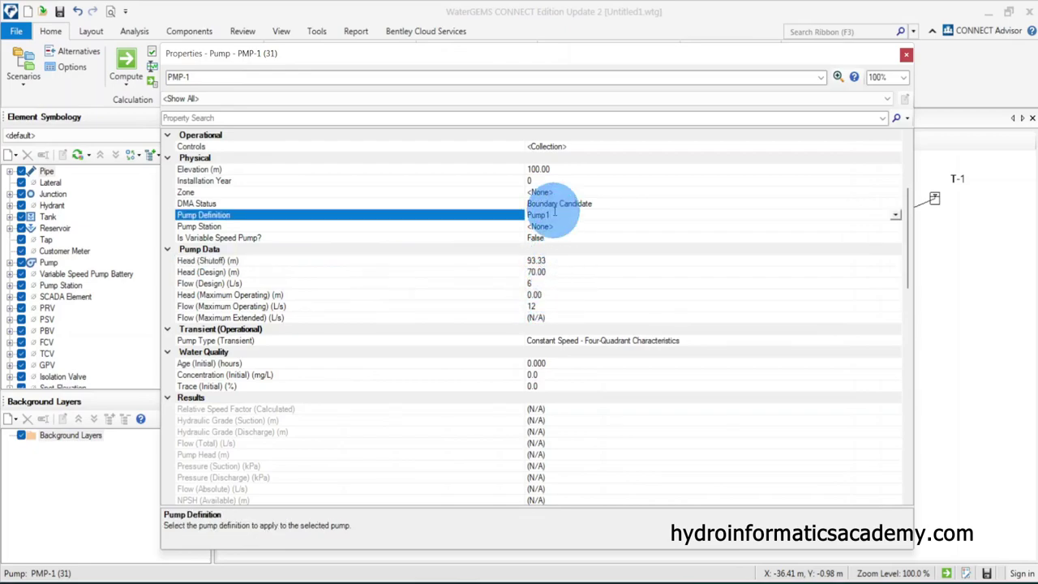
left_click(212, 283)
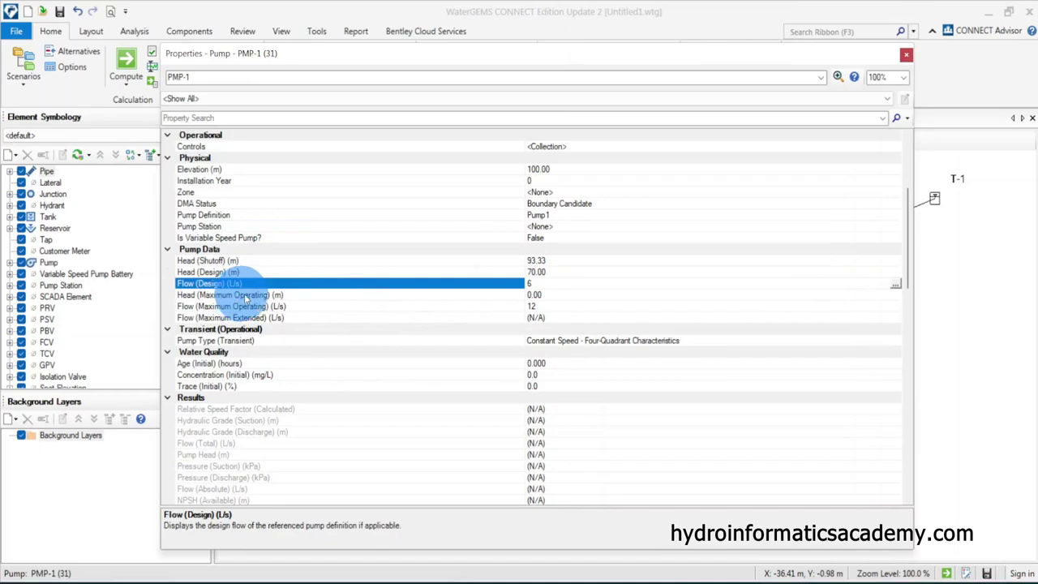
left_click(231, 274)
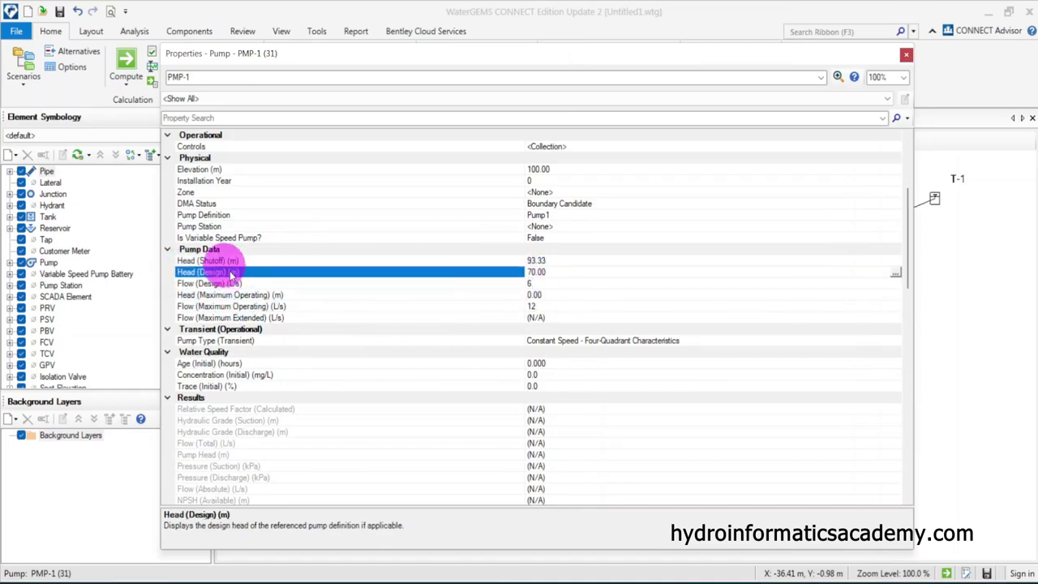
left_click(551, 273)
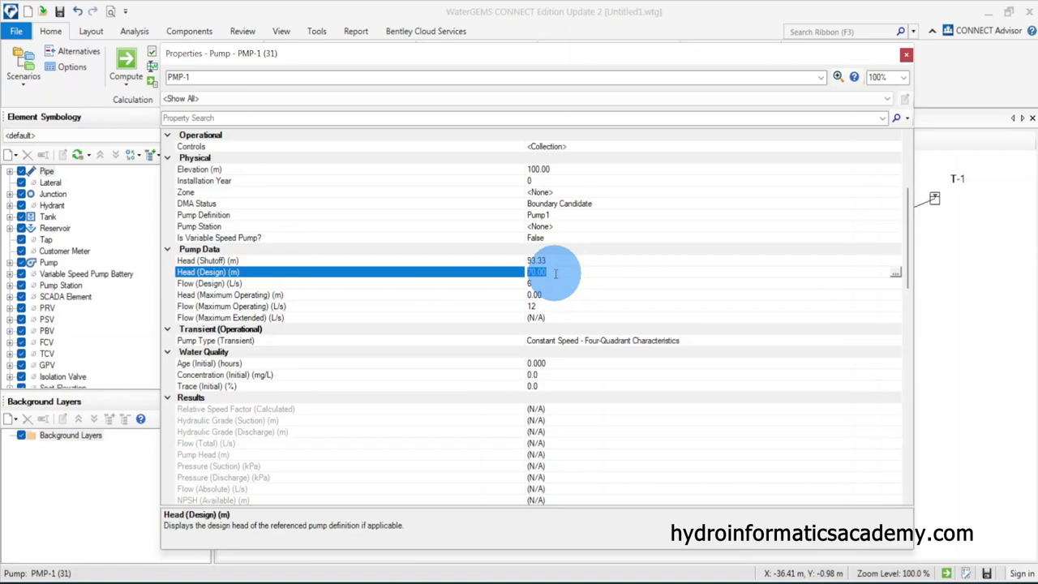
left_click(907, 55)
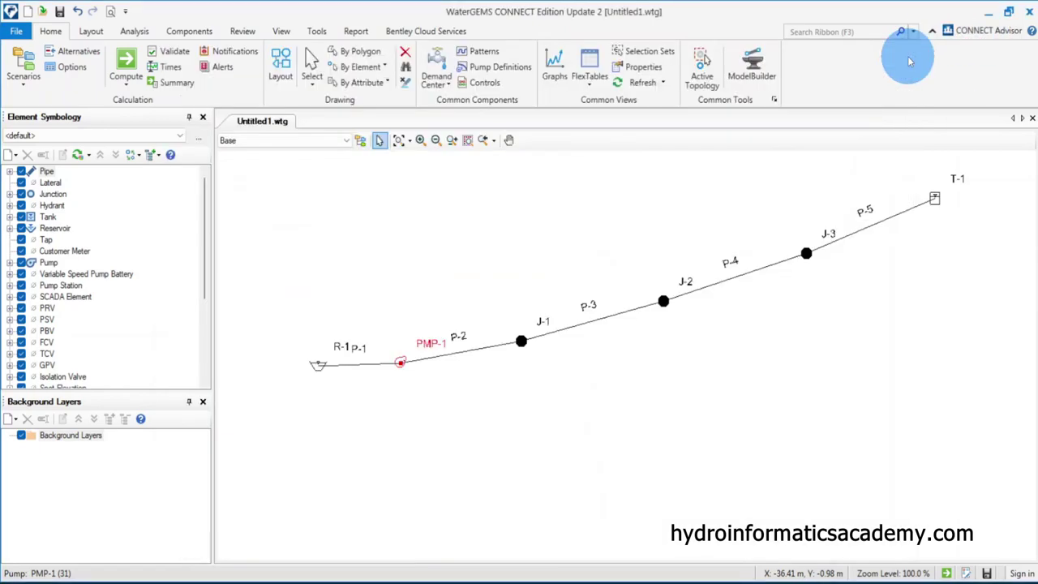
Open the properties of pipes P-3, P-4 and P-5 in turn to check their settings
left_click(606, 381)
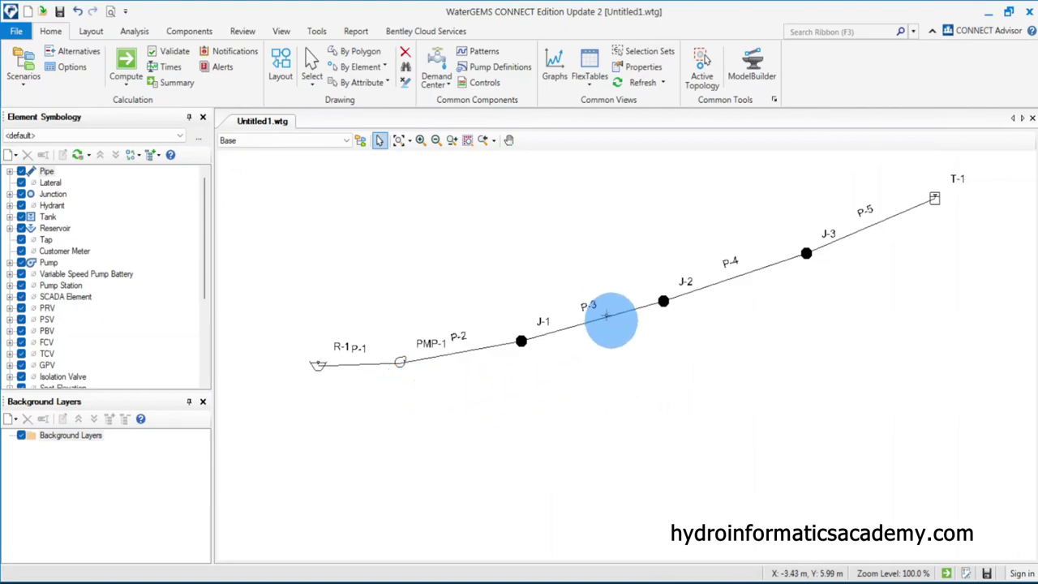
double_click(607, 319)
left_click(906, 56)
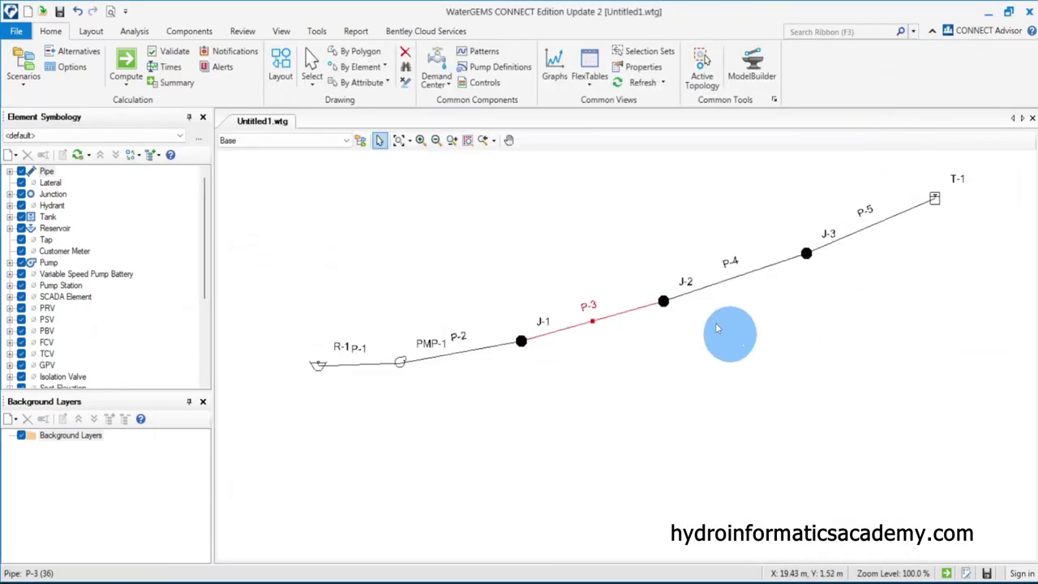
double_click(726, 282)
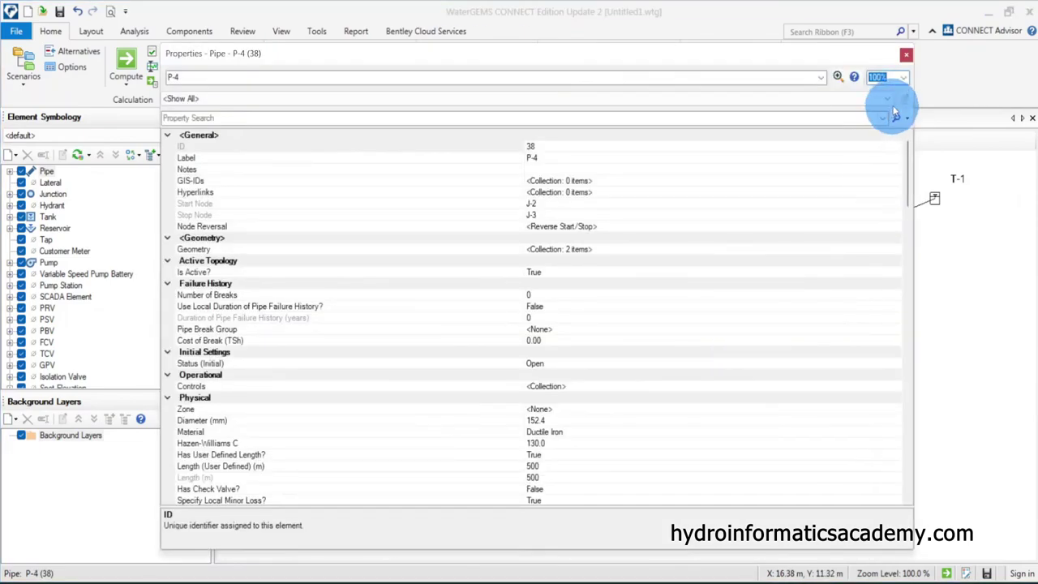
left_click(906, 55)
double_click(836, 235)
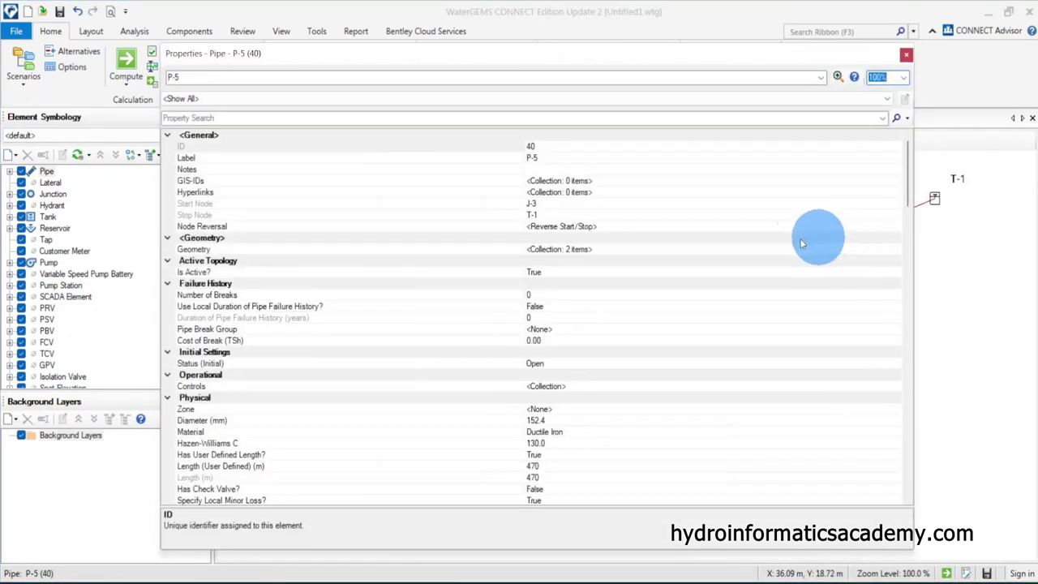
Close the properties of pipe P-5 and validate the network model
left_click(906, 54)
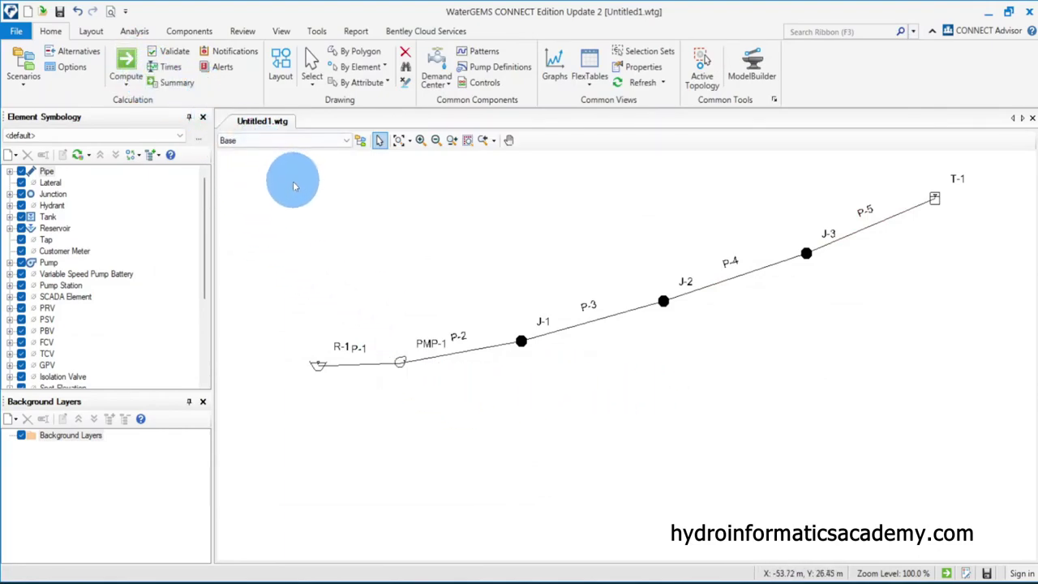
left_click(174, 51)
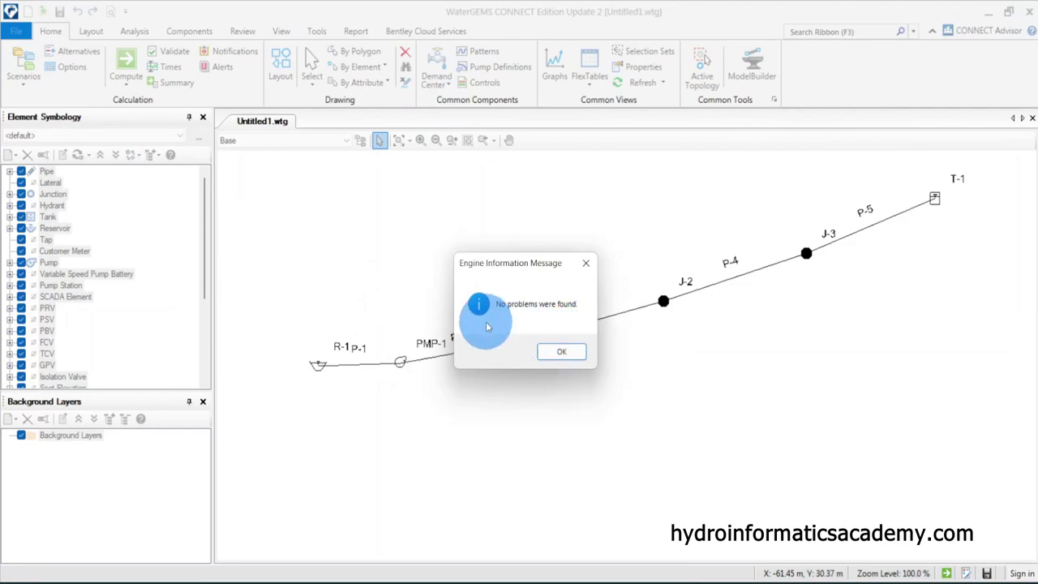
left_click(560, 352)
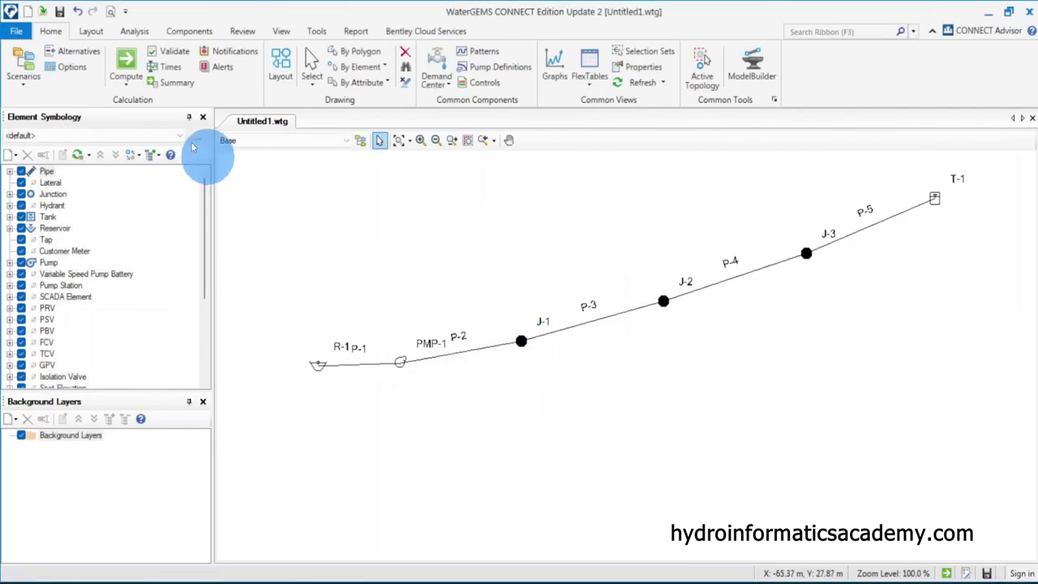
Compute the Base scenario, review the flow supplied in the calculation summary, and close the summary
left_click(128, 61)
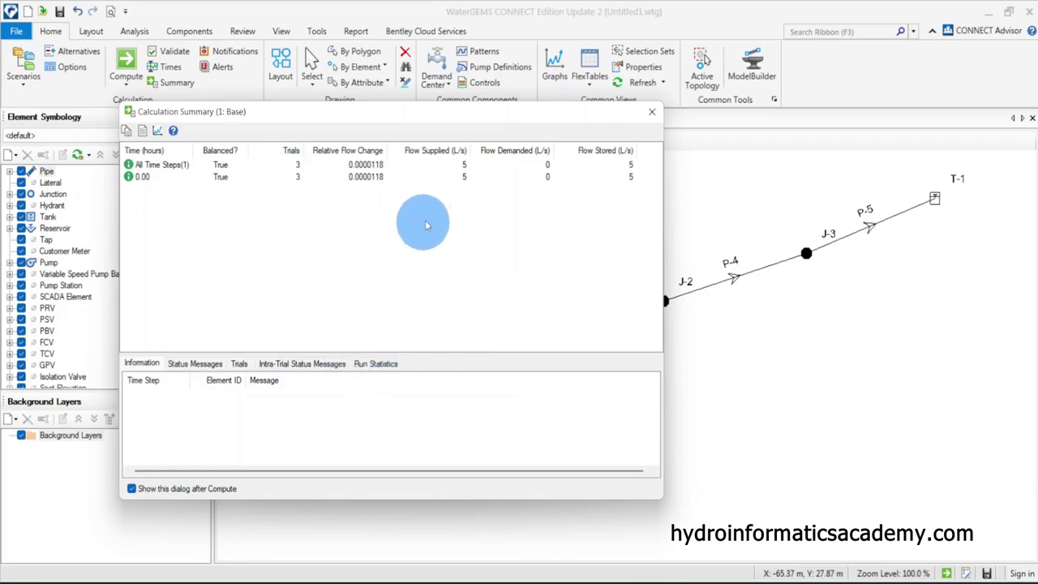
left_click(459, 168)
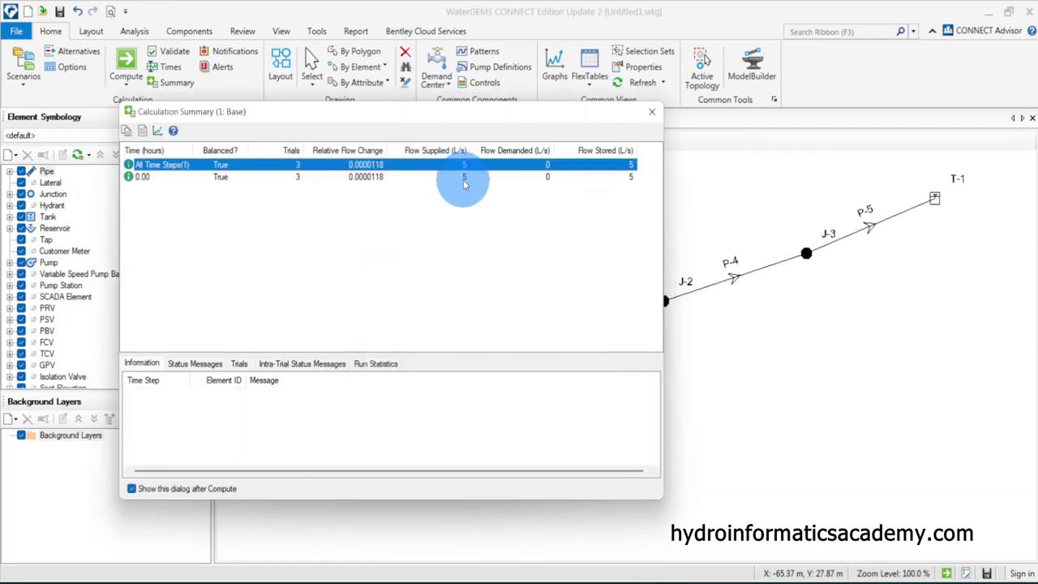
left_click(462, 178)
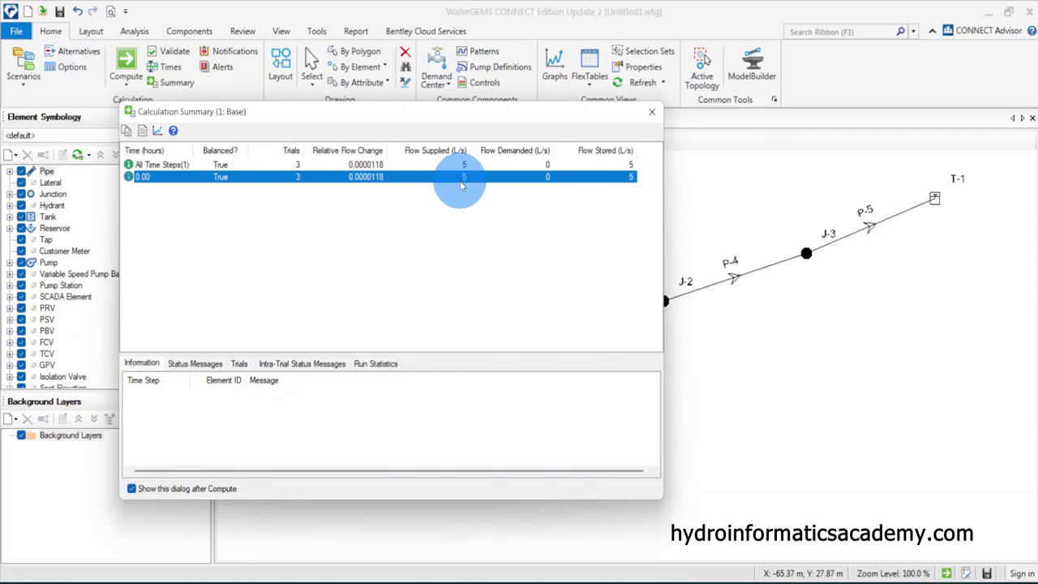
left_click(652, 111)
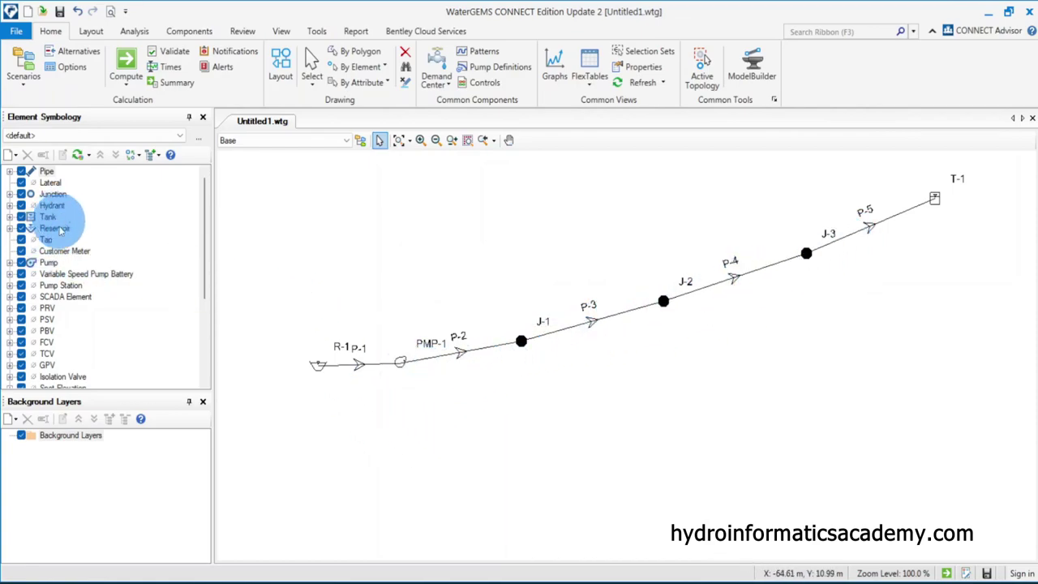
left_click(48, 173)
right_click(51, 175)
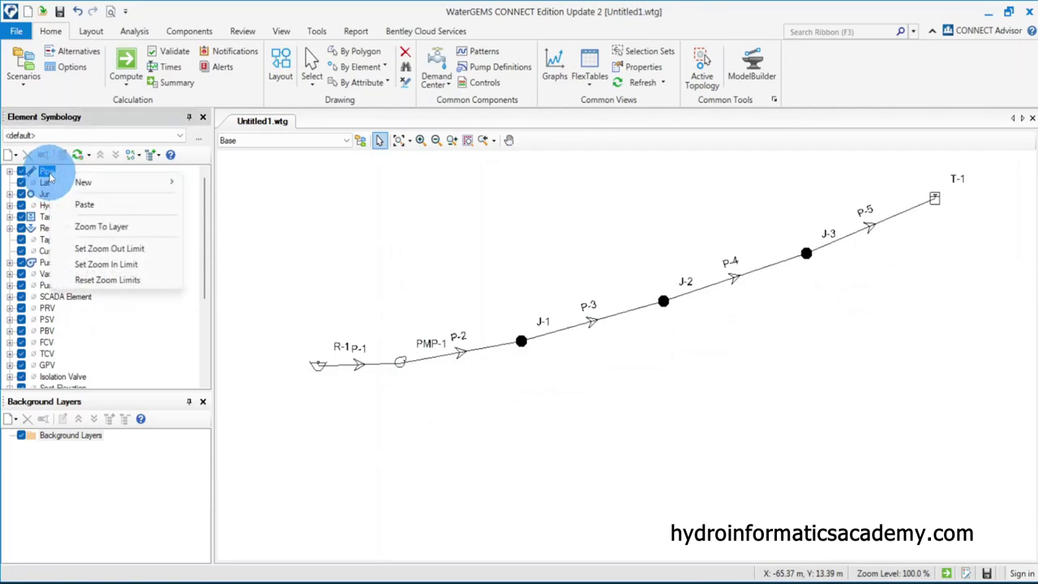
mouse_move(86, 185)
left_click(416, 232)
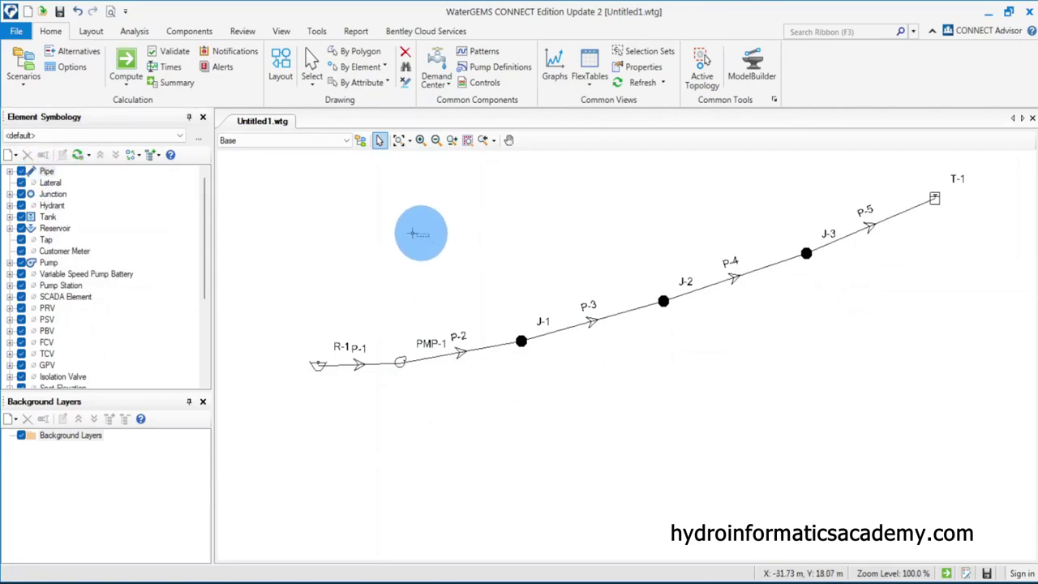
Add a pipe annotation with the Flow result as its field and apply it to all elements
left_click(10, 173)
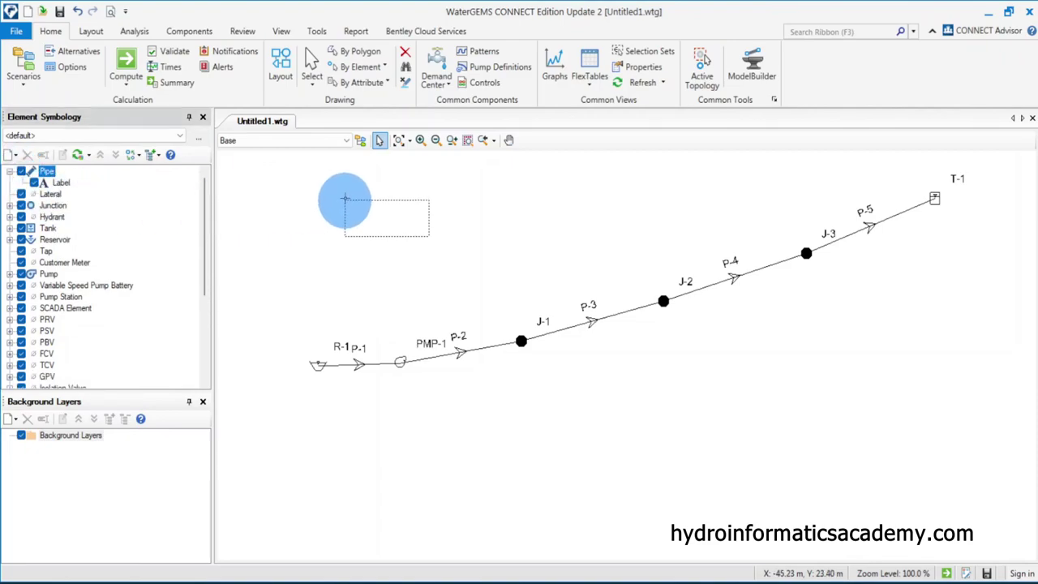
left_click(343, 203)
left_click(60, 185)
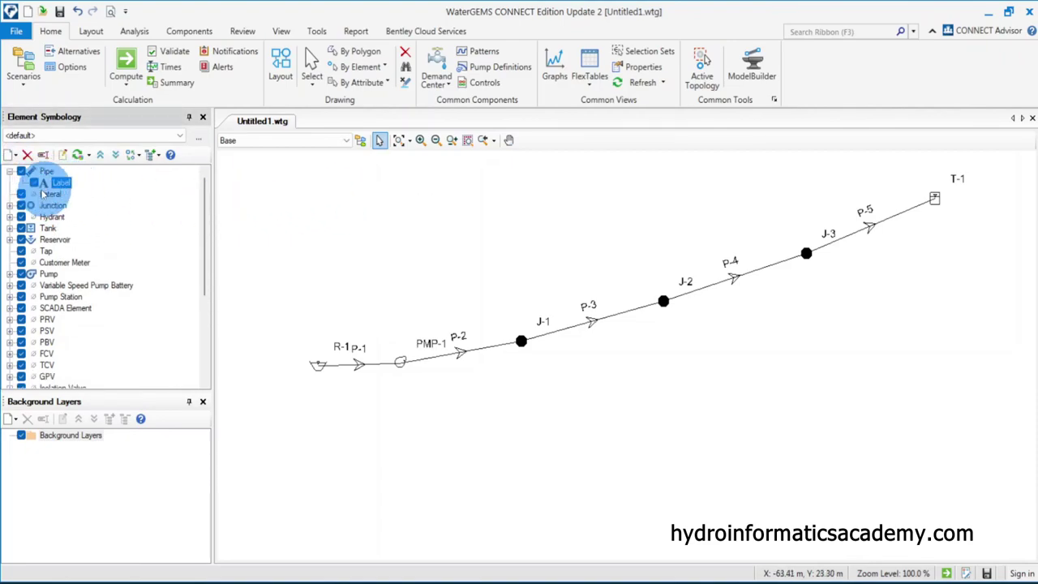
right_click(46, 172)
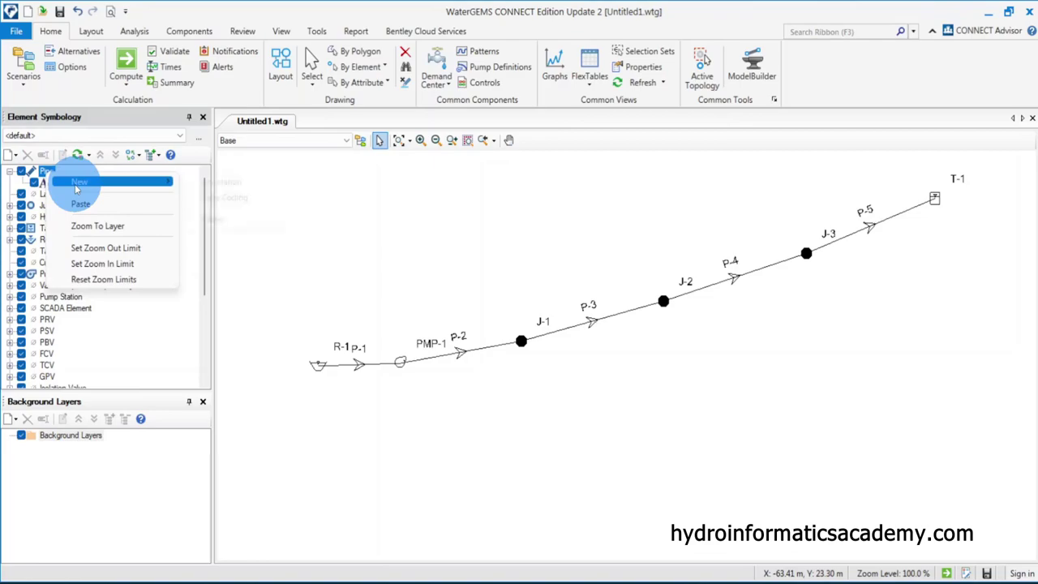
mouse_move(81, 182)
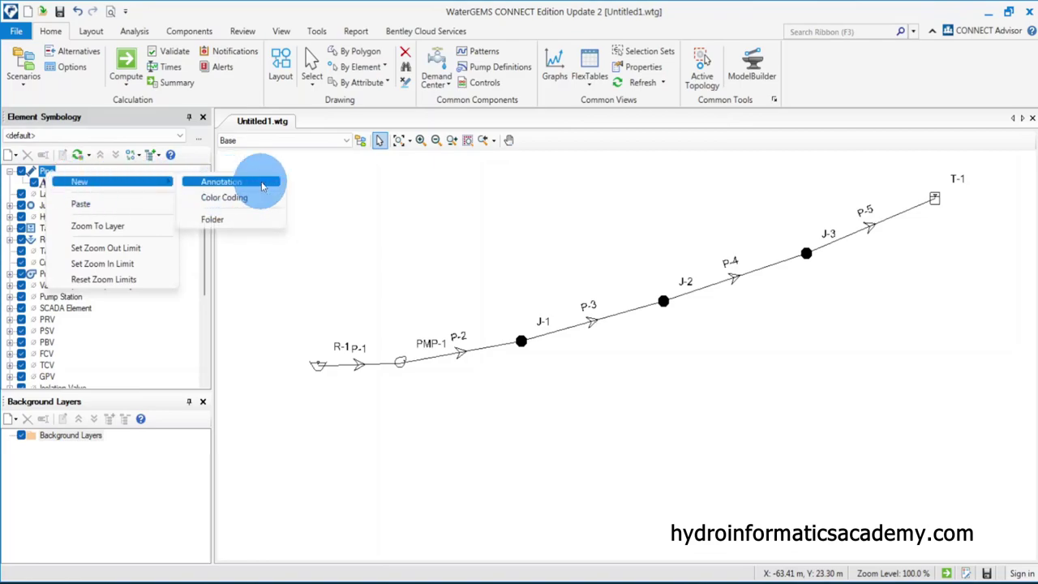
left_click(260, 182)
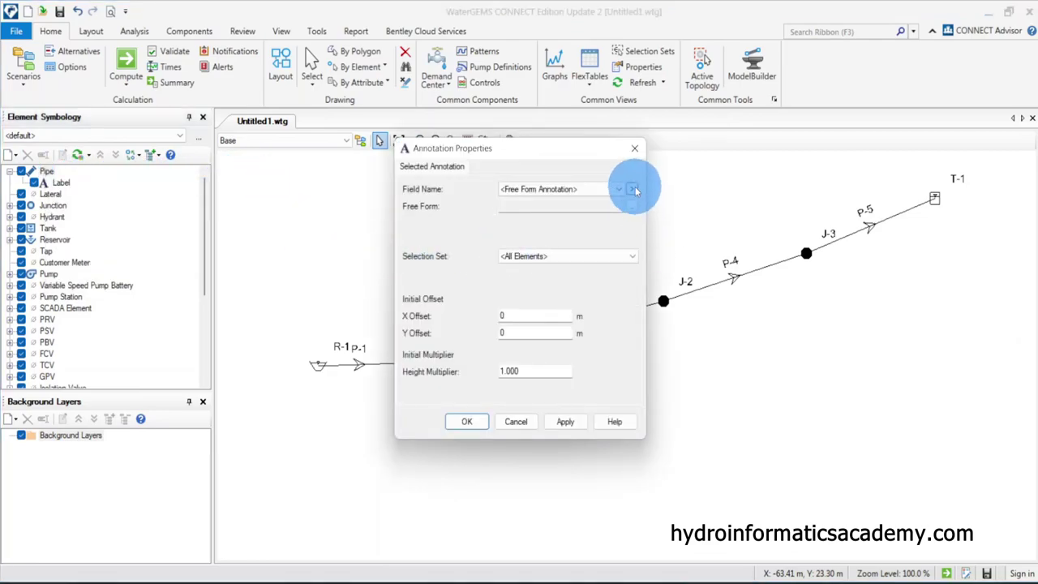
left_click(633, 189)
mouse_move(714, 286)
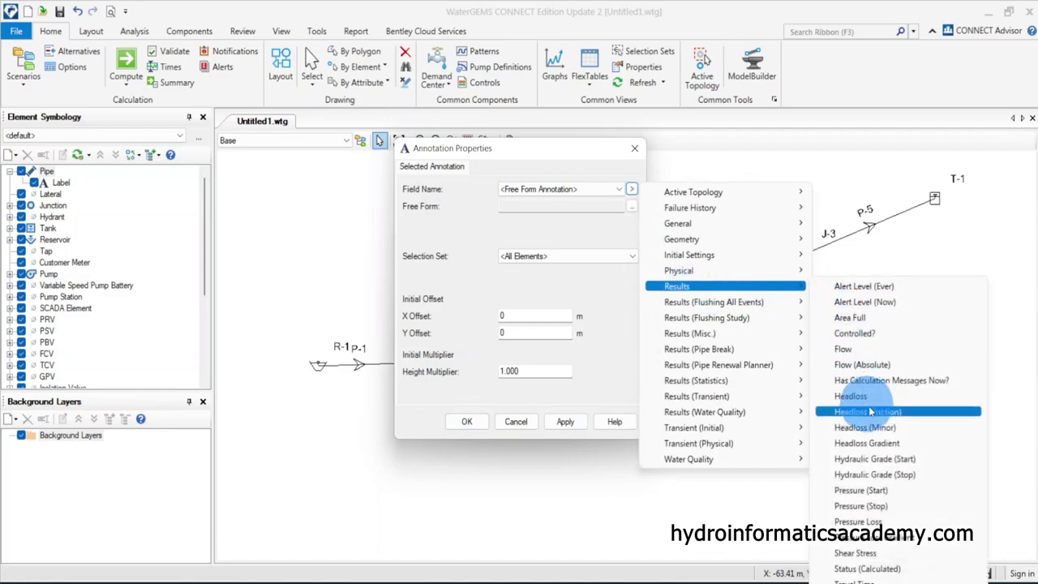
left_click(892, 348)
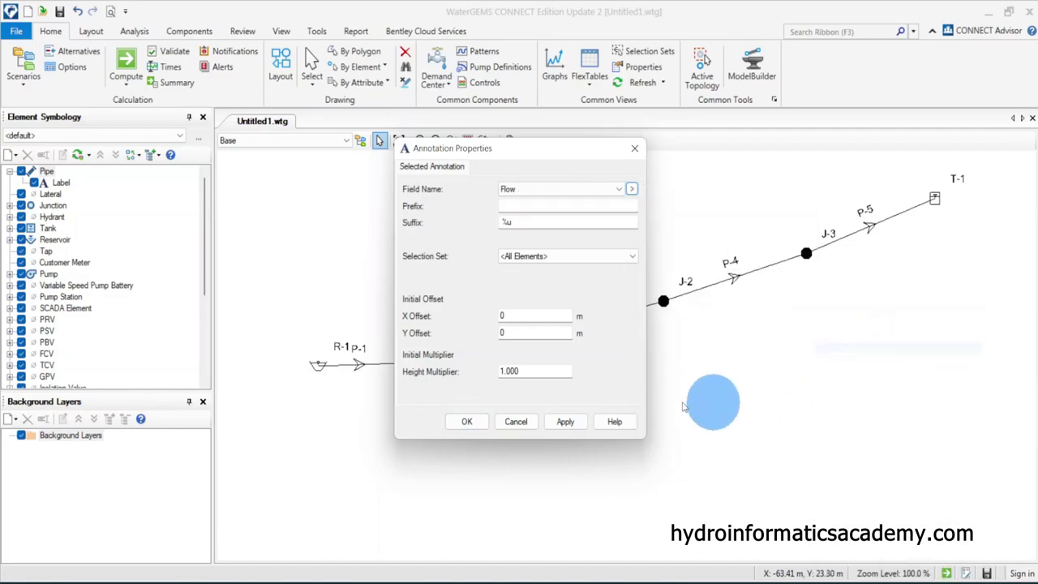
left_click_drag(568, 143, 290, 163)
left_click(285, 435)
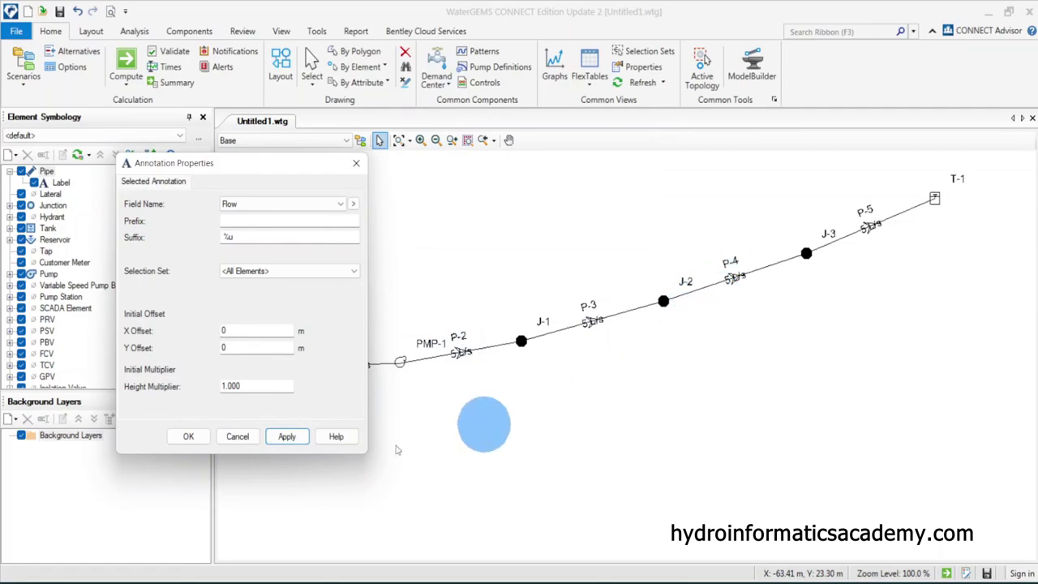
Set the flow annotation's initial Y offset to -2 m and confirm the annotation
left_click(217, 348)
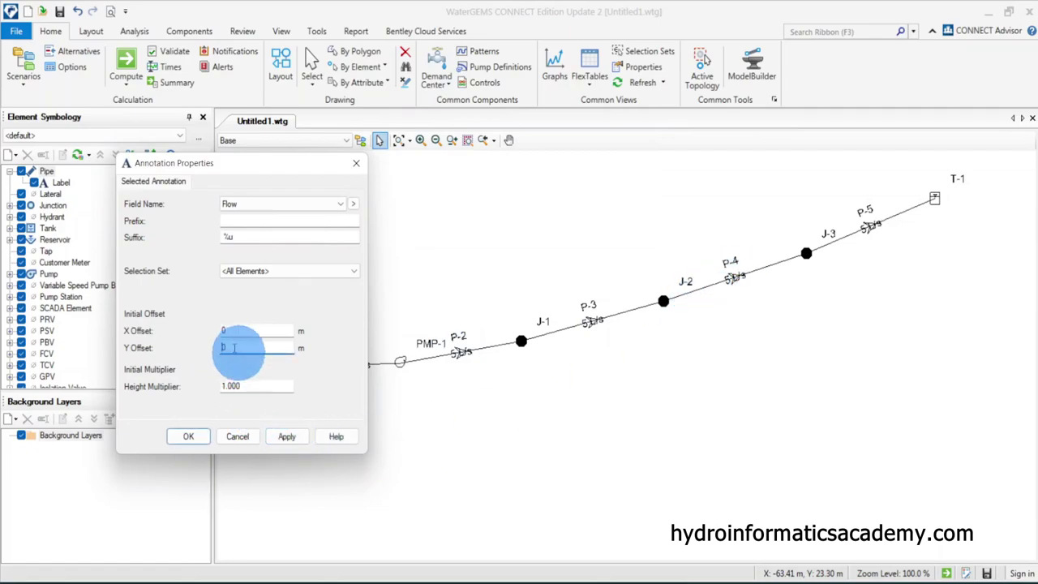
double_click(221, 347)
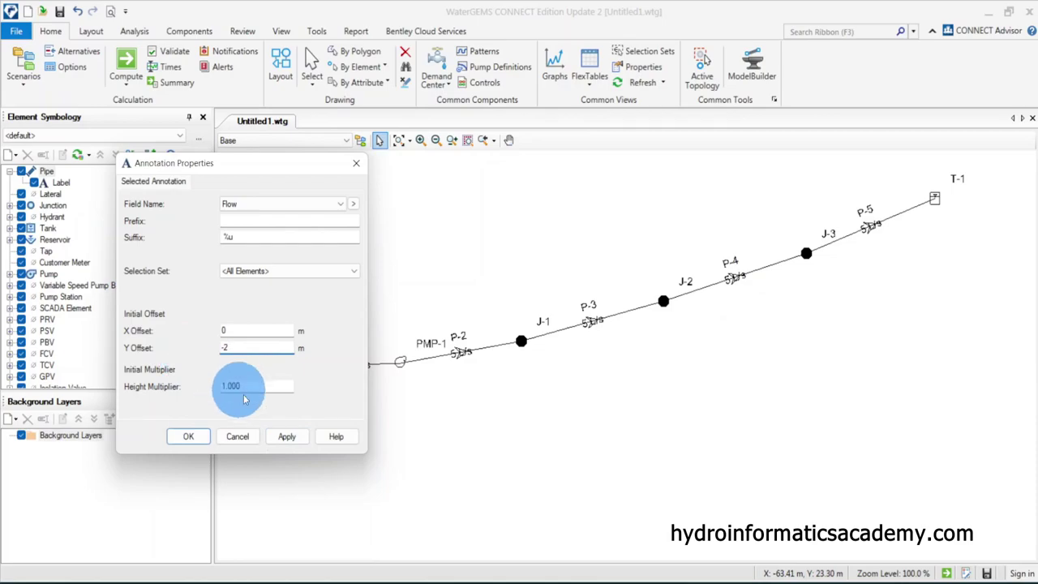
left_click(287, 437)
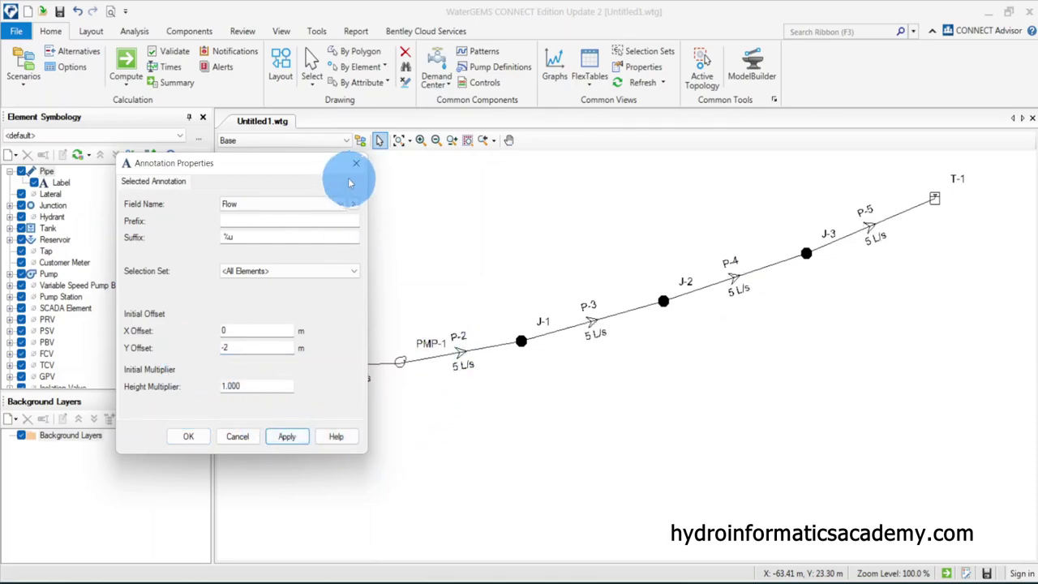
left_click(189, 438)
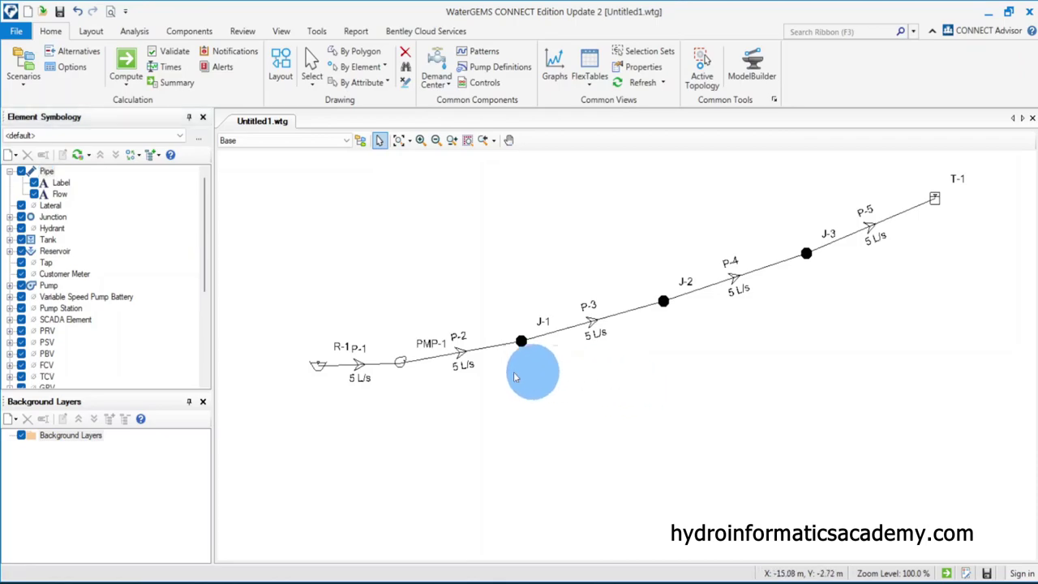
Check the elevation of pump PMP-1 and the properties of reservoir R-1, closing each properties window
left_click(401, 363)
double_click(402, 365)
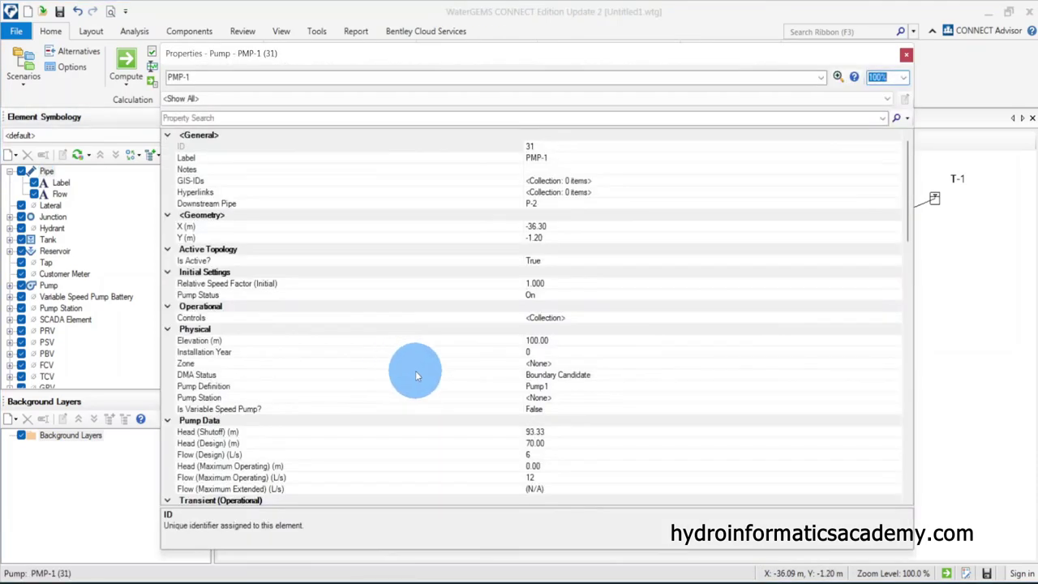
left_click(268, 341)
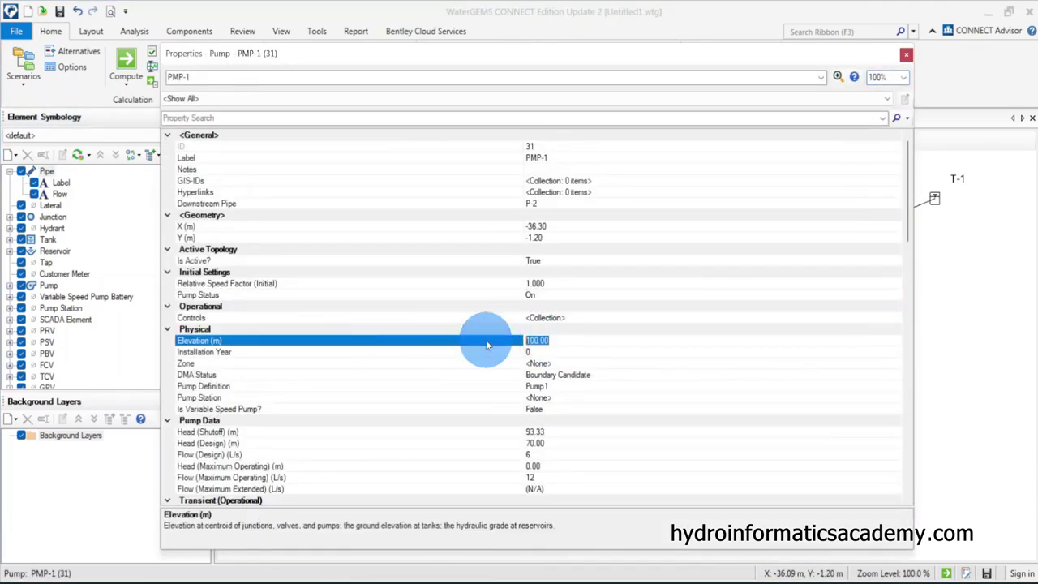
left_click(905, 57)
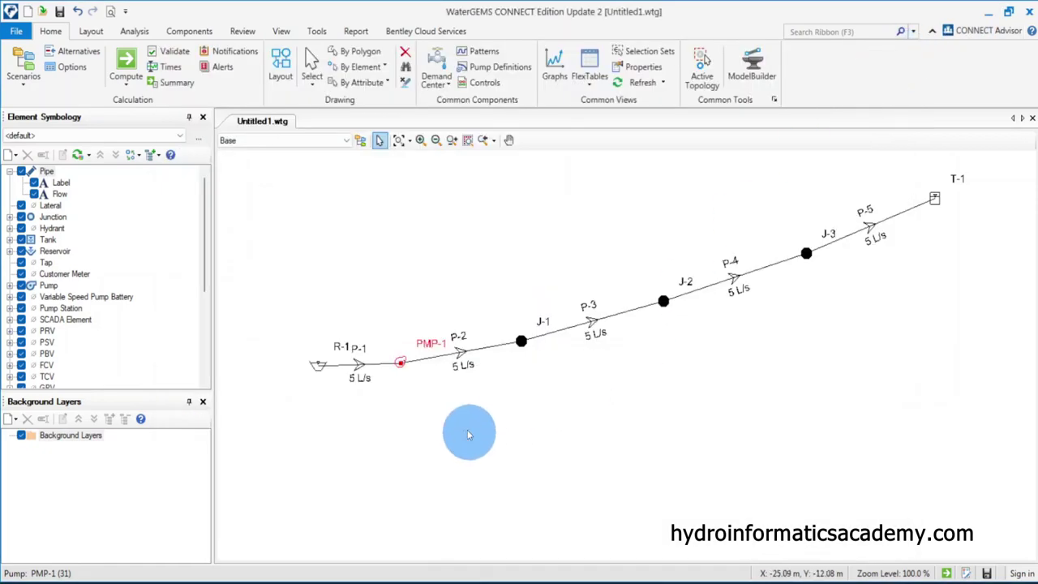
double_click(318, 365)
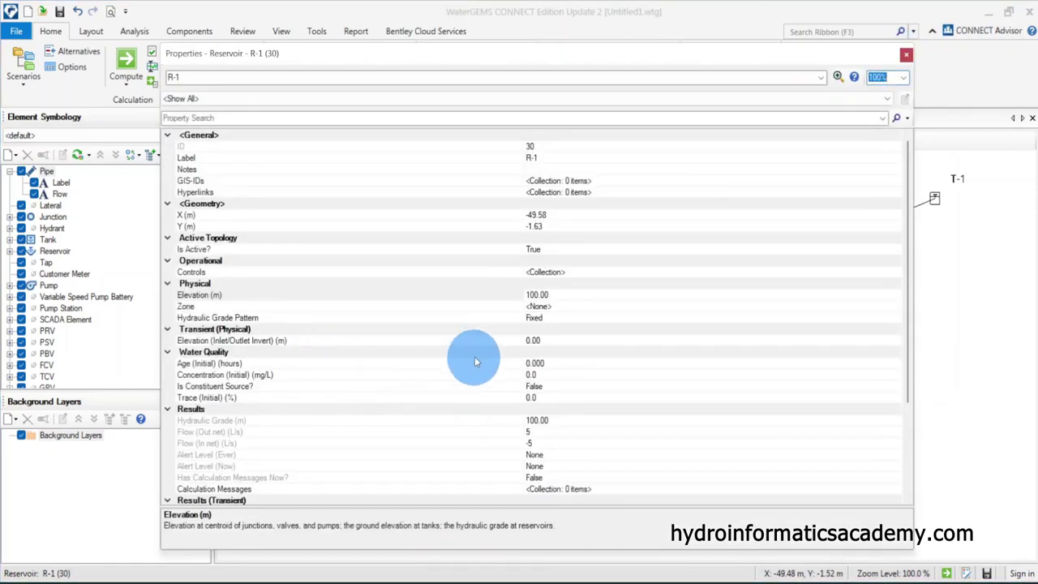
left_click(907, 57)
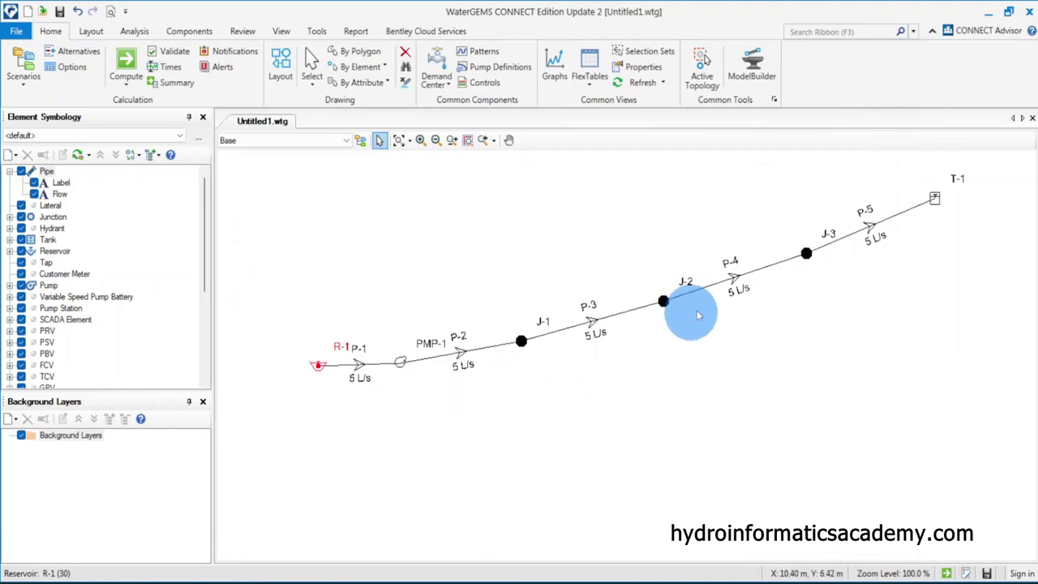
Examine the calculated flow among the results of pipe P-4 and close its properties
left_click(722, 285)
double_click(722, 285)
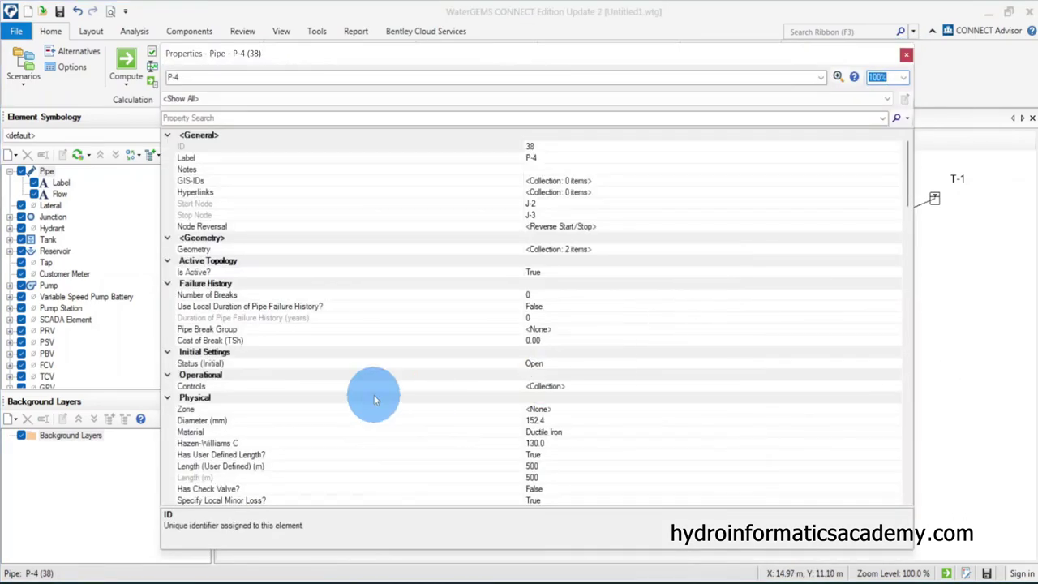
scroll(331, 389, "down", 10)
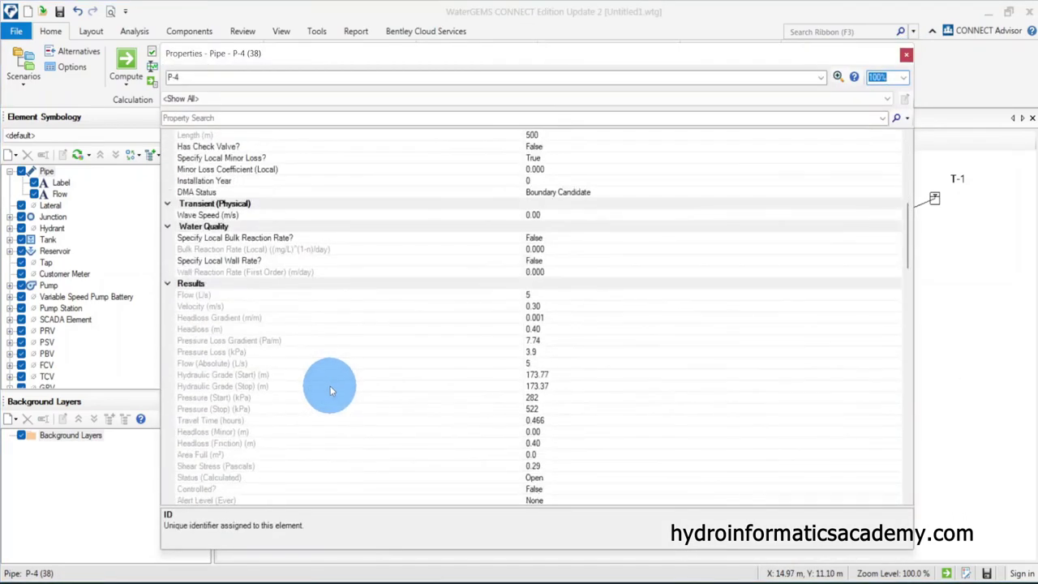
left_click(208, 307)
left_click(242, 295)
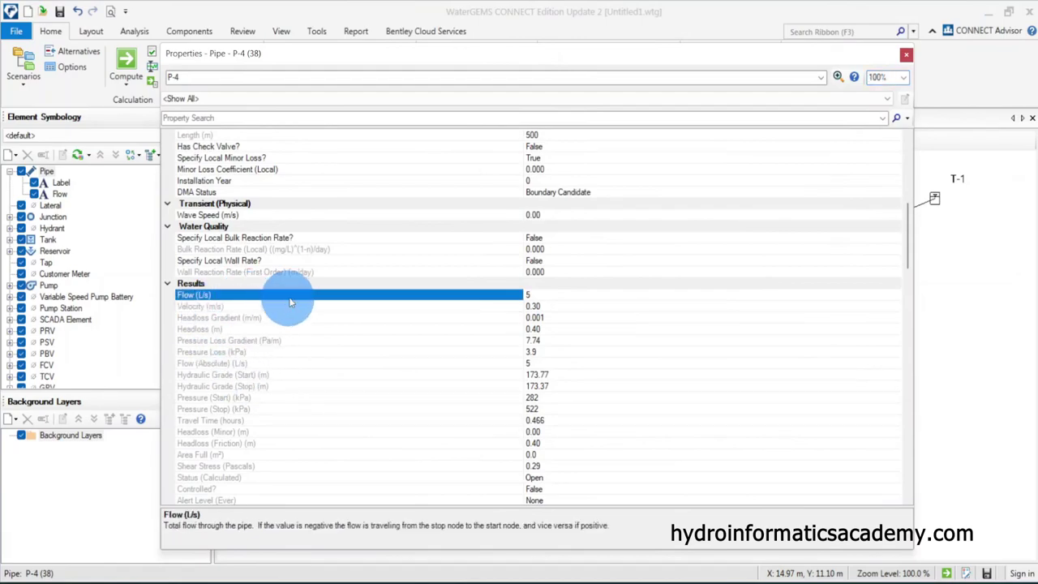
left_click(905, 57)
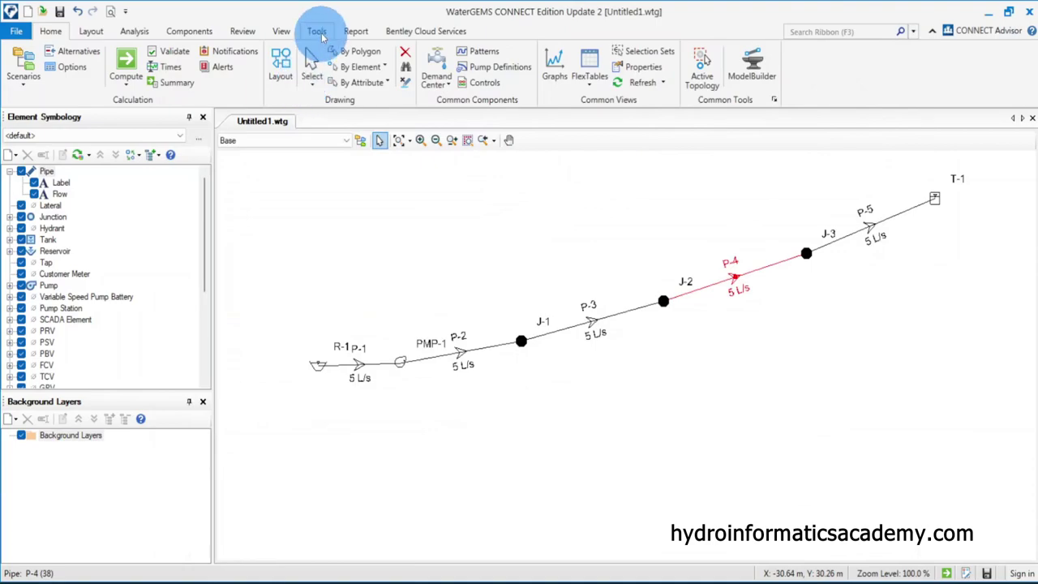
Set the display precision of the Flow field to 2 through pipe P-4's properties, keeping L/s, and close the properties
double_click(748, 275)
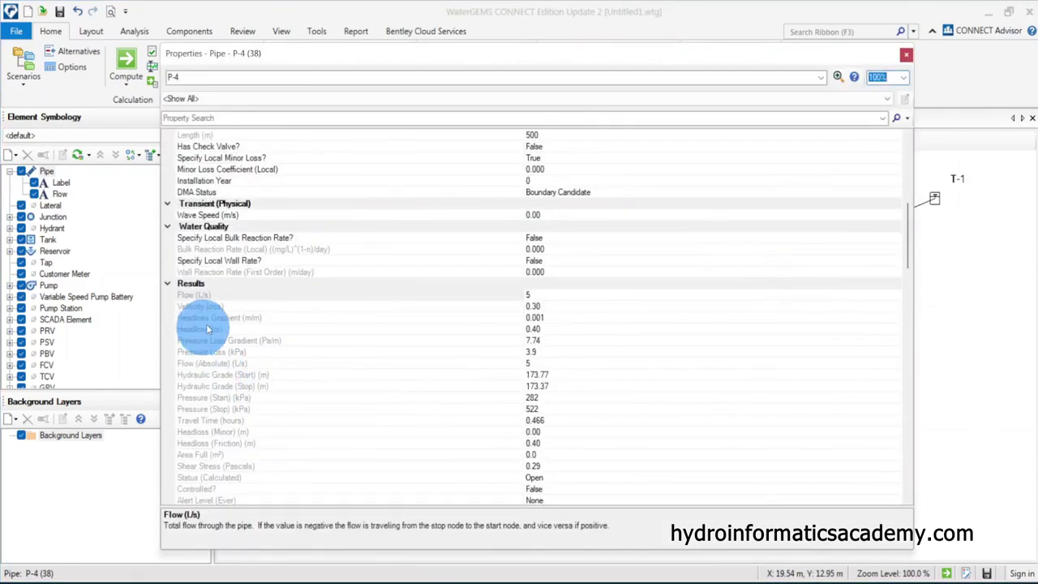
left_click(210, 295)
right_click(232, 297)
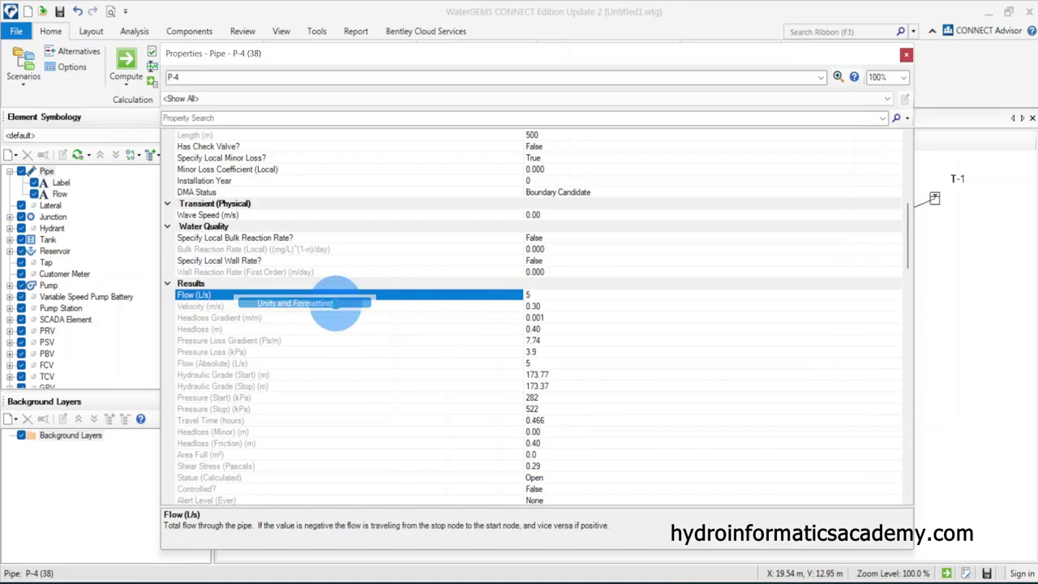
left_click(335, 303)
double_click(499, 316)
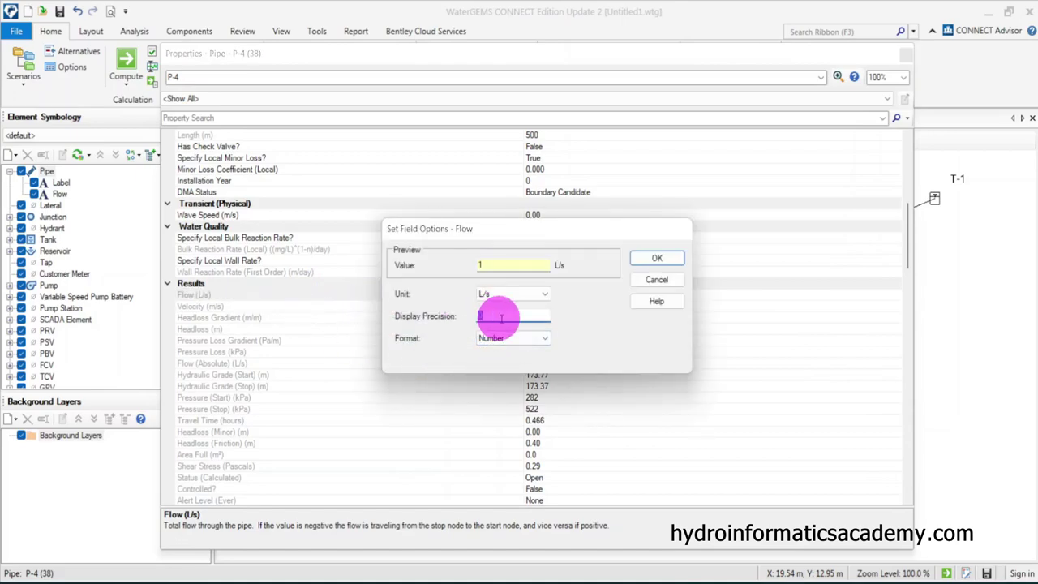
type("2")
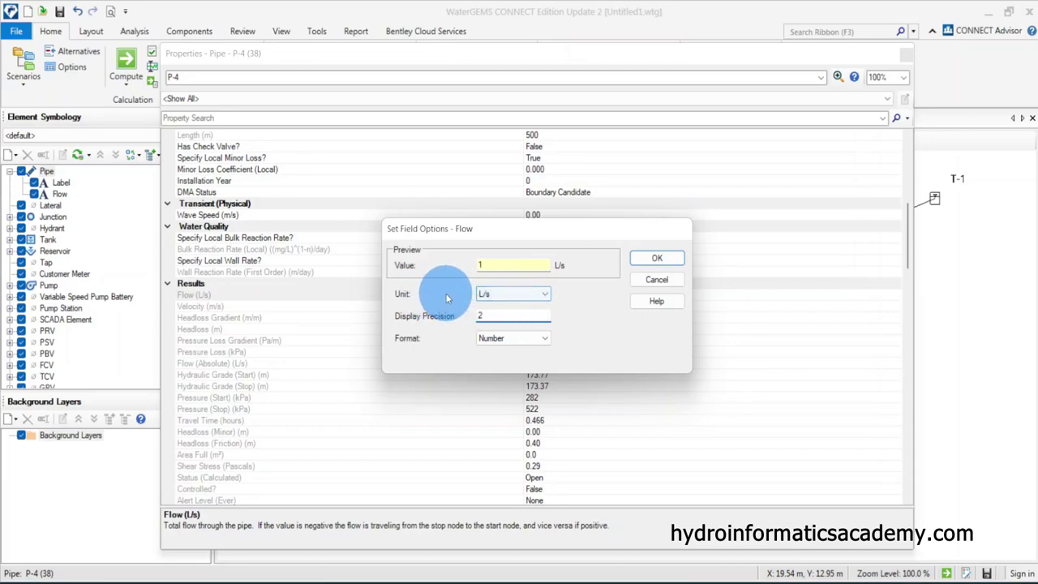
left_click(655, 258)
left_click(907, 55)
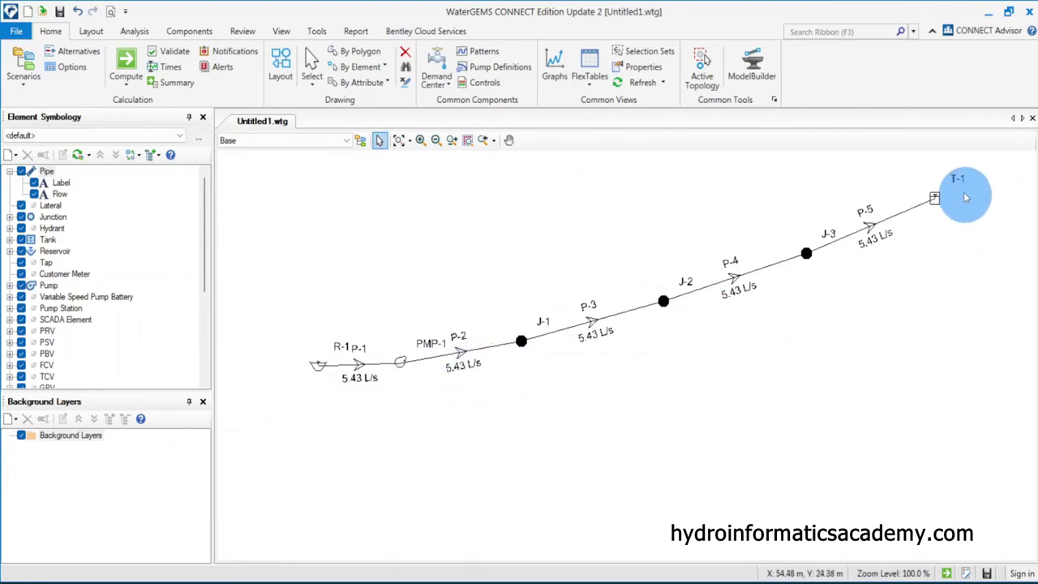
Add a Pipe annotation for the Velocity result field, covering all elements, and apply it
left_click_drag(909, 176, 975, 233)
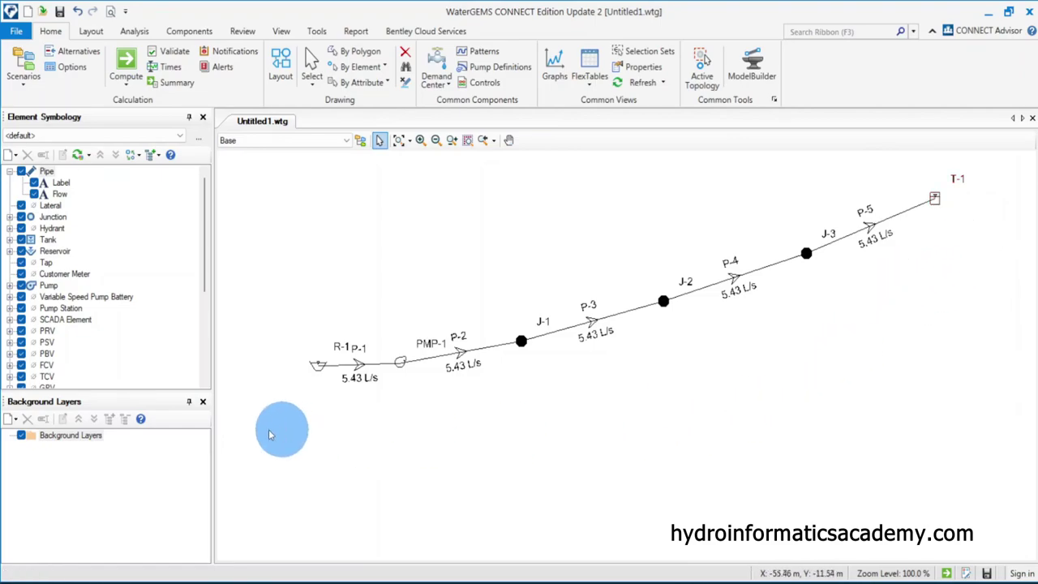
right_click(47, 172)
mouse_move(81, 181)
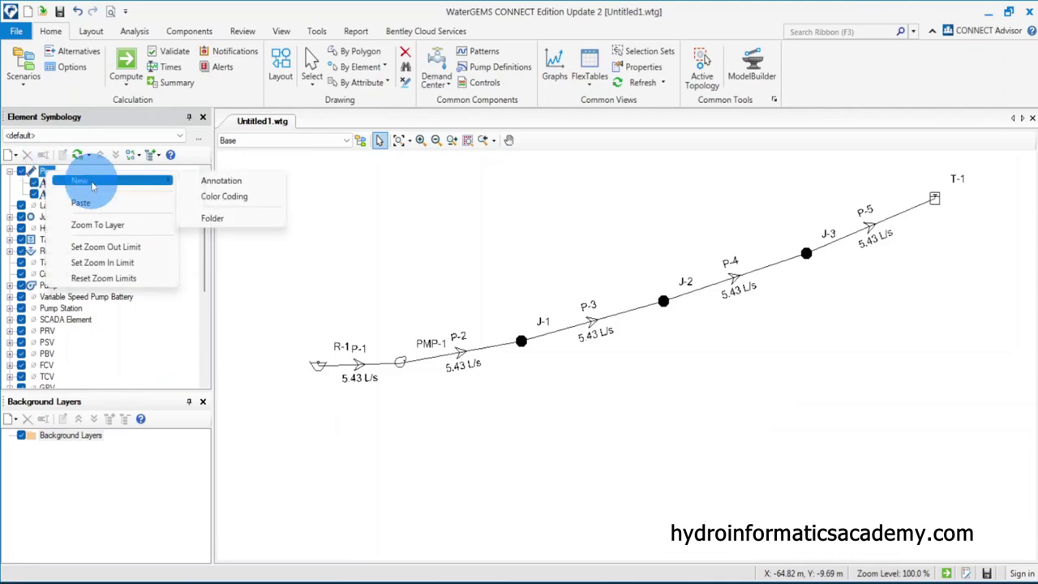
left_click(197, 178)
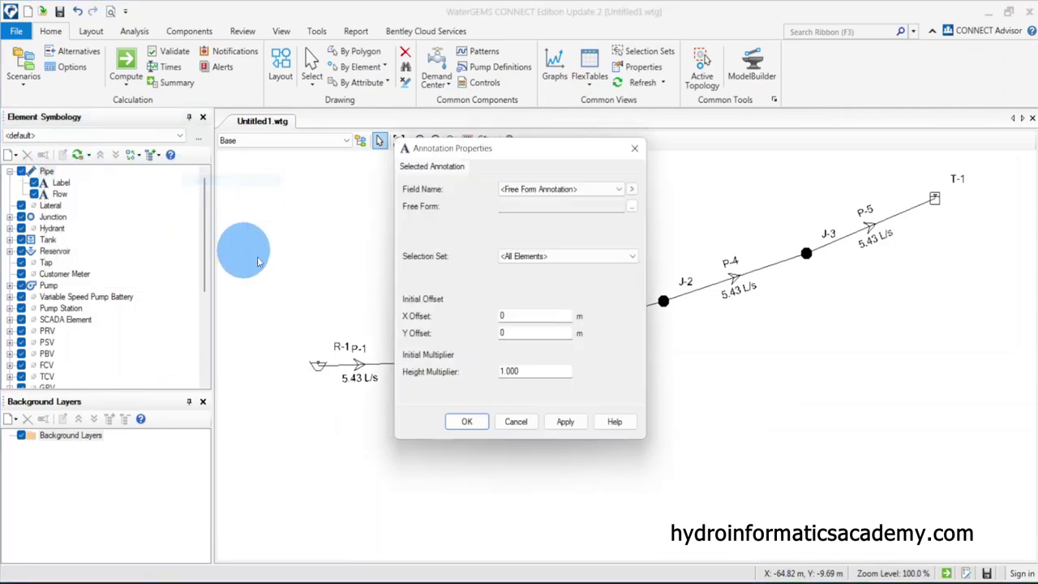
left_click(631, 189)
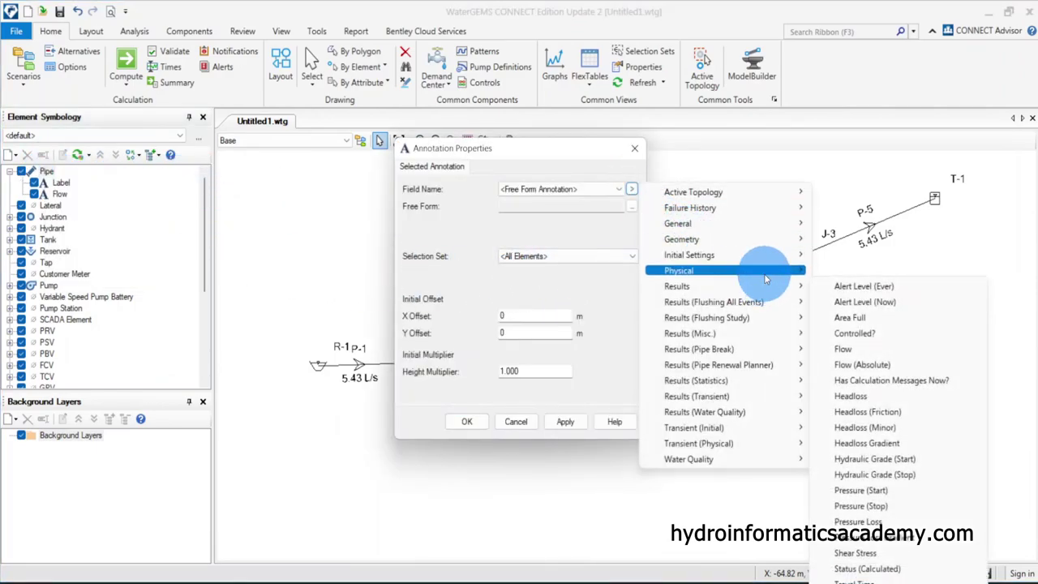
mouse_move(797, 291)
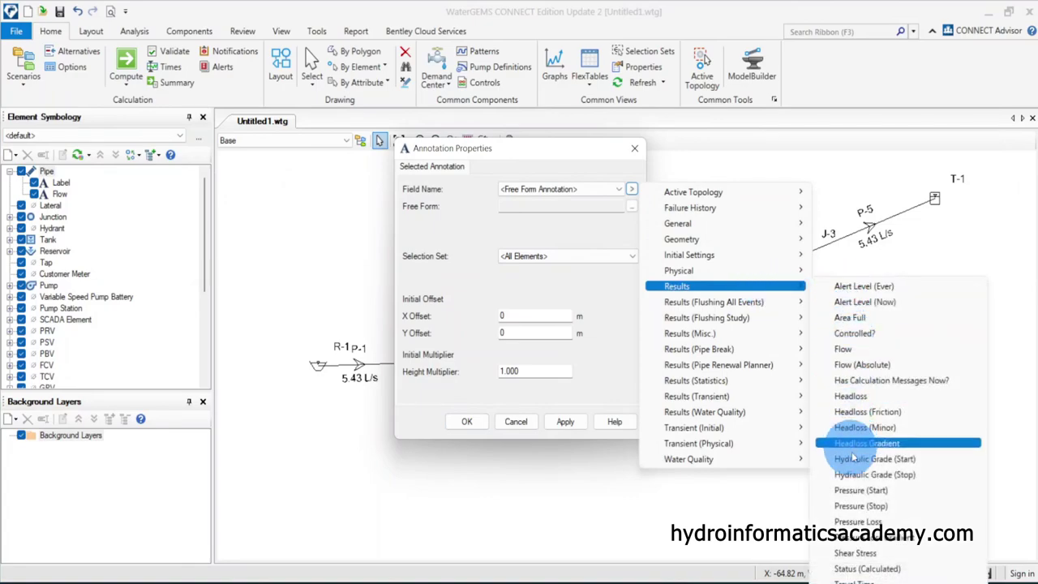
left_click(858, 577)
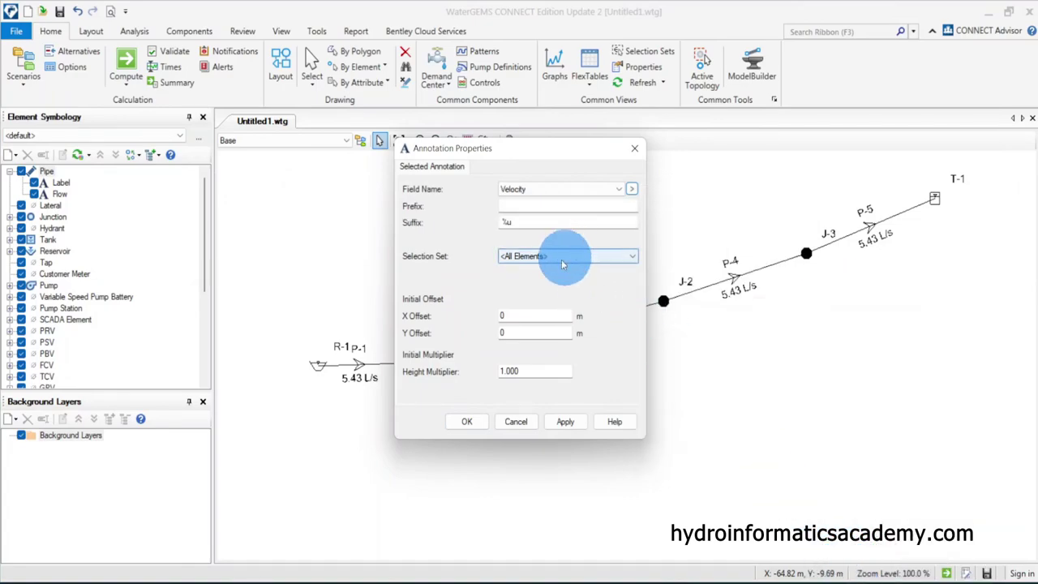
left_click(566, 422)
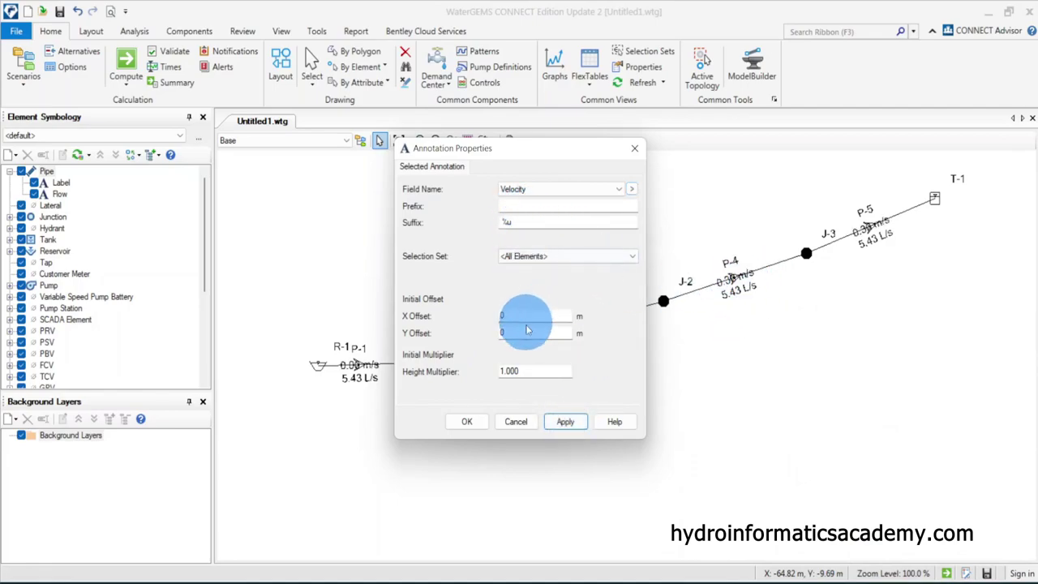
Set the velocity annotation's initial Y offset to 2 m, apply it and confirm the annotation
double_click(501, 316)
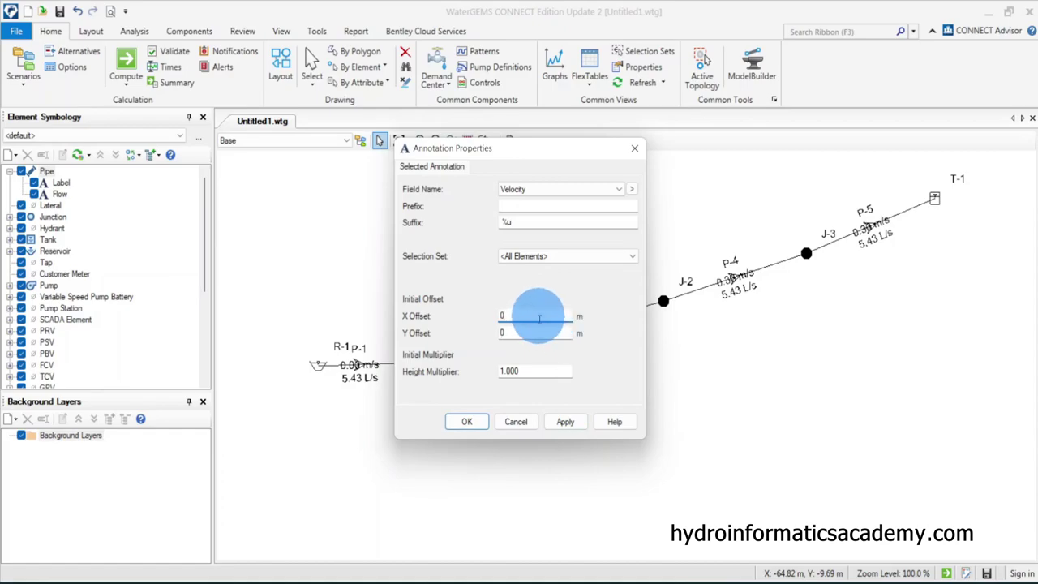
double_click(527, 333)
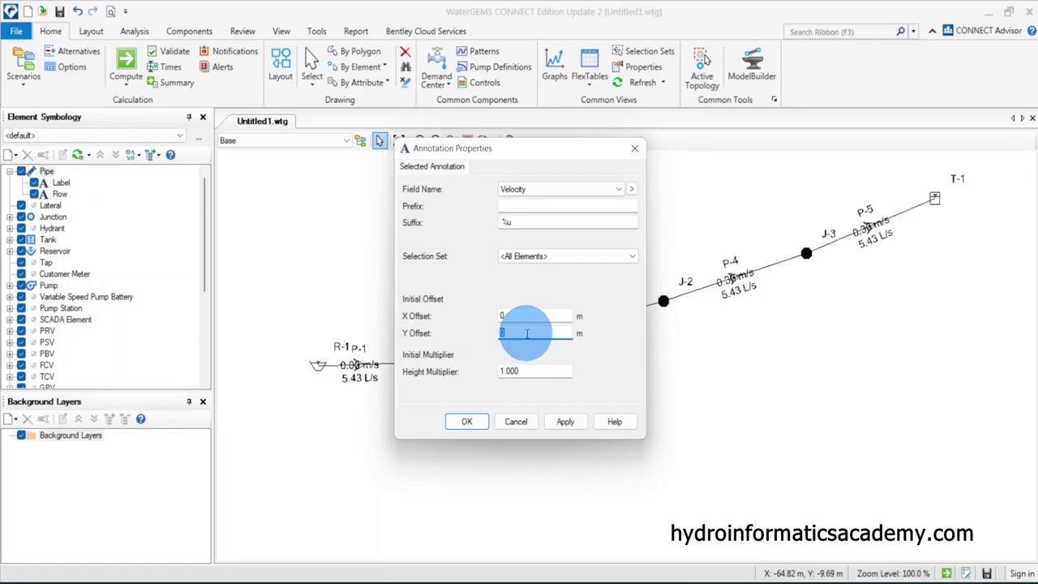
type("8")
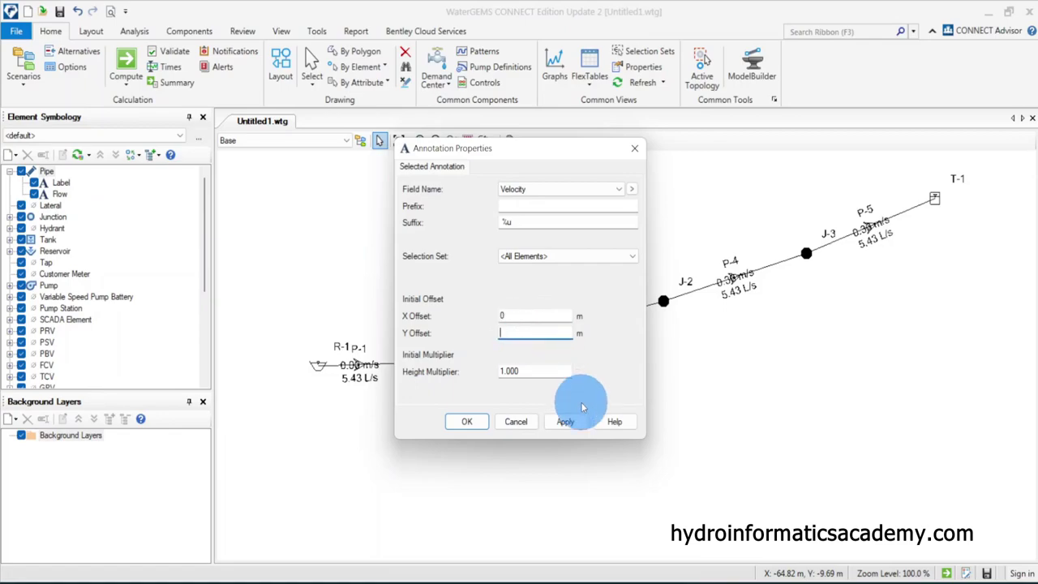
left_click(566, 422)
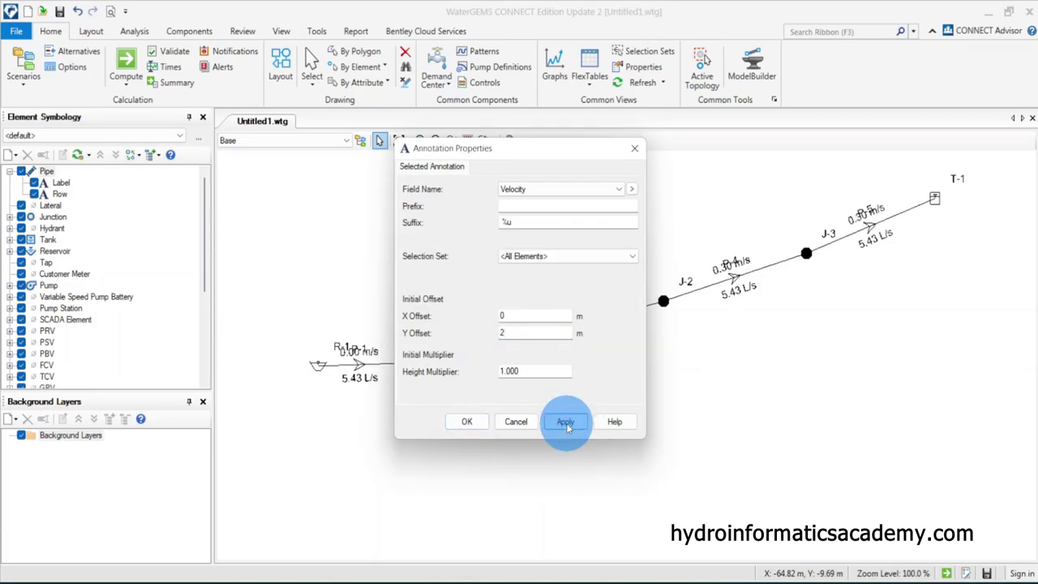
left_click(470, 422)
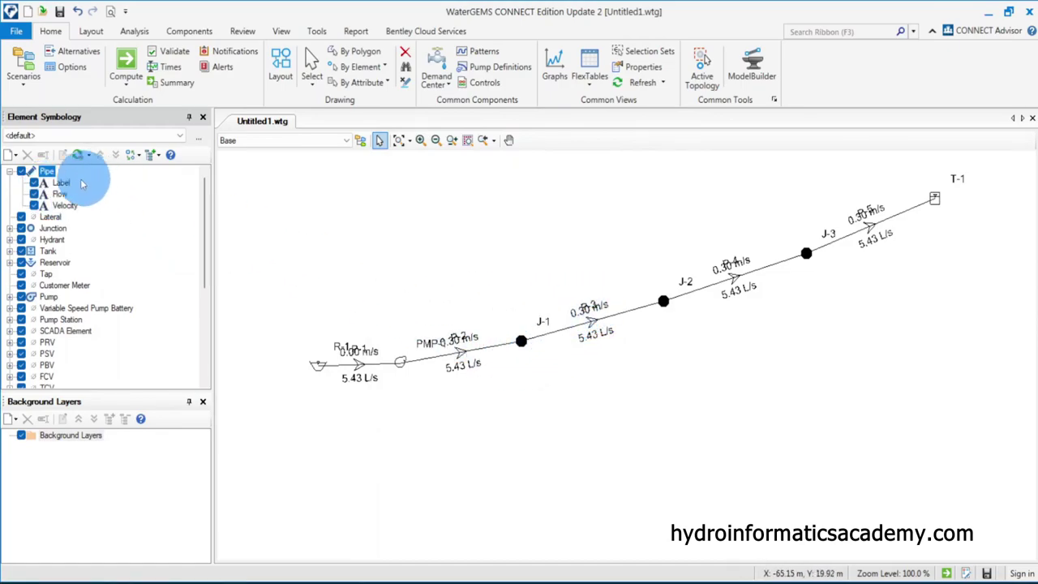
Hide the Label annotation of the pipes and dismiss the CONNECTION Client sign-in window
left_click(38, 184)
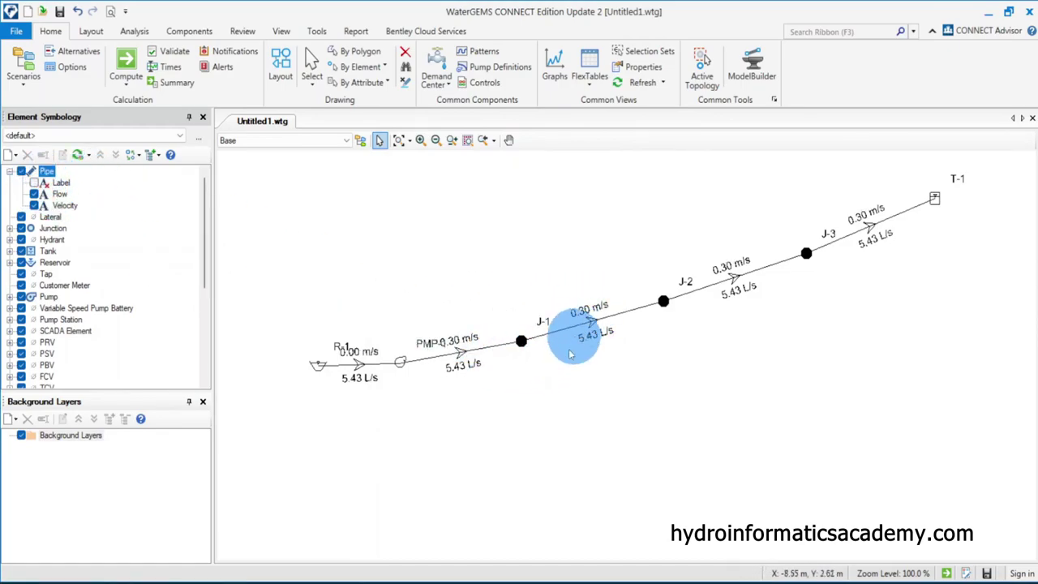
left_click_drag(608, 438, 555, 419)
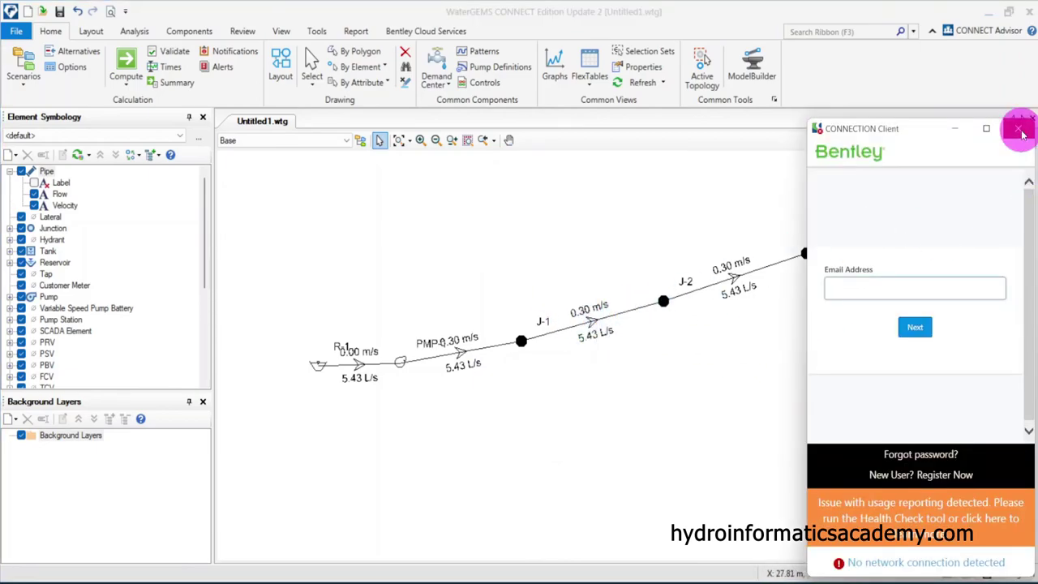
left_click_drag(550, 297, 636, 331)
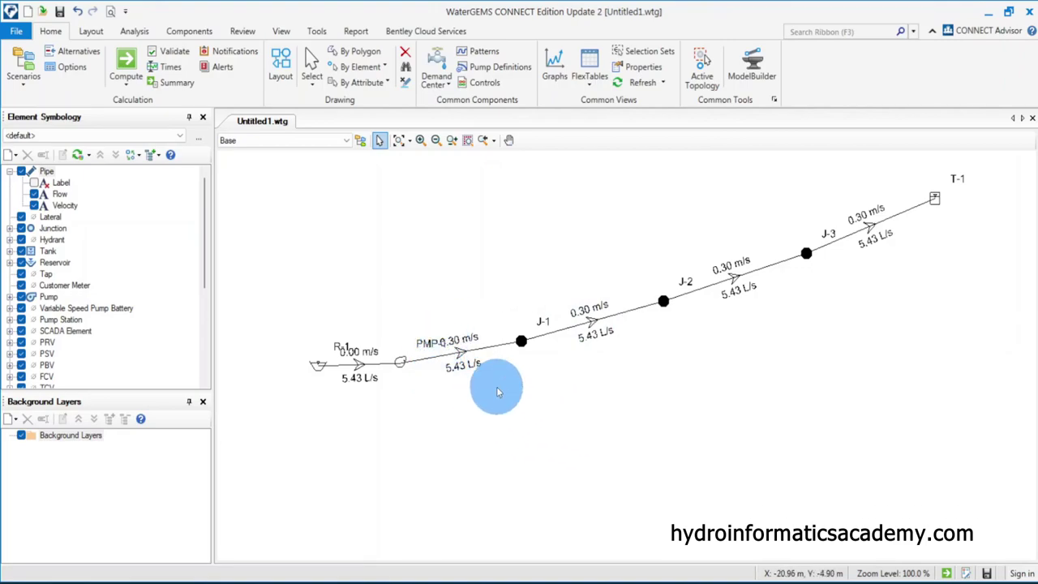
Set the diameter of pipes P-2 to P-5 to 110 mm in the pipe FlexTable, close it and recompute the model
left_click(593, 92)
left_click(630, 132)
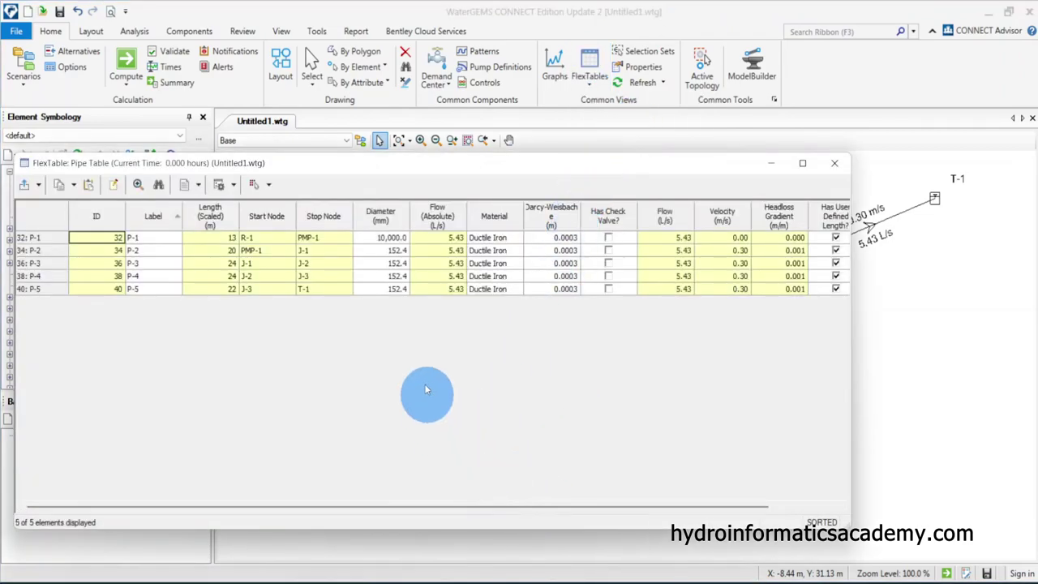
left_click(396, 250)
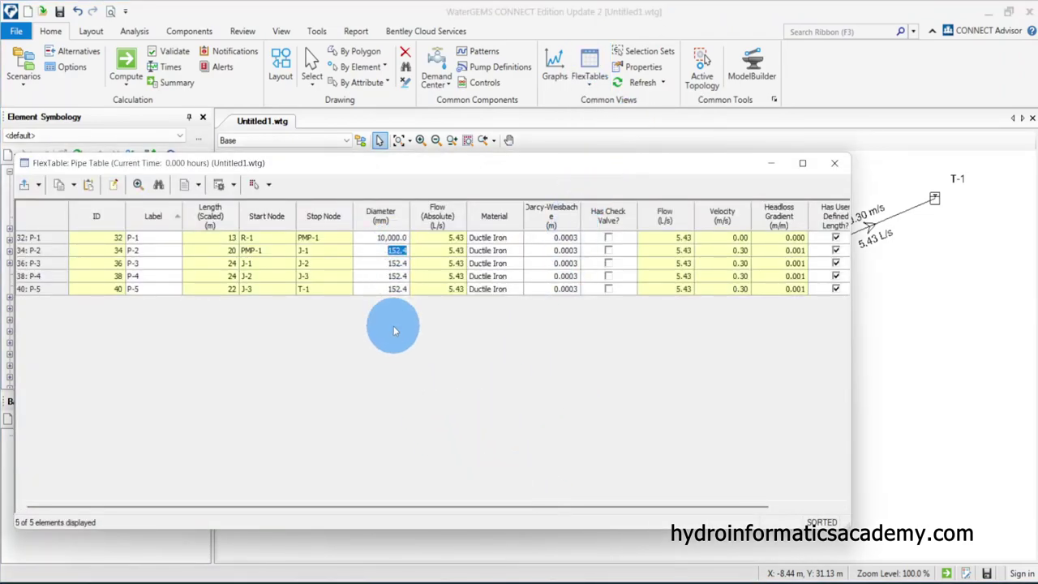
type("110")
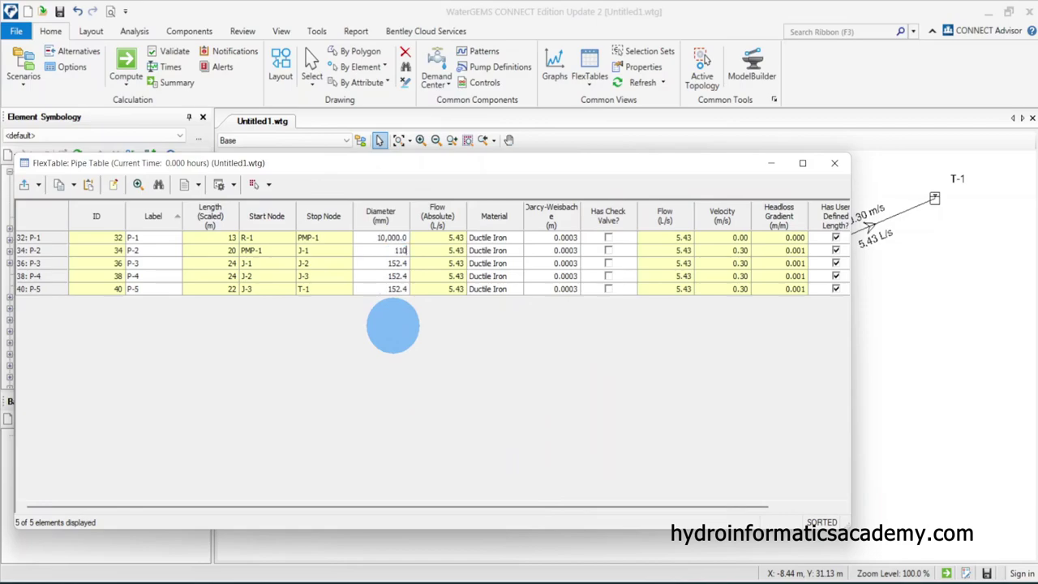
left_click(394, 263)
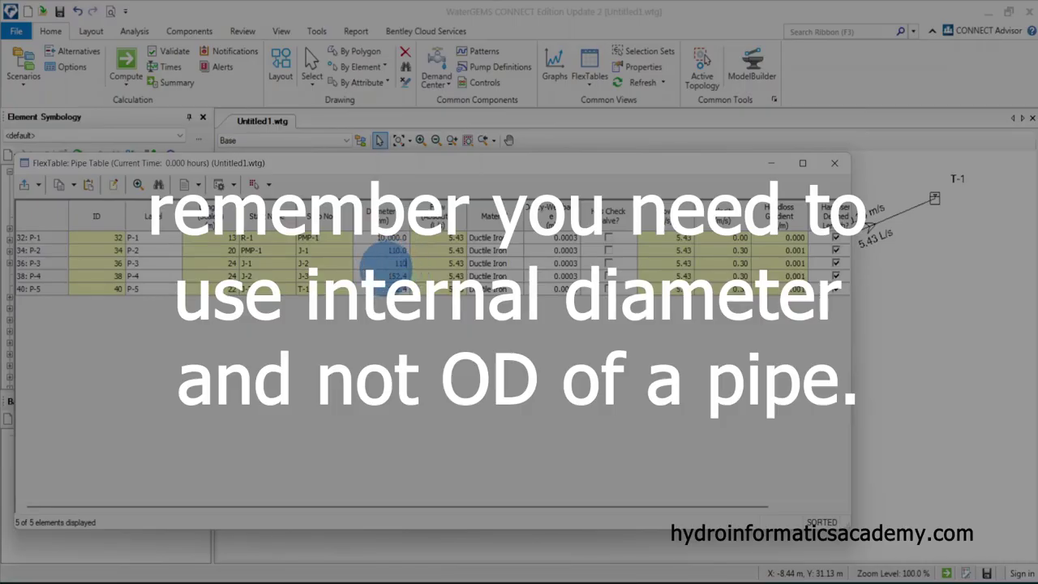
left_click(395, 275)
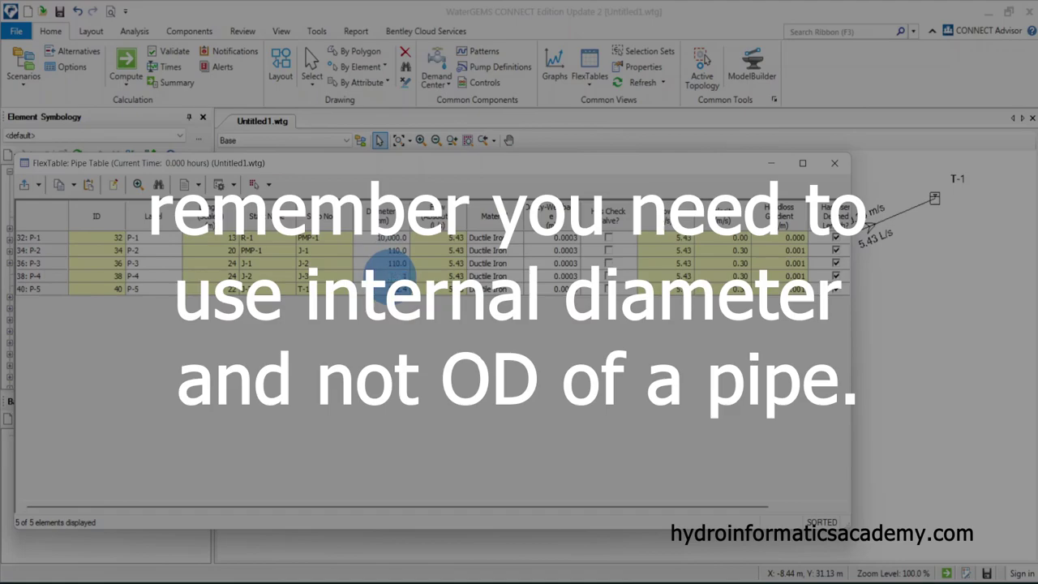
type("110")
left_click(389, 289)
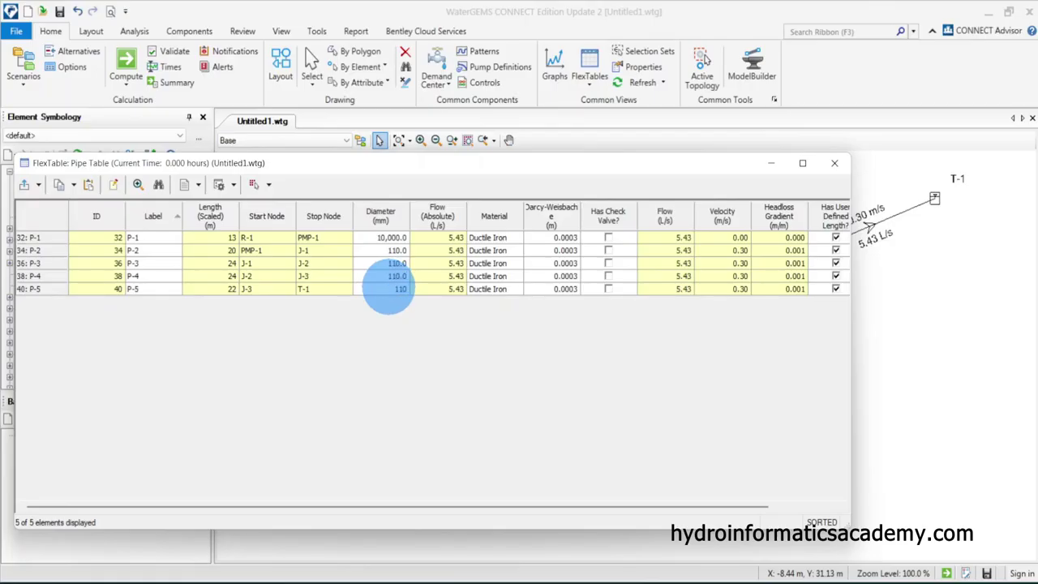
left_click(835, 163)
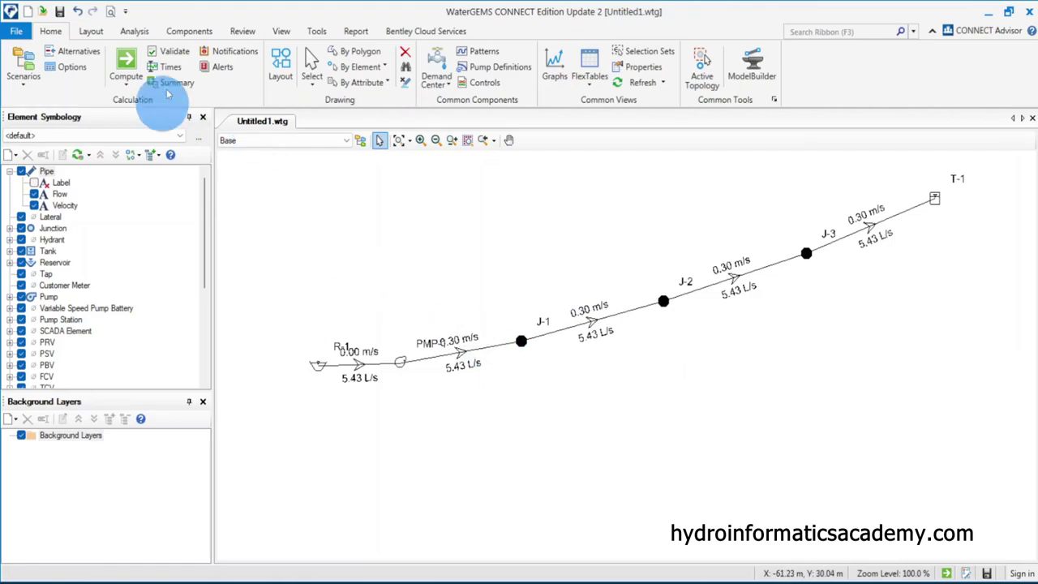
left_click(127, 61)
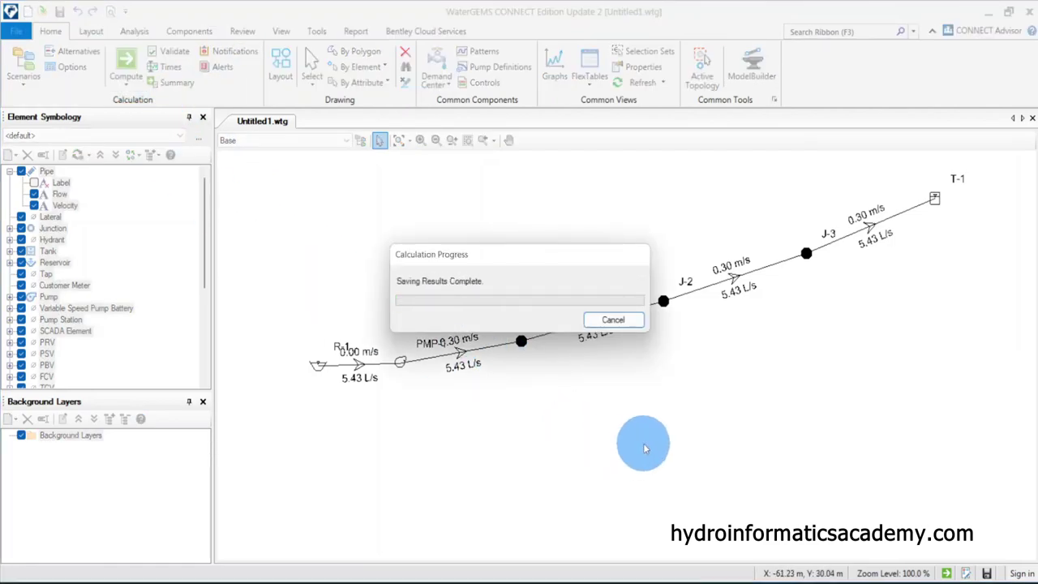
left_click(655, 113)
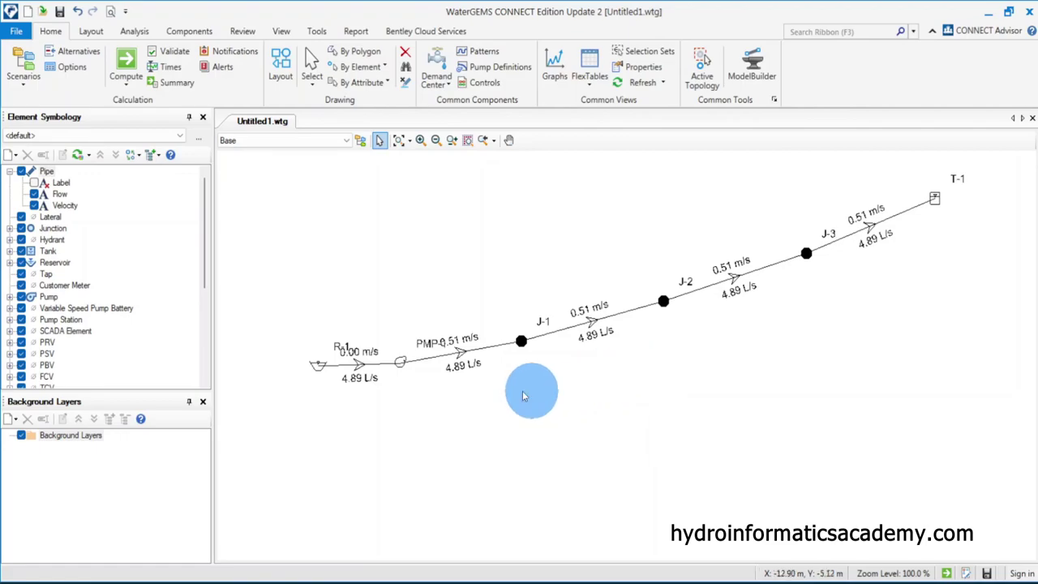
Open the properties of pump PMP-1, circle the word "Static" on the Snipping Tool sketch and return to WaterGEMS
double_click(400, 363)
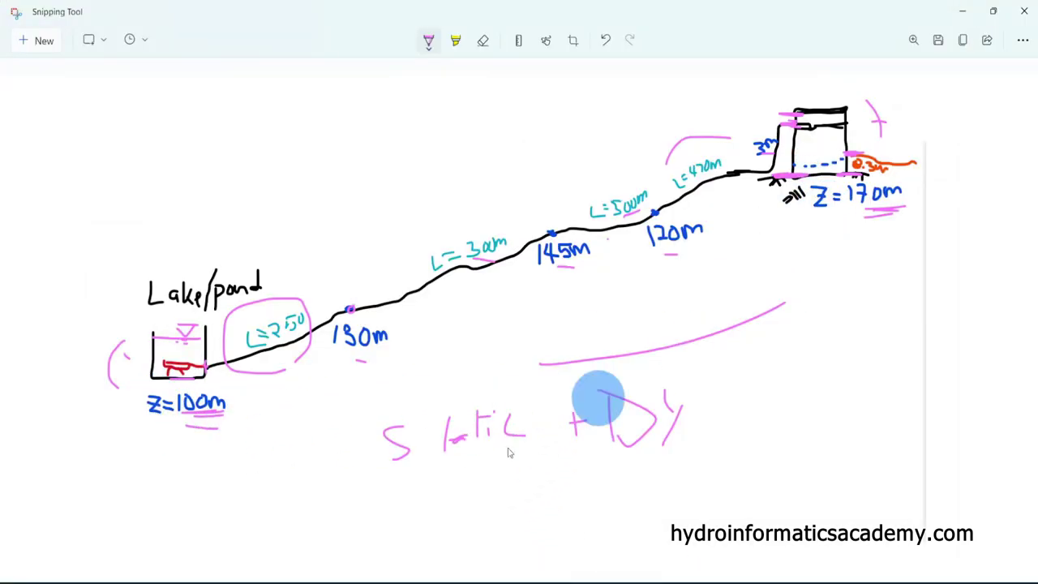
mouse_move(553, 465)
left_mouse_down()
mouse_move(356, 488)
mouse_move(537, 501)
left_mouse_up()
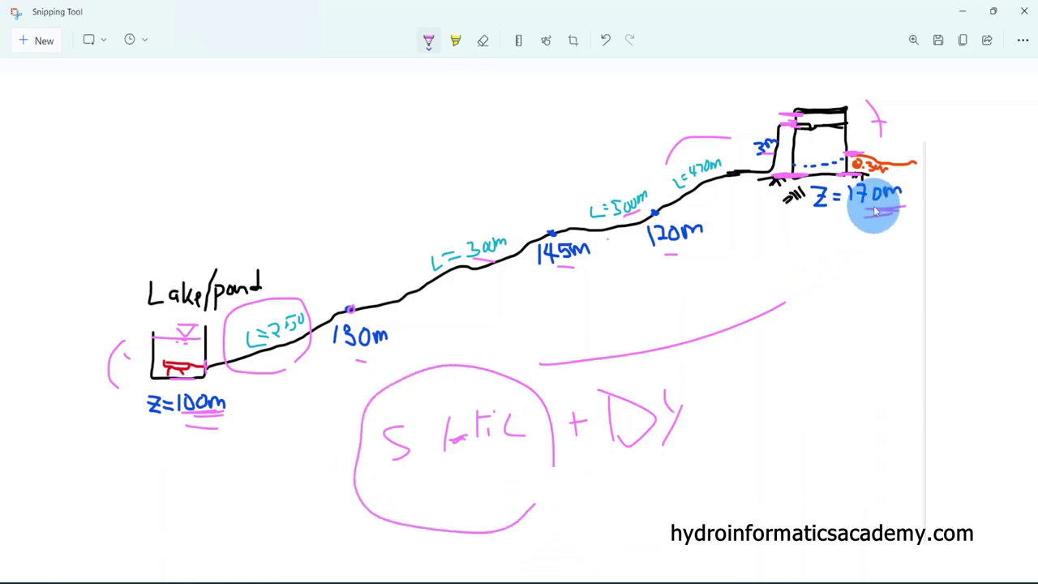
left_click(963, 12)
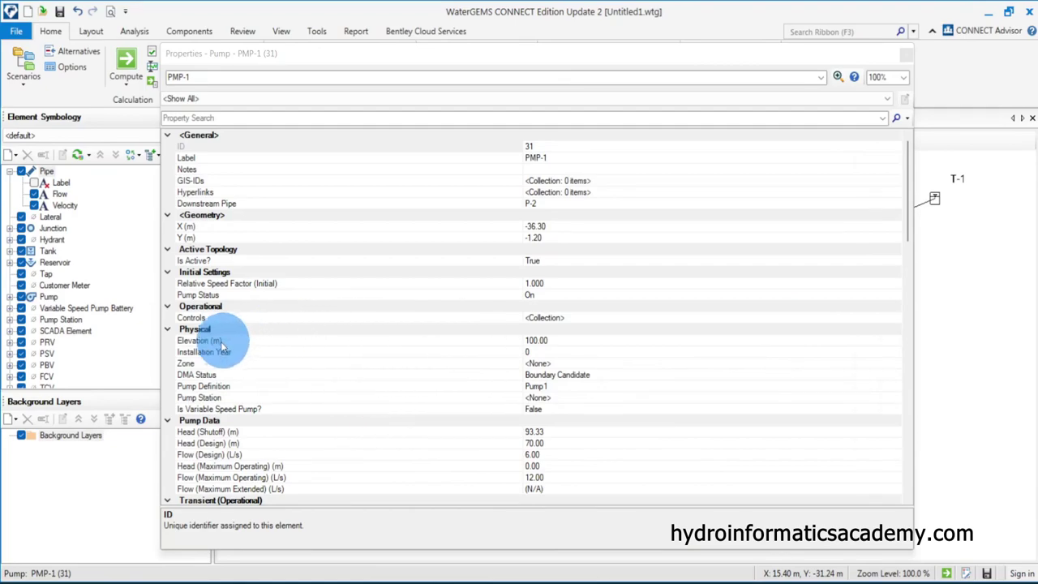
Edit the pump definition Pump1 to a design head of 80 m and close the pump definitions
left_click(204, 387)
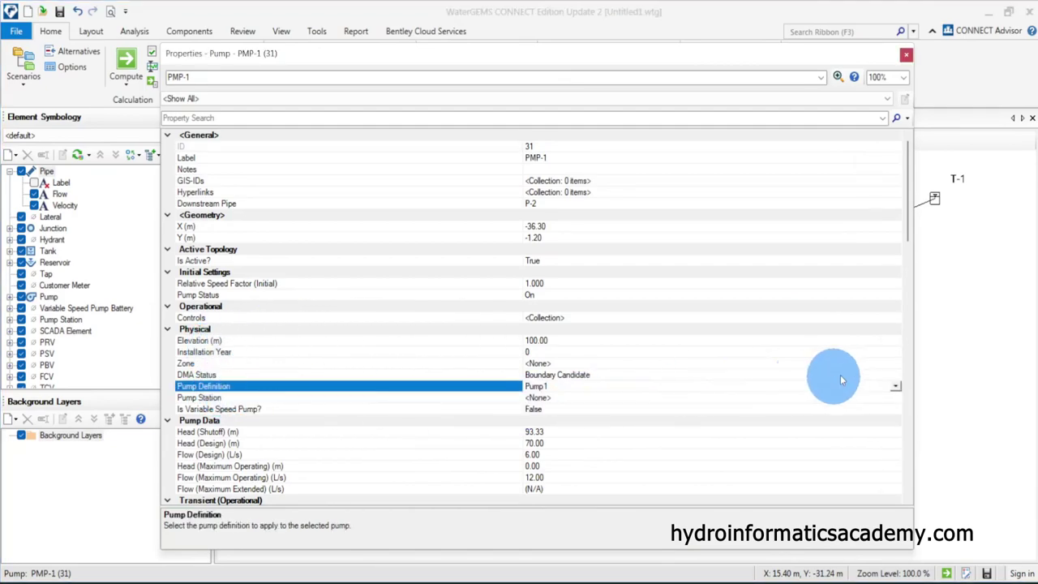
left_click(896, 388)
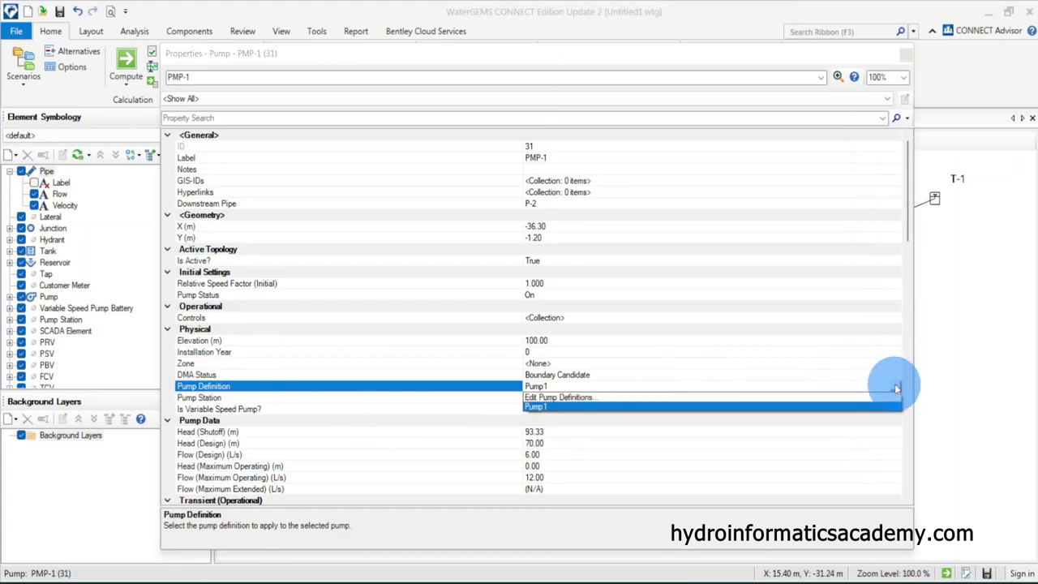
left_click(540, 398)
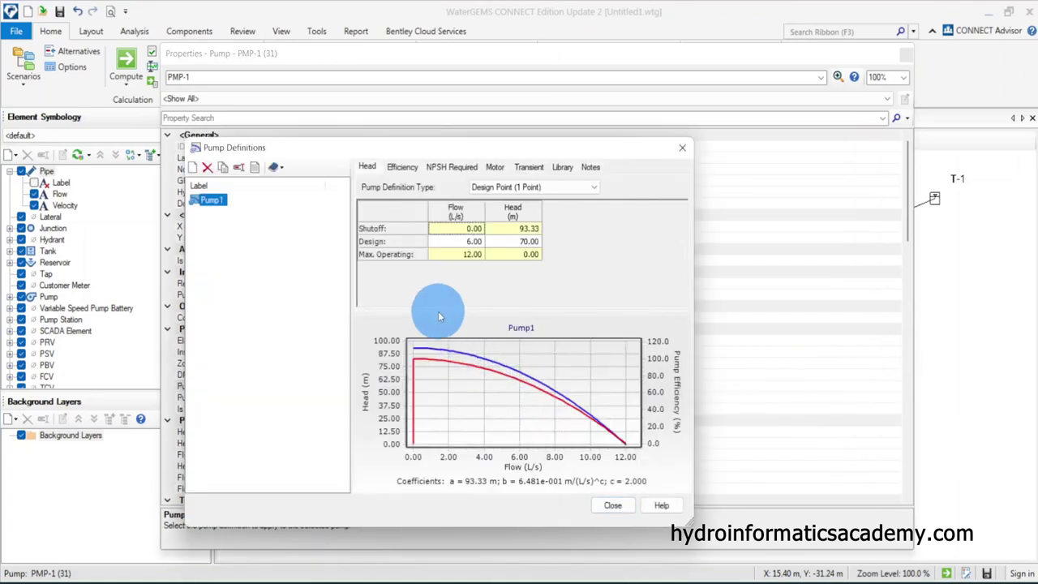
left_click(516, 241)
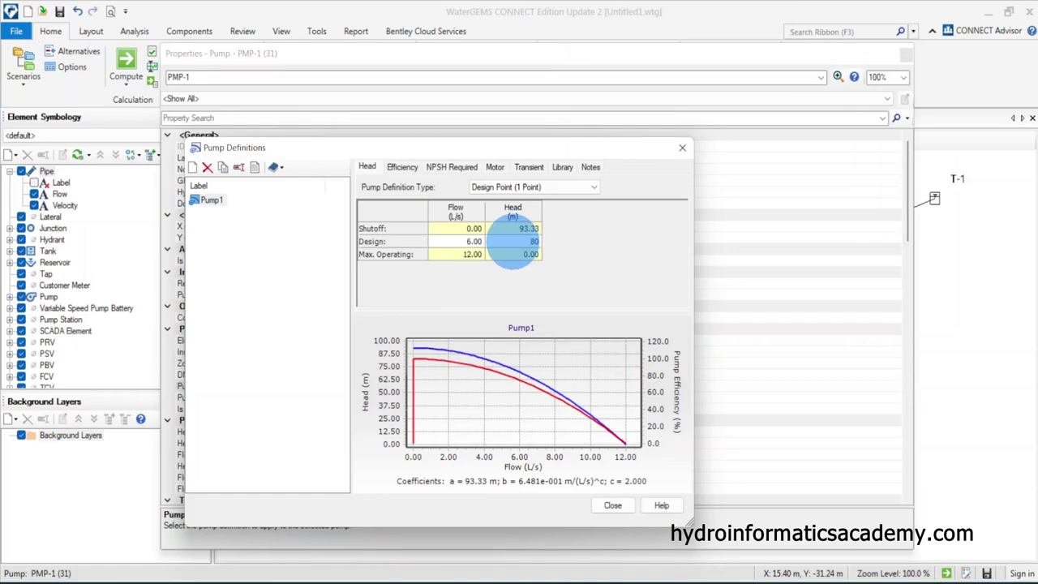
type("80")
left_click(469, 241)
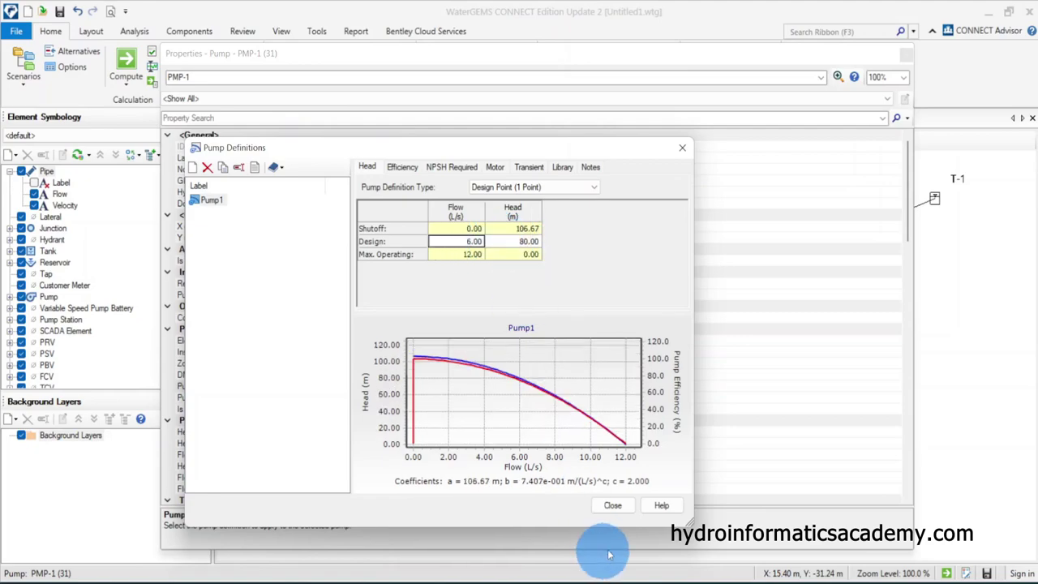
left_click(613, 505)
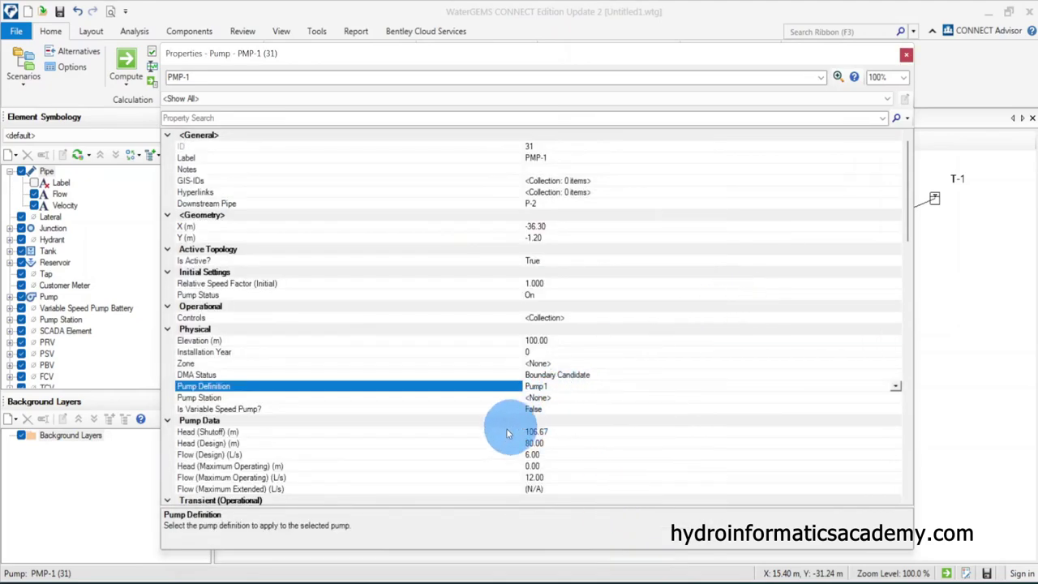
Review the design head and design flow in the pump data of PMP-1 and close its properties
scroll(437, 416, "down", 2)
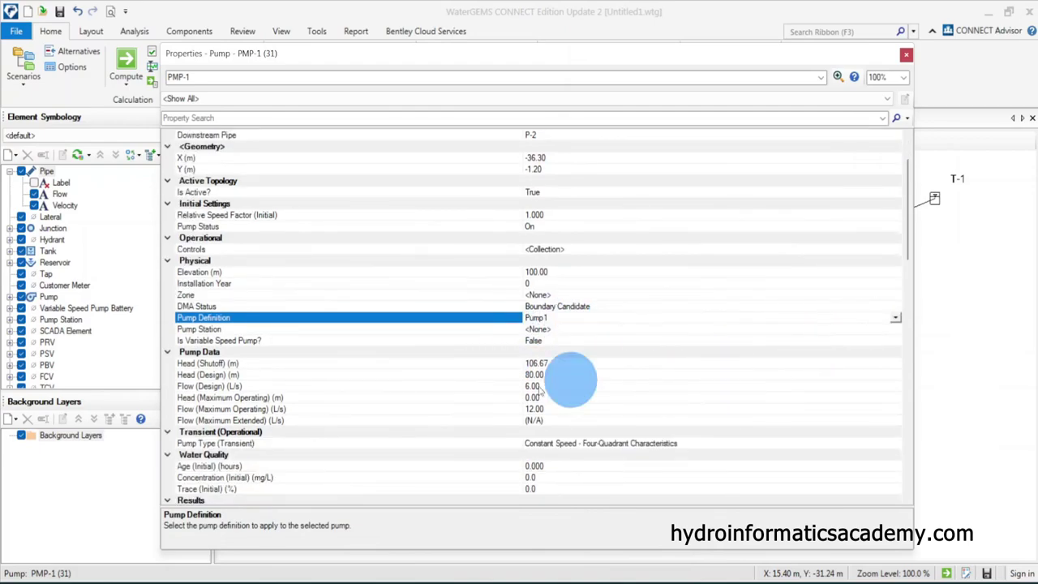
scroll(439, 410, "down", 1)
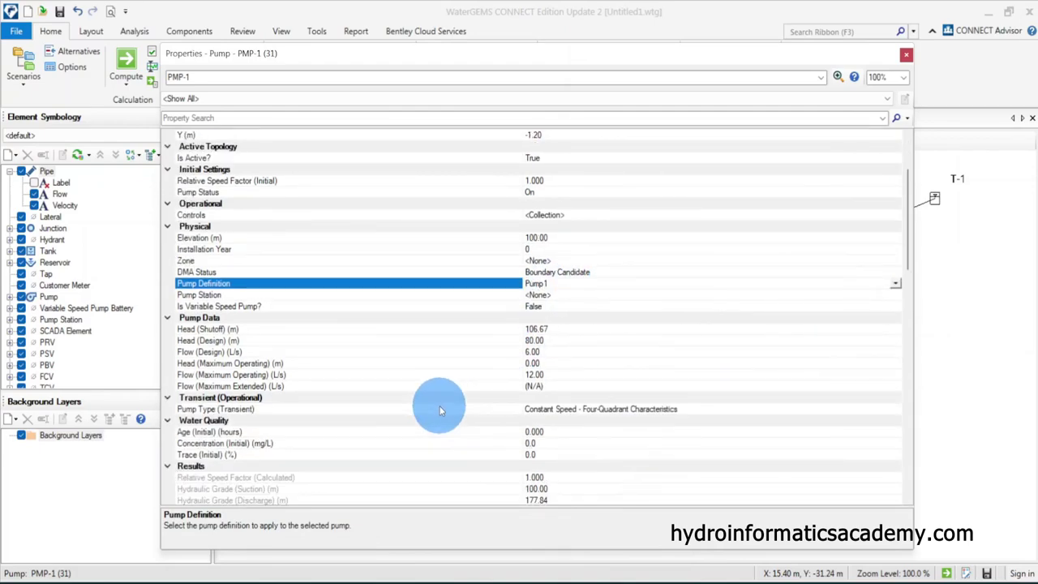
left_click(248, 342)
left_click(540, 341)
left_click(538, 353)
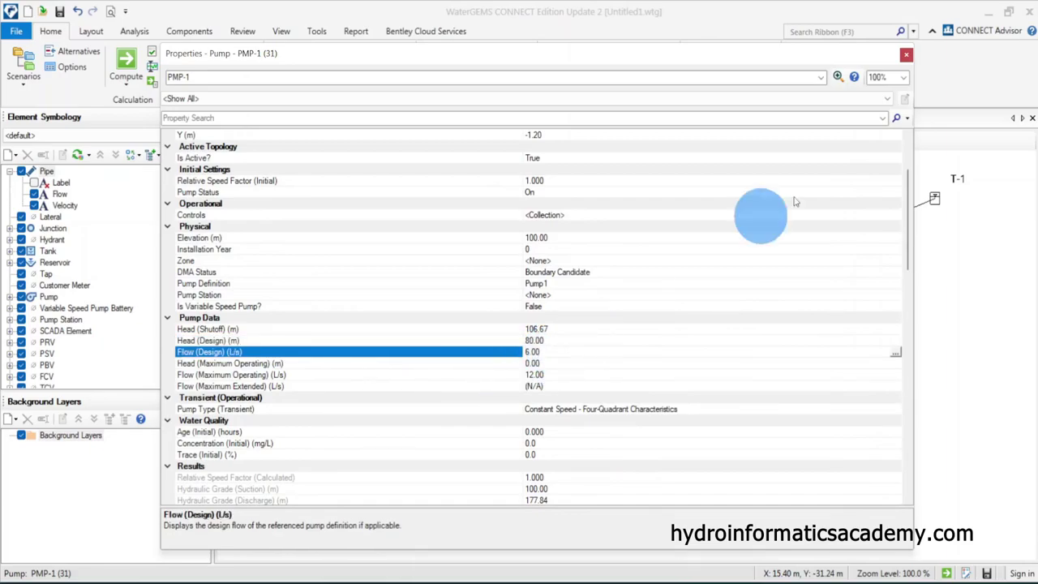
left_click(907, 55)
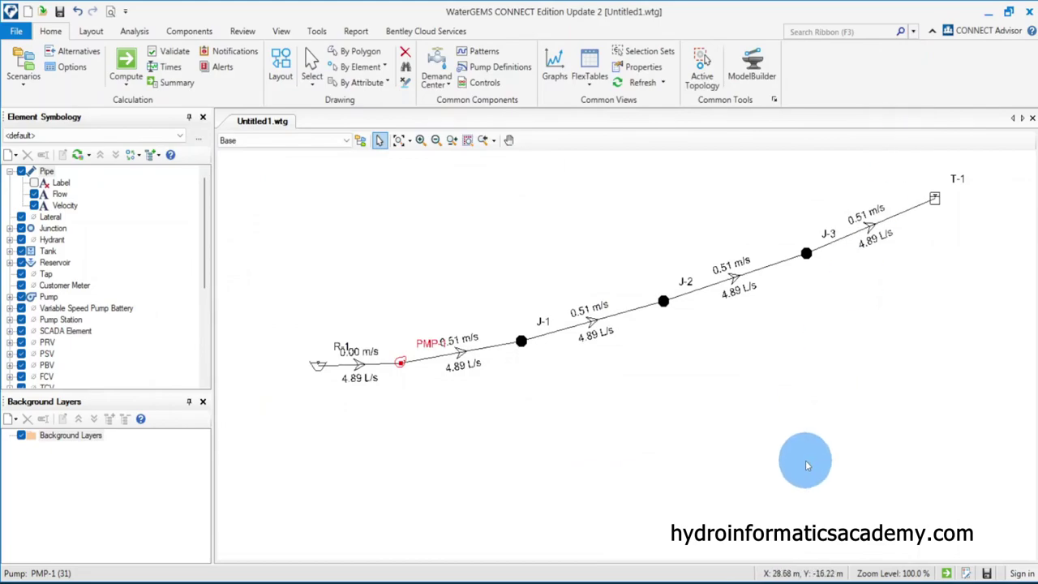
Validate the model, recompute it and close the calculation summary
left_click(130, 65)
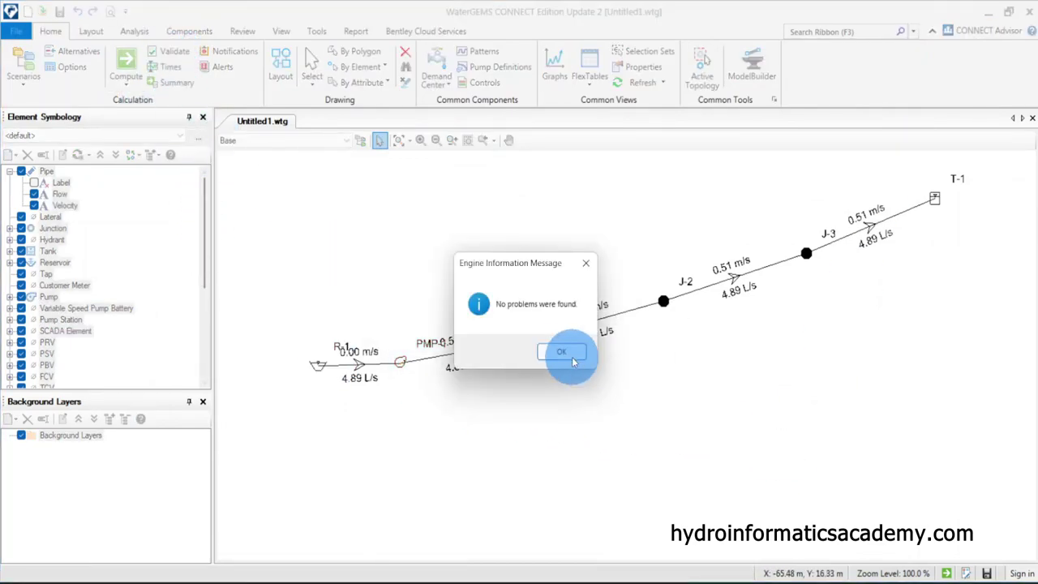
left_click(572, 359)
left_click(127, 73)
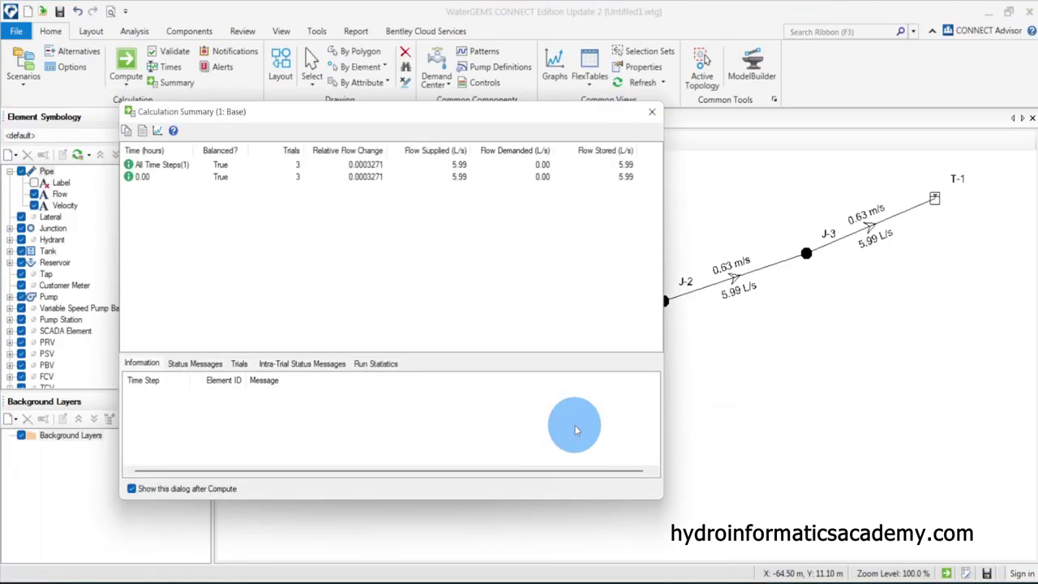
left_click(653, 115)
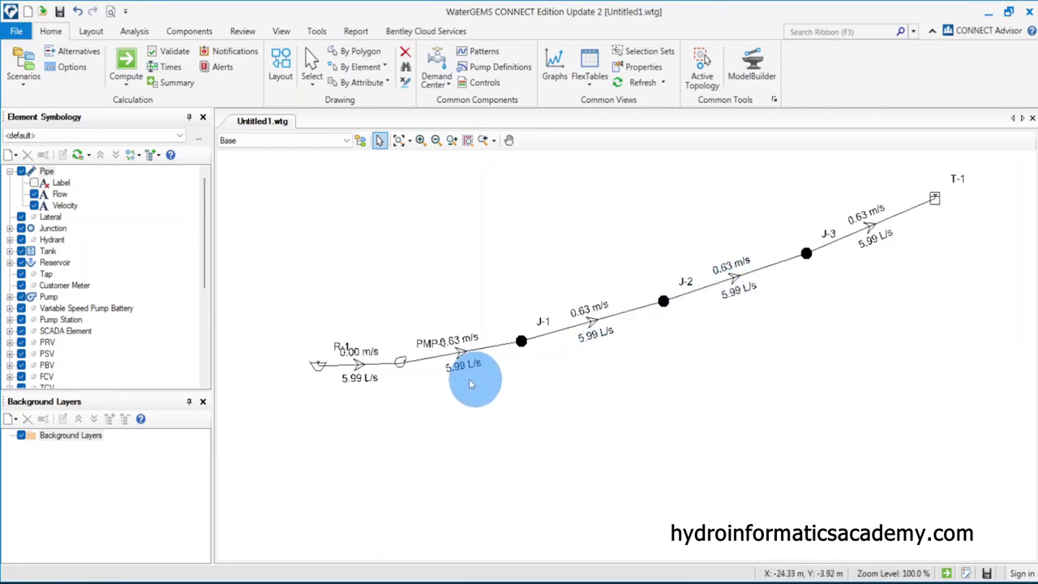
left_click(956, 209)
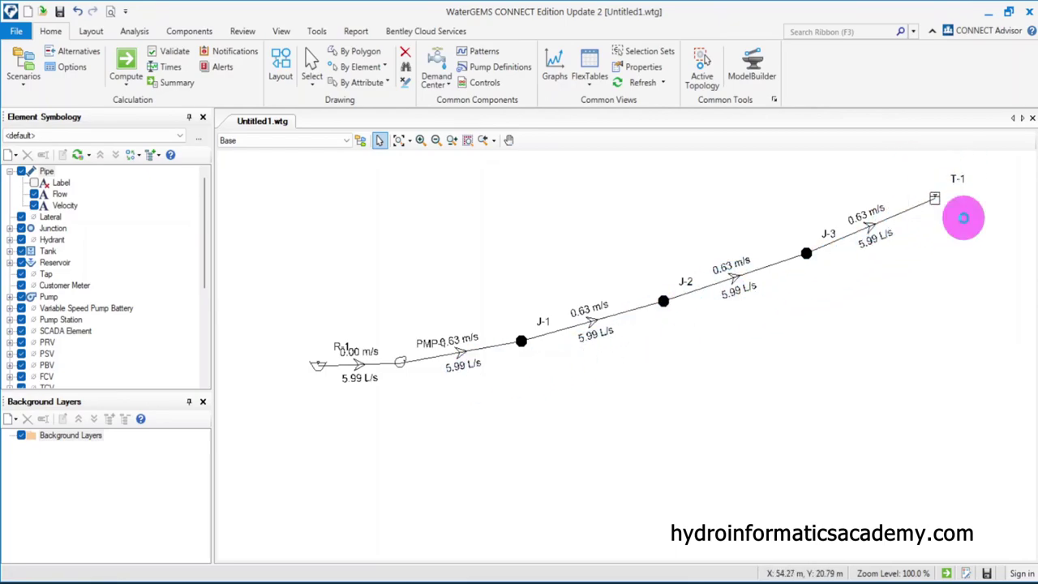
left_click_drag(950, 262, 670, 422)
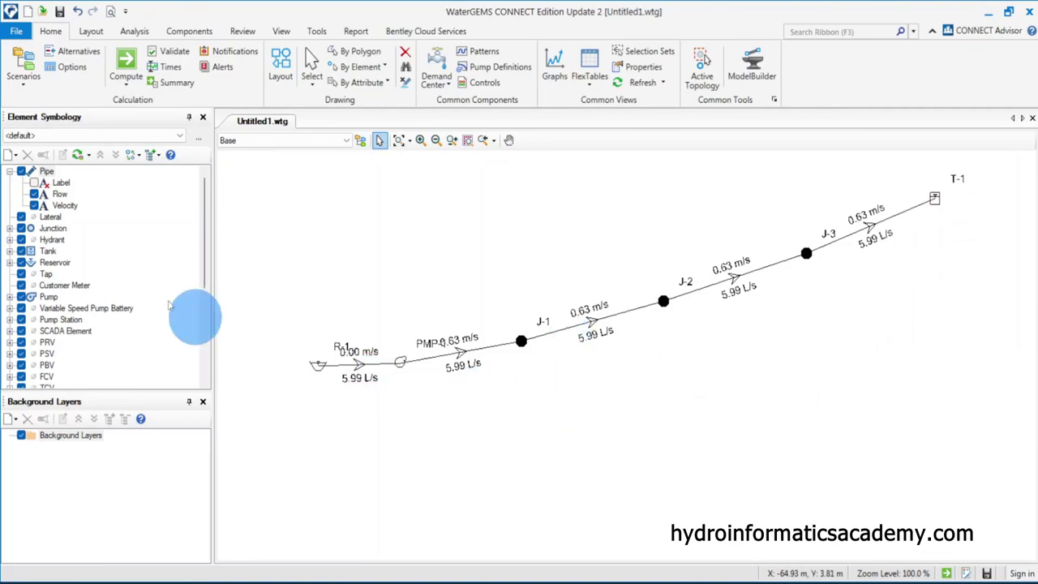
Add a new pipe annotation showing the Headloss Gradient result and apply it to all elements
right_click(48, 172)
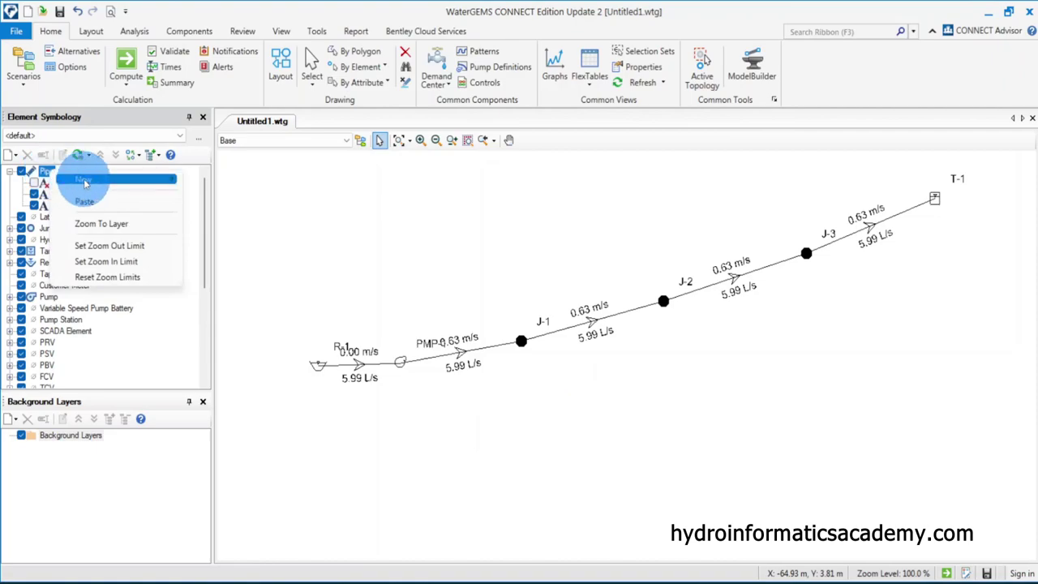
mouse_move(135, 177)
left_click(221, 178)
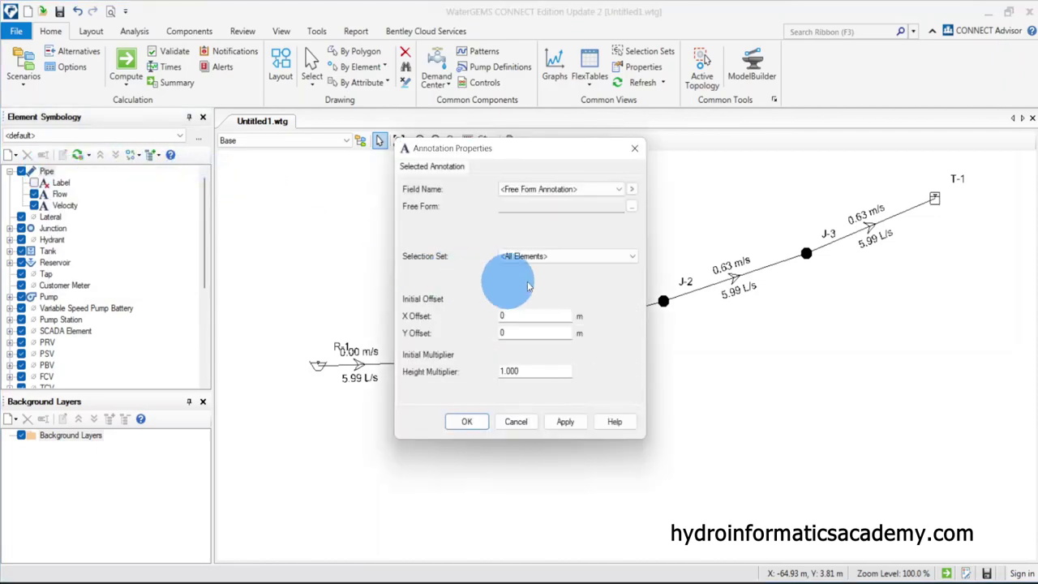
left_click(631, 189)
mouse_move(696, 292)
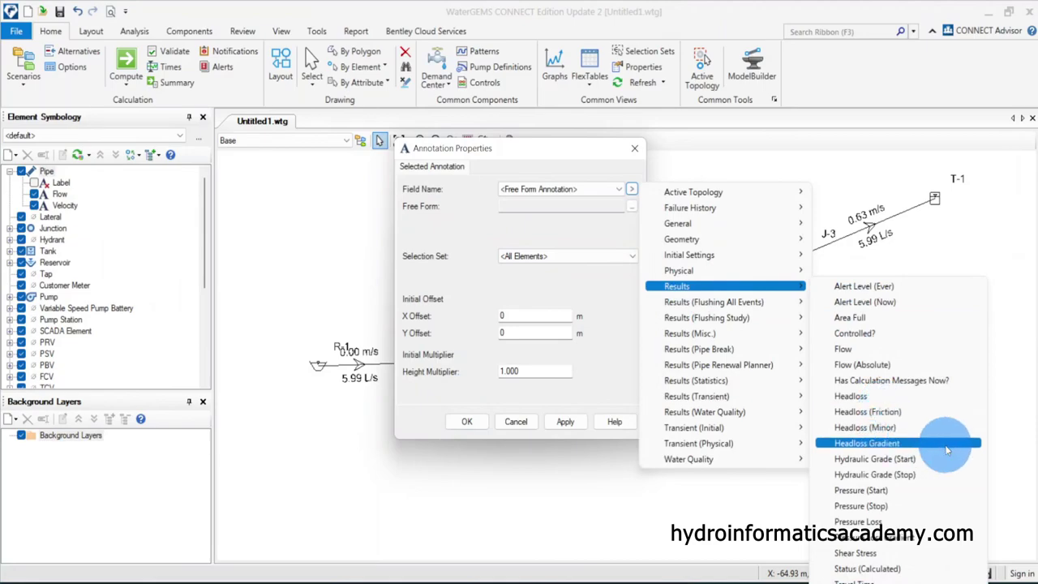
left_click(892, 443)
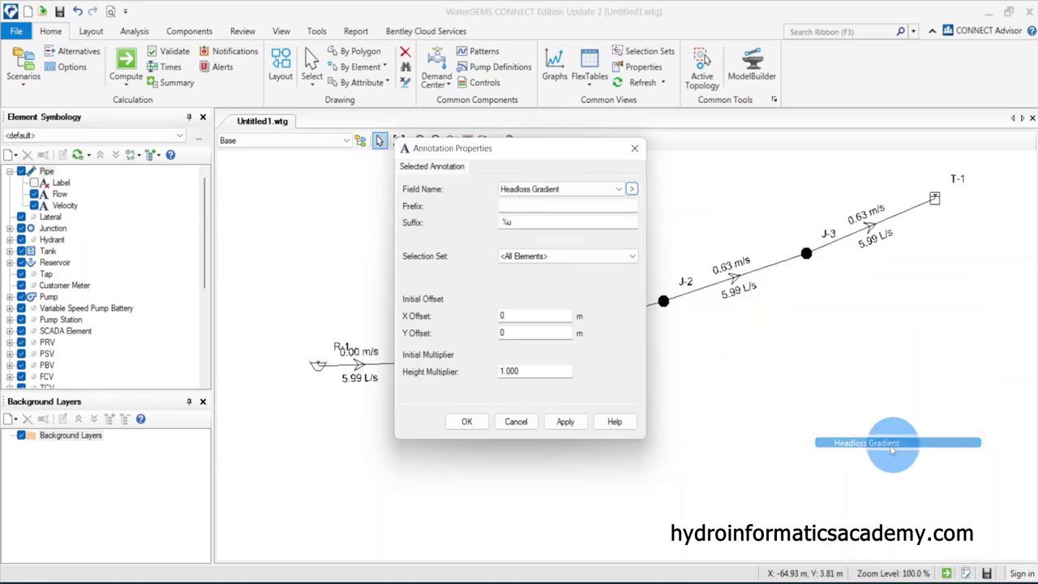
left_click(565, 421)
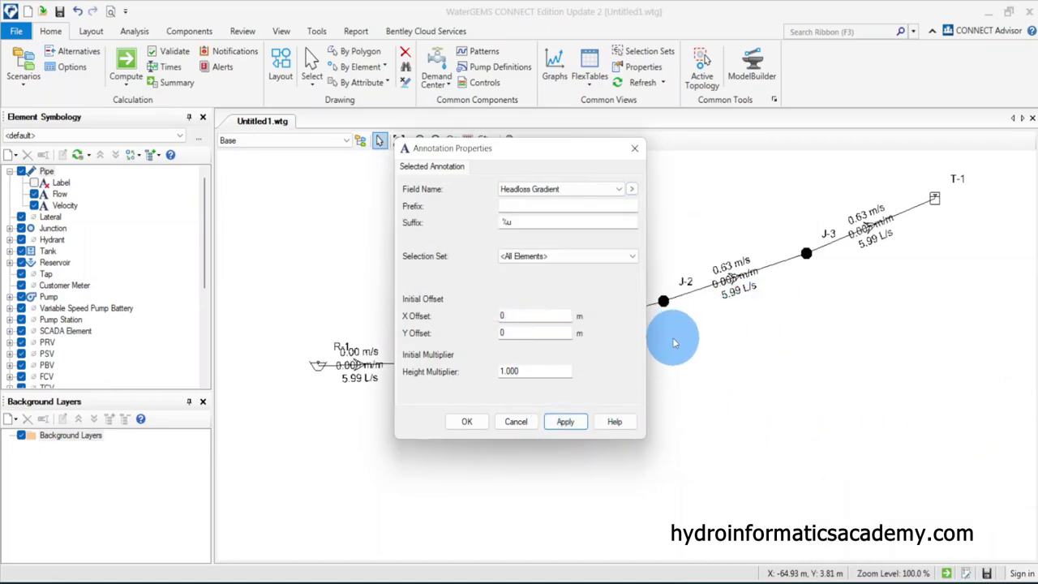
Set the Headloss Gradient annotation's Y offset to -2 m, accept it and hide the pipes' Flow annotation
left_click(524, 333)
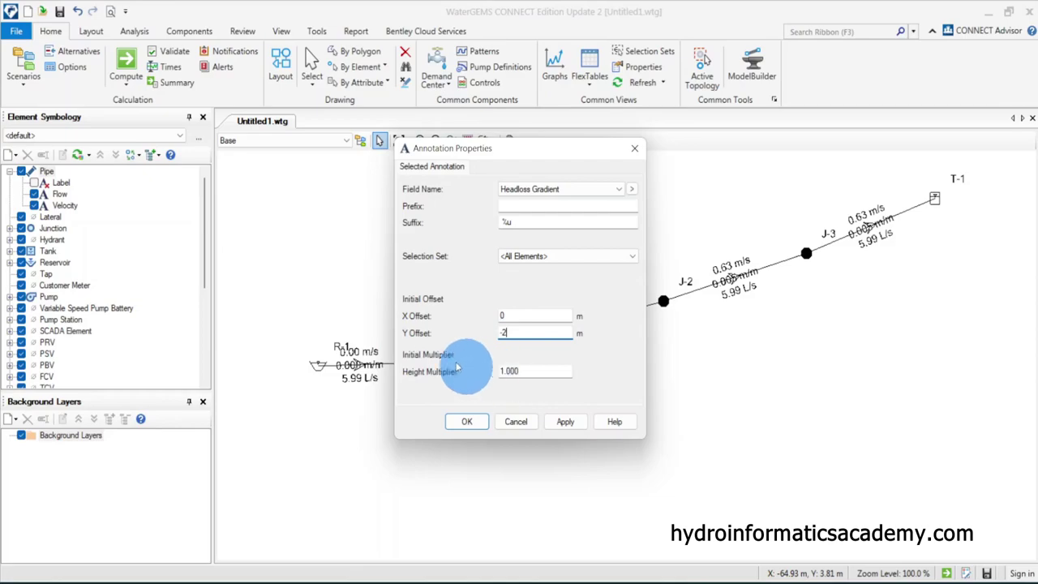
left_click(558, 421)
left_click(468, 422)
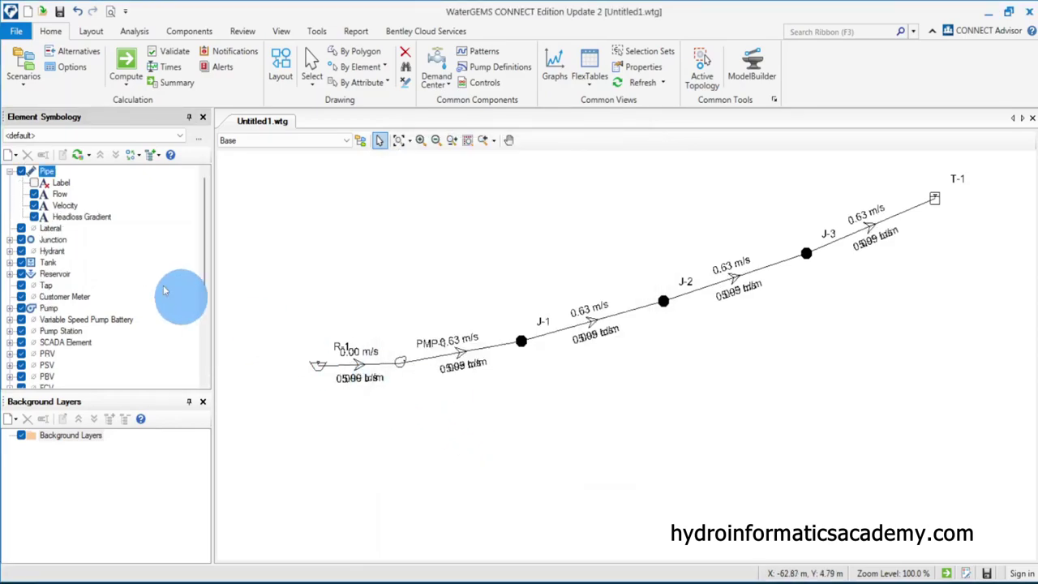
left_click(34, 195)
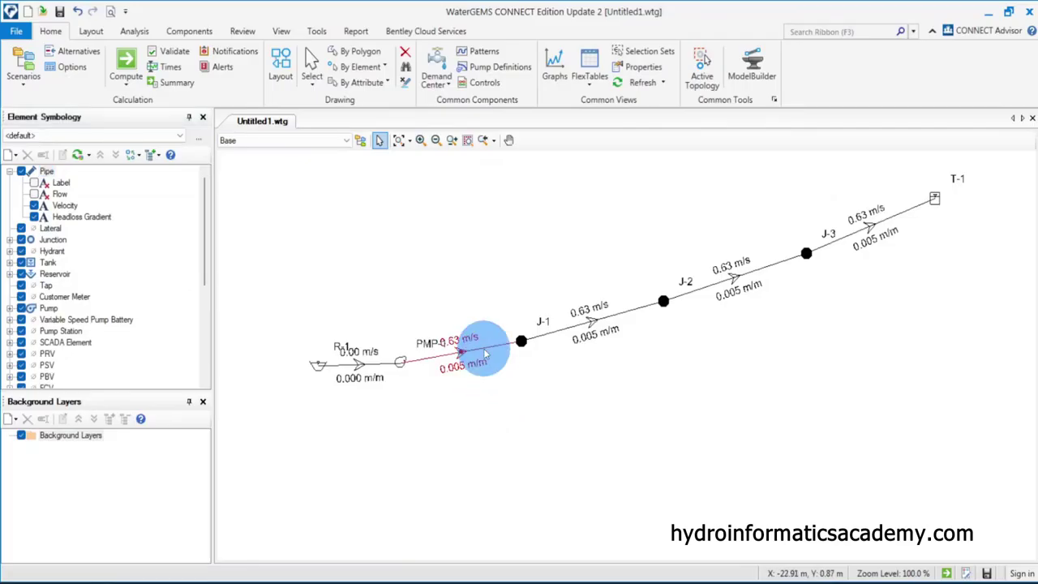
Open the properties of pipe P-2 and select its Headloss Gradient result
double_click(464, 352)
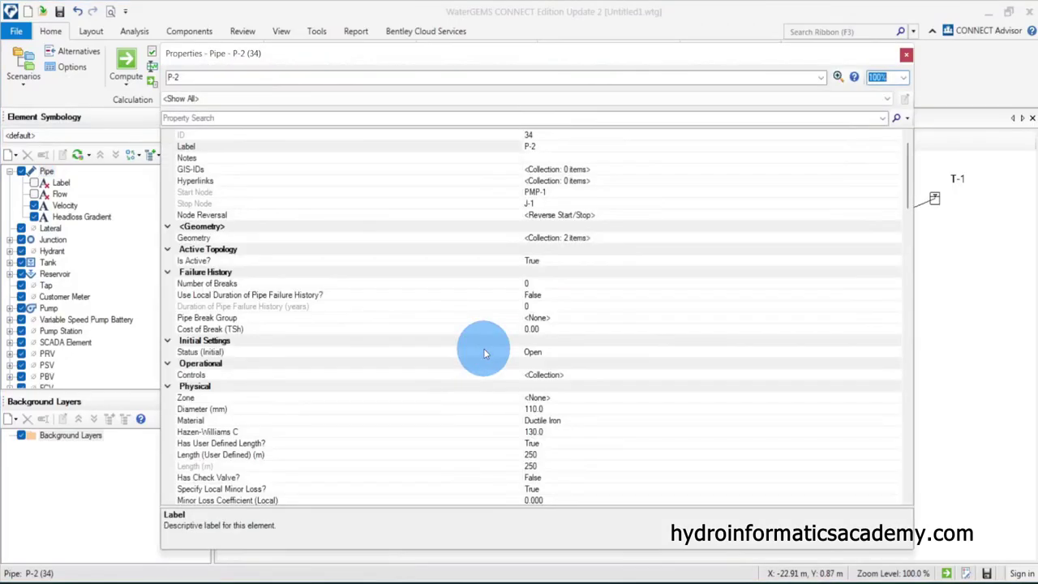
scroll(288, 410, "down", 15)
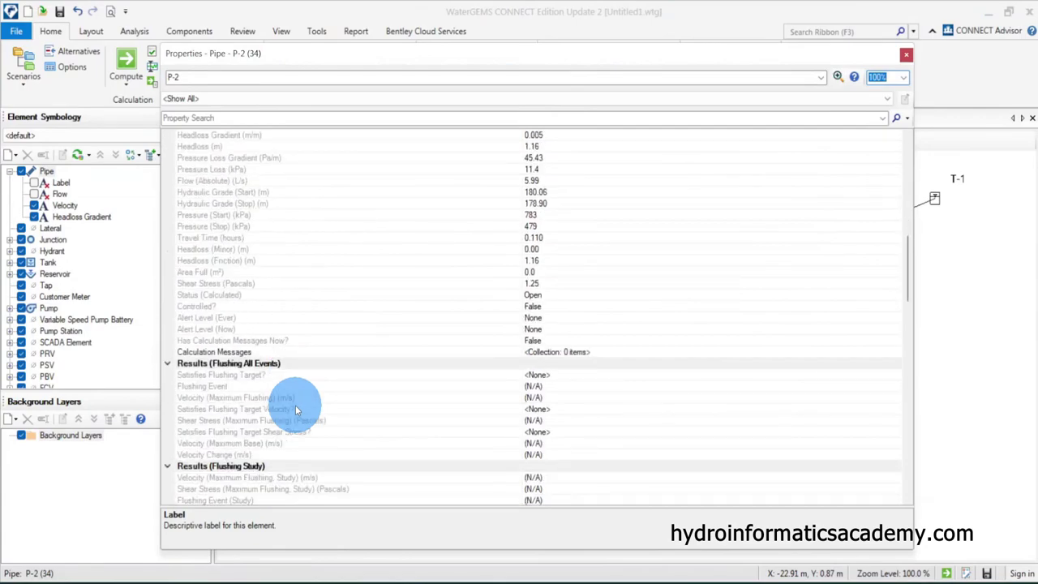
scroll(295, 405, "up", 1)
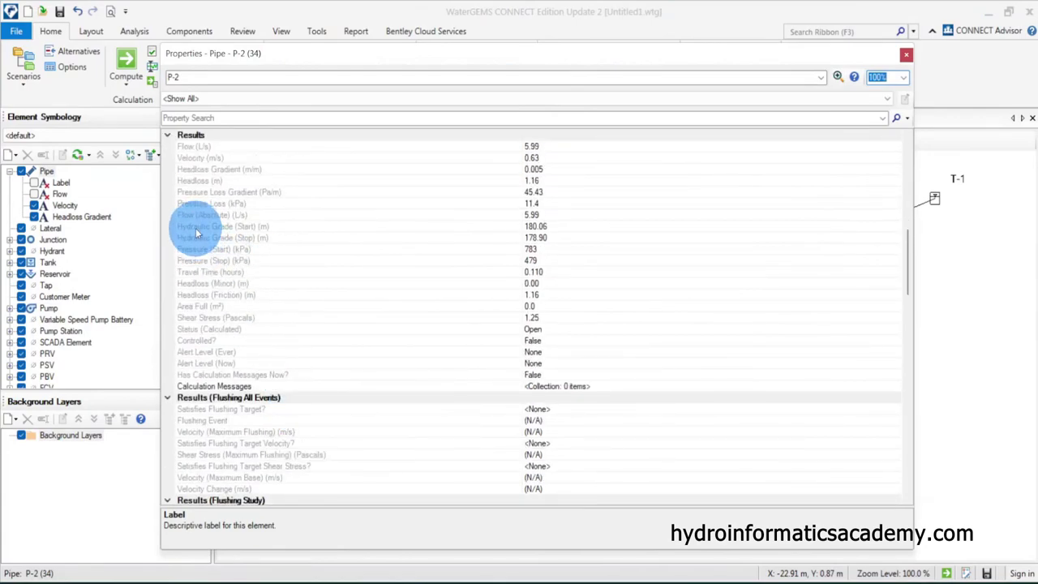
left_click(242, 169)
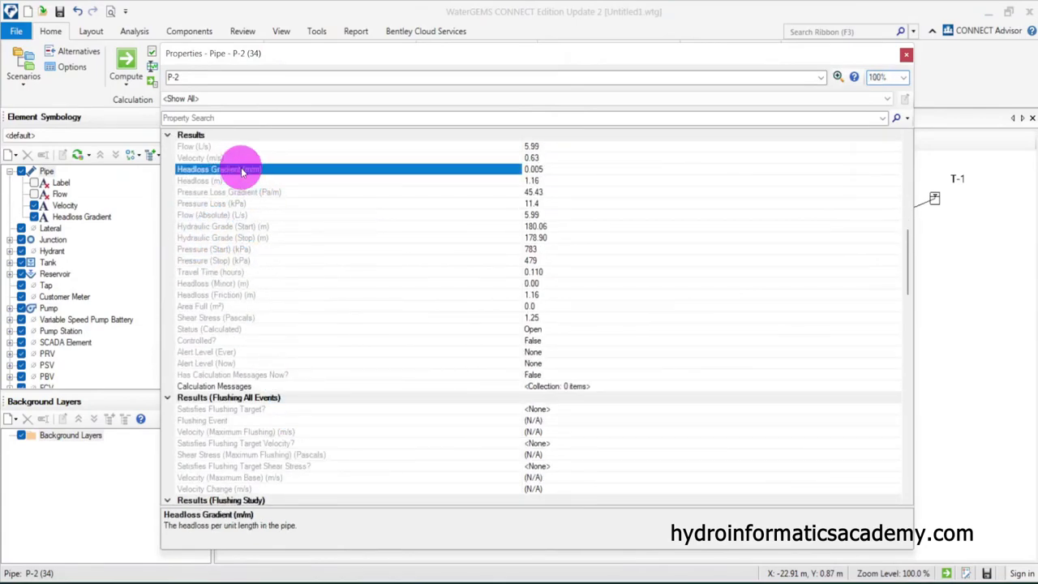
left_click_drag(441, 46, 398, 162)
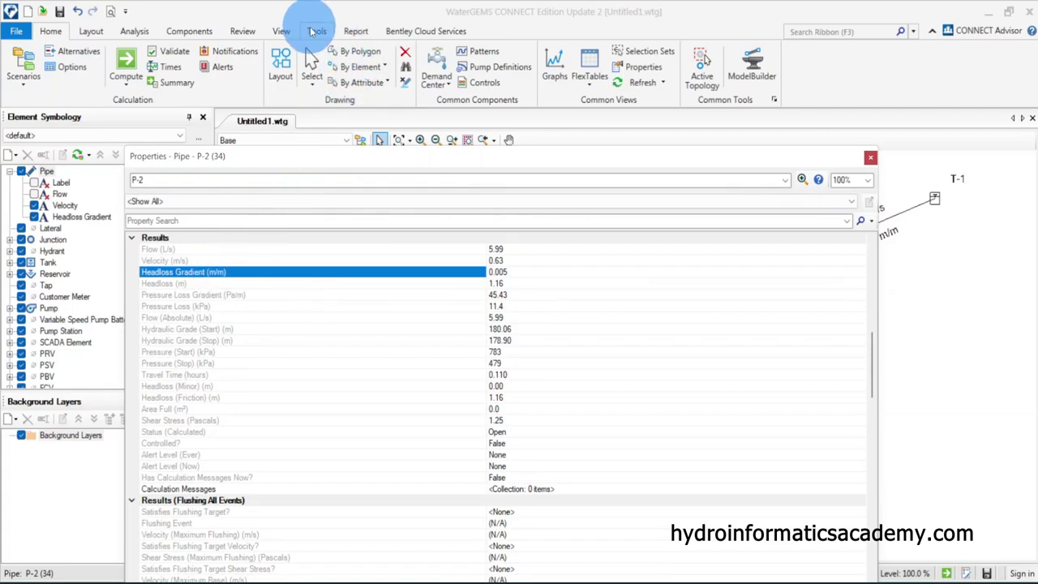
Set the headloss gradient's unit to m/km with a display precision of 2 and close the pipe properties
right_click(228, 274)
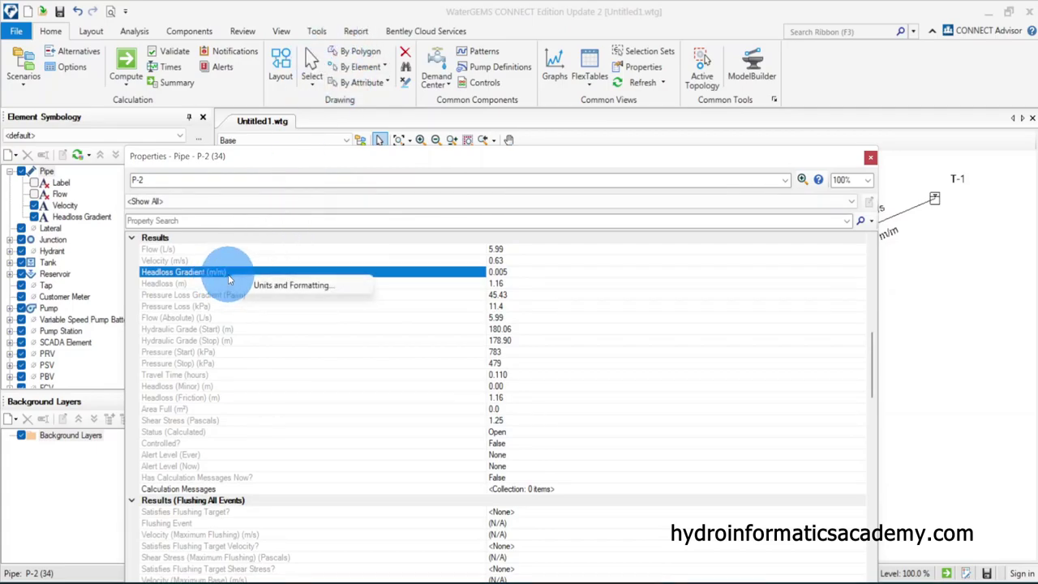
left_click(267, 285)
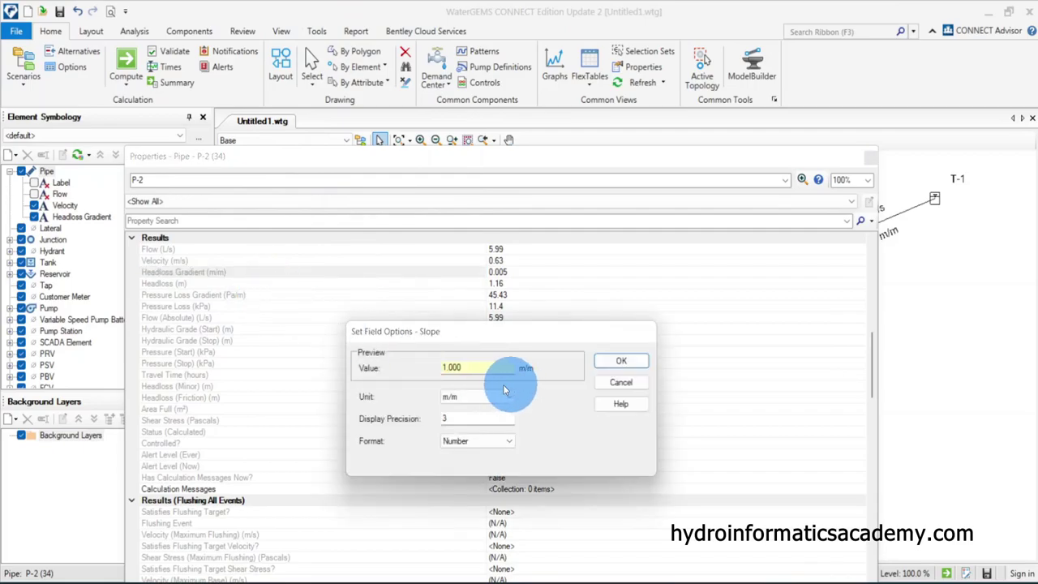
left_click(477, 397)
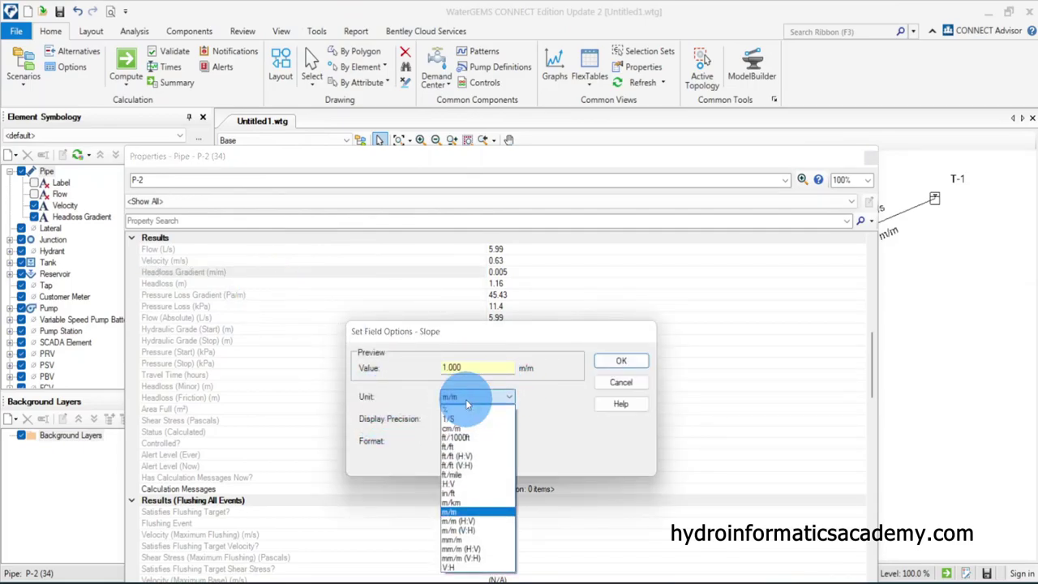
left_click(469, 504)
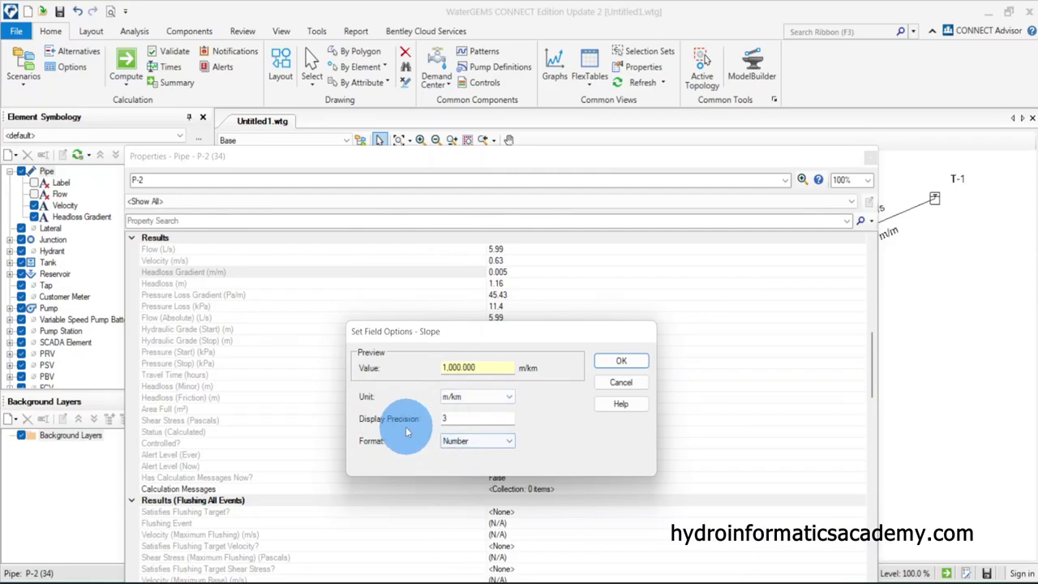
double_click(494, 417)
type("2")
left_click(621, 361)
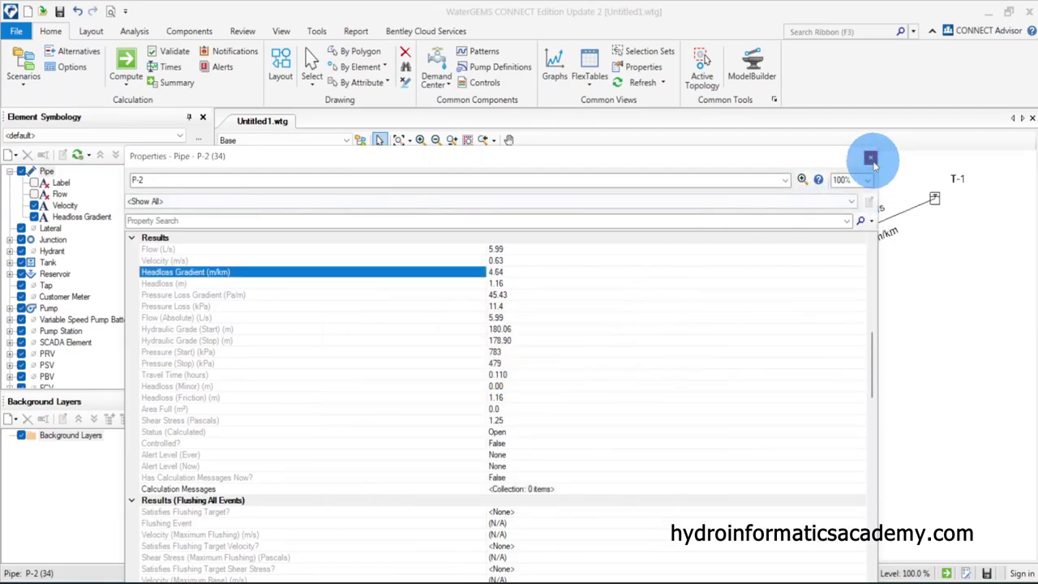
left_click(870, 158)
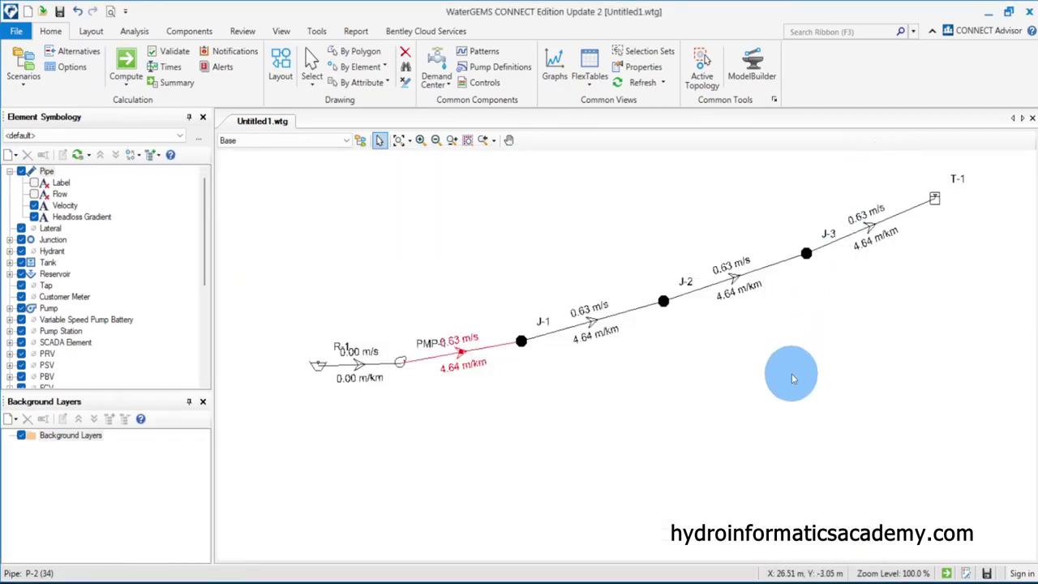
left_click(478, 400)
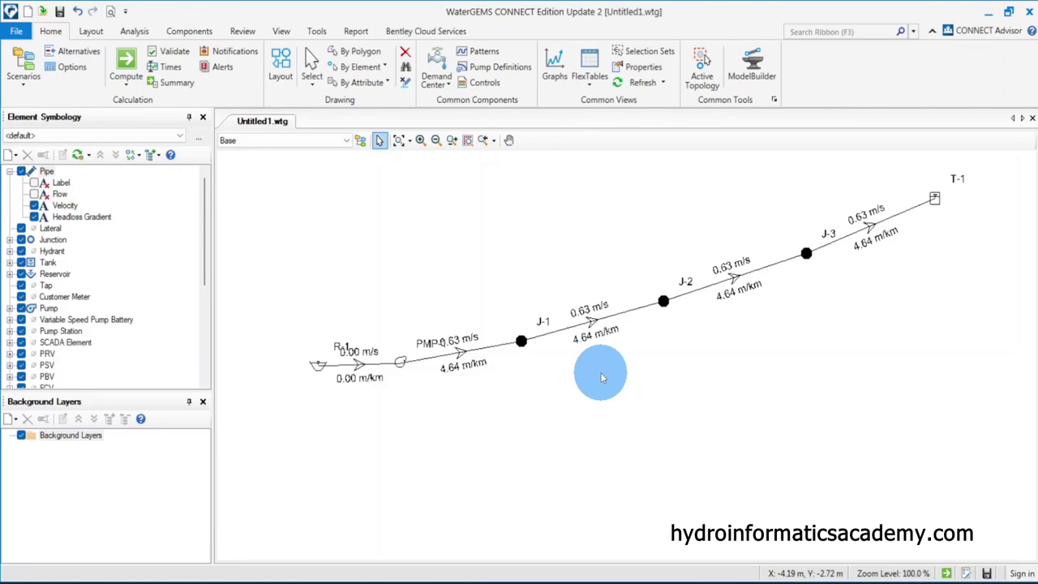
left_click(656, 395)
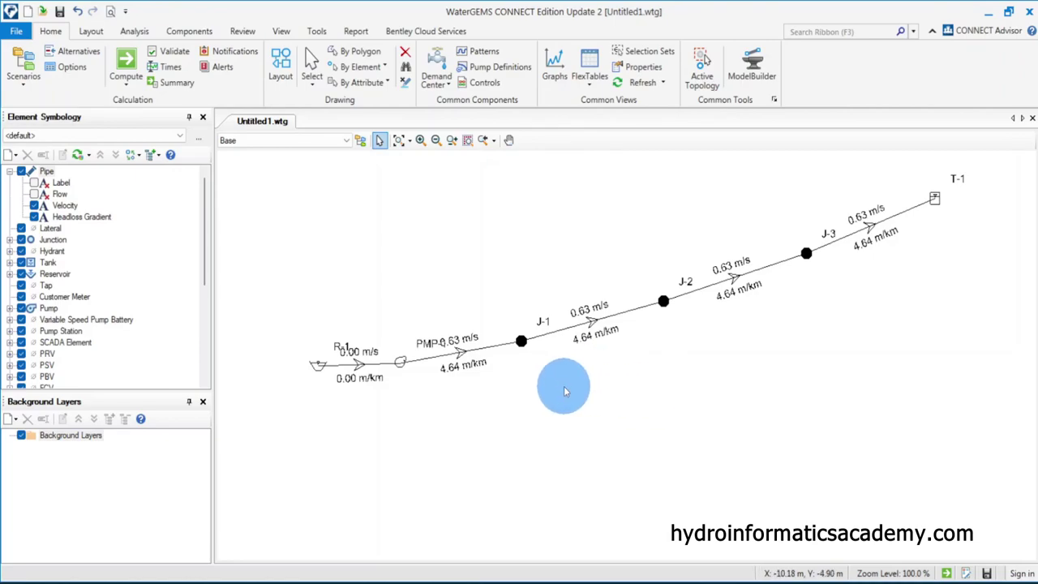
double_click(466, 351)
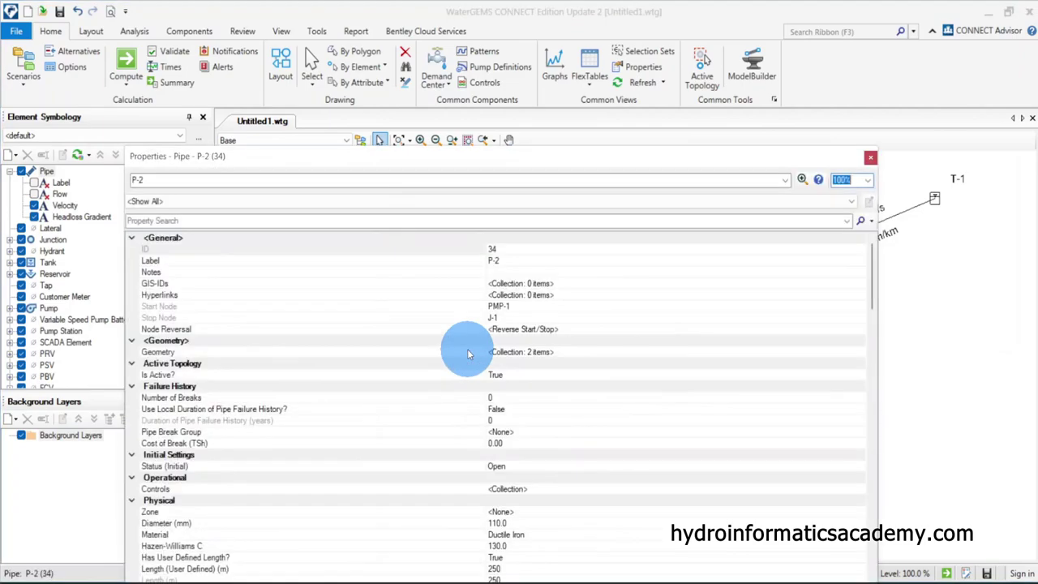
left_click(871, 157)
left_click_drag(594, 427, 509, 414)
Set the diameter of pipes P-2, P-3, P-4 and P-5 to 90 mm in the pipe FlexTable and close it
left_click(590, 73)
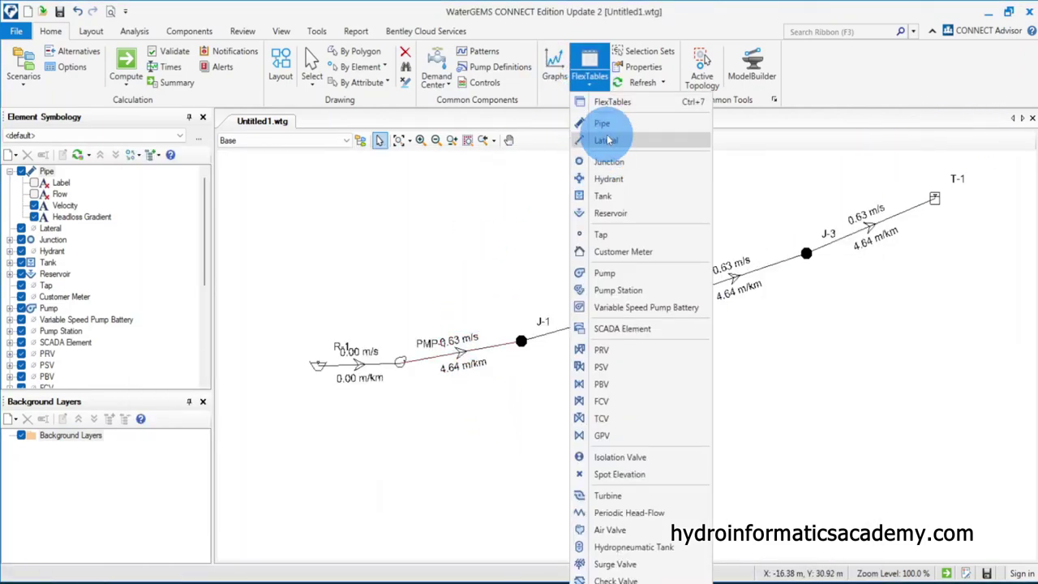
left_click(603, 125)
left_click(385, 250)
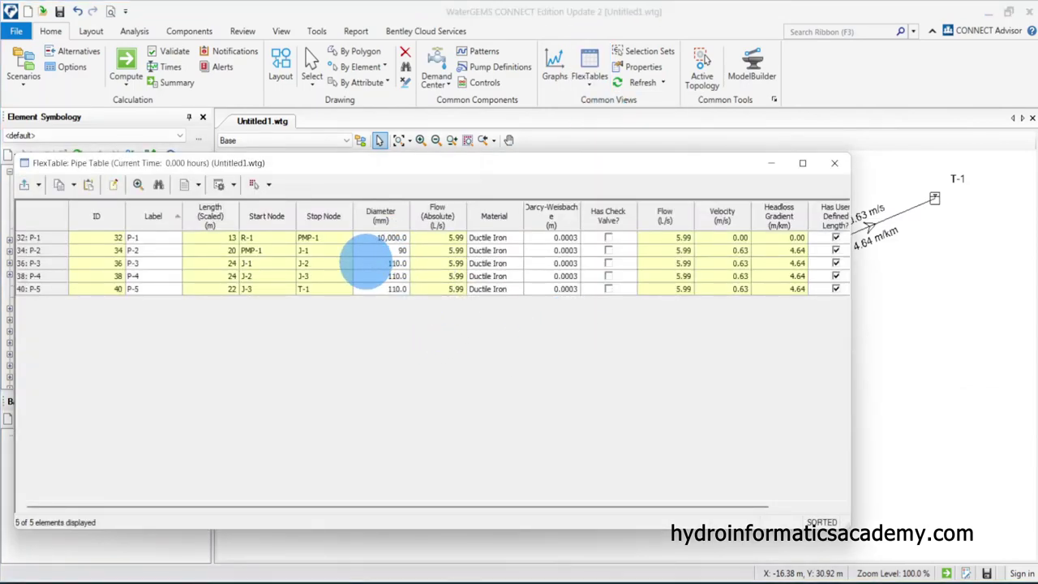
type("90")
left_click(370, 263)
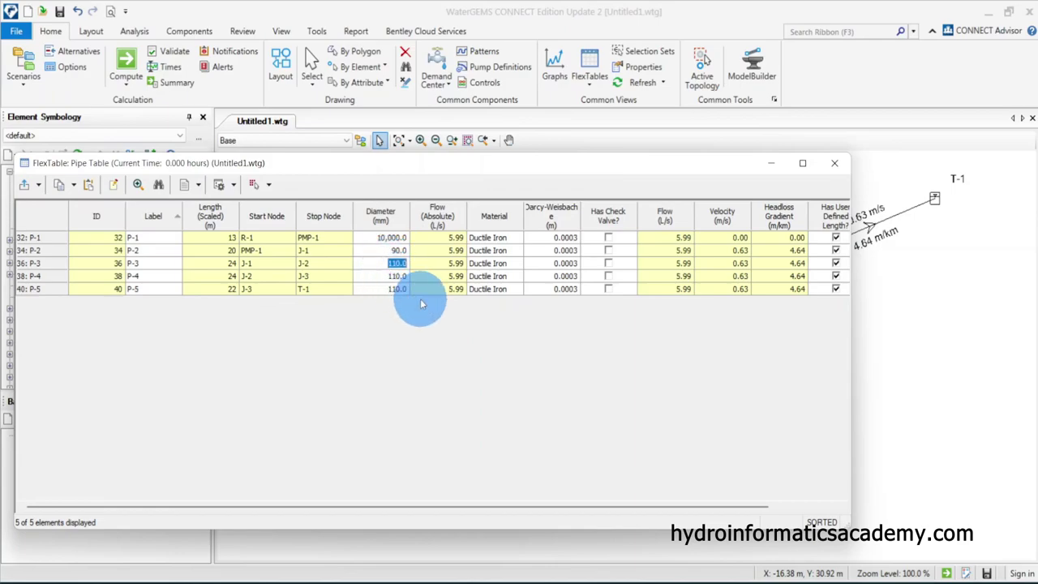
left_click(397, 276)
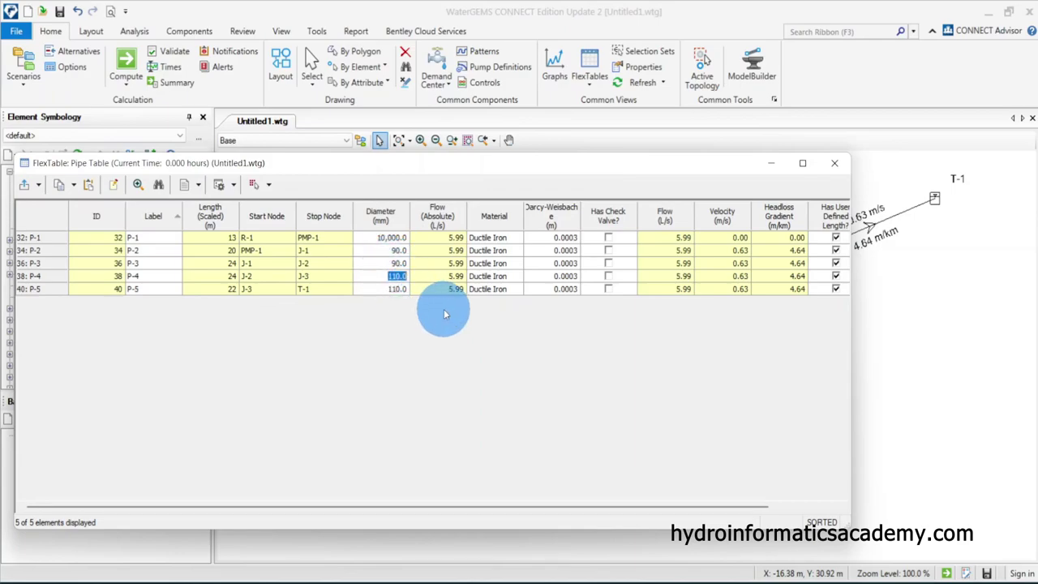
type("90")
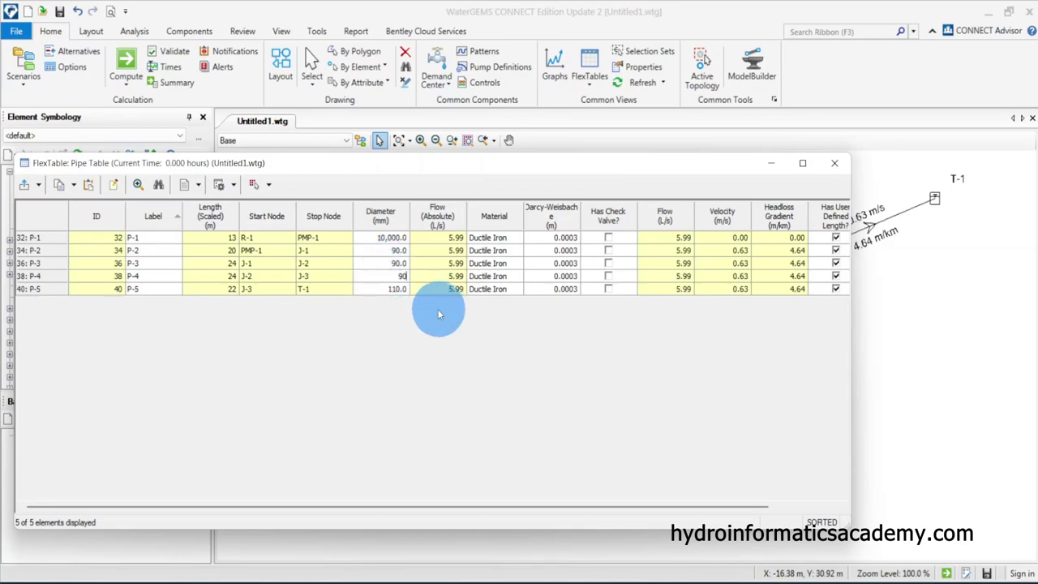
left_click(396, 290)
type("90")
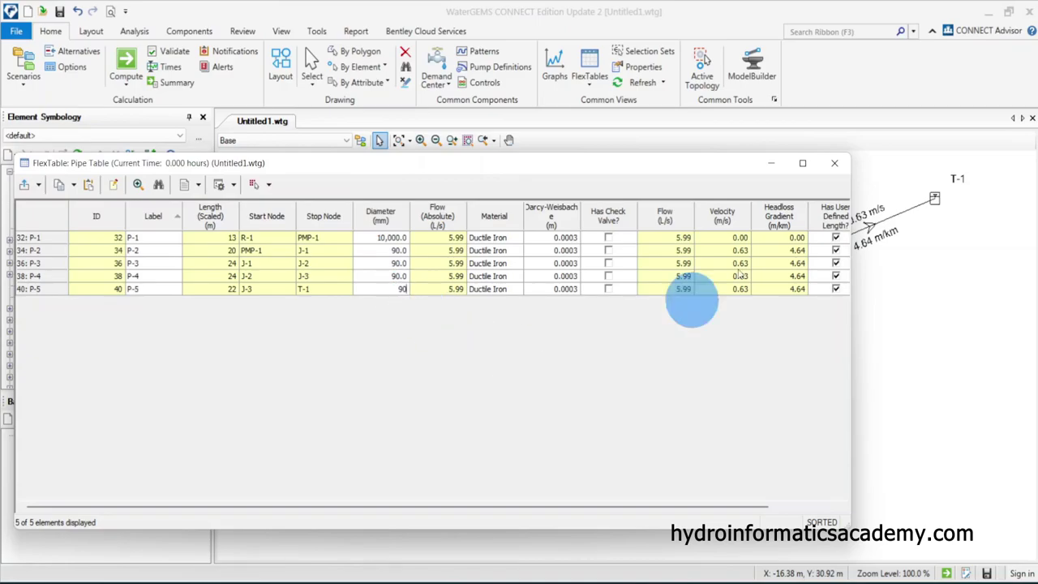
left_click(834, 163)
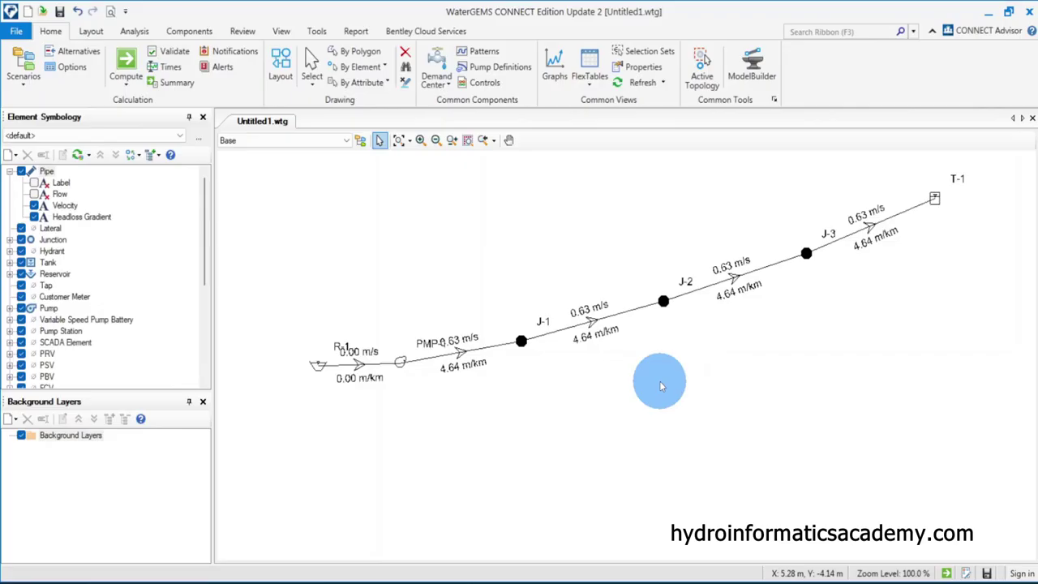
Compute the model and display the pipes' Flow annotation instead of Velocity and Headloss Gradient
left_click(132, 62)
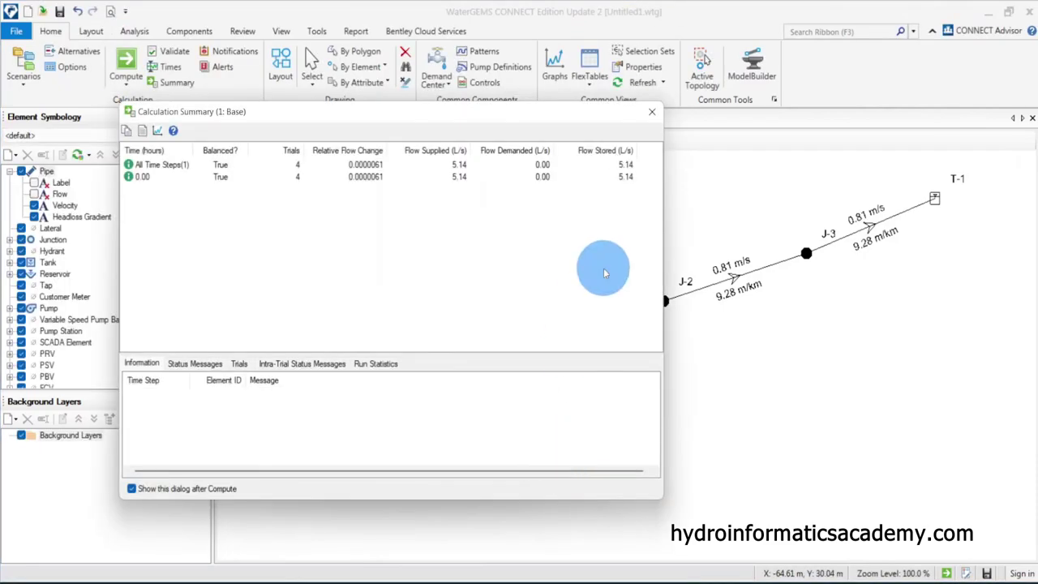
left_click(656, 114)
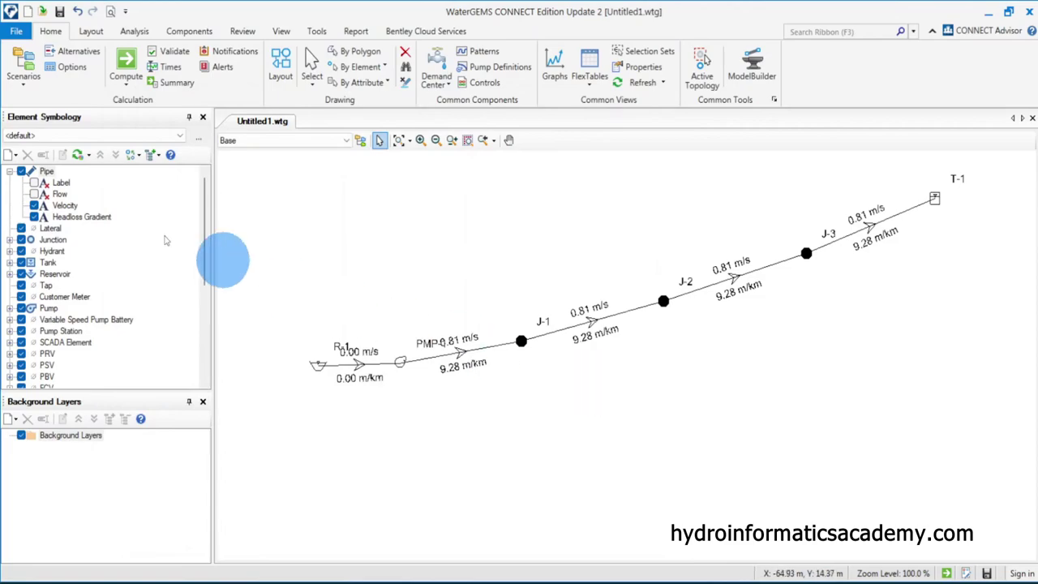
left_click(34, 205)
left_click(34, 194)
left_click(34, 216)
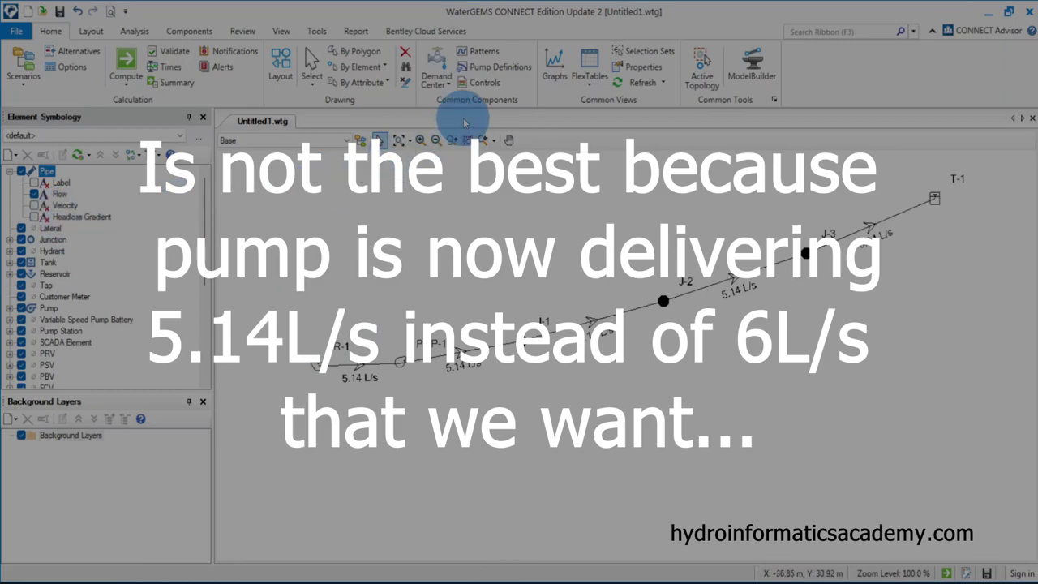
Restore the diameter of pipes P-2, P-3, P-4 and P-5 to 110 mm in the pipe FlexTable and close it
left_click(590, 80)
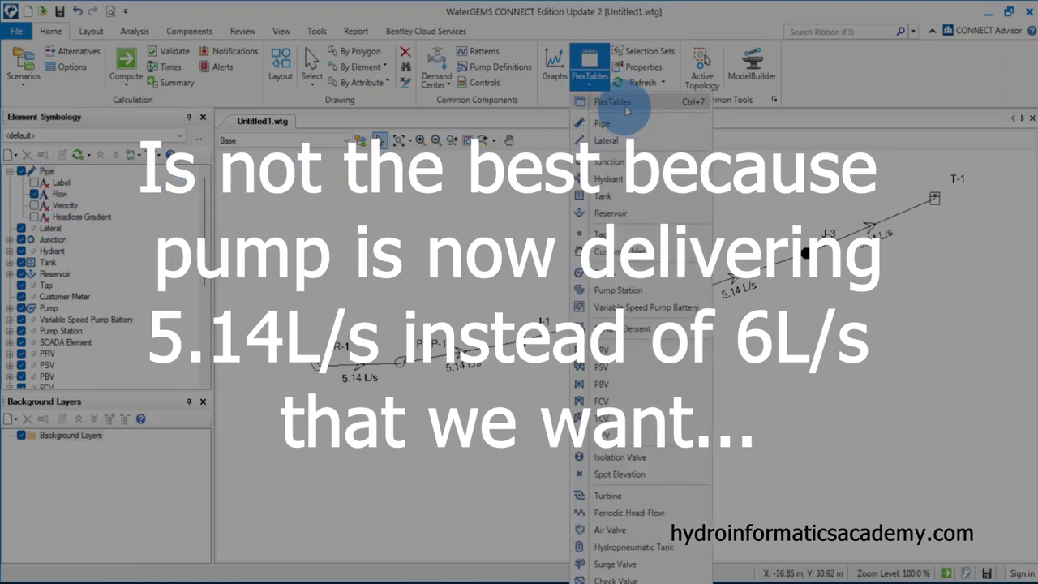
left_click(627, 127)
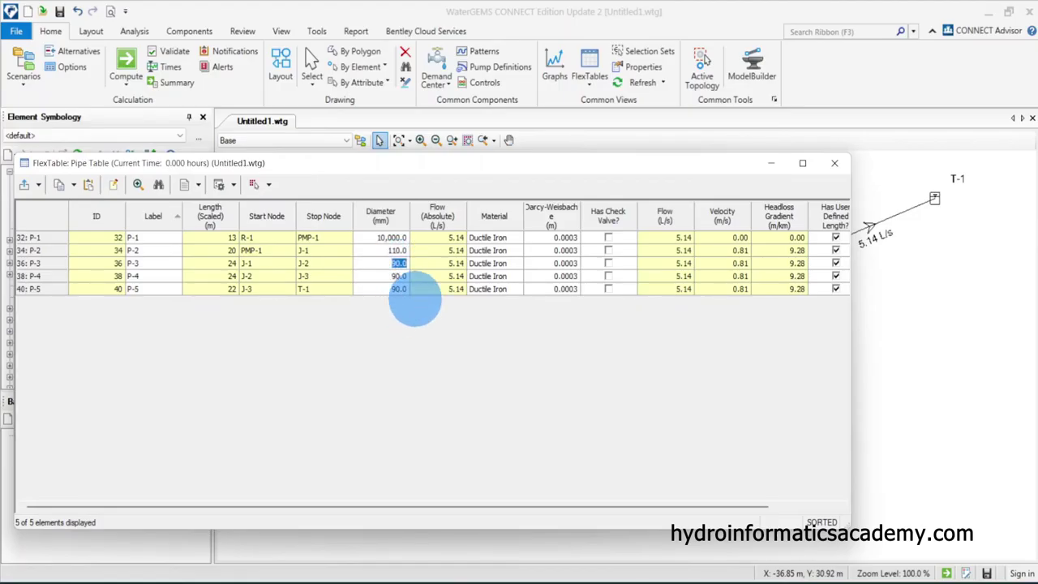
key("Return")
type("110")
key("Return")
type("110")
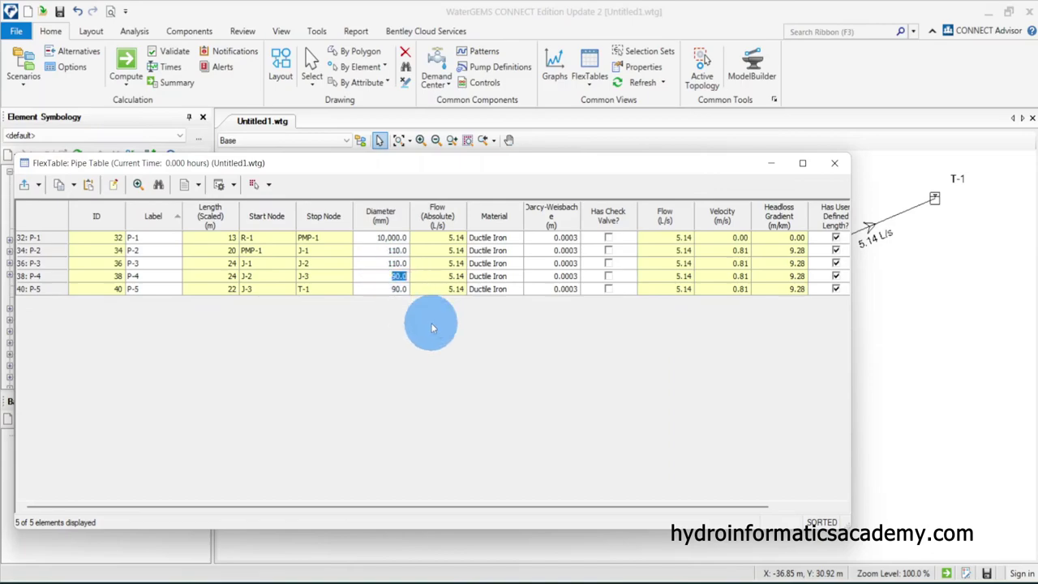
left_click(835, 163)
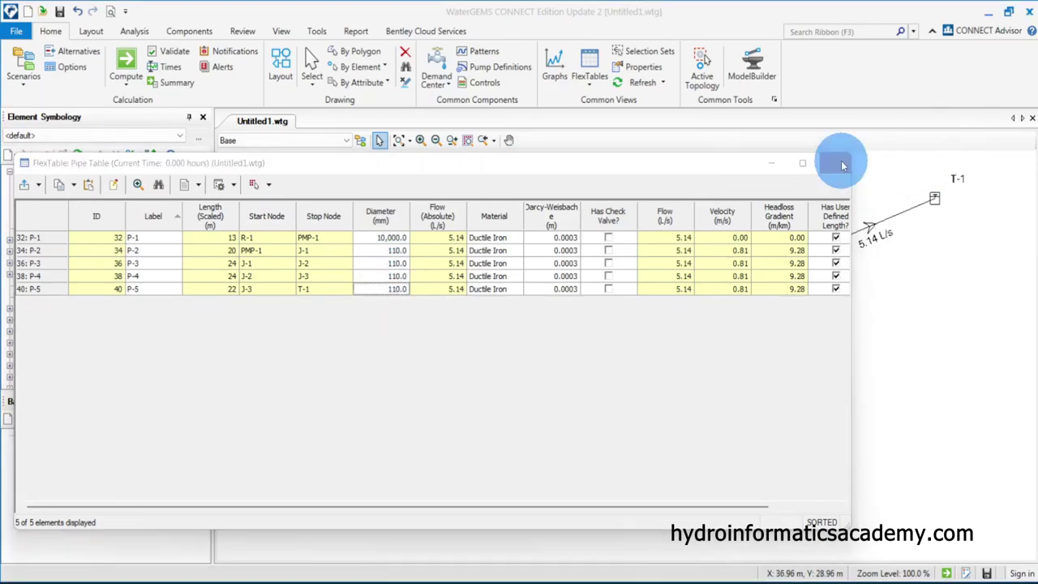
Recompute the model, close the calculation summary, and check the pipe velocities by temporarily showing the Velocity annotation
left_click(126, 60)
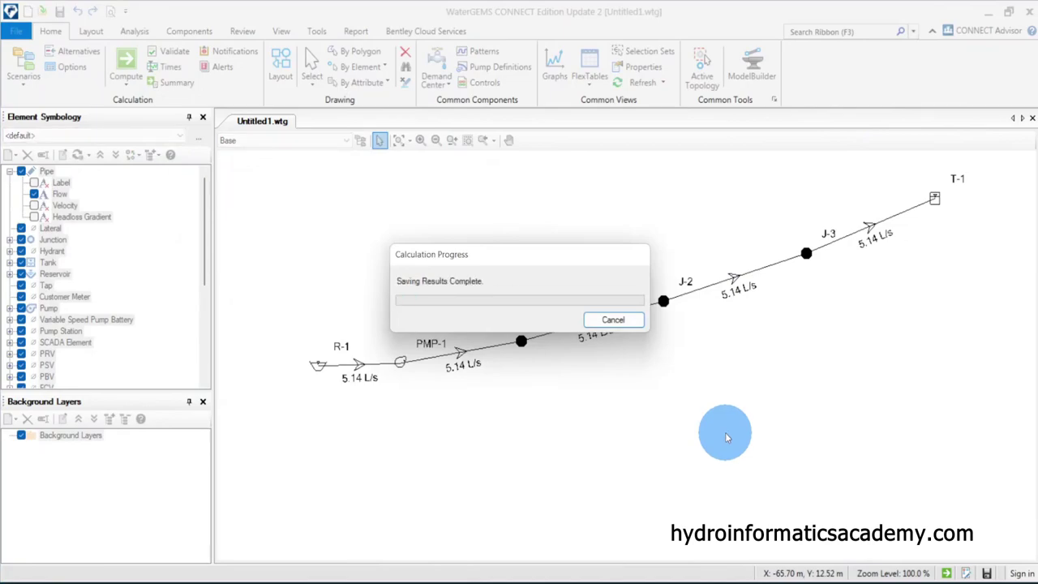
left_click(652, 112)
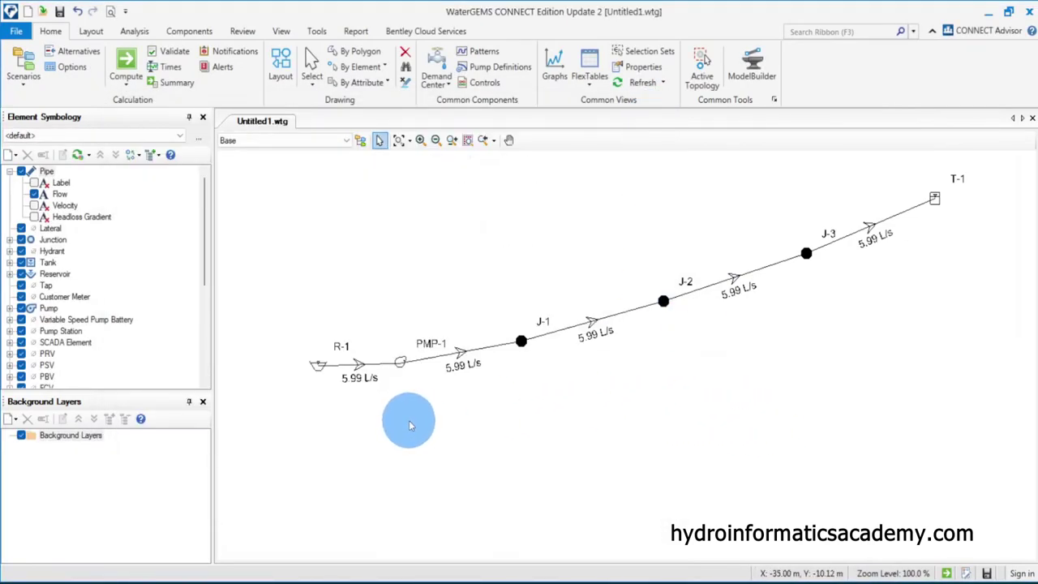
left_click(34, 206)
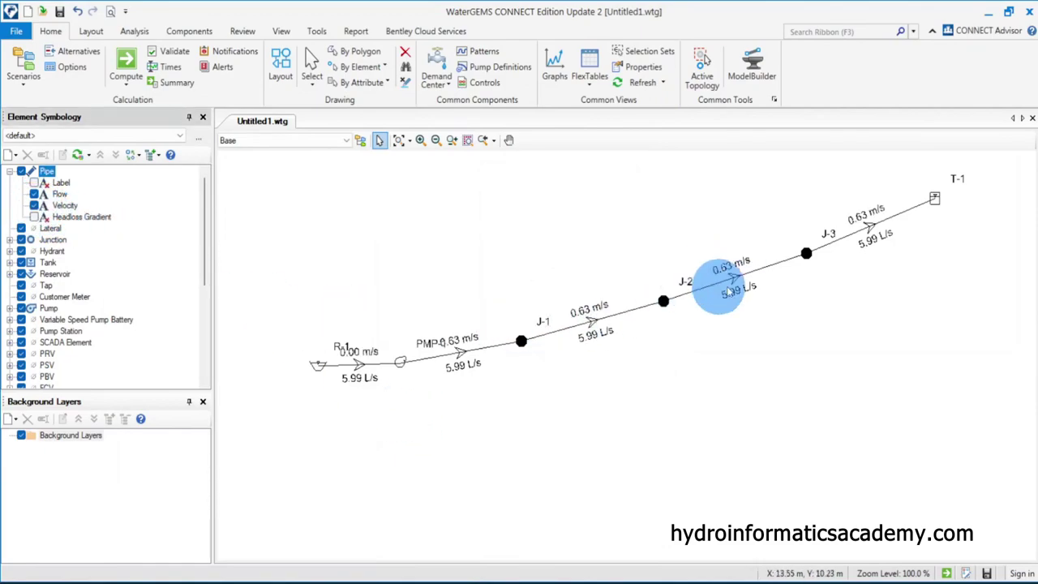
left_click(34, 205)
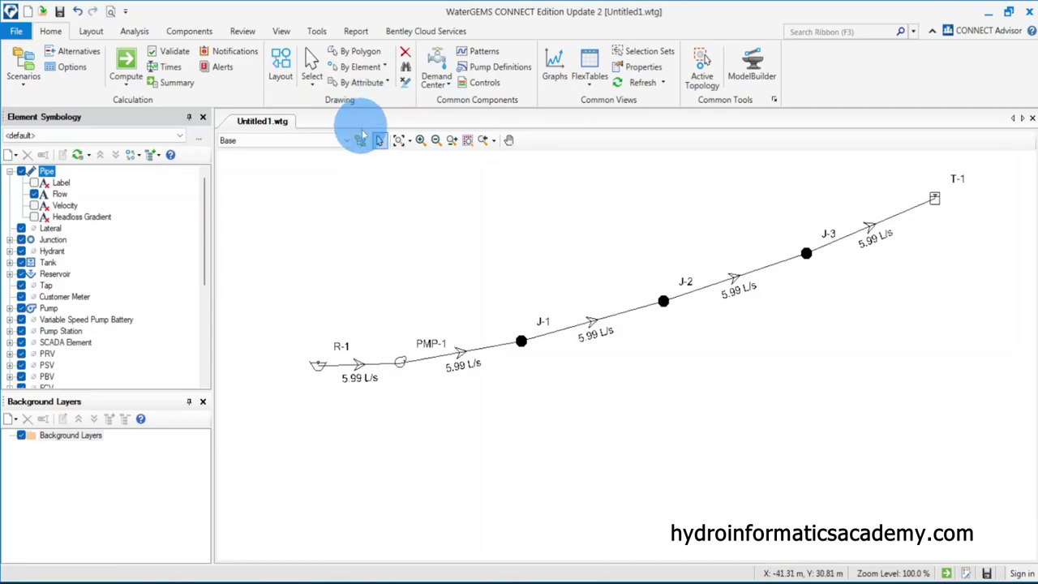
Open the pump element table for reporting and enlarge its window
left_click(357, 31)
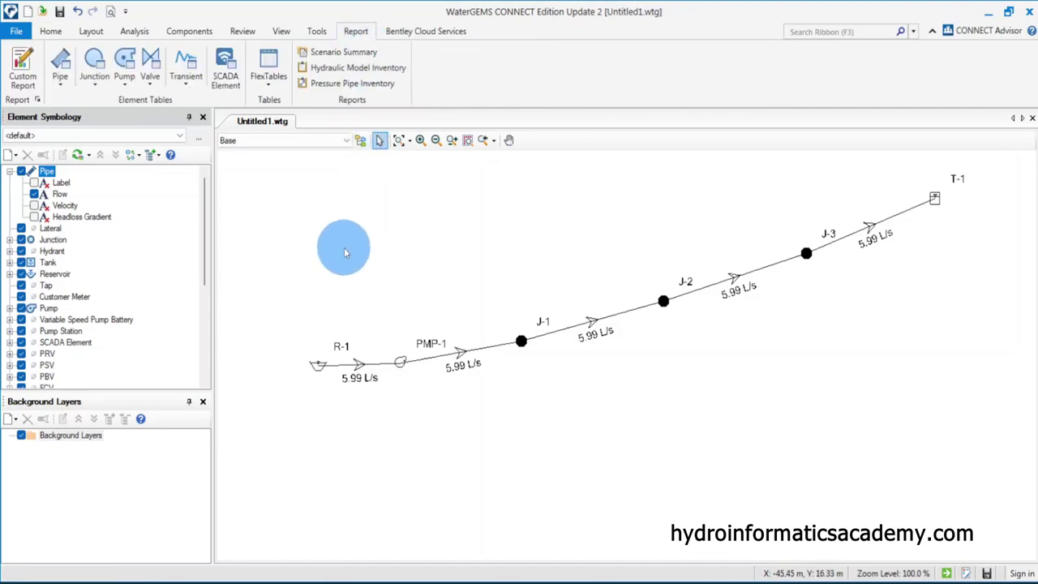
left_click(124, 69)
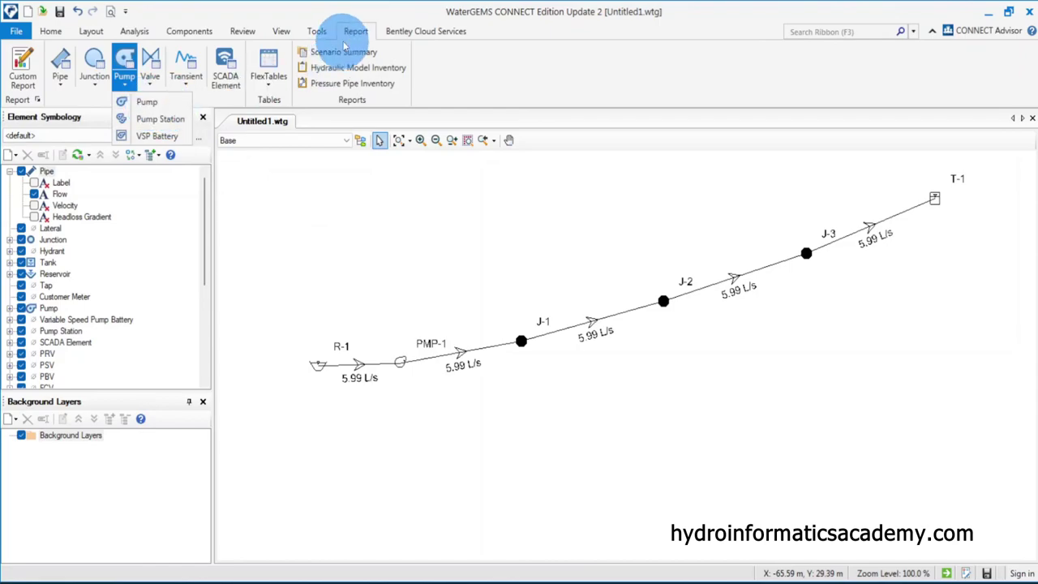
left_click(166, 102)
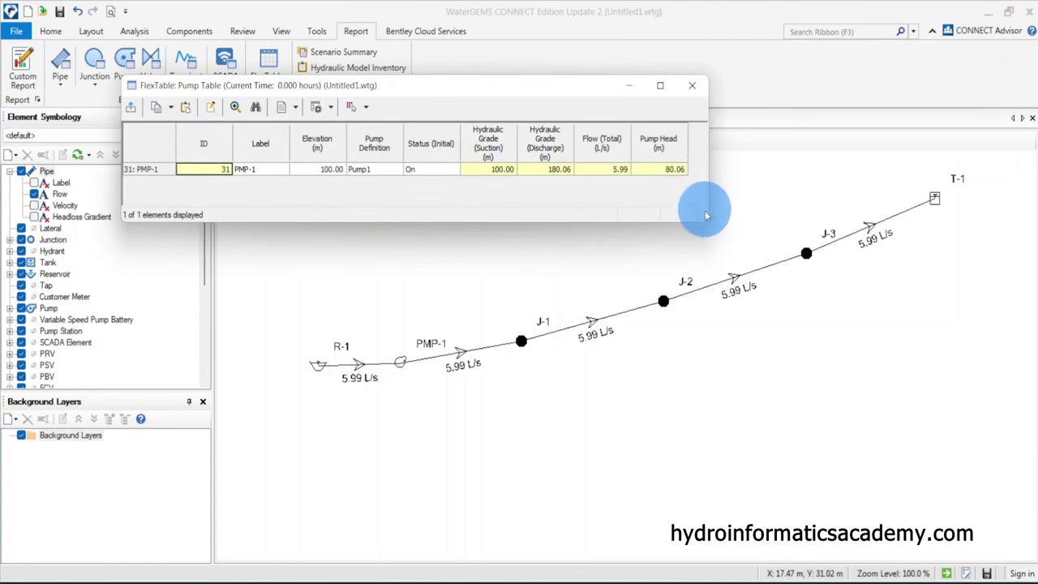
left_click_drag(705, 220, 804, 306)
left_click_drag(700, 220, 718, 389)
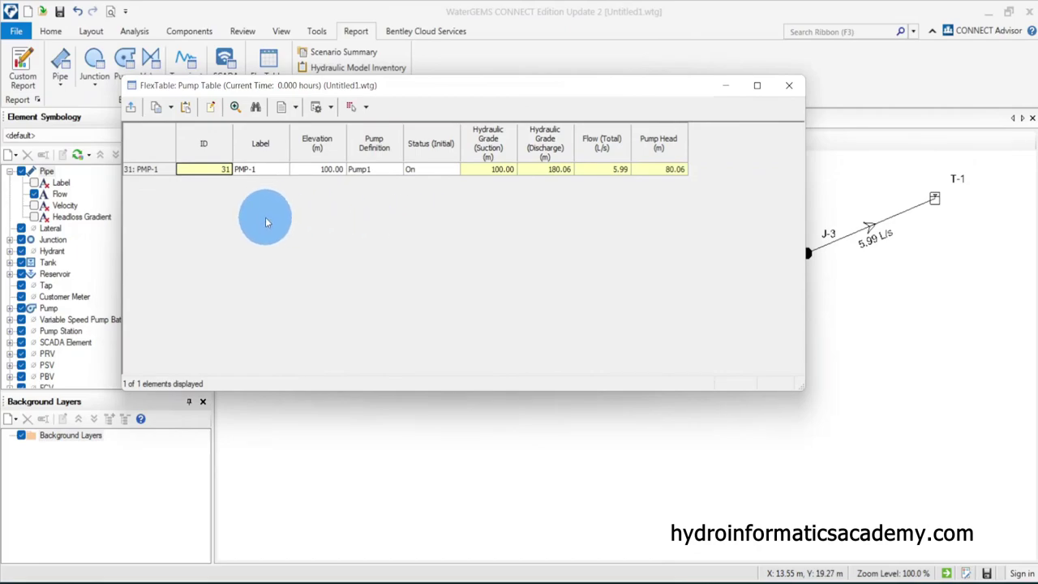
Review PMP-1's elevation, pump definition, initial status, suction and discharge hydraulic grades, total flow and pump head in the pump table
left_click(263, 171)
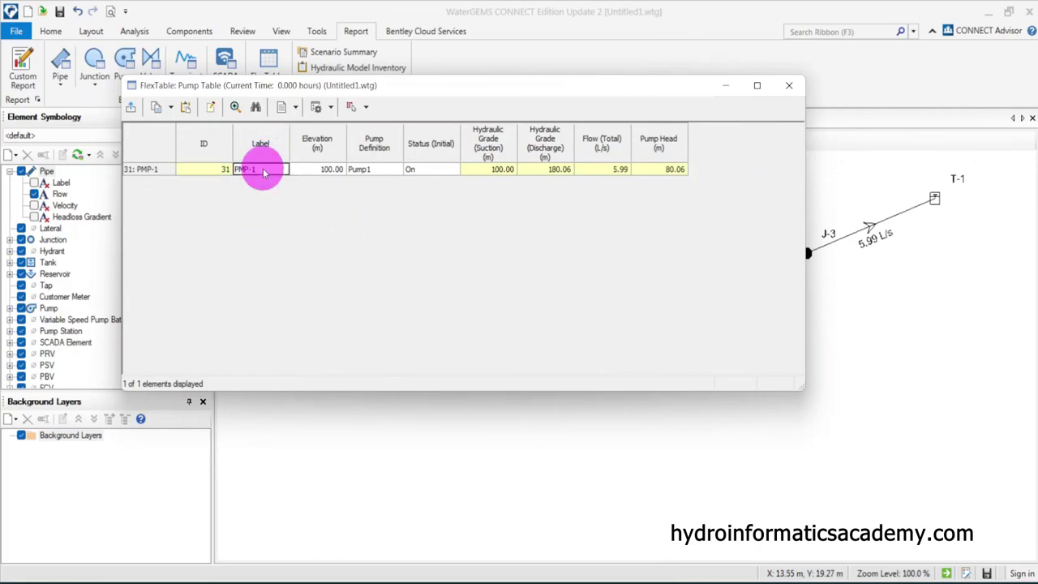
left_click(324, 169)
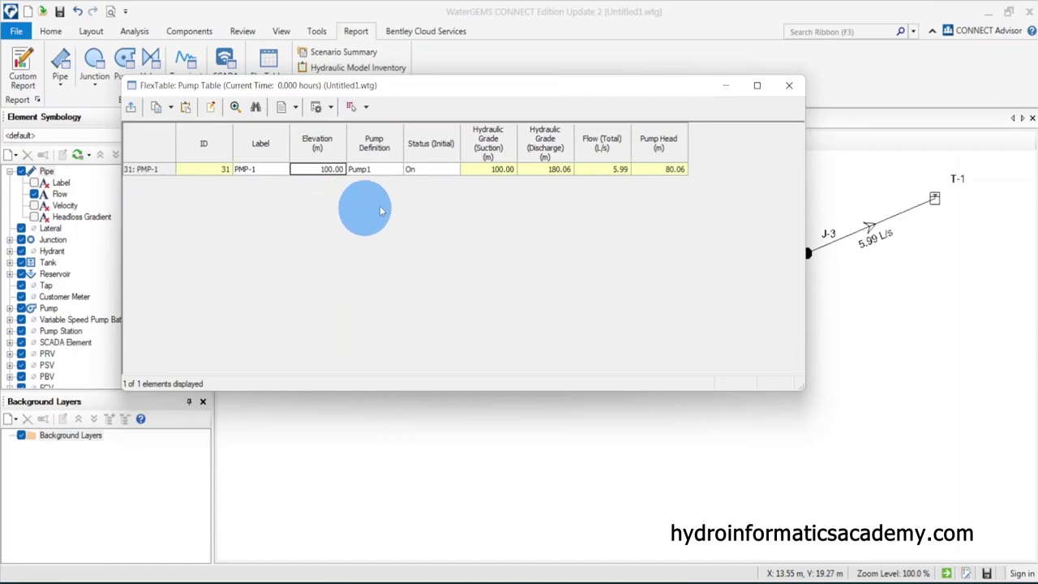
left_click(371, 169)
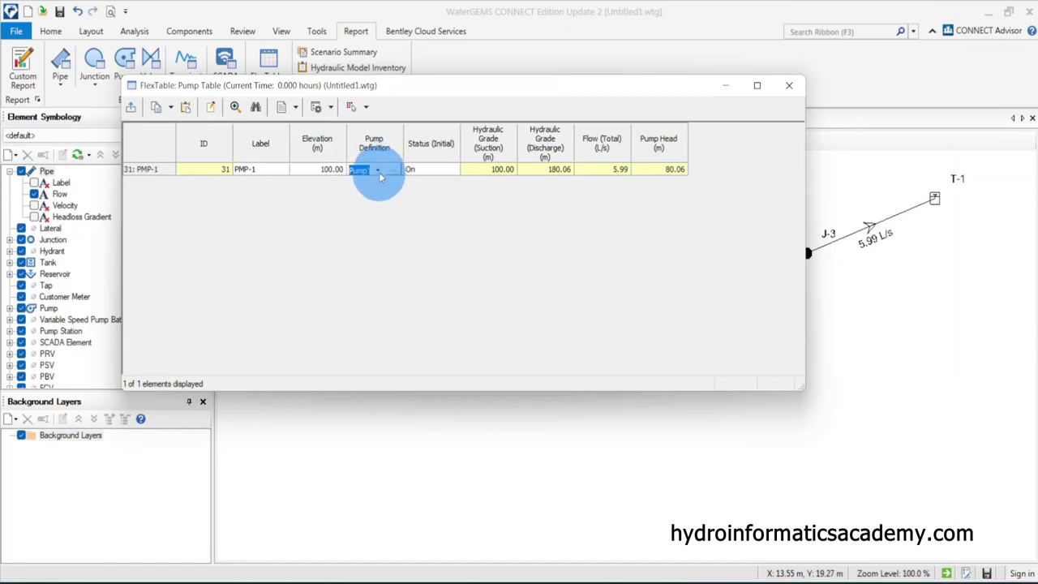
left_click(426, 213)
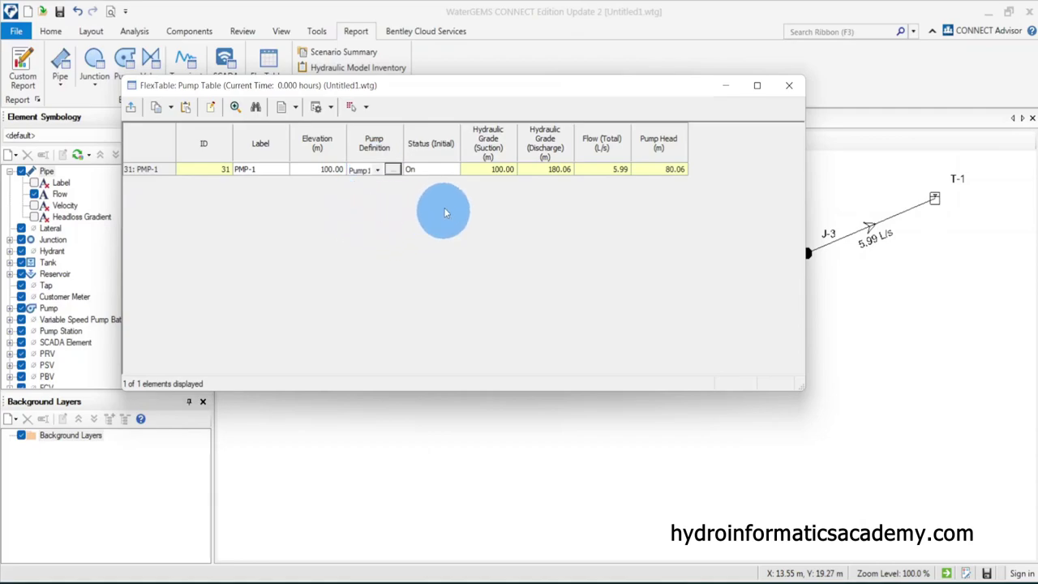
left_click(435, 170)
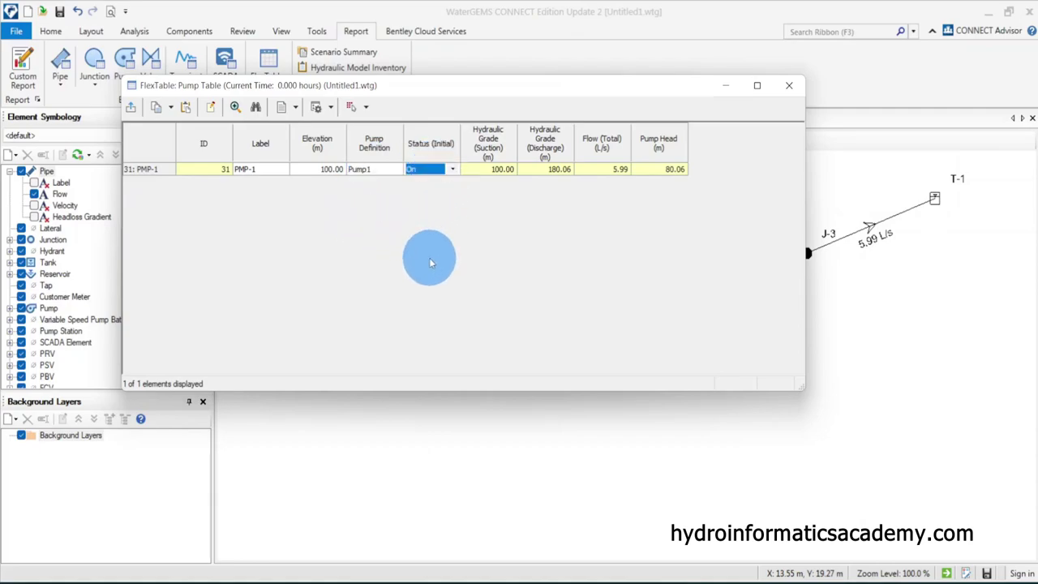
left_click(497, 171)
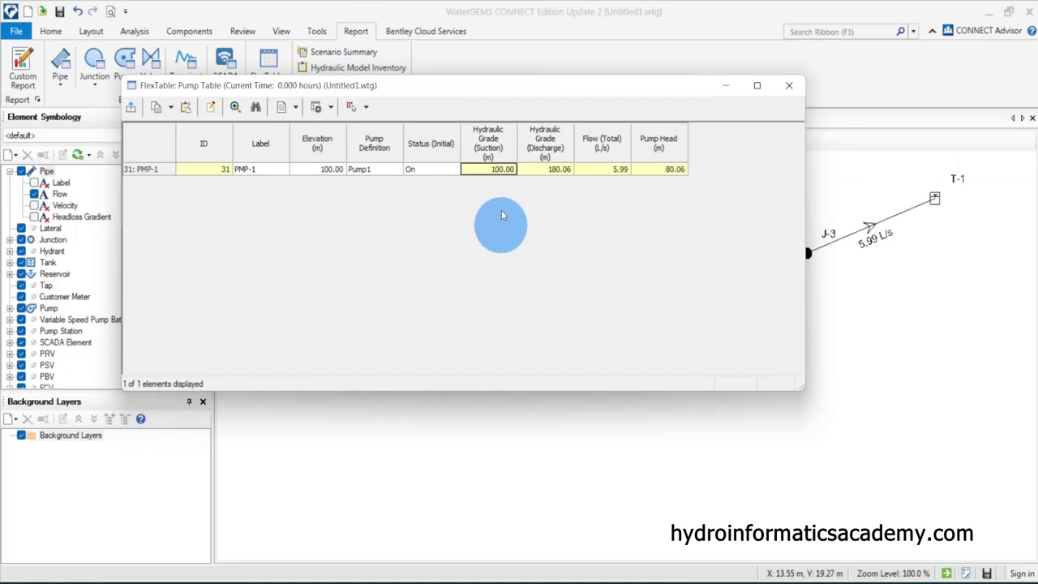
left_click(499, 173)
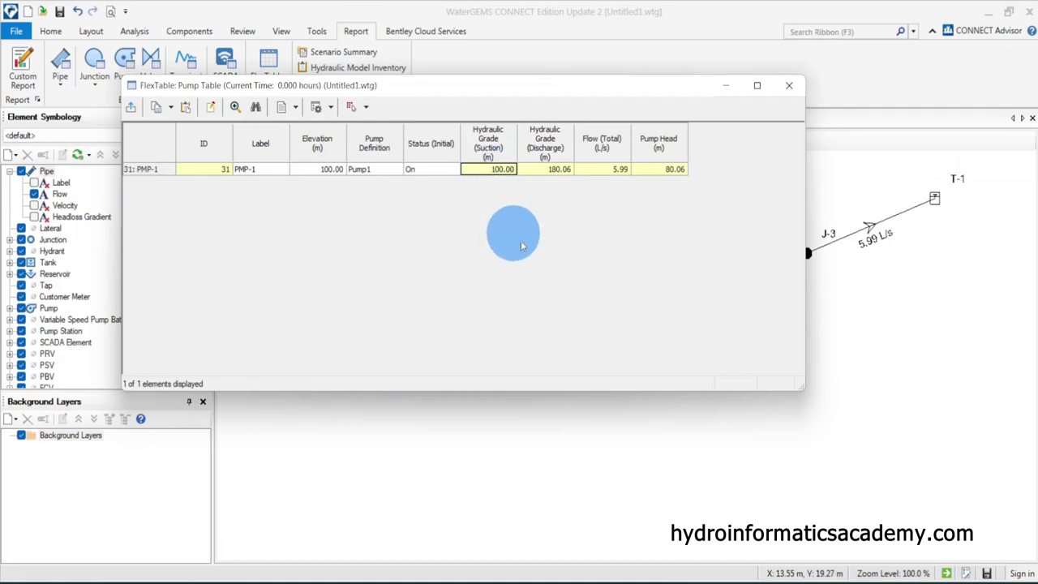
left_click(559, 170)
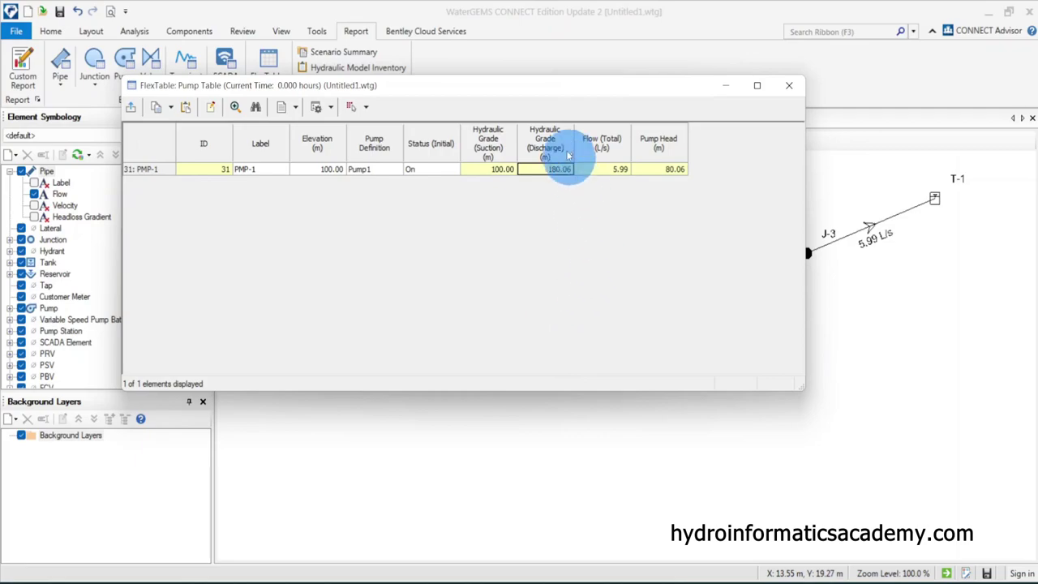
left_click_drag(633, 85, 512, 124)
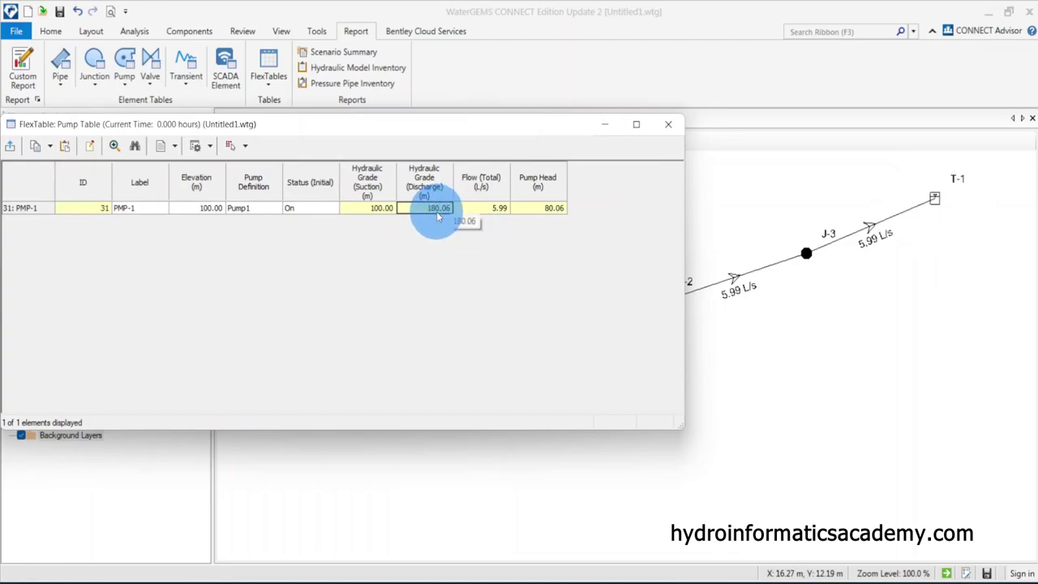
left_click(490, 217)
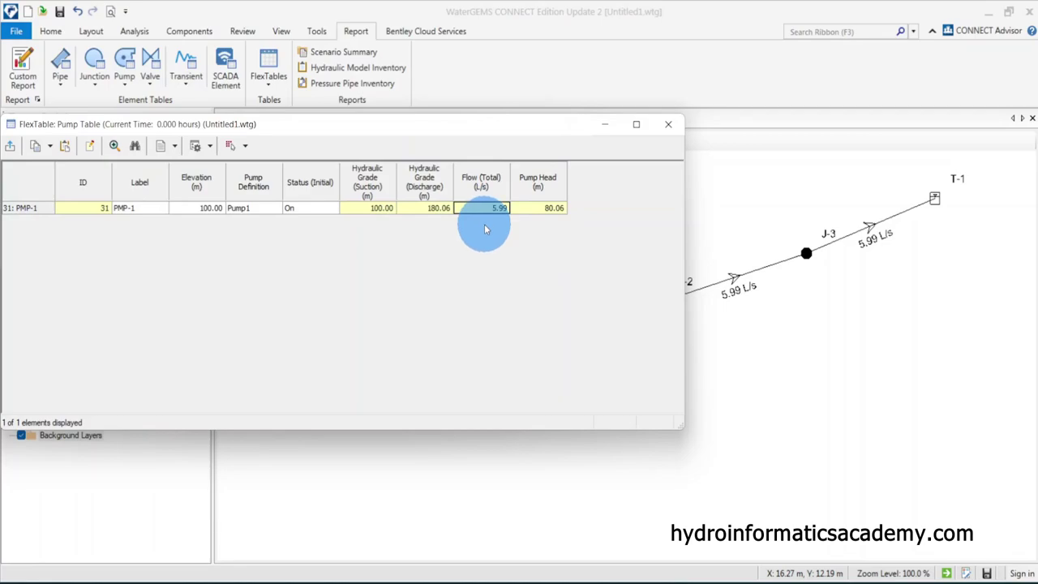
left_click(549, 209)
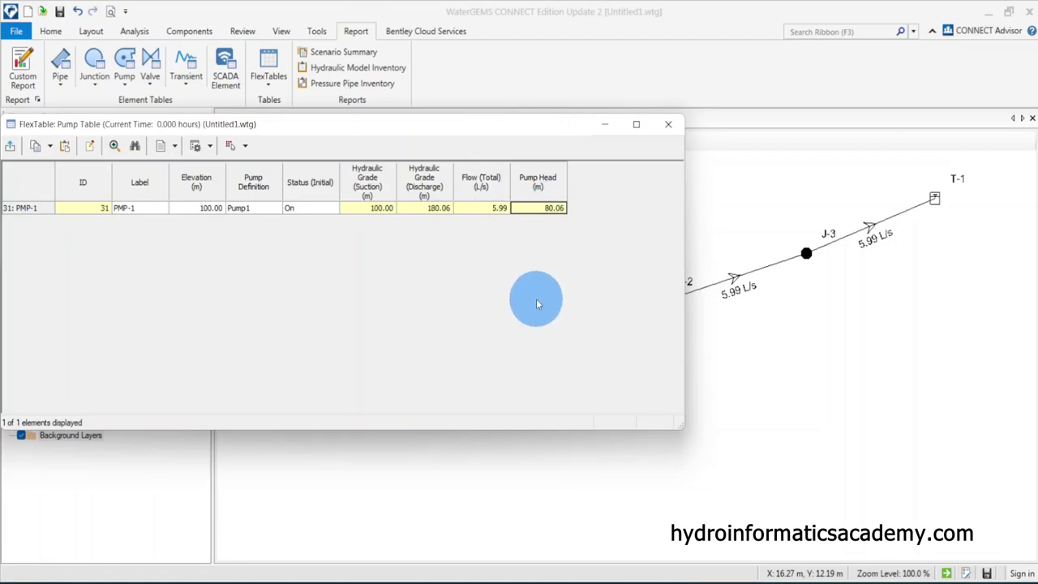
left_click_drag(534, 130, 422, 120)
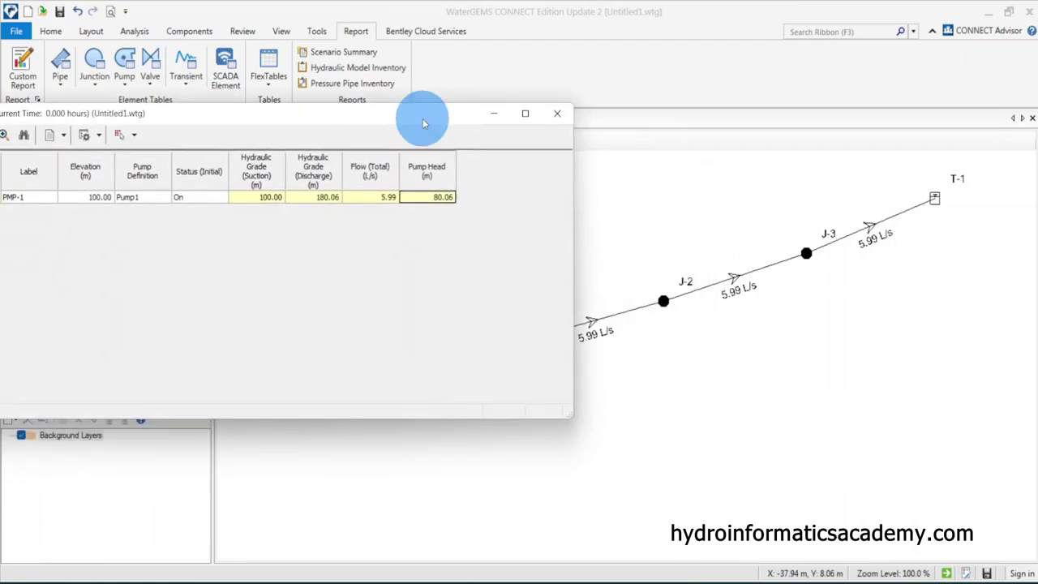